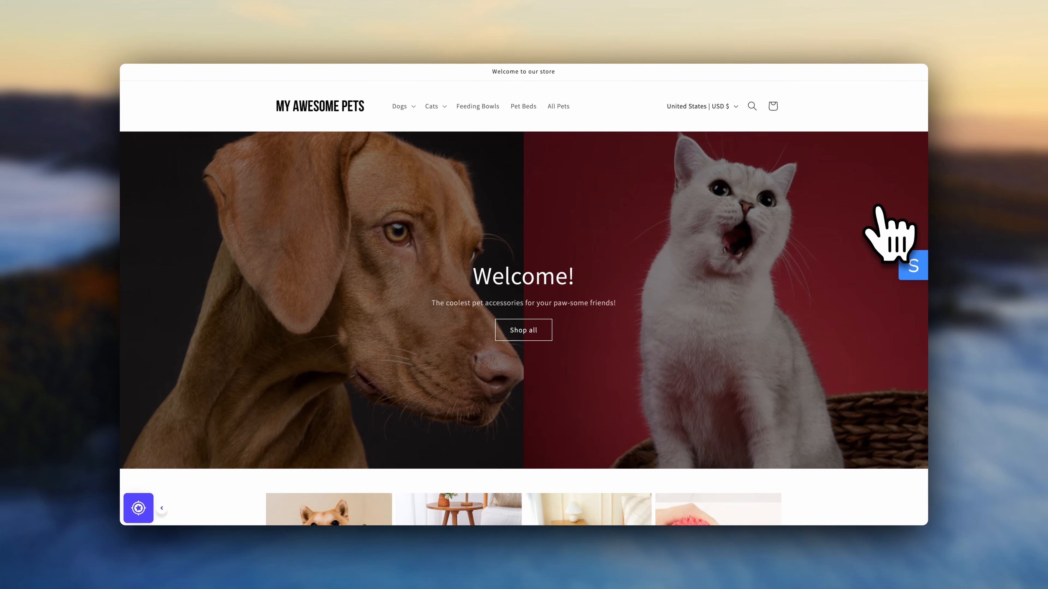
pyautogui.scroll(-5, 881, 210)
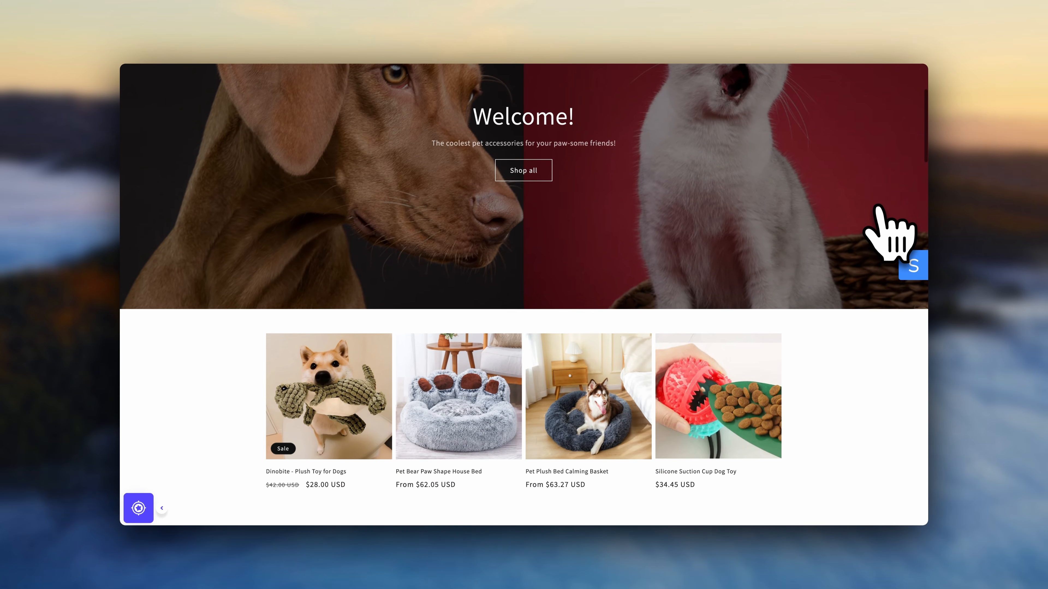
pyautogui.scroll(-4, 881, 210)
pyautogui.scroll(-1, 880, 210)
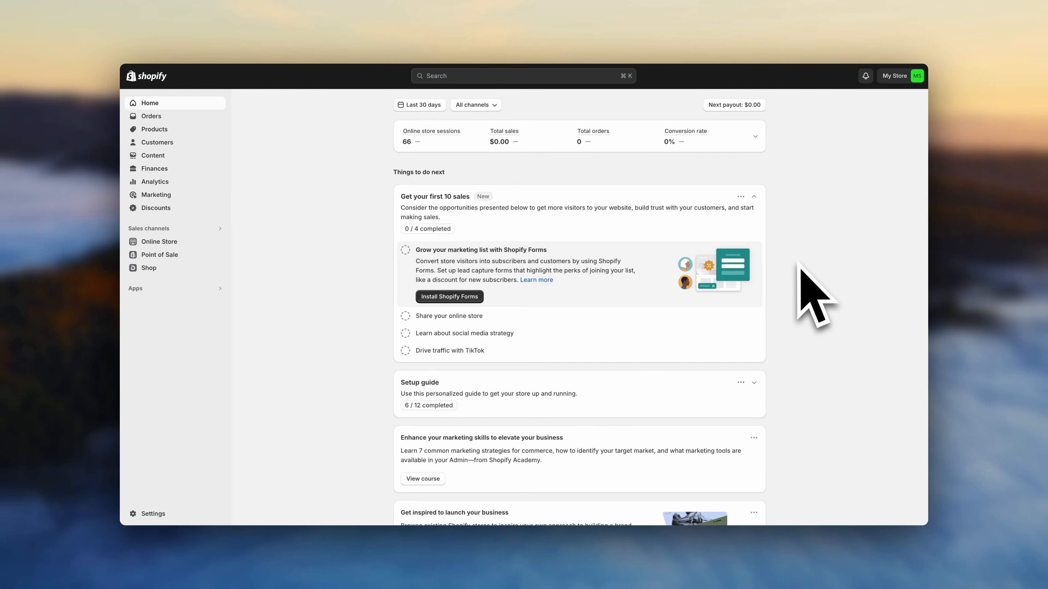
pyautogui.scroll(-5, 773, 298)
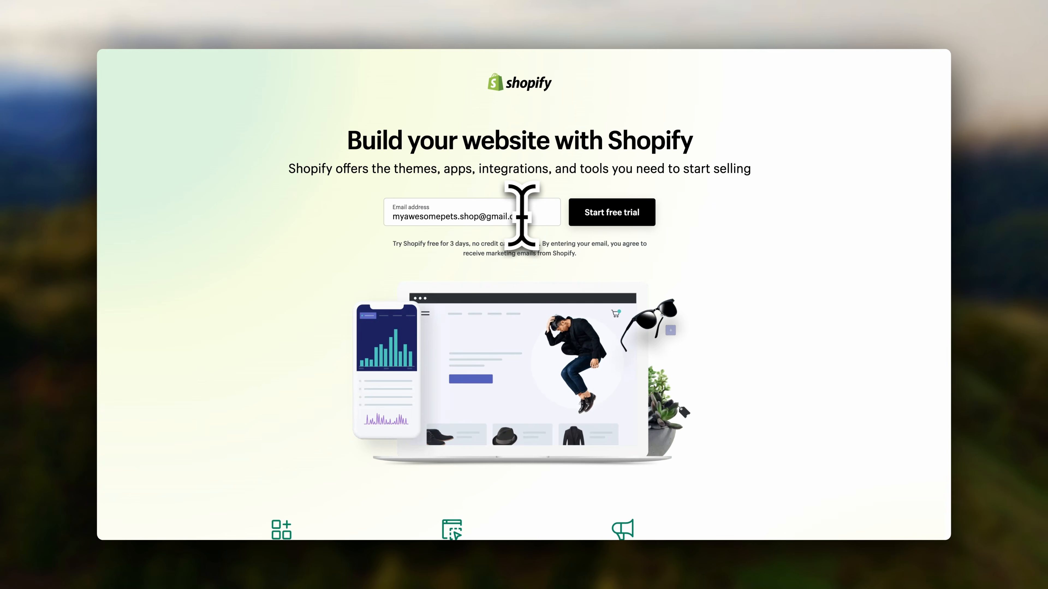
# Step: Start the free trial with the shop's e-mail address and create the Shopify account
pyautogui.click(606, 225)
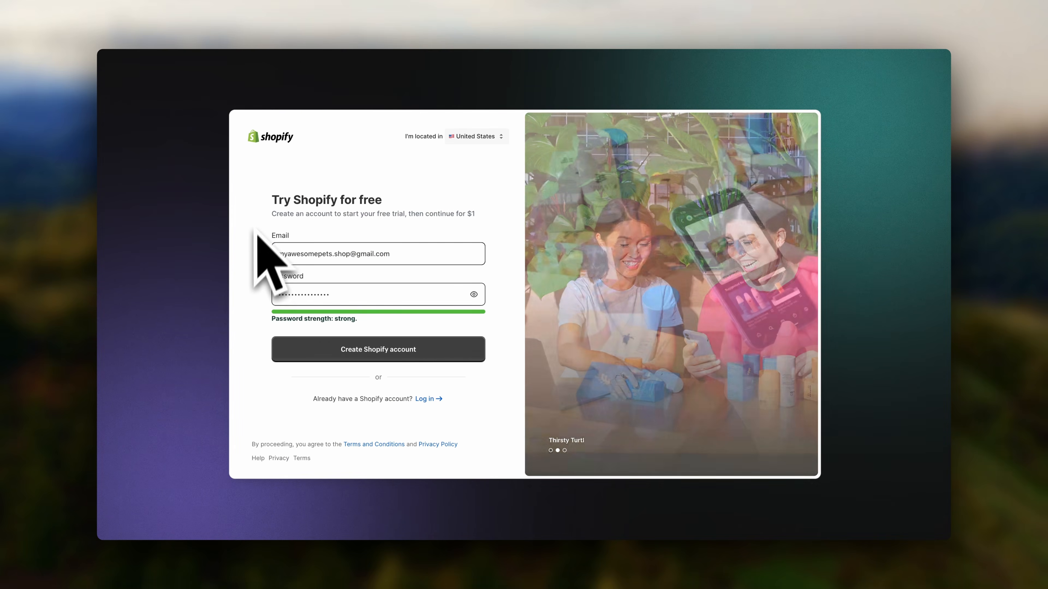
pyautogui.click(337, 359)
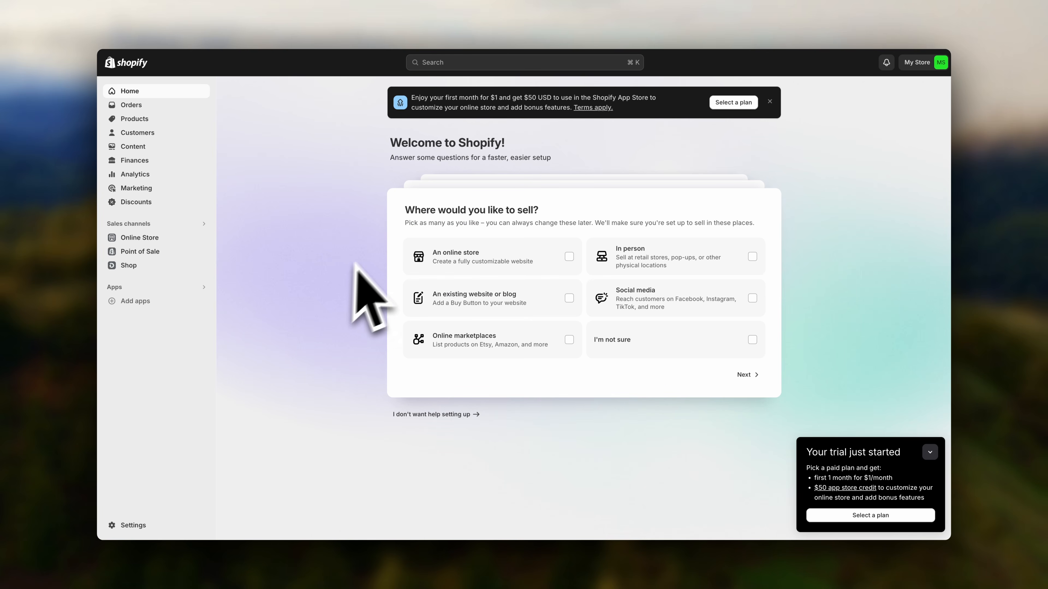
# Step: Answer the setup questions with selling through an online store and just starting out
pyautogui.click(425, 260)
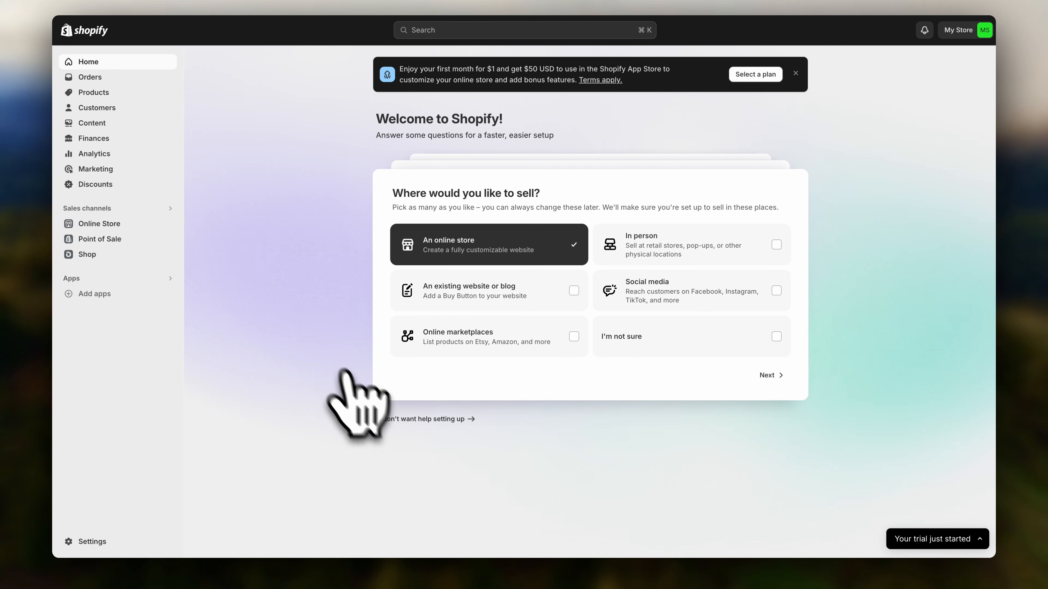
pyautogui.click(770, 375)
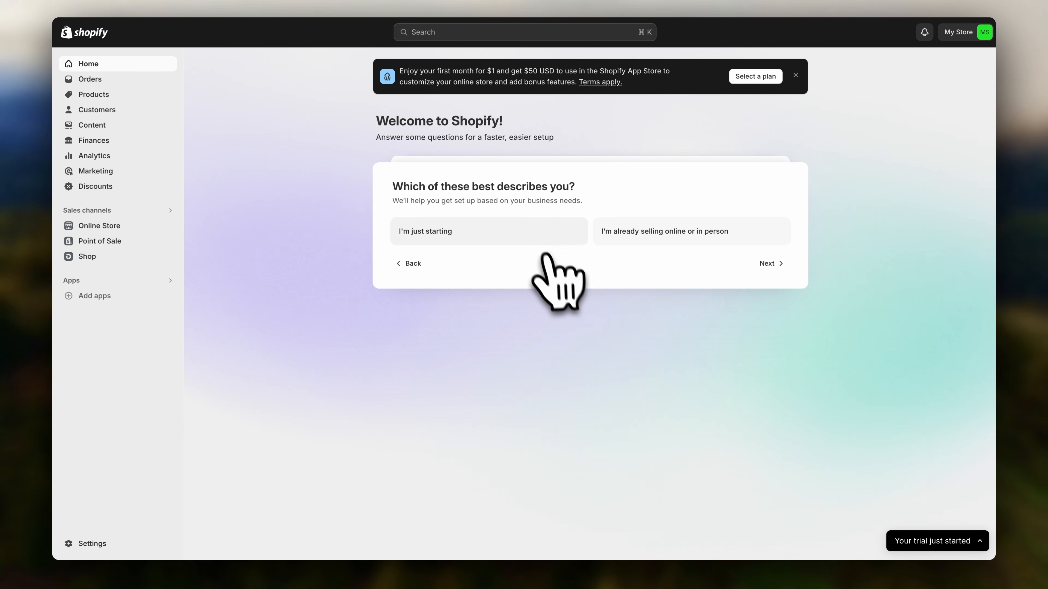
pyautogui.click(550, 237)
# Step: Choose dropshipping, self-bought or self-made, print-on-demand and digital products as the first things to sell, and finish the setup questions
pyautogui.click(409, 285)
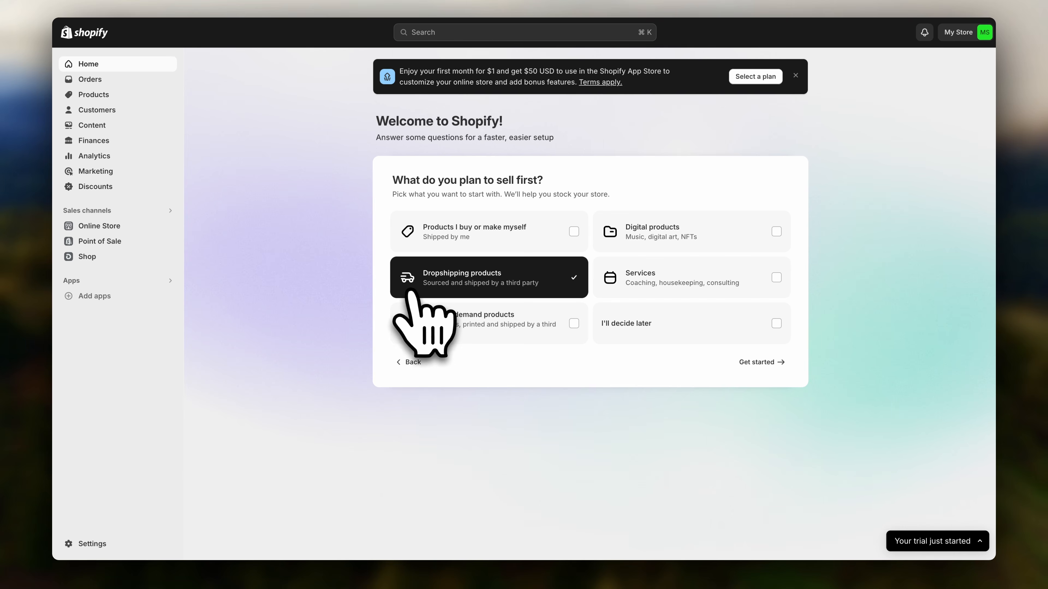
pyautogui.click(413, 233)
pyautogui.click(399, 324)
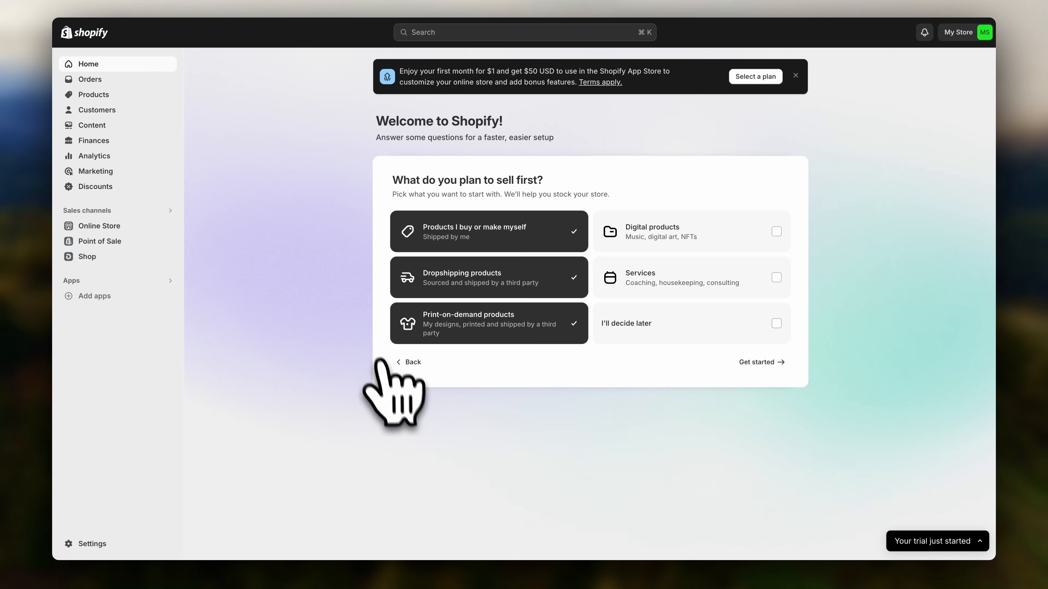
pyautogui.click(796, 247)
pyautogui.click(762, 362)
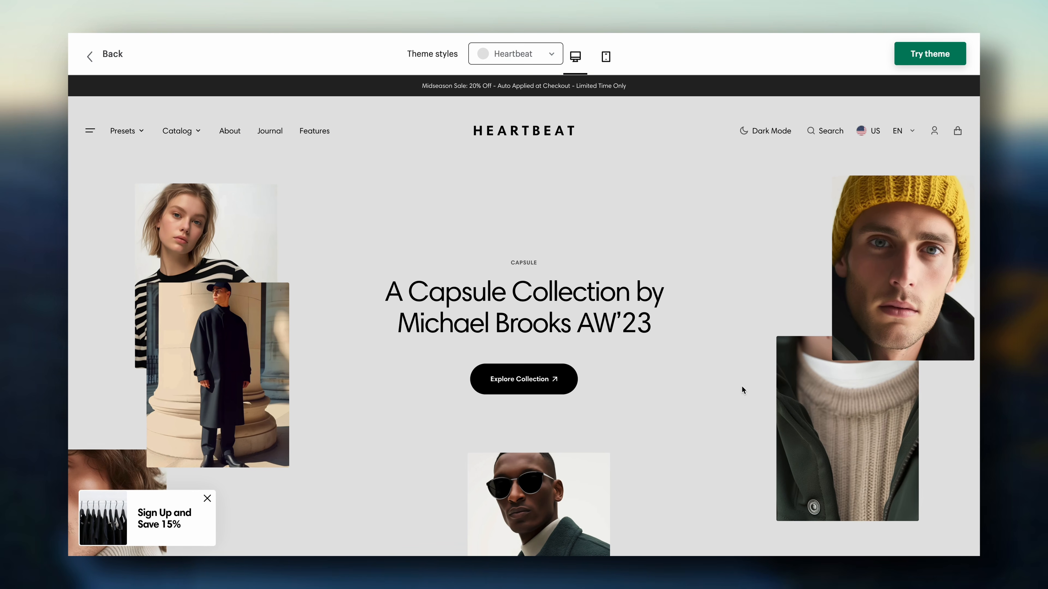
pyautogui.scroll(-7, 736, 421)
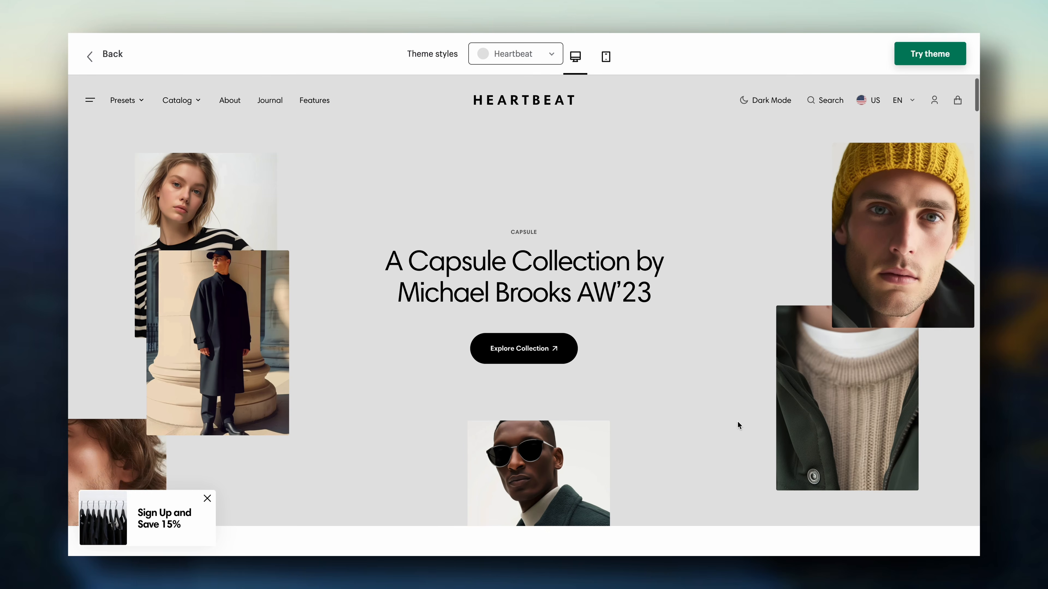
pyautogui.scroll(-7, 737, 422)
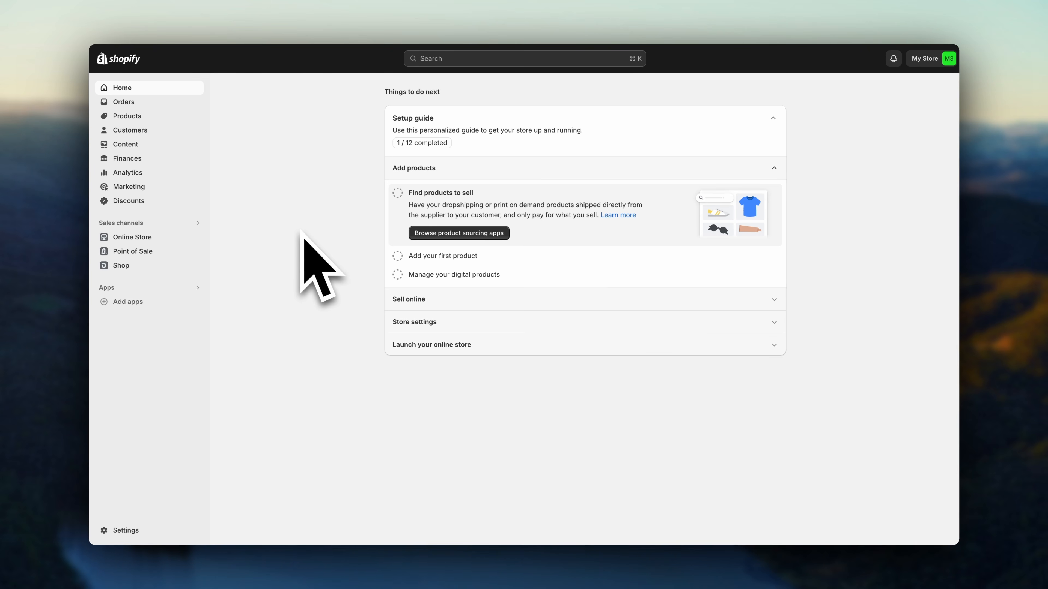
# Step: Open the online store's themes, look over the popular free themes and visit the Theme Store
pyautogui.click(157, 239)
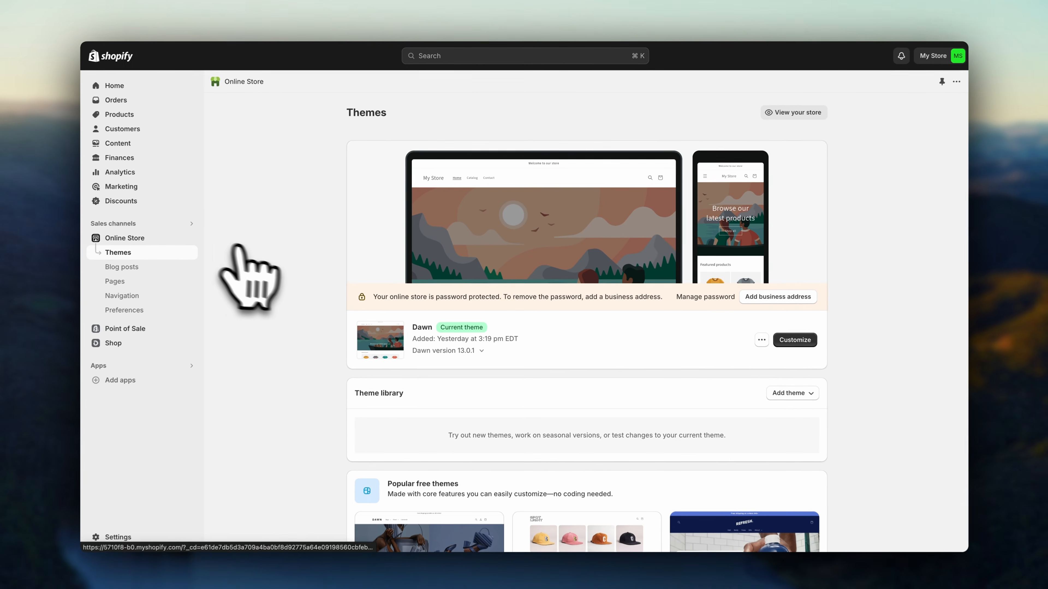
pyautogui.scroll(-10, 280, 317)
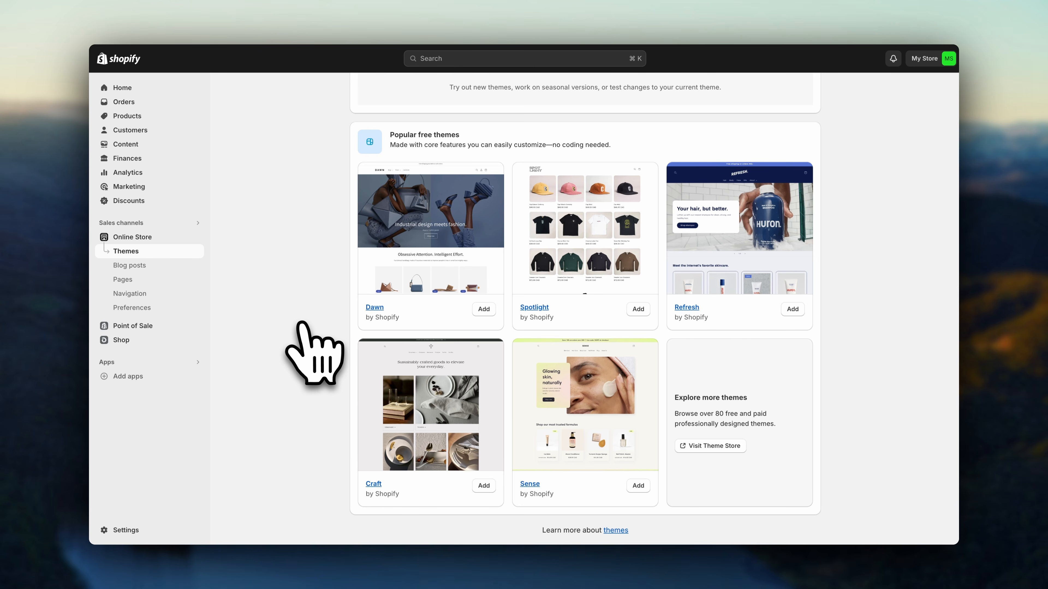
pyautogui.scroll(10, 304, 330)
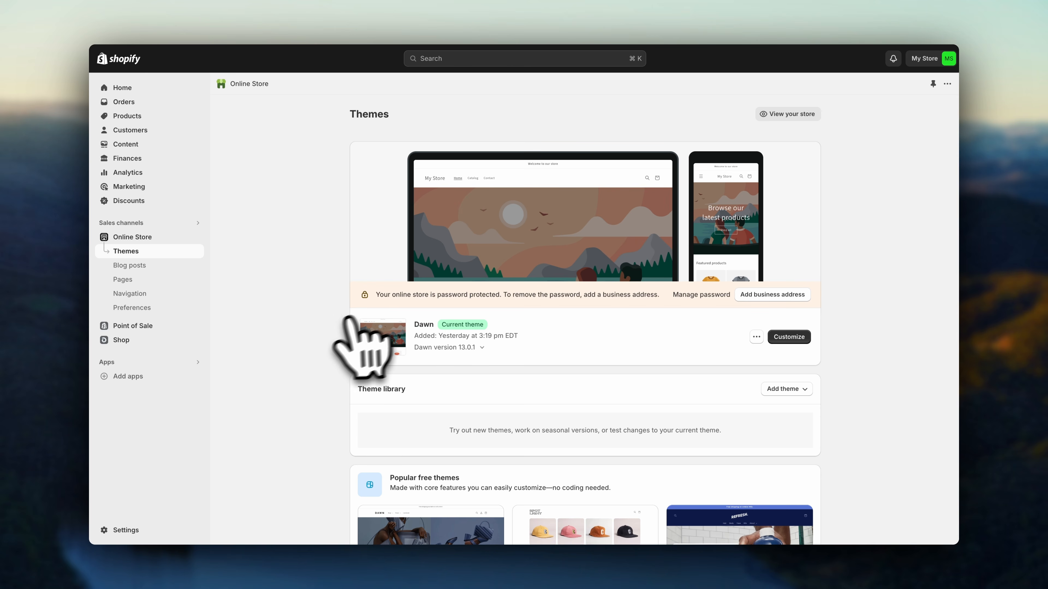
pyautogui.scroll(-8, 298, 382)
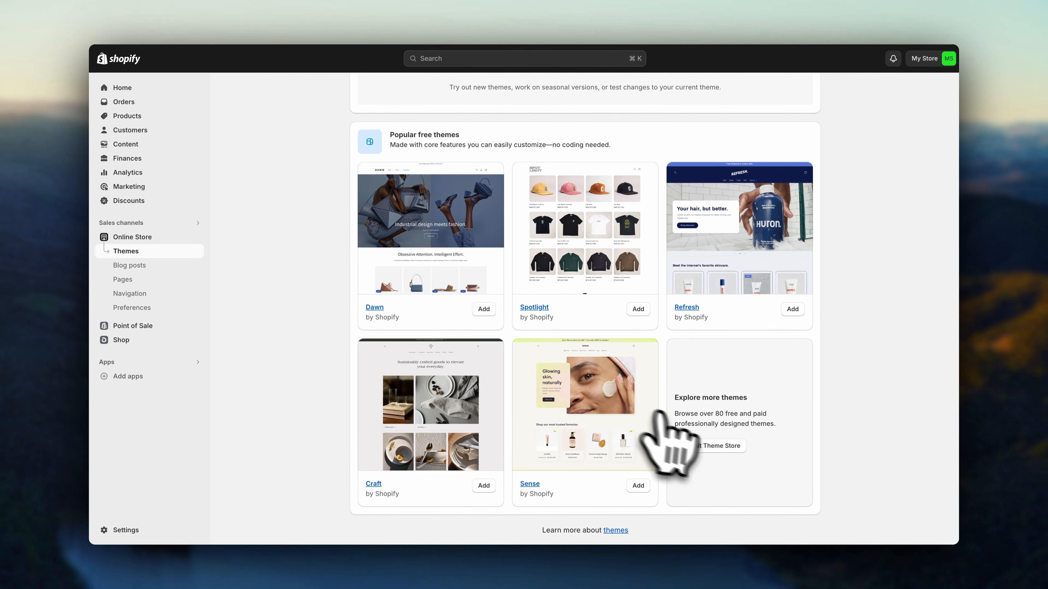
pyautogui.click(726, 449)
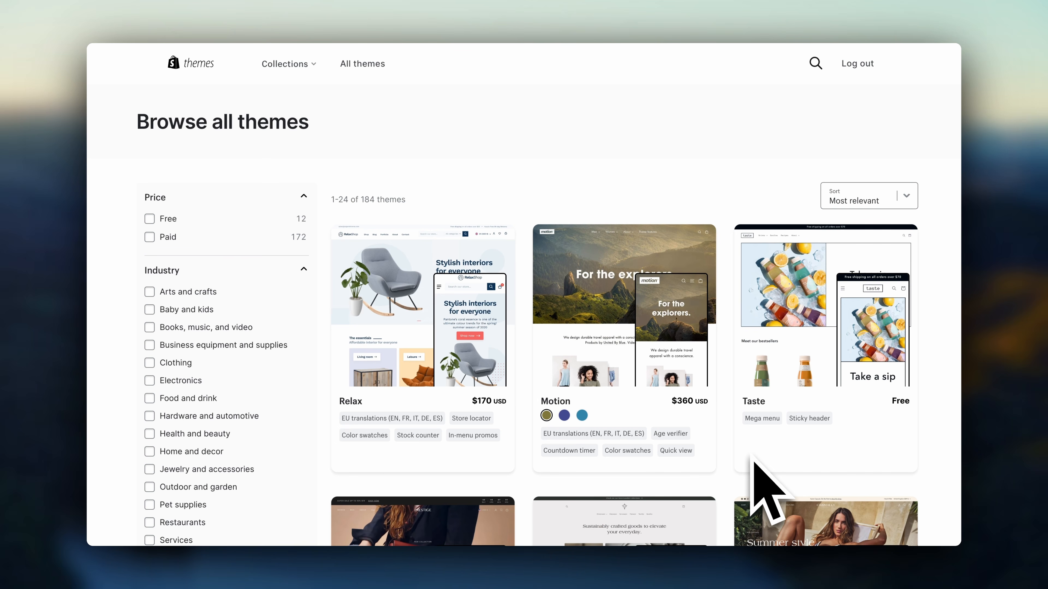
# Step: Browse the theme catalogue and open the details page of the free Taste theme
pyautogui.scroll(-5, 752, 459)
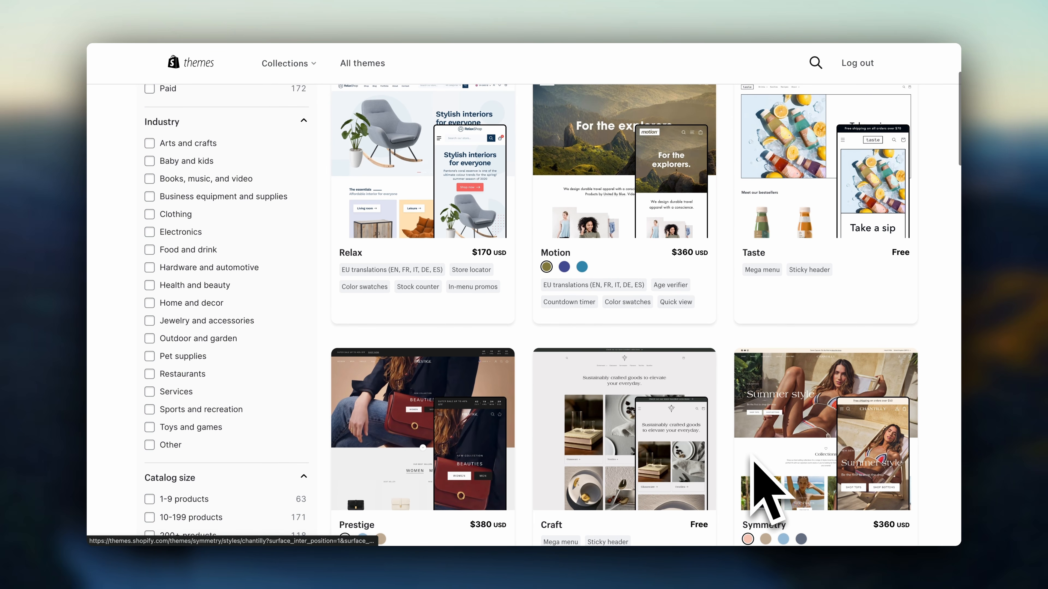
pyautogui.scroll(-3, 752, 460)
pyautogui.scroll(-6, 755, 458)
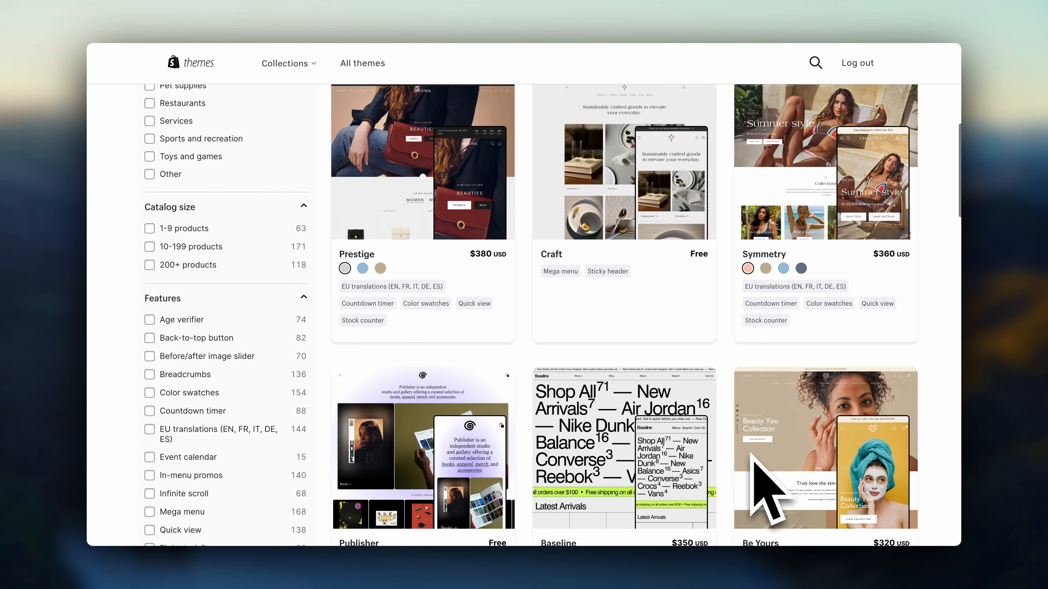
pyautogui.scroll(13, 760, 479)
pyautogui.click(752, 356)
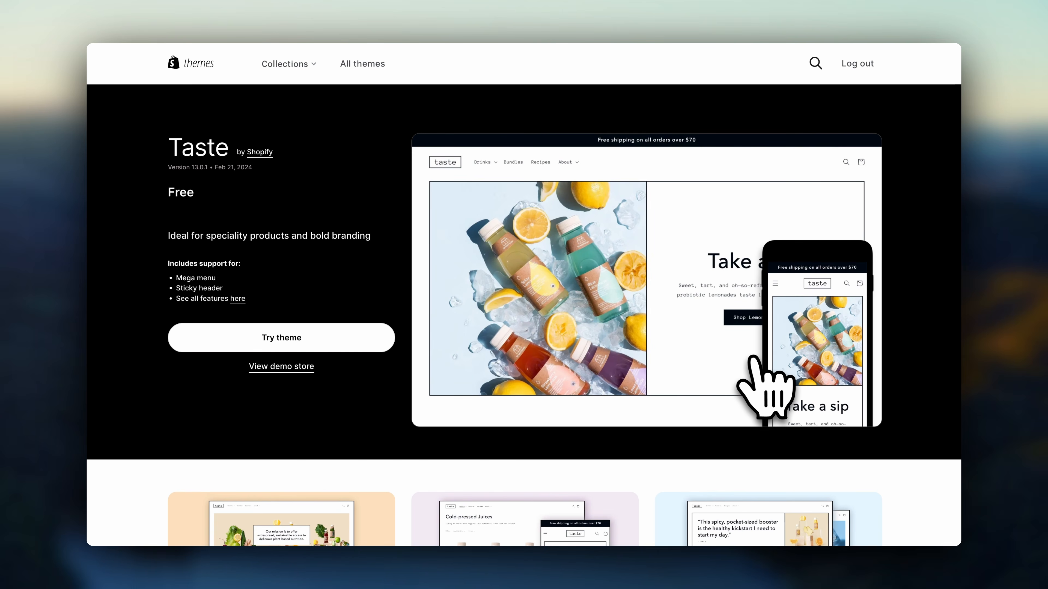
# Step: Open the Taste theme's demo store and examine its homepage sections, from the hero banner through collections and featured product
pyautogui.click(288, 366)
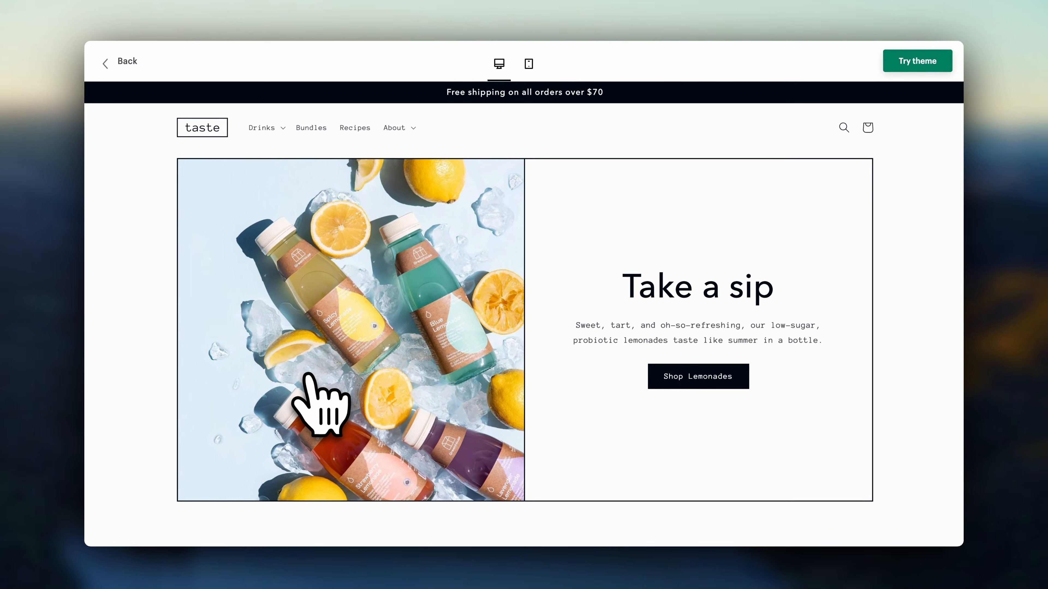
pyautogui.scroll(-7, 309, 375)
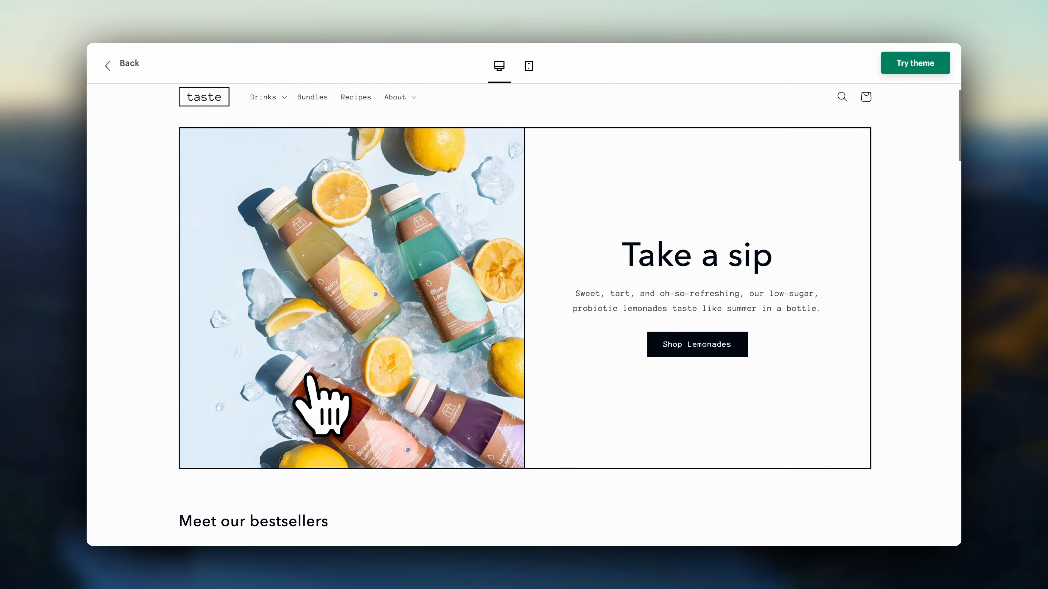
pyautogui.scroll(-6, 307, 375)
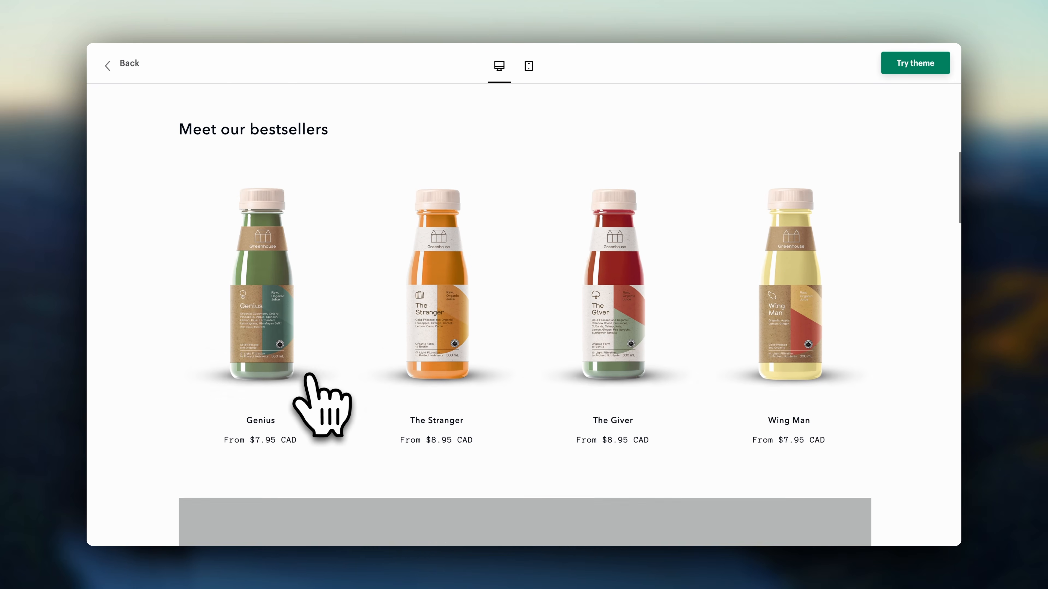
pyautogui.scroll(-10, 809, 327)
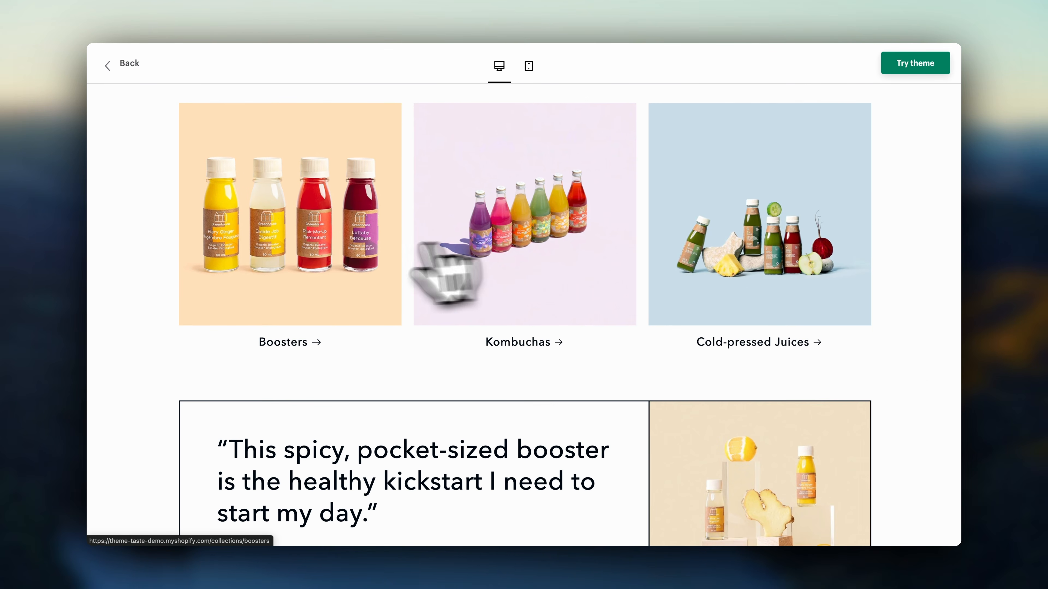
pyautogui.scroll(-15, 293, 276)
pyautogui.scroll(-1, 292, 276)
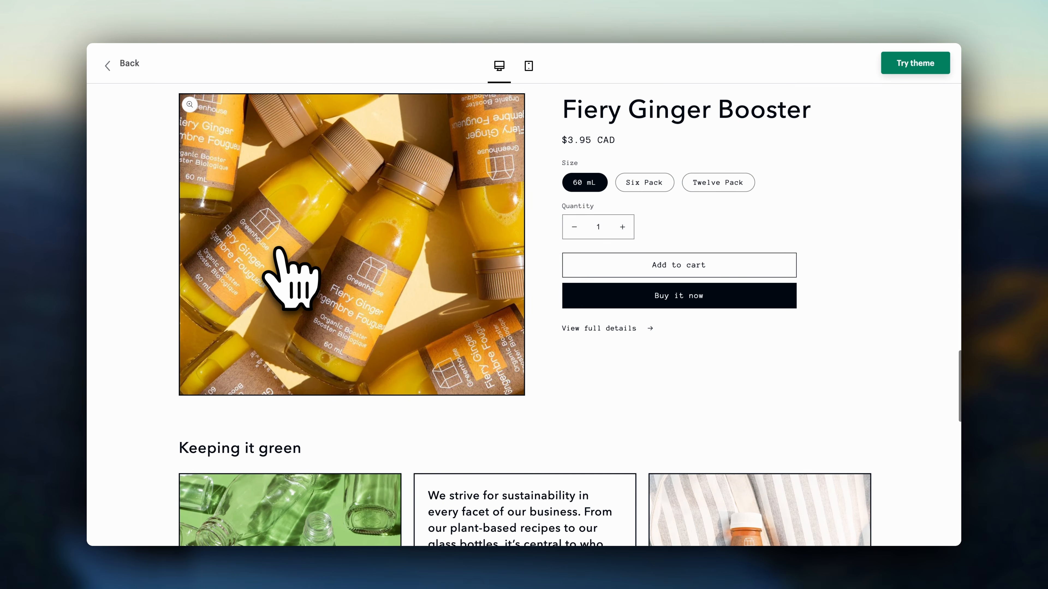
pyautogui.scroll(2, 292, 276)
pyautogui.scroll(-6, 293, 276)
pyautogui.scroll(-9, 293, 276)
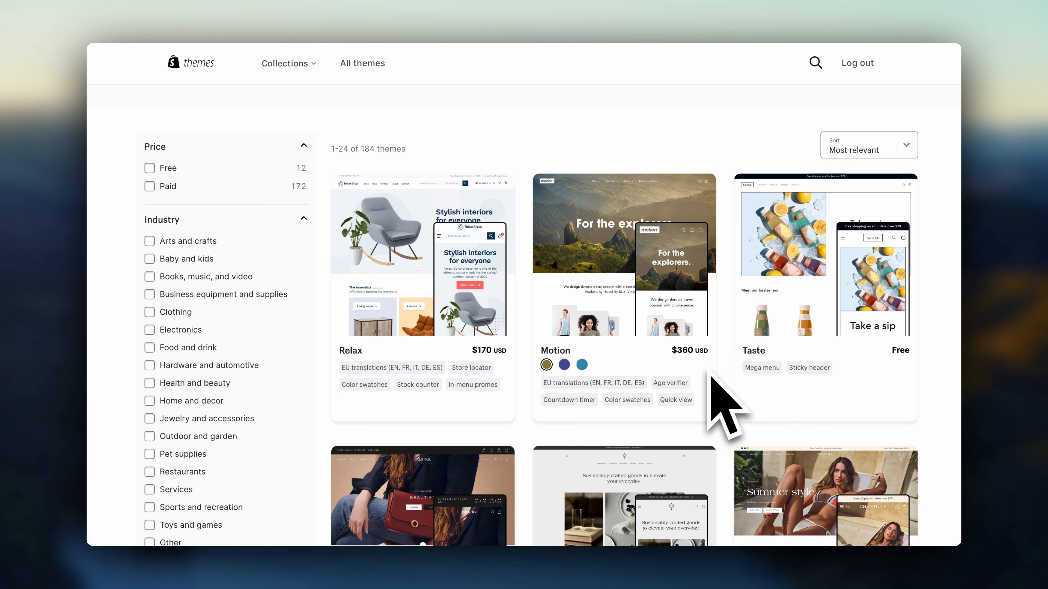
# Step: Find the paid Be Yours theme in the catalogue and review its details page
pyautogui.scroll(-10, 710, 374)
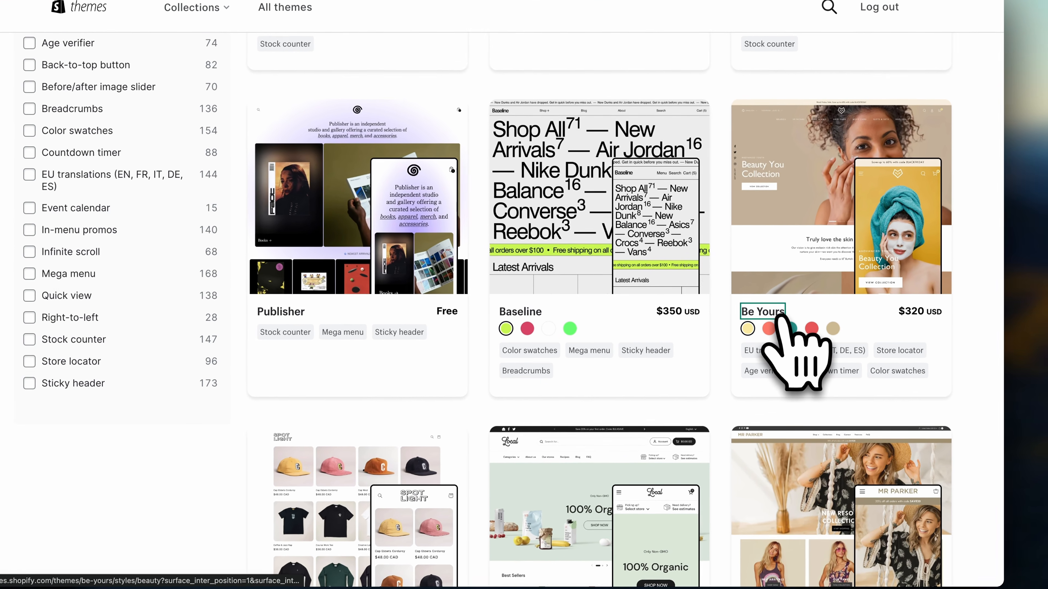
pyautogui.click(781, 317)
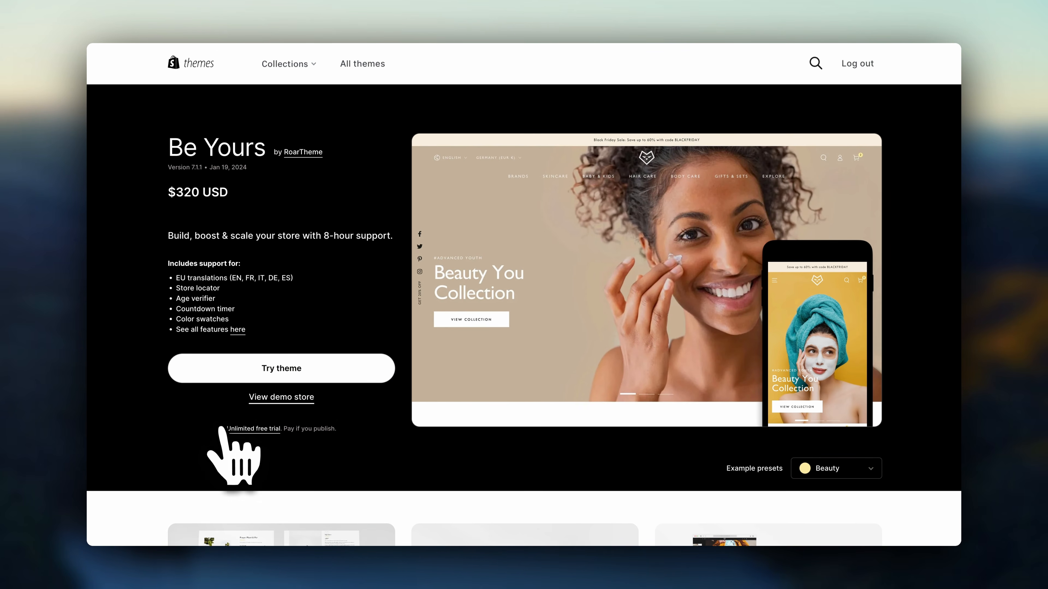
pyautogui.scroll(-3, 221, 428)
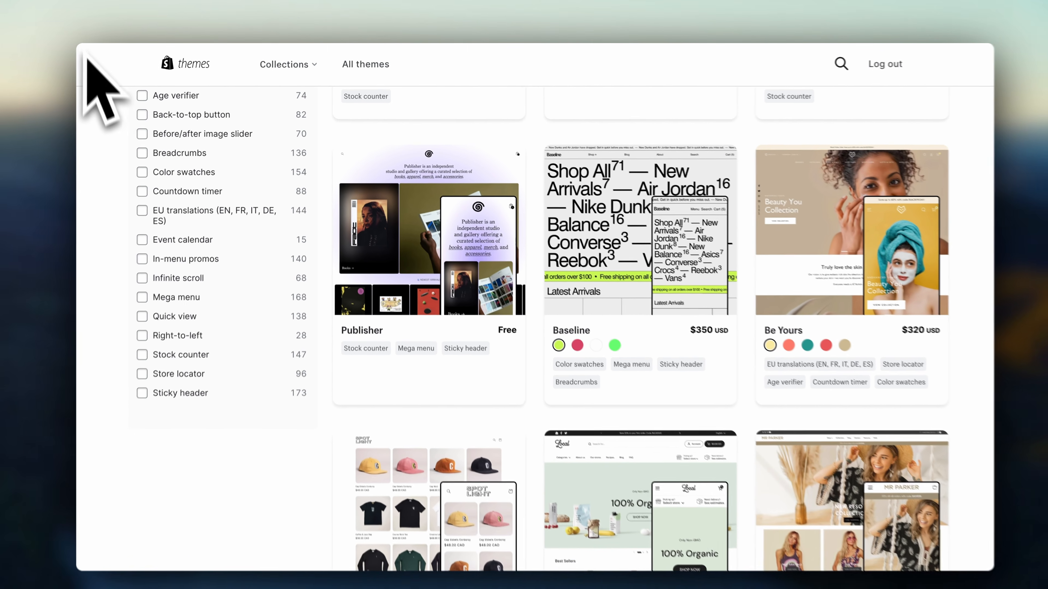
# Step: Filter the theme catalogue by price to show only free themes
pyautogui.scroll(10, 69, 142)
pyautogui.scroll(4, 111, 128)
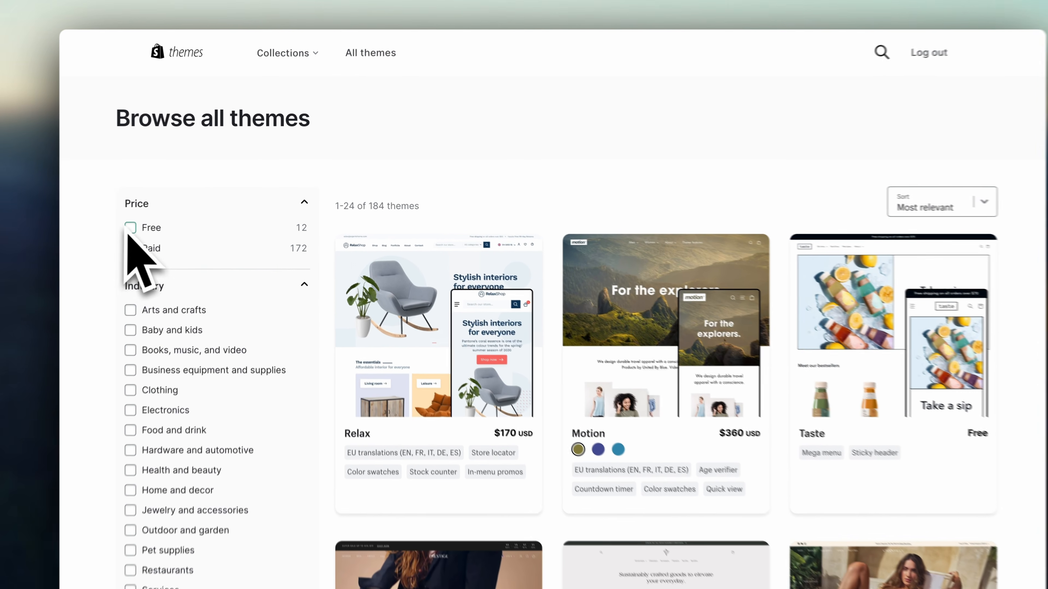
pyautogui.click(149, 219)
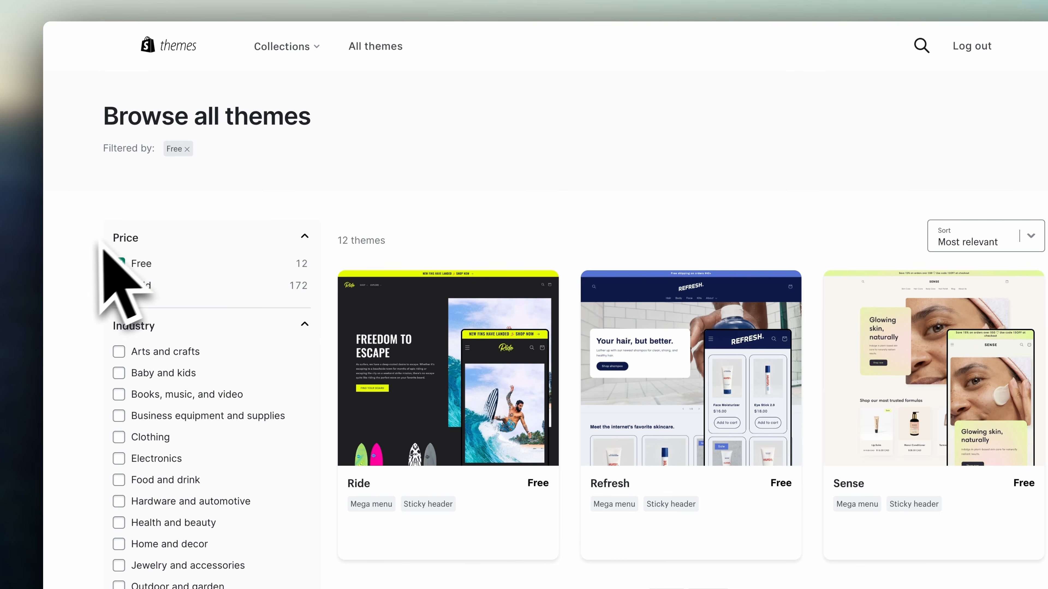
# Step: Open the Dawn theme from the free themes and add it to the online store's themes
pyautogui.scroll(-3, 323, 274)
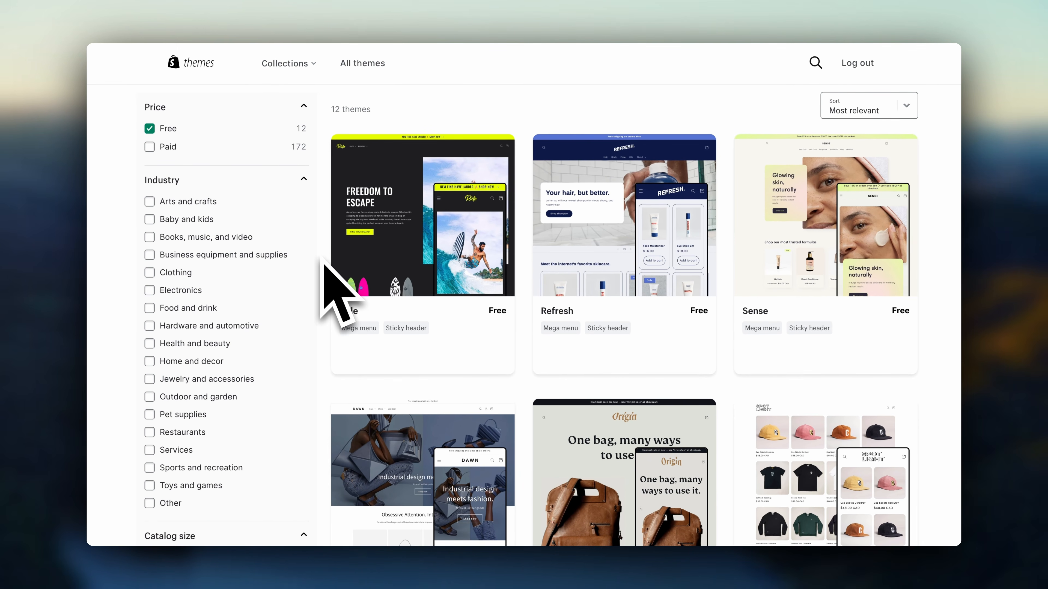
pyautogui.scroll(-5, 323, 267)
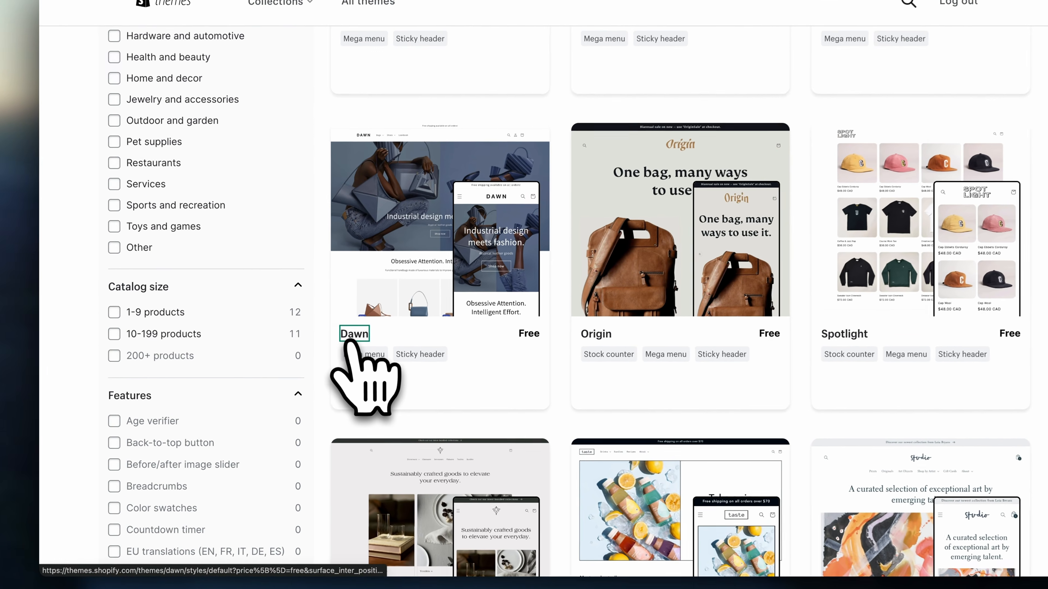
pyautogui.click(347, 341)
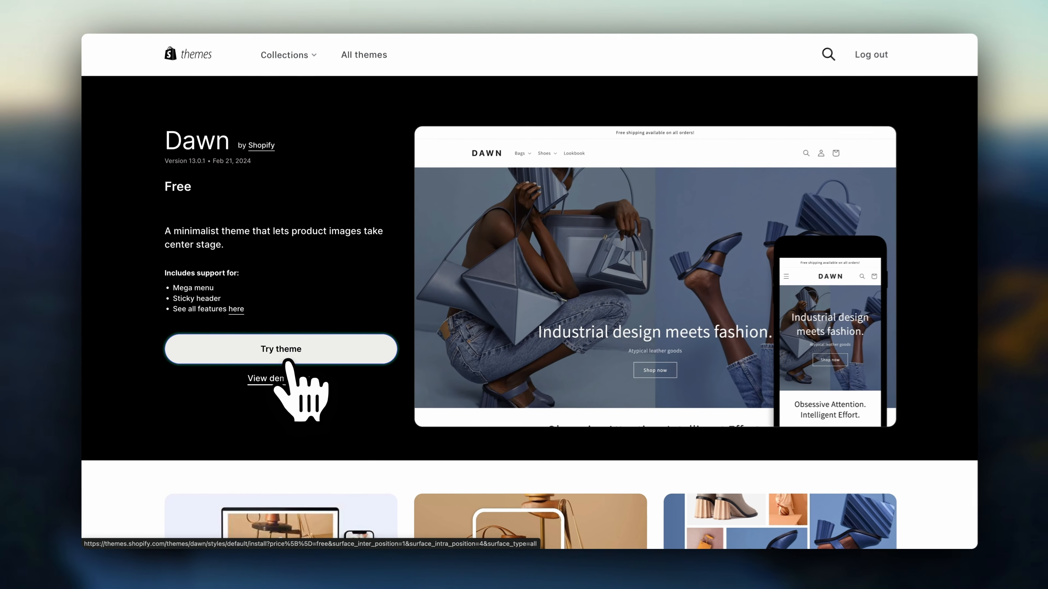
pyautogui.click(289, 361)
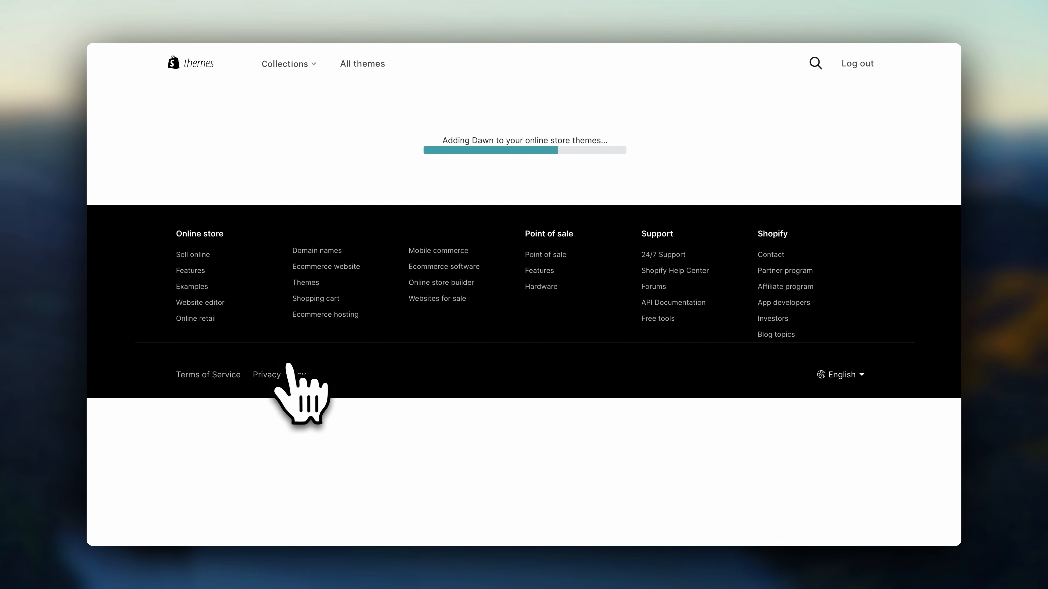
# Step: Publish the newly added Dawn theme from the theme library as the store's current theme
pyautogui.scroll(-3, 862, 320)
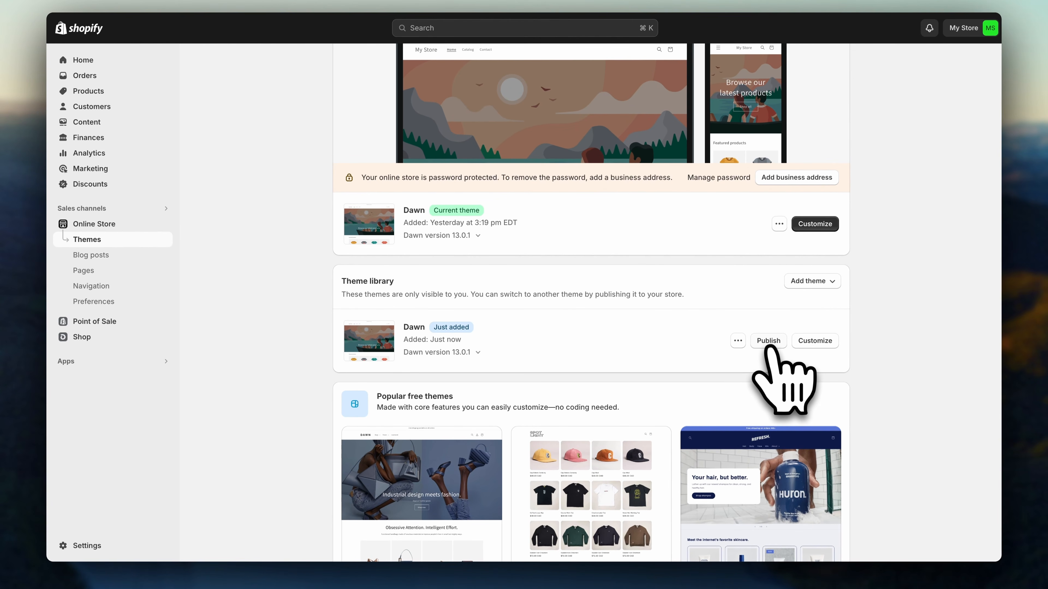
pyautogui.click(768, 341)
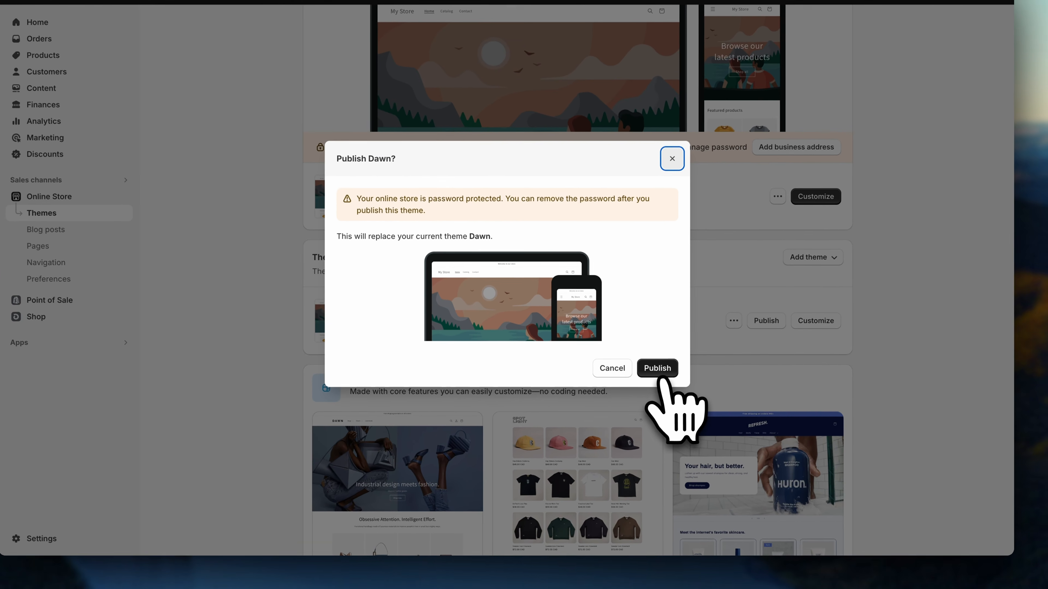
pyautogui.click(654, 384)
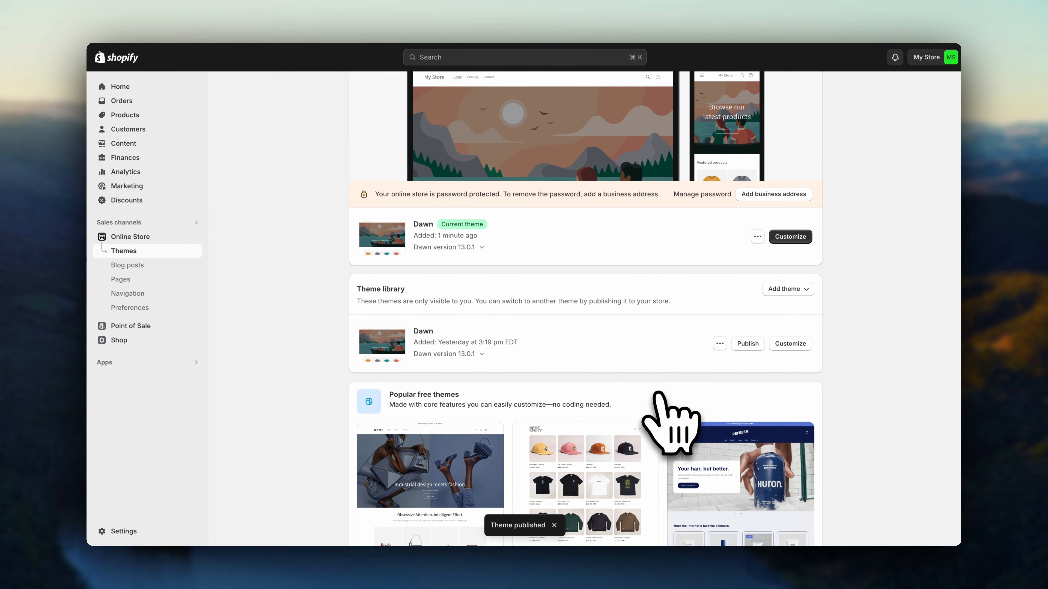
# Step: Open the theme editor for the unpublished Dawn theme in the theme library in a separate browser tab
pyautogui.rightClick(793, 345)
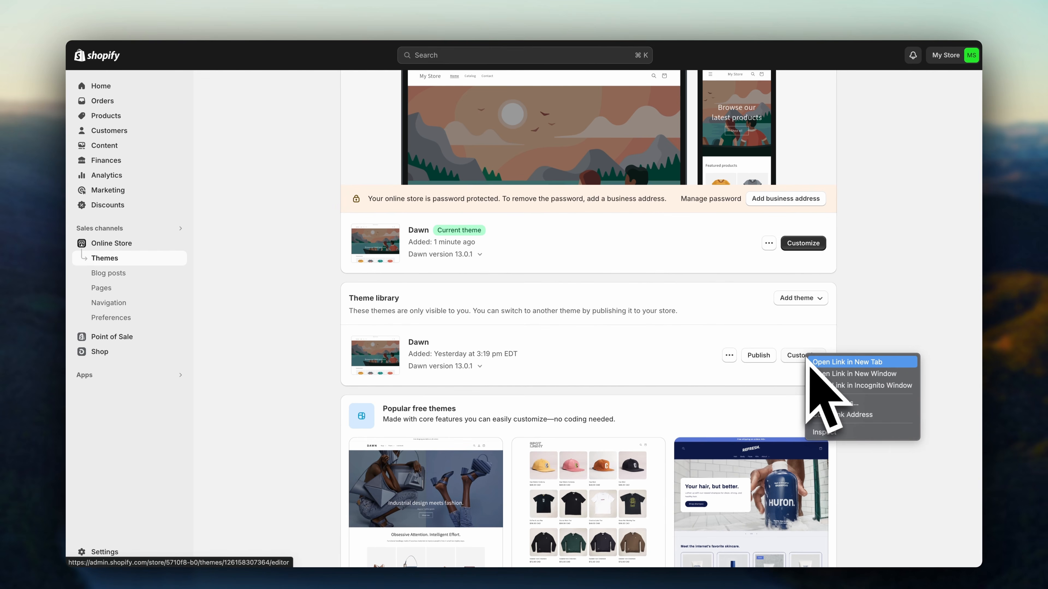
pyautogui.click(817, 362)
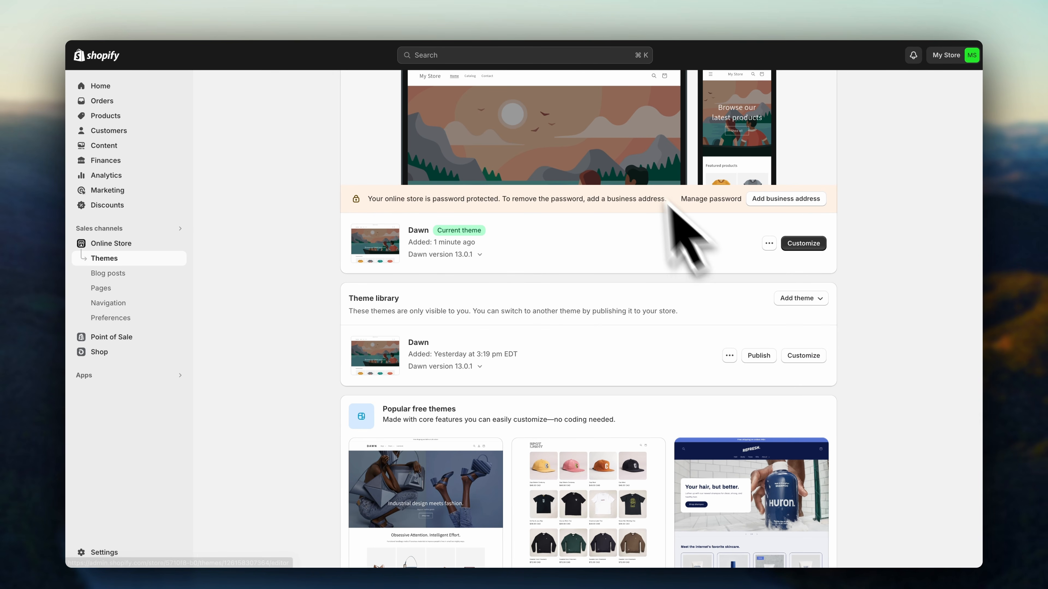
pyautogui.click(530, 13)
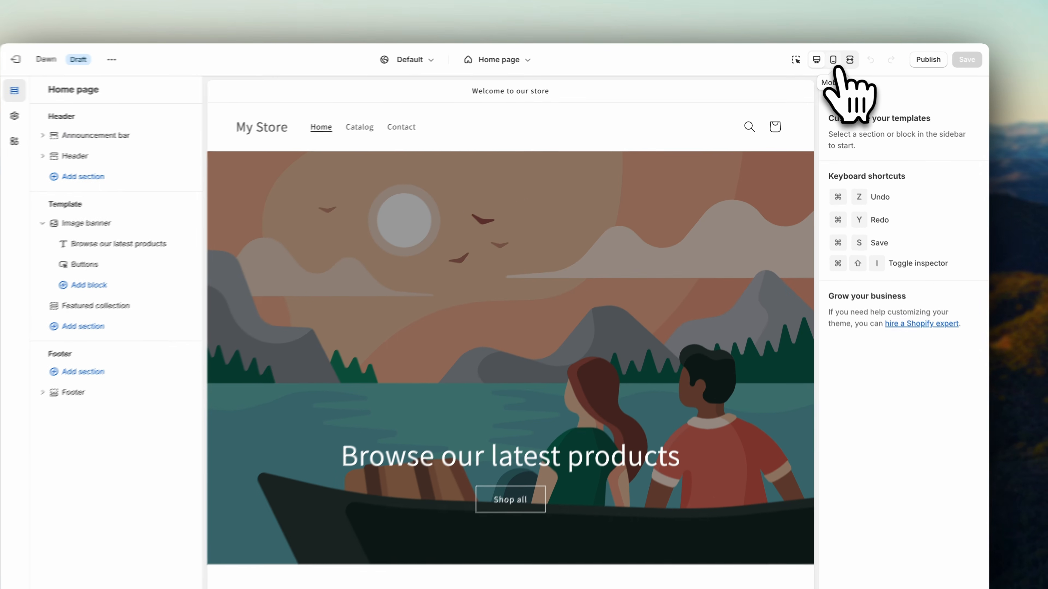
# Step: Preview the home page in mobile view down to its footer and return to the desktop view
pyautogui.click(822, 58)
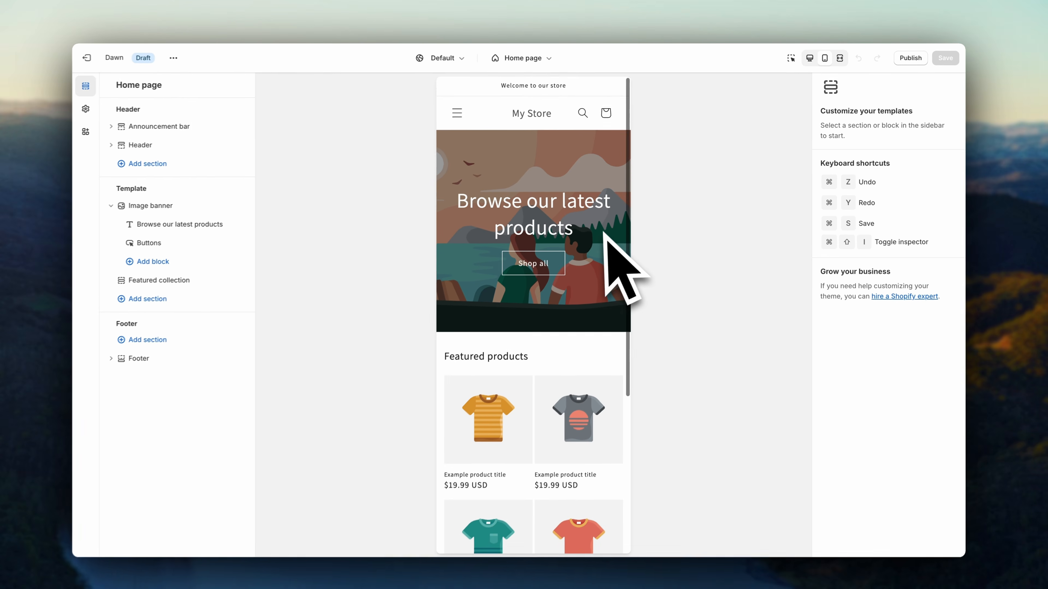
pyautogui.scroll(-5, 579, 266)
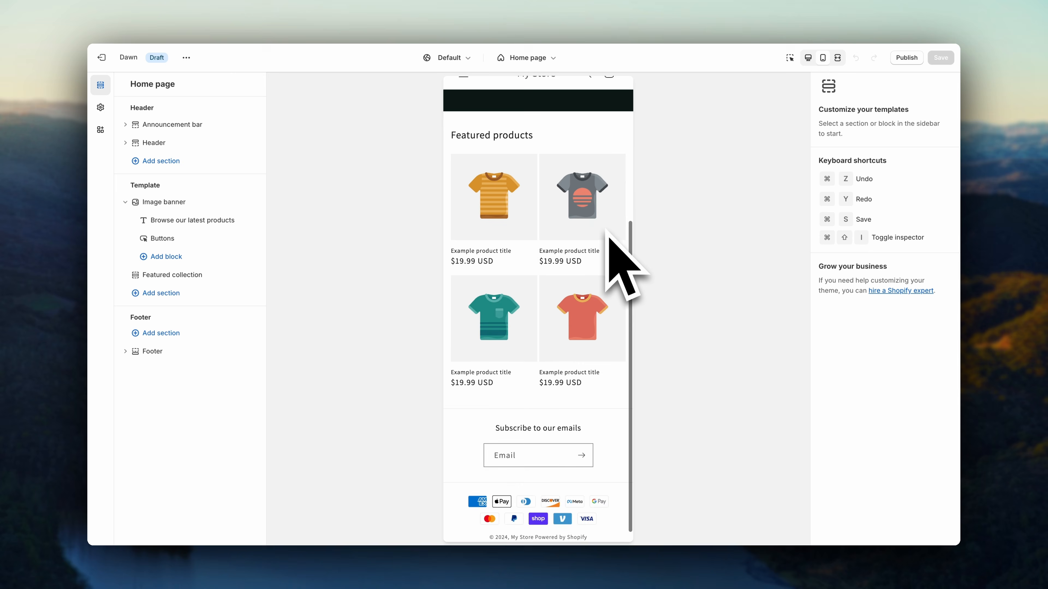
pyautogui.scroll(5, 580, 266)
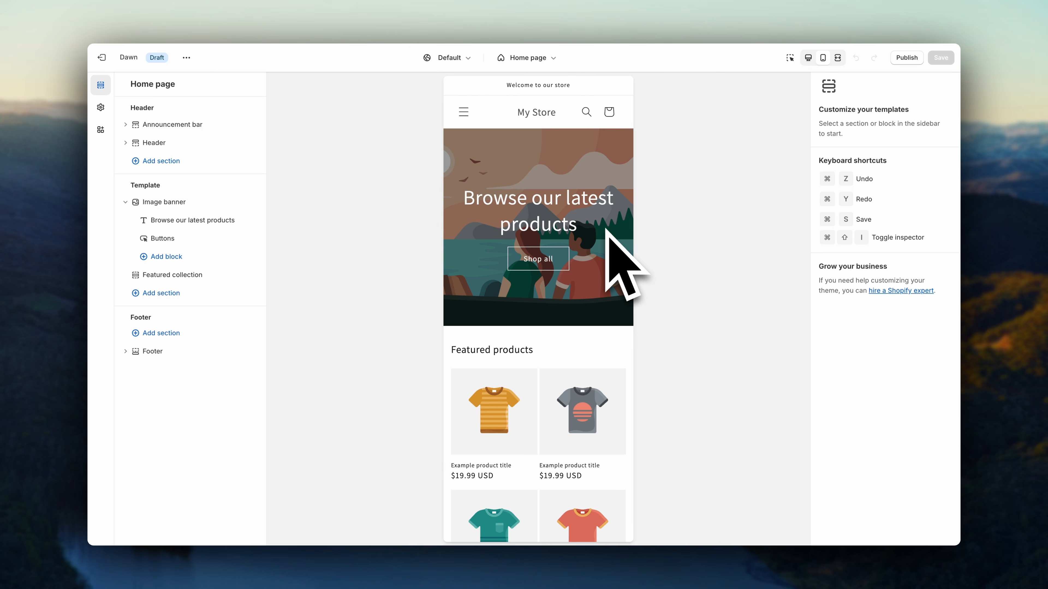
pyautogui.click(807, 58)
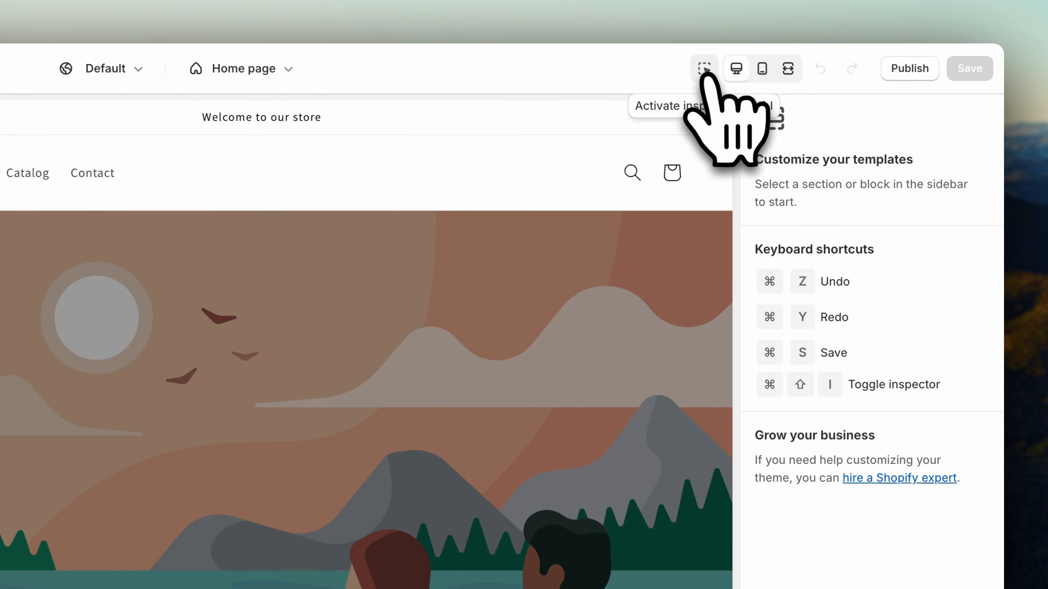
# Step: Activate the preview inspector, examine the highlighted home page sections, and deactivate it again
pyautogui.click(768, 61)
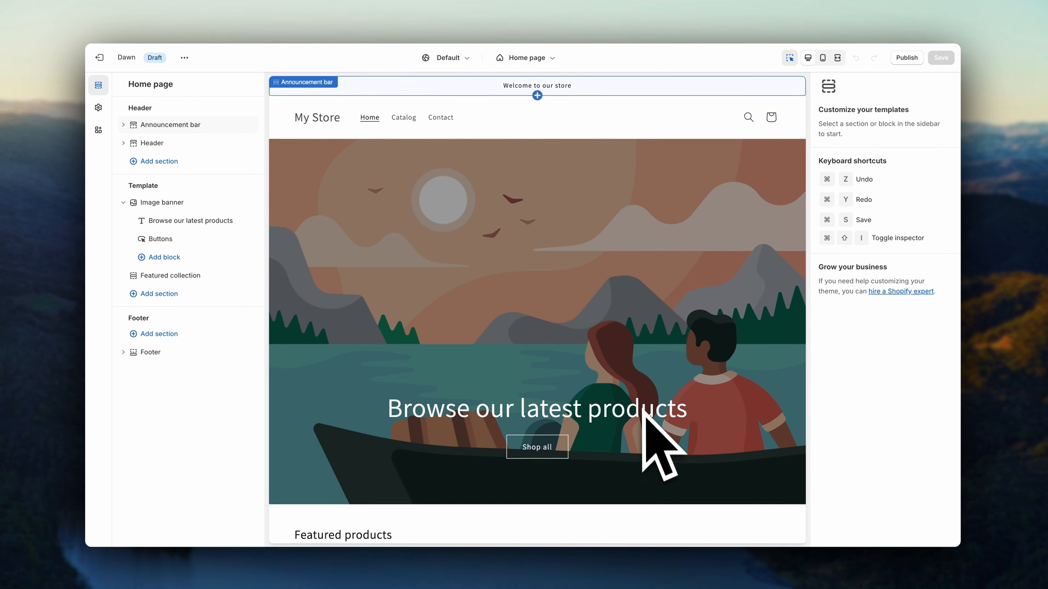
pyautogui.scroll(-5, 590, 562)
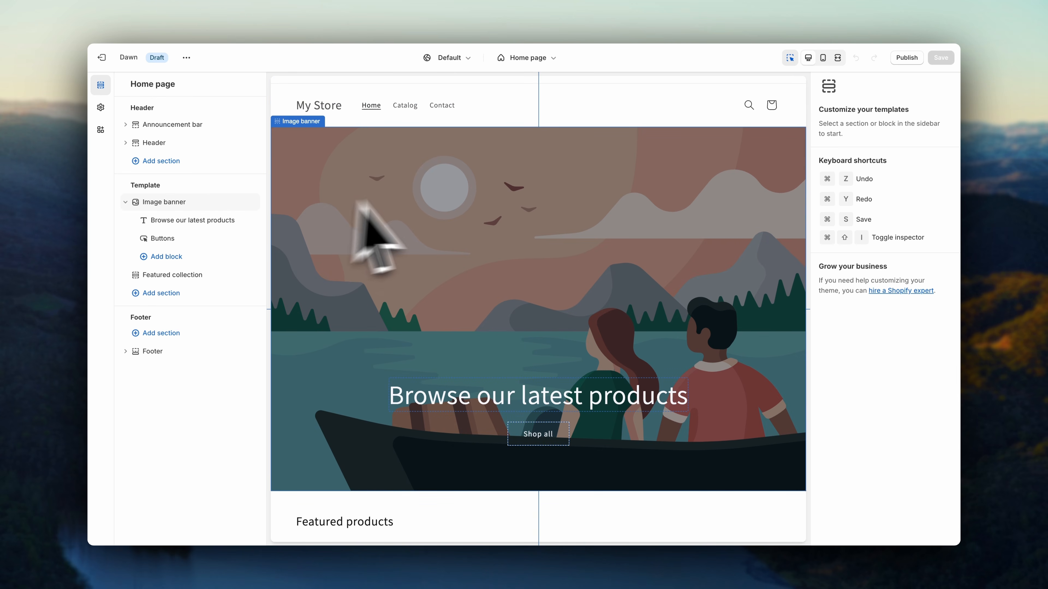
pyautogui.click(790, 59)
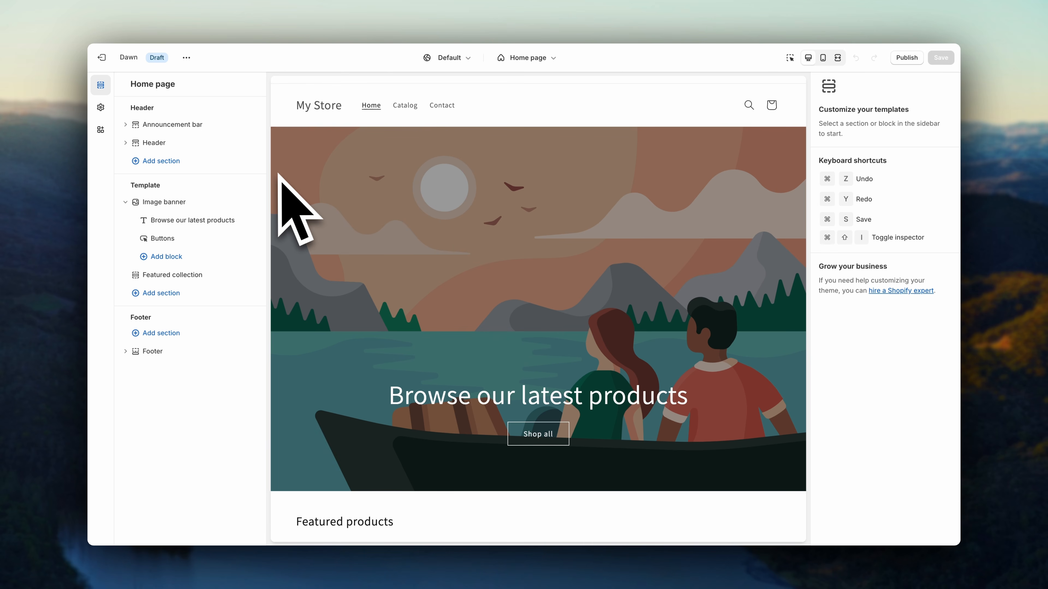
# Step: Examine the home page template's sections, including the image banner's settings and those of its heading block
pyautogui.moveTo(138, 202)
pyautogui.mouseDown()
pyautogui.moveTo(136, 223)
pyautogui.moveTo(129, 193)
pyautogui.mouseUp()
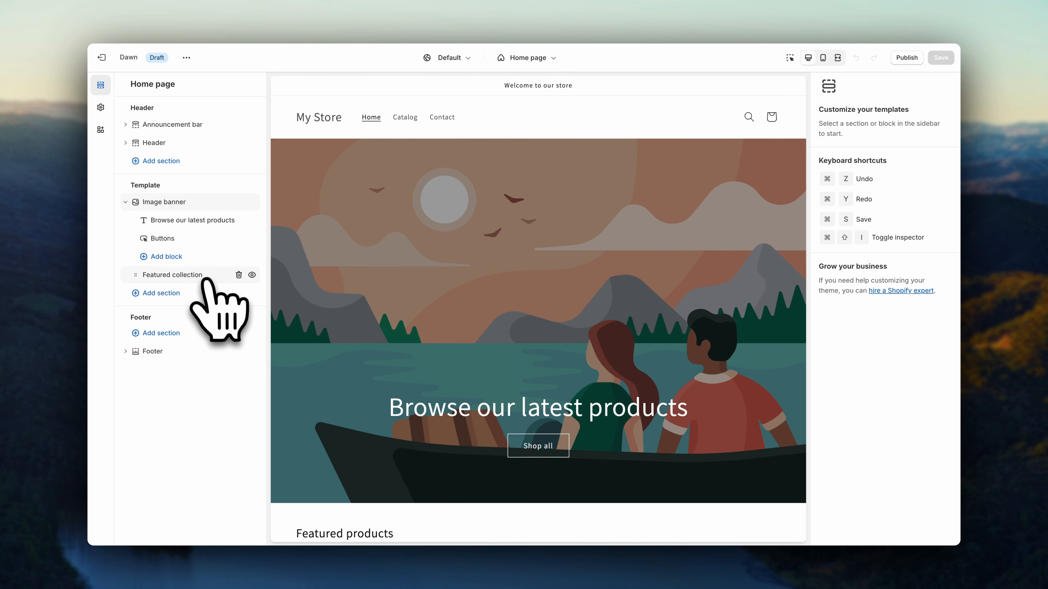
pyautogui.moveTo(136, 276); pyautogui.dragTo(115, 272)
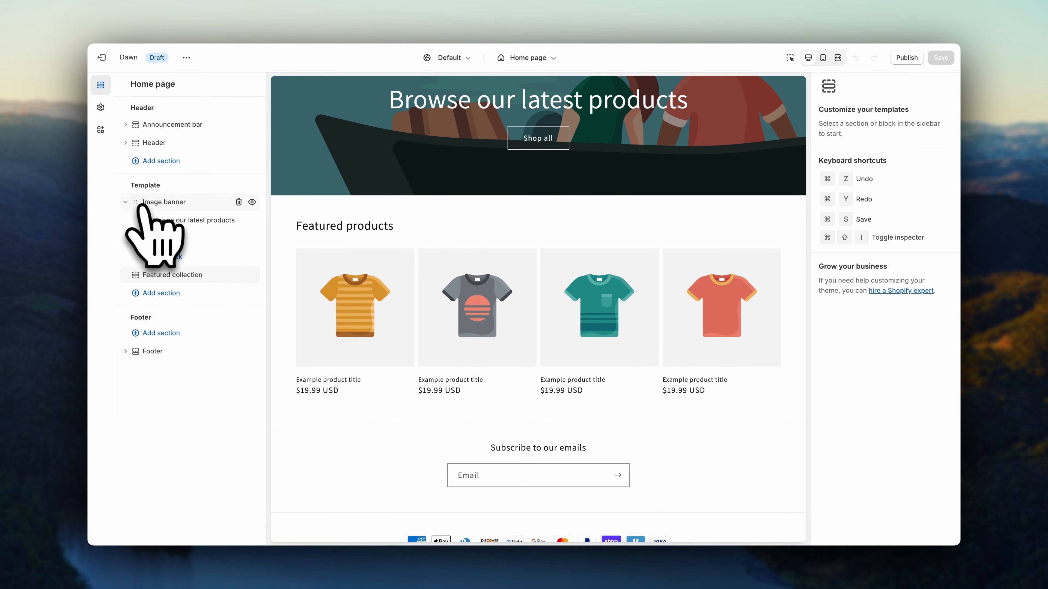
pyautogui.click(142, 205)
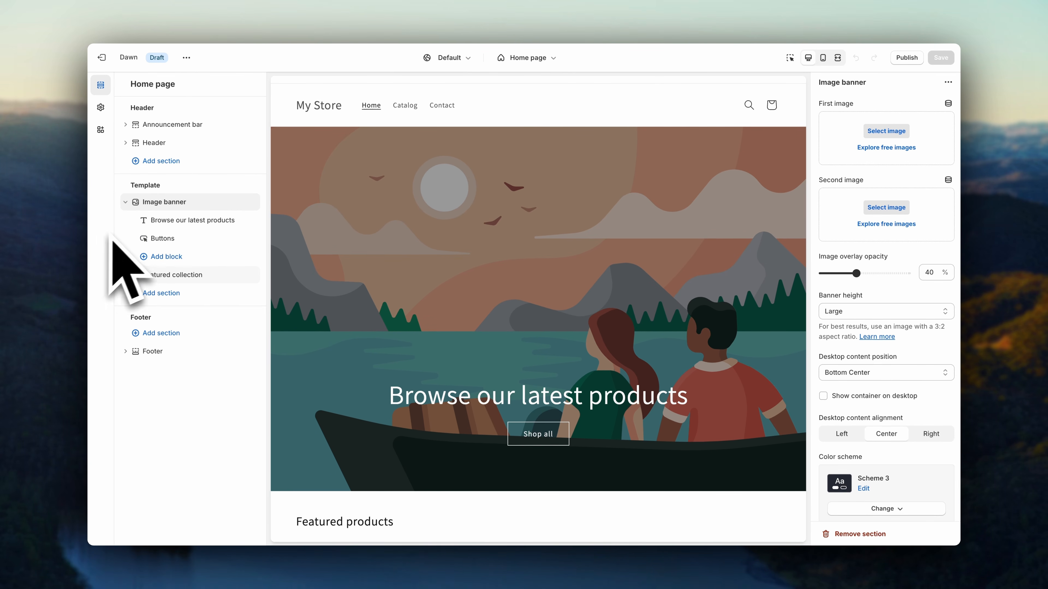
pyautogui.click(169, 220)
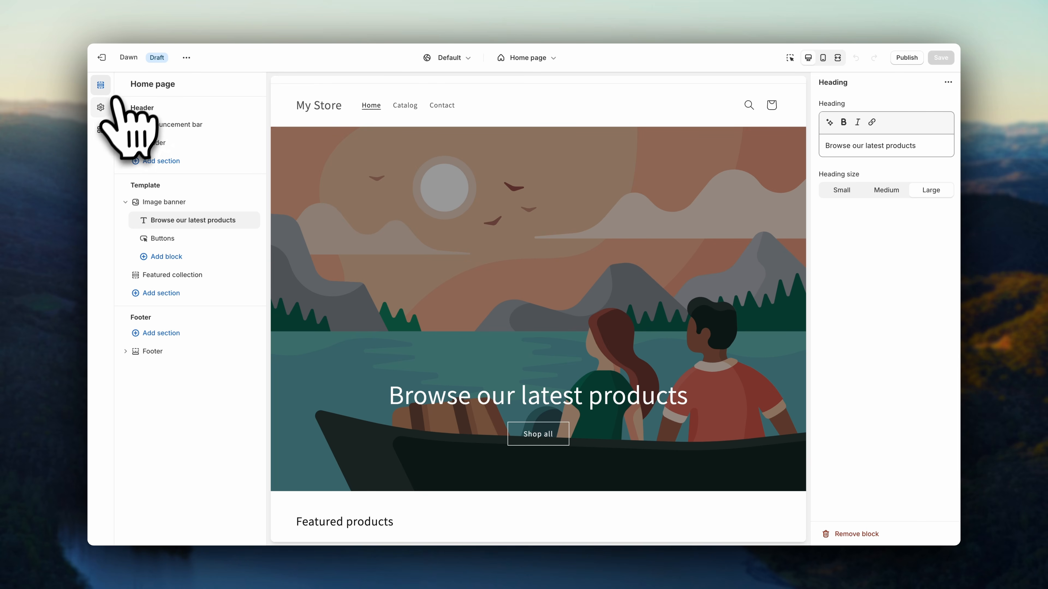
# Step: Upload My Awesome Pets logo 2.png and apply it as the store logo in the theme settings
pyautogui.click(100, 107)
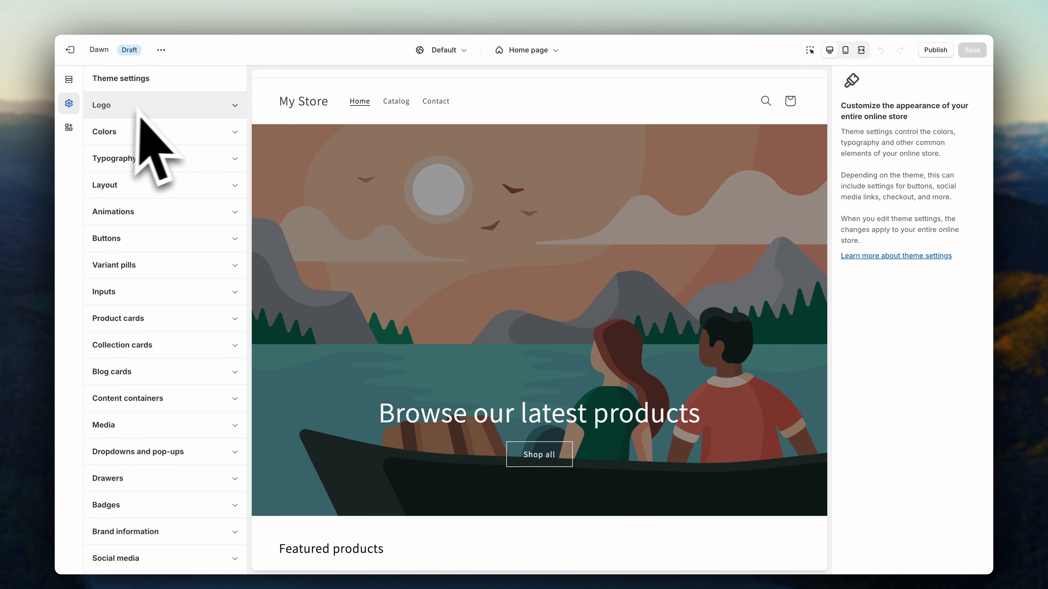
pyautogui.click(188, 161)
pyautogui.click(188, 161)
pyautogui.click(203, 141)
pyautogui.click(203, 138)
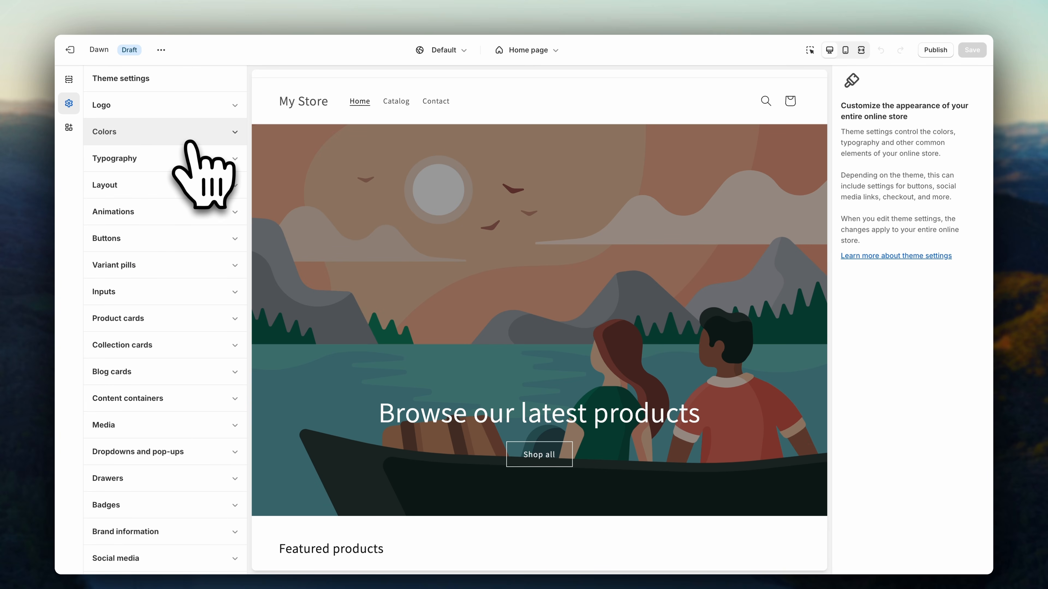
pyautogui.click(144, 108)
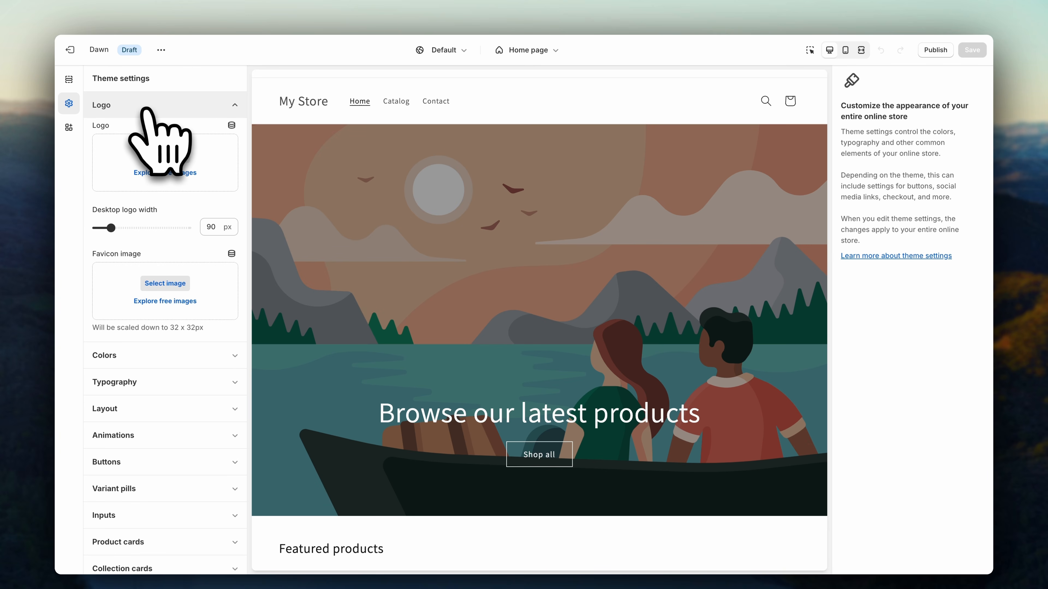
pyautogui.click(136, 155)
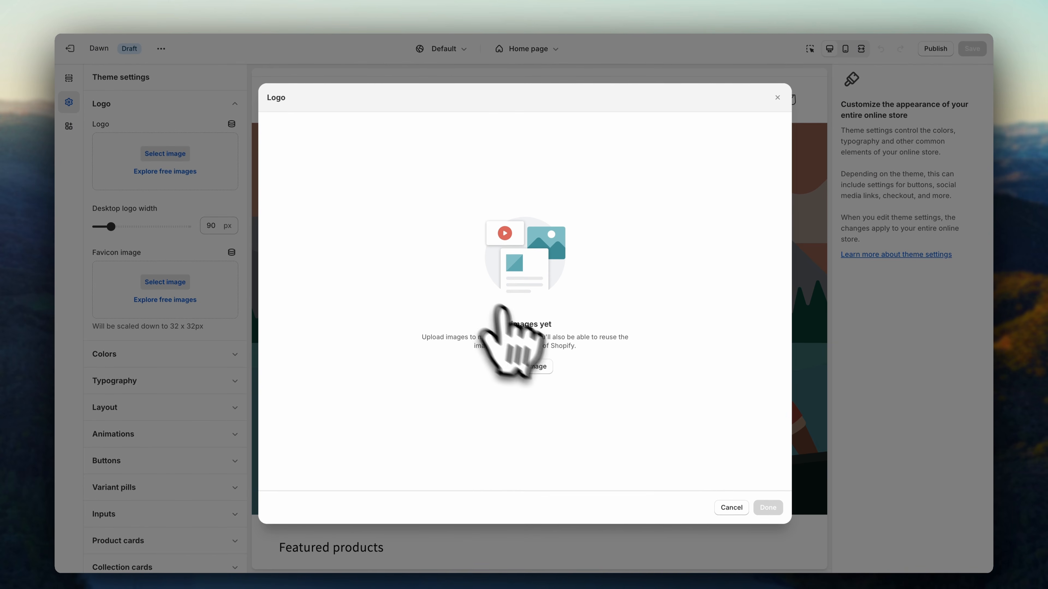
pyautogui.click(534, 365)
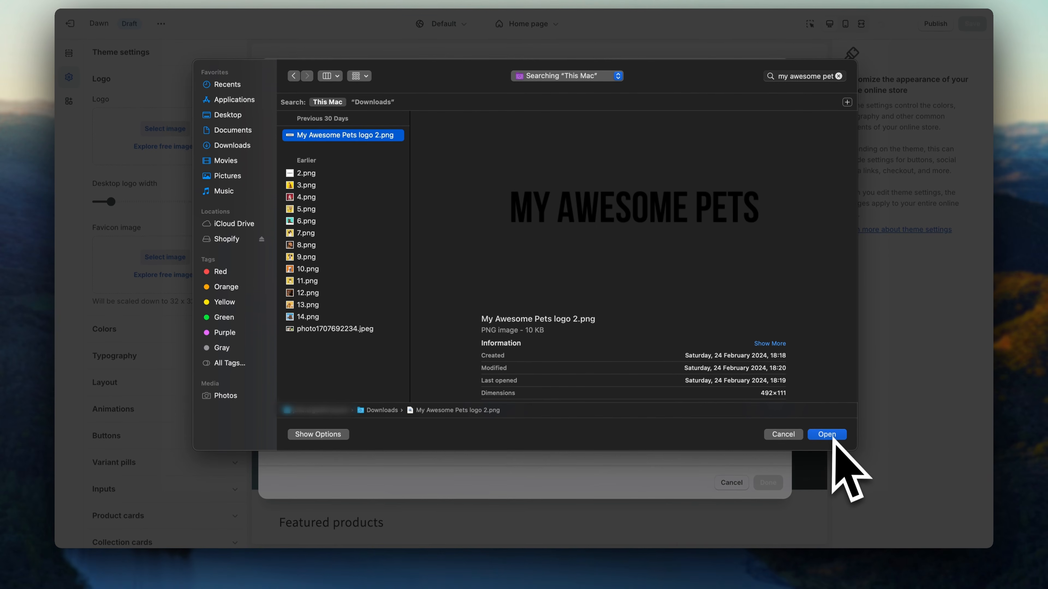
pyautogui.click(827, 434)
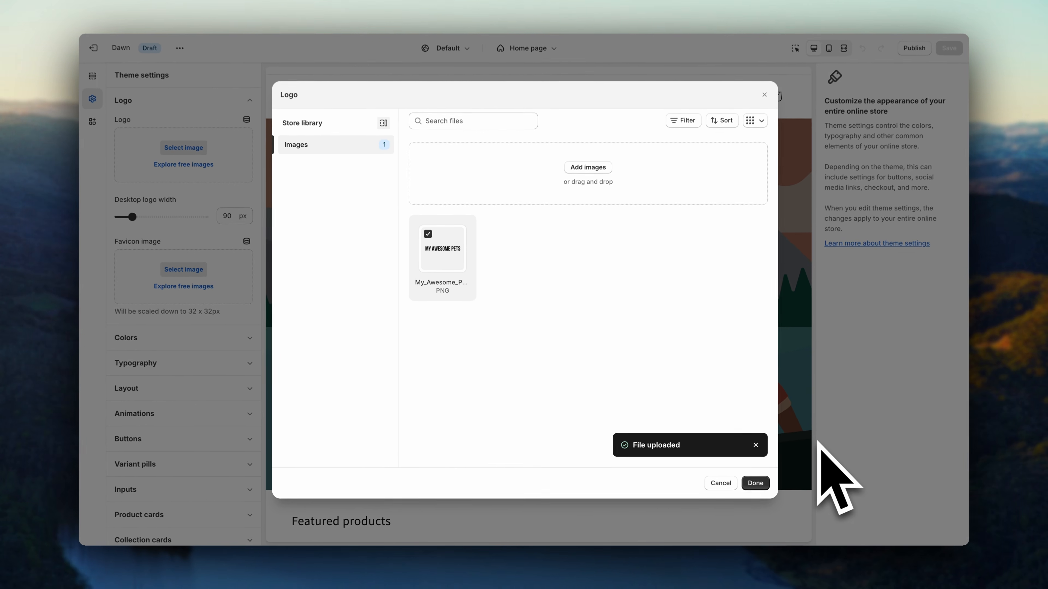
pyautogui.click(767, 480)
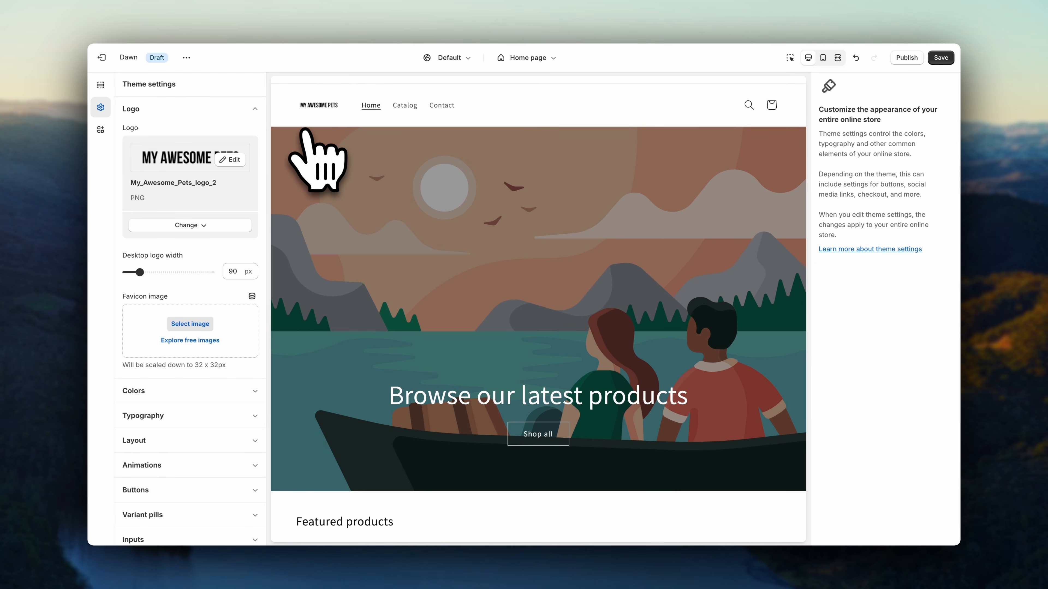
# Step: Set the desktop logo width to 230 px and save the theme changes
pyautogui.moveTo(140, 272); pyautogui.dragTo(170, 275)
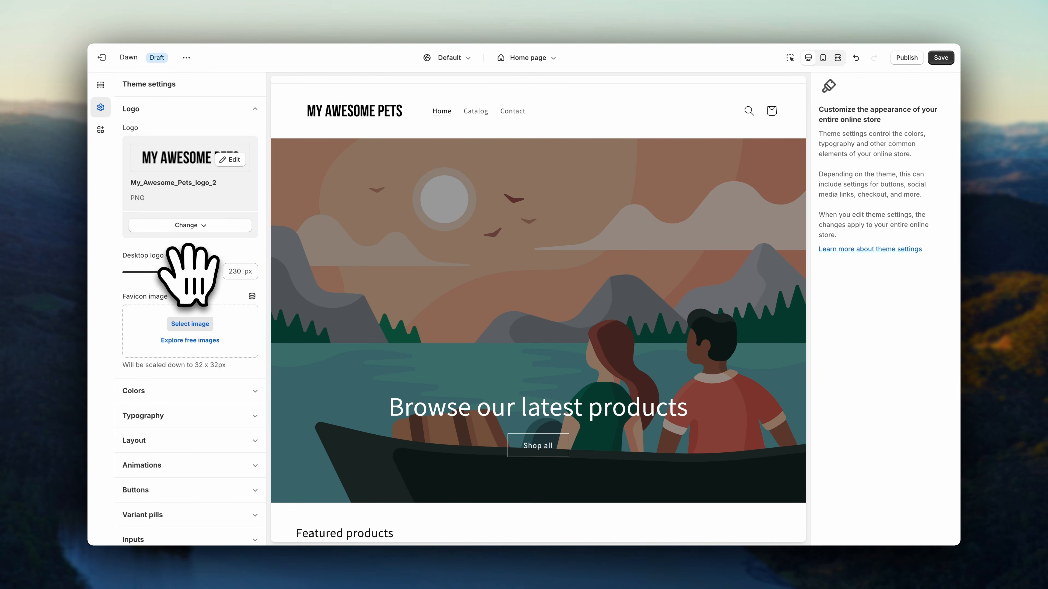
pyautogui.click(942, 57)
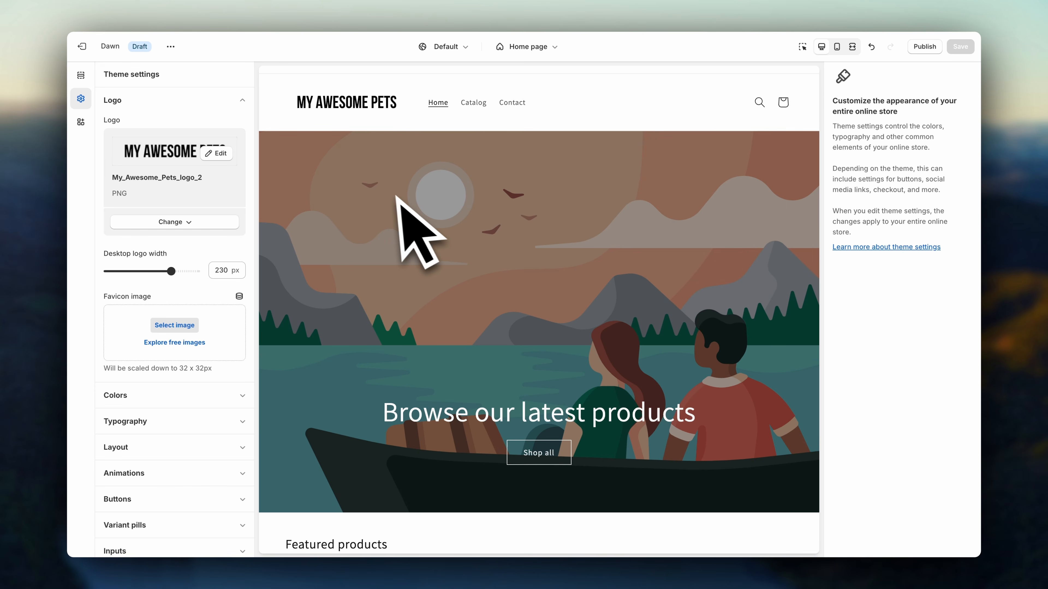
# Step: Upload the brown dog picture 8.png and set it as the image banner's first image
pyautogui.click(81, 75)
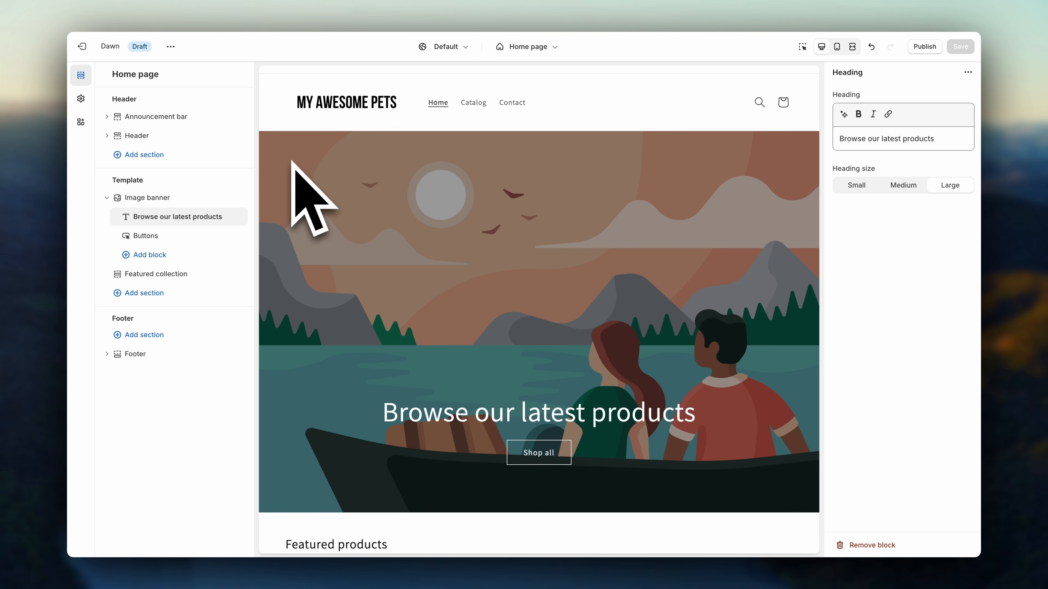
pyautogui.click(186, 200)
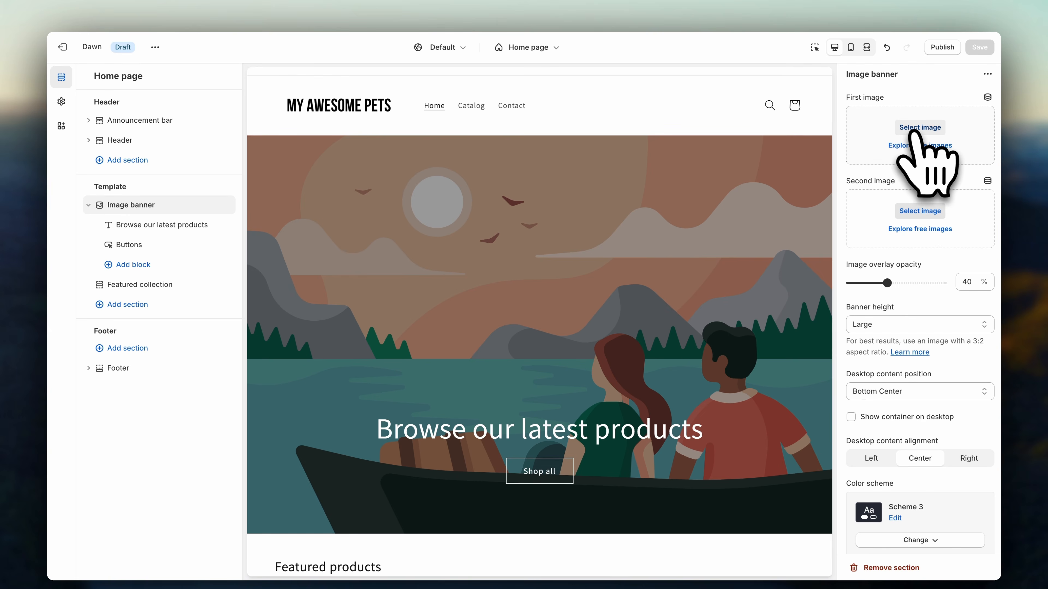
pyautogui.click(913, 129)
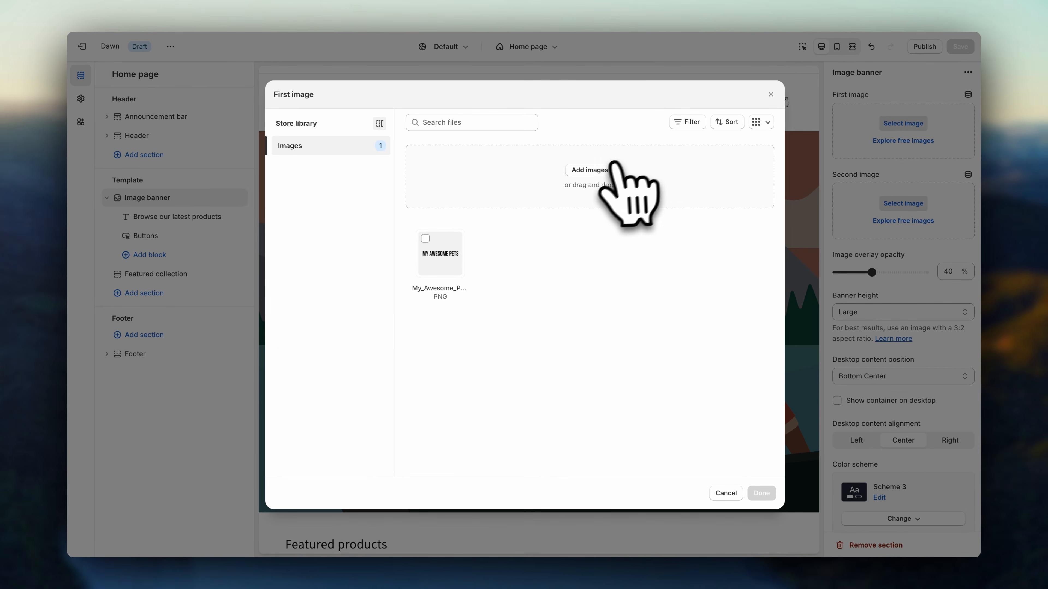
pyautogui.click(592, 176)
pyautogui.press('Up')
pyautogui.press('Up')
pyautogui.press('Up')
pyautogui.press('Return')
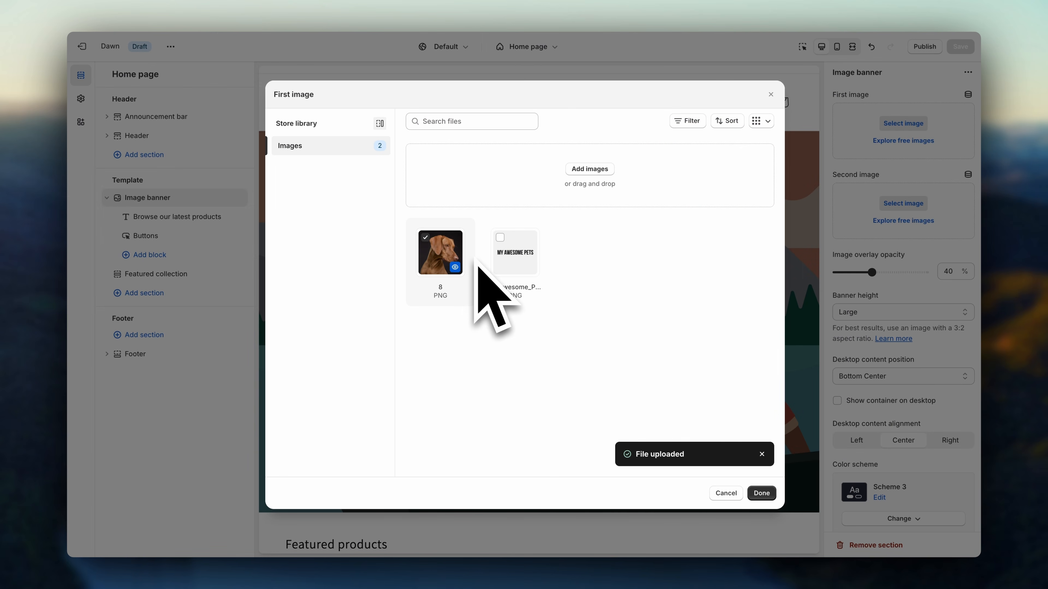
pyautogui.click(761, 493)
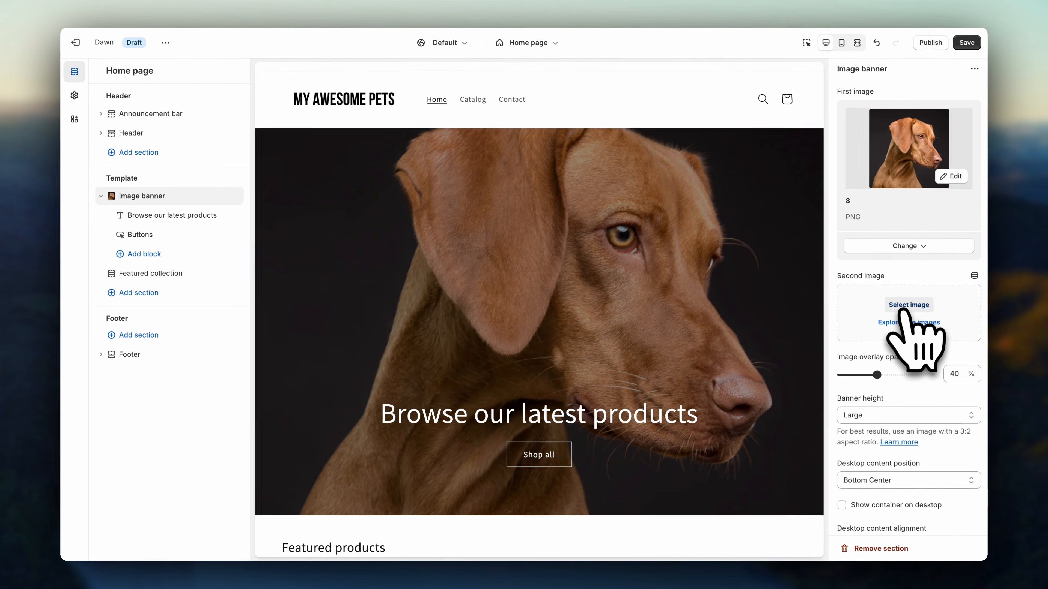
# Step: Upload picture 4.png, the white animal on red, and set it as the image banner's second image
pyautogui.click(901, 306)
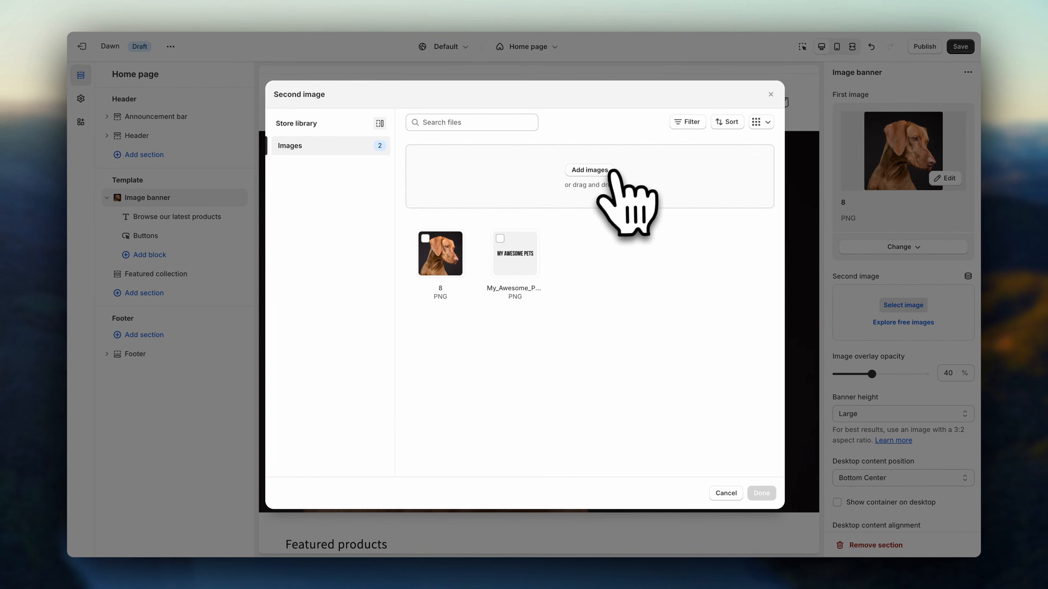
pyautogui.click(602, 170)
pyautogui.click(814, 447)
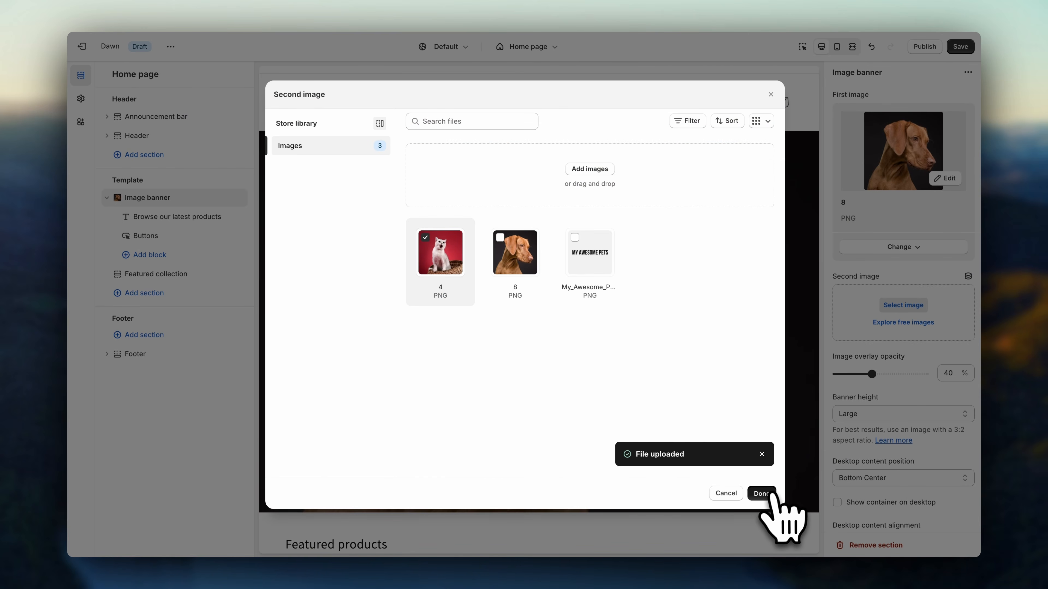
pyautogui.click(761, 493)
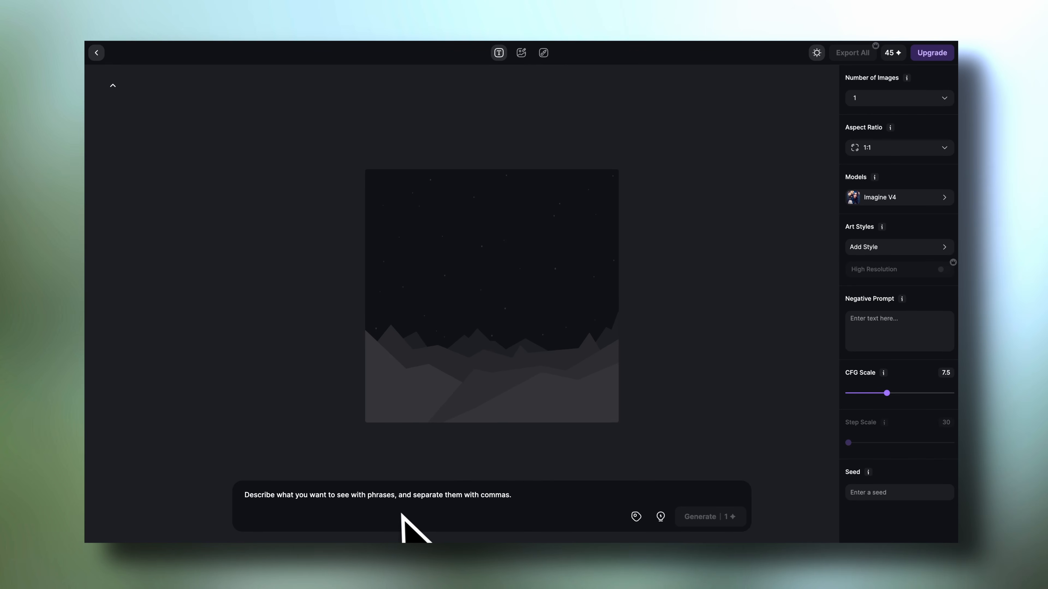
# Step: Generate an AI image from the prompt "Tropical fruits in a smoothie"
pyautogui.click(402, 515)
pyautogui.write('Tropical ')
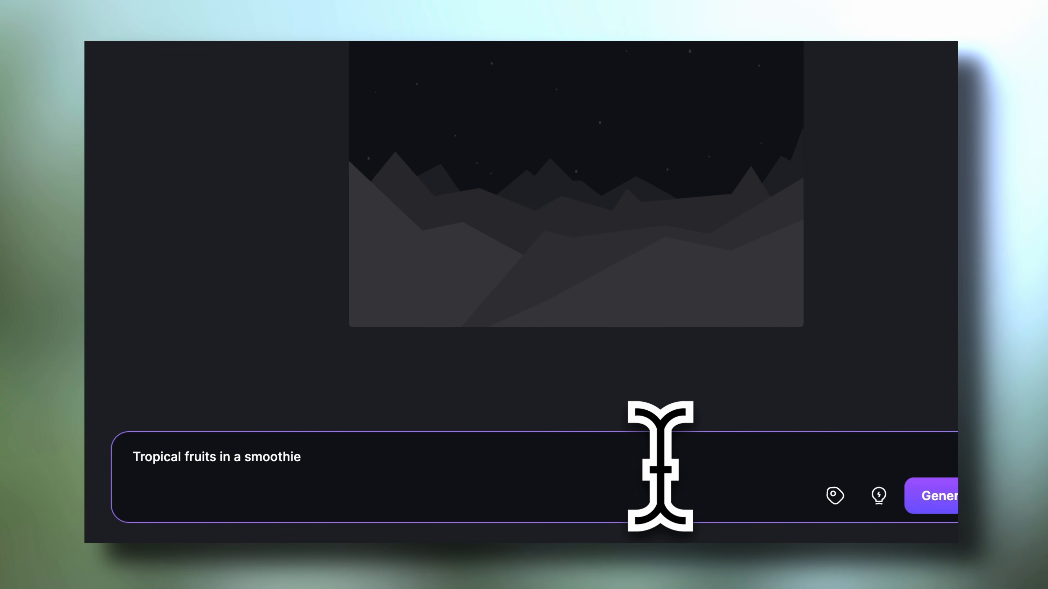
pyautogui.write('fruits in a smoothie')
pyautogui.click(943, 494)
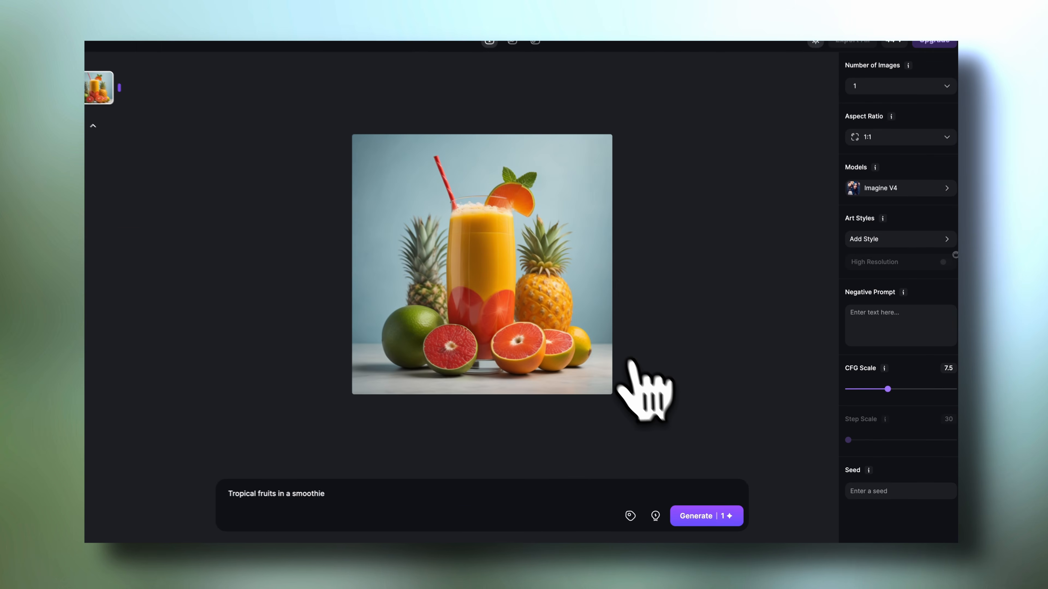
pyautogui.click(295, 122)
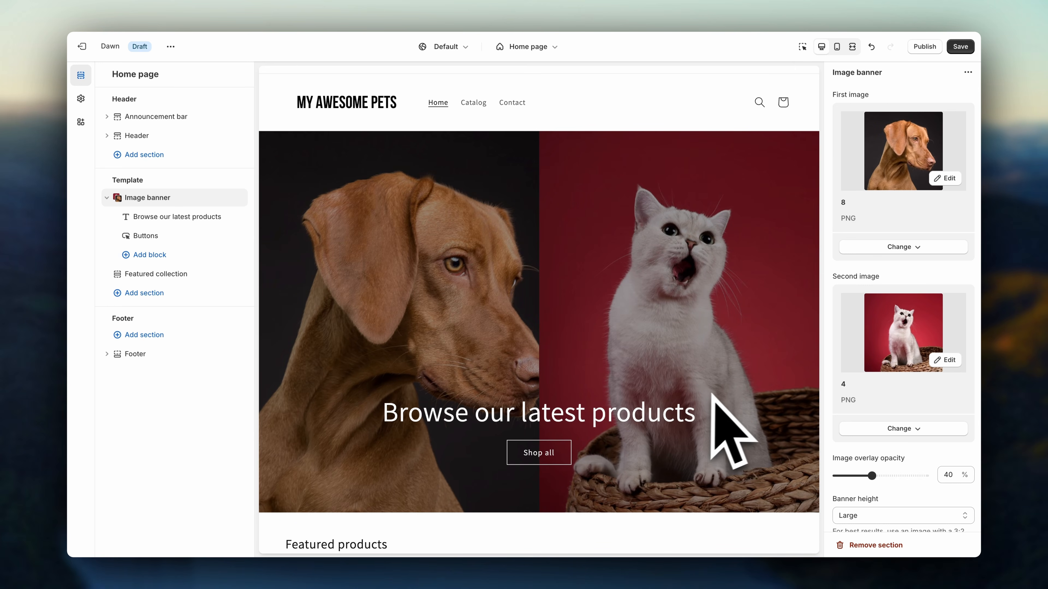
# Step: Set the image banner's overlay opacity to 50% and its banner height to Medium
pyautogui.scroll(-1, 734, 393)
pyautogui.scroll(-2, 862, 487)
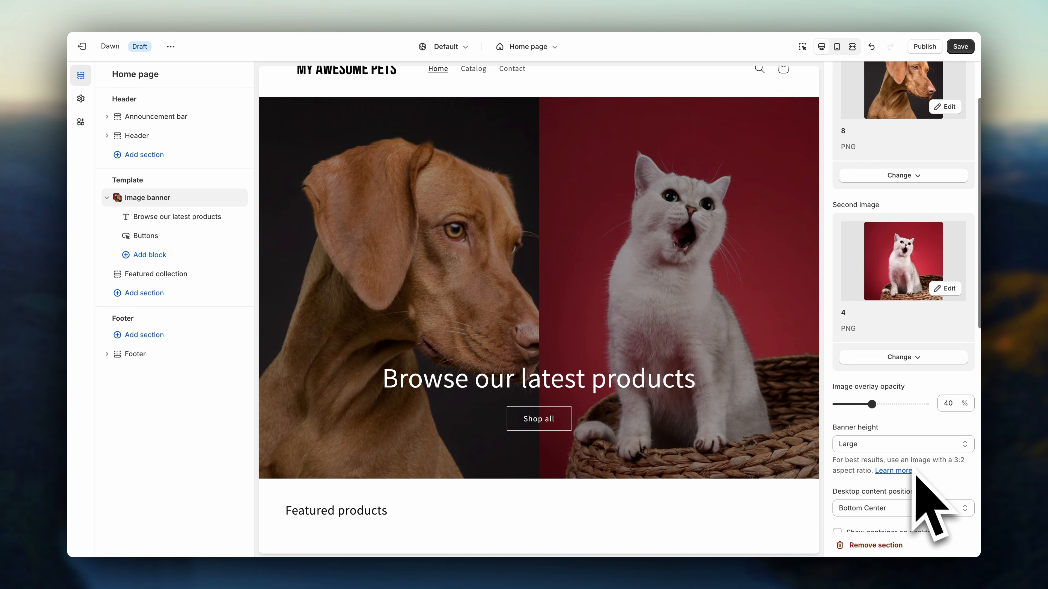
pyautogui.moveTo(871, 404); pyautogui.dragTo(891, 408)
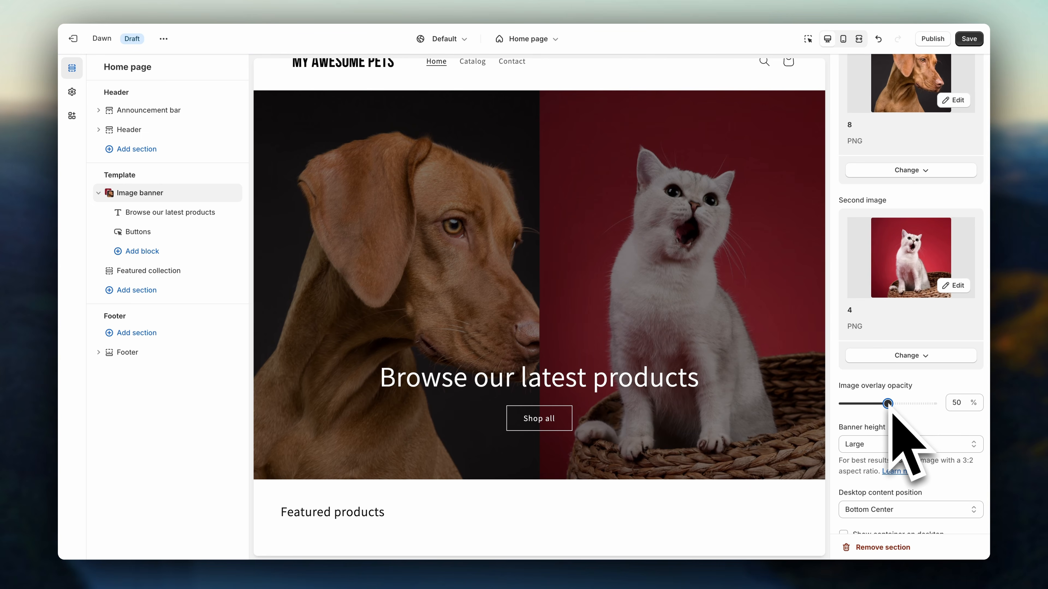
pyautogui.scroll(-3, 907, 425)
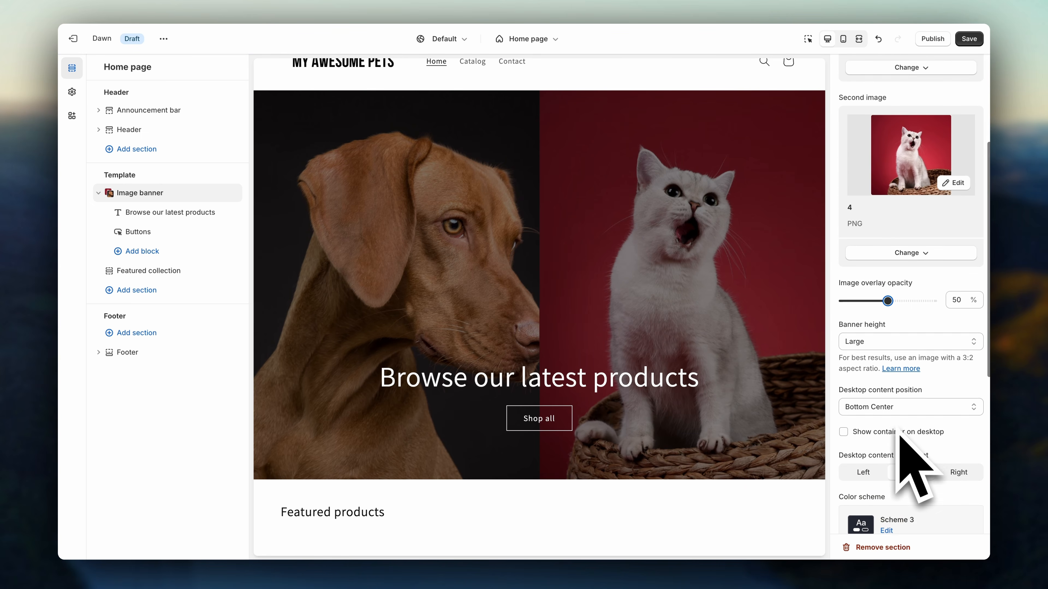
pyautogui.click(916, 319)
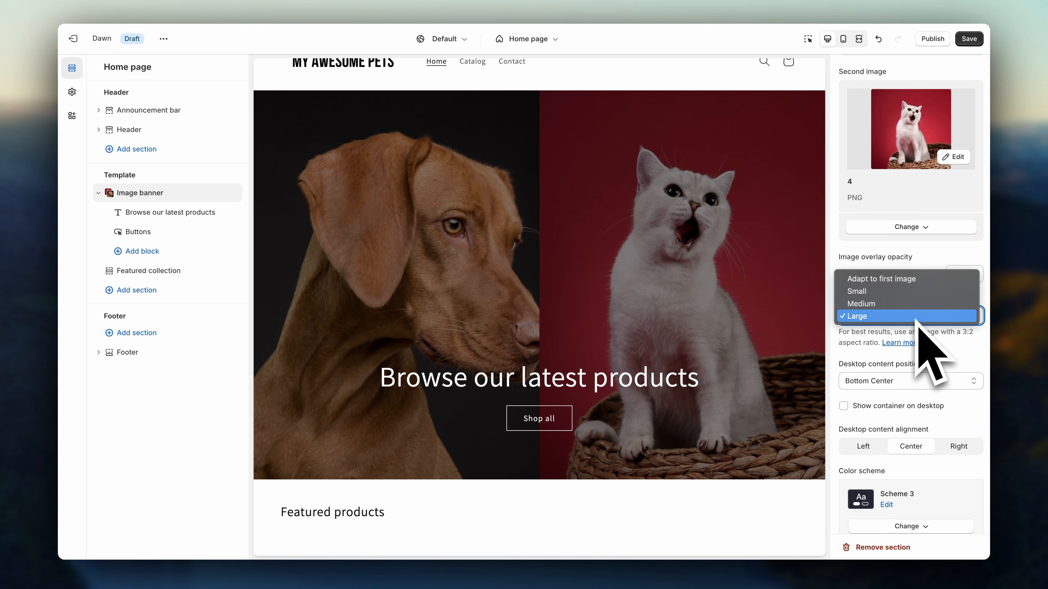
pyautogui.click(915, 305)
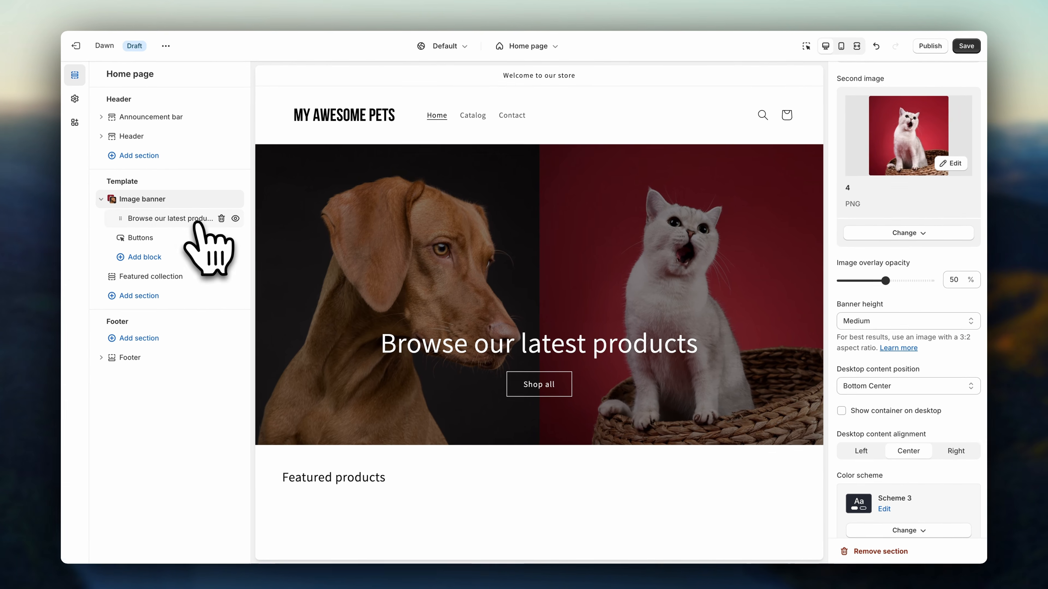
# Step: Change the image banner's heading text to "Welcome!"
pyautogui.click(199, 223)
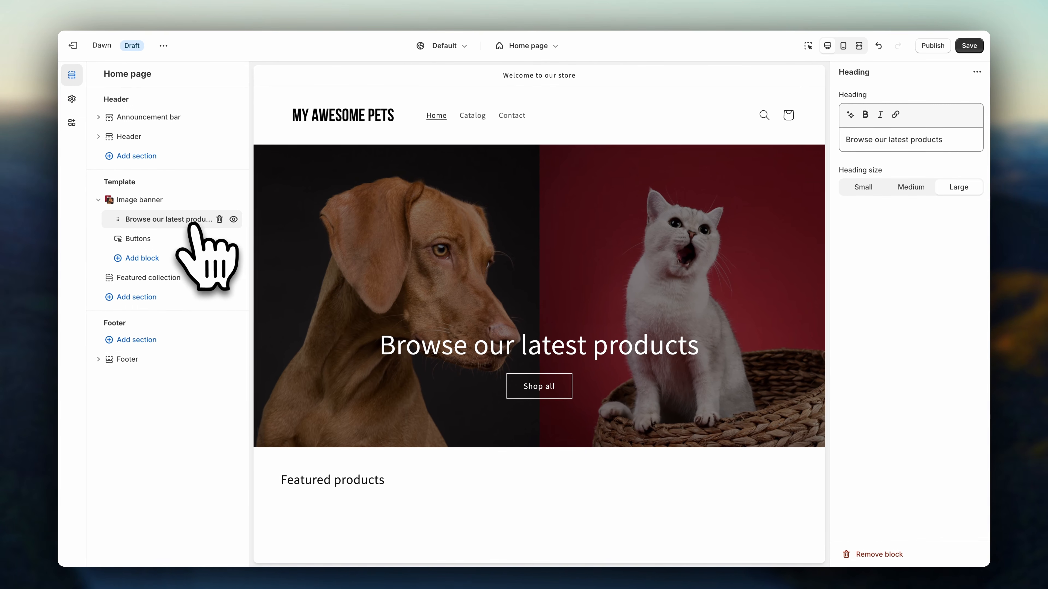
pyautogui.tripleClick(934, 143)
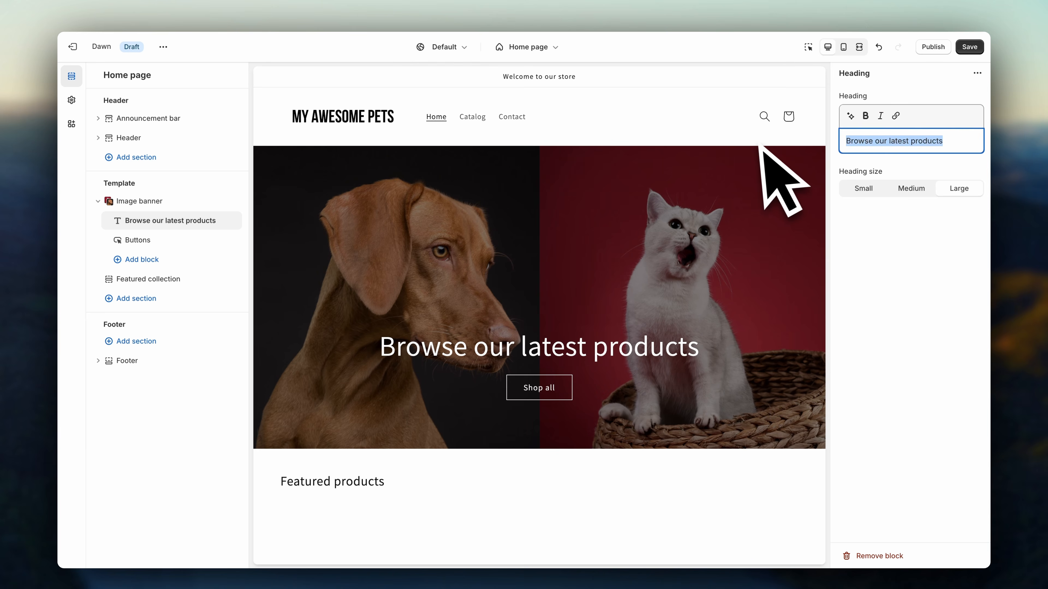
pyautogui.write('Welcome!')
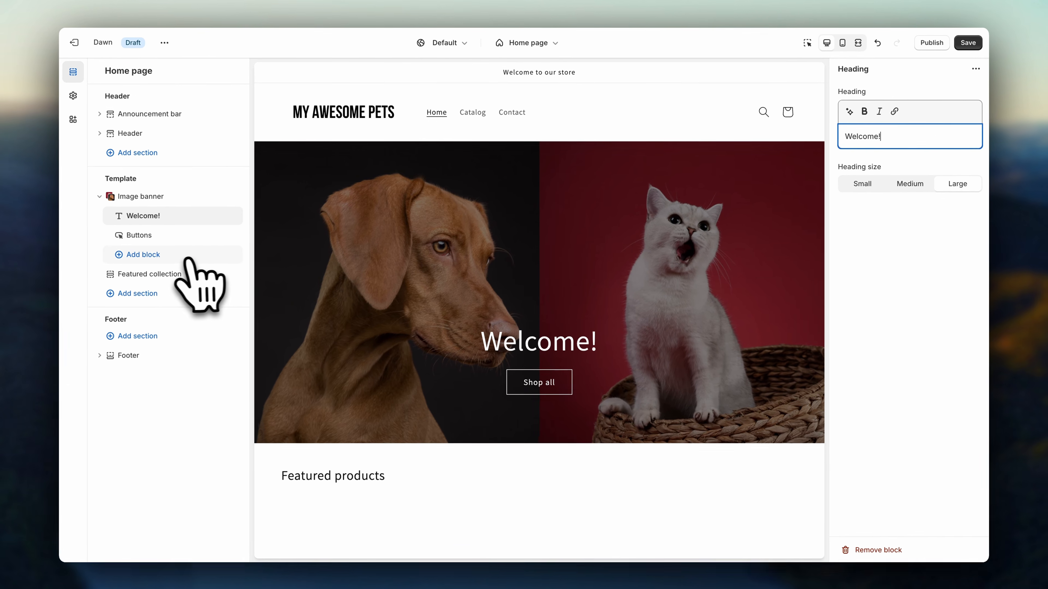
# Step: Add a text block between the banner's heading and buttons, reading "The coolest pet accessories for your paw-some friends!"
pyautogui.click(188, 257)
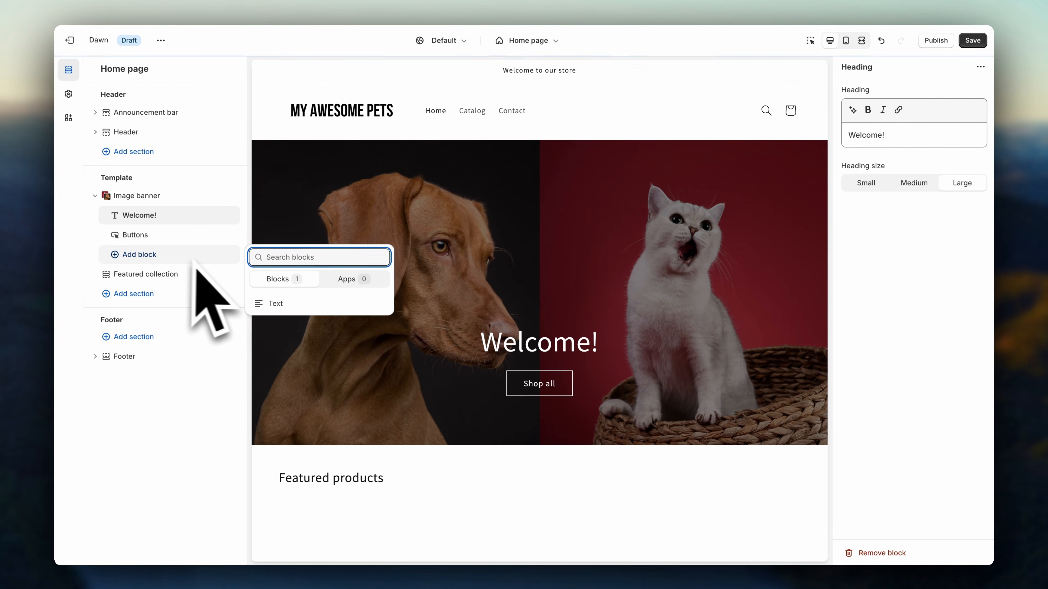
pyautogui.click(275, 304)
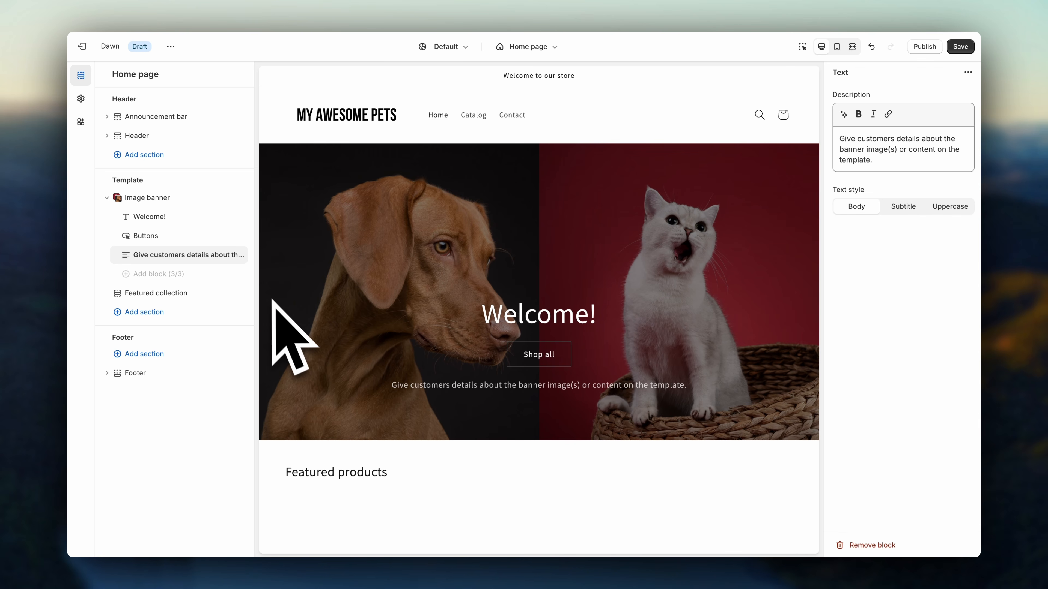
pyautogui.moveTo(133, 257)
pyautogui.mouseDown()
pyautogui.moveTo(117, 245)
pyautogui.moveTo(117, 224)
pyautogui.moveTo(118, 246)
pyautogui.mouseUp()
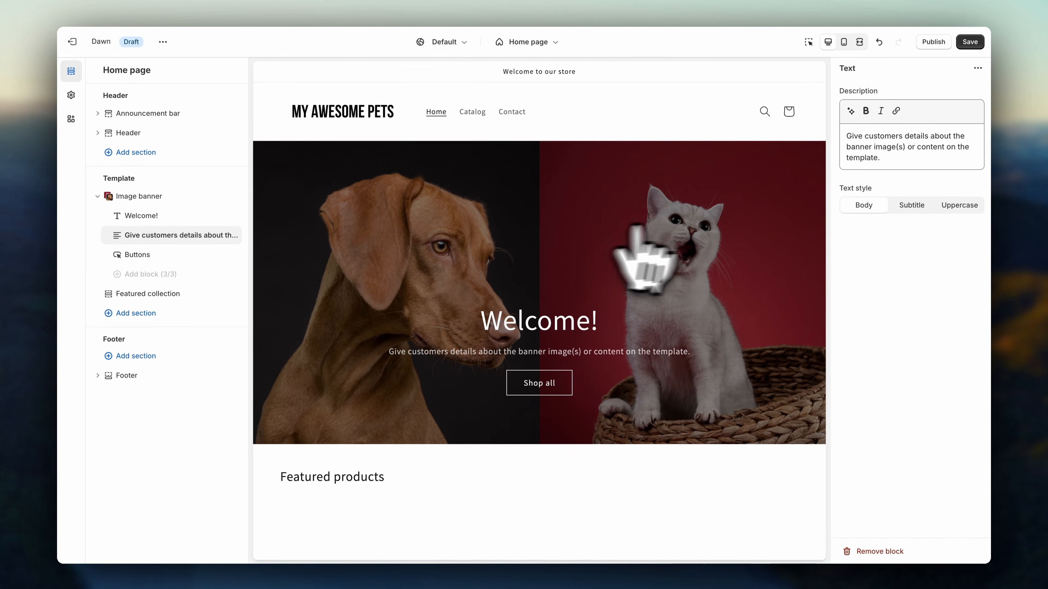
pyautogui.moveTo(897, 169); pyautogui.dragTo(852, 136)
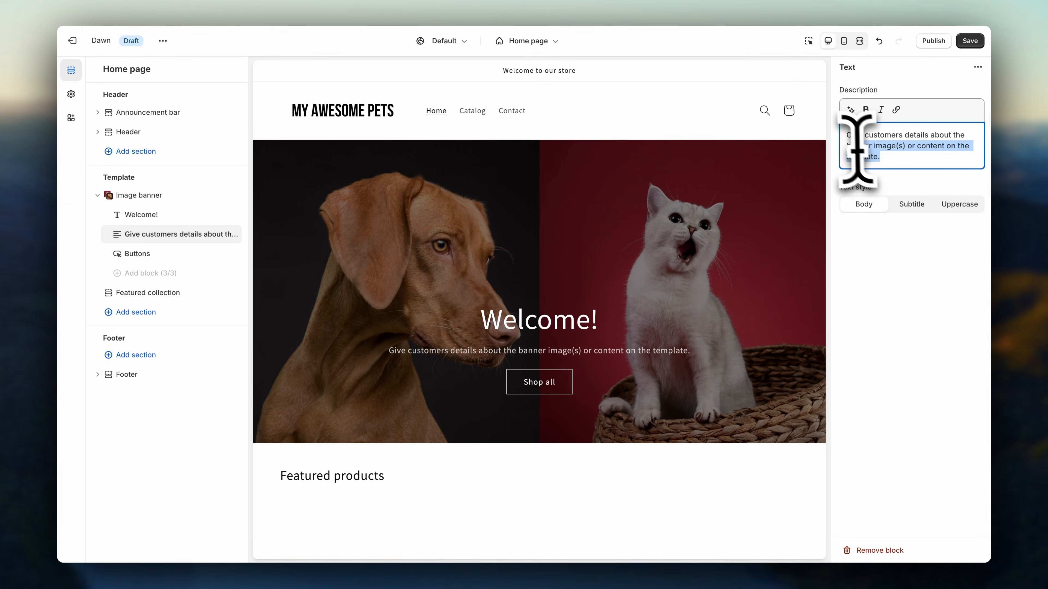
pyautogui.write('The coolest pet accessories for your paw-some friends!')
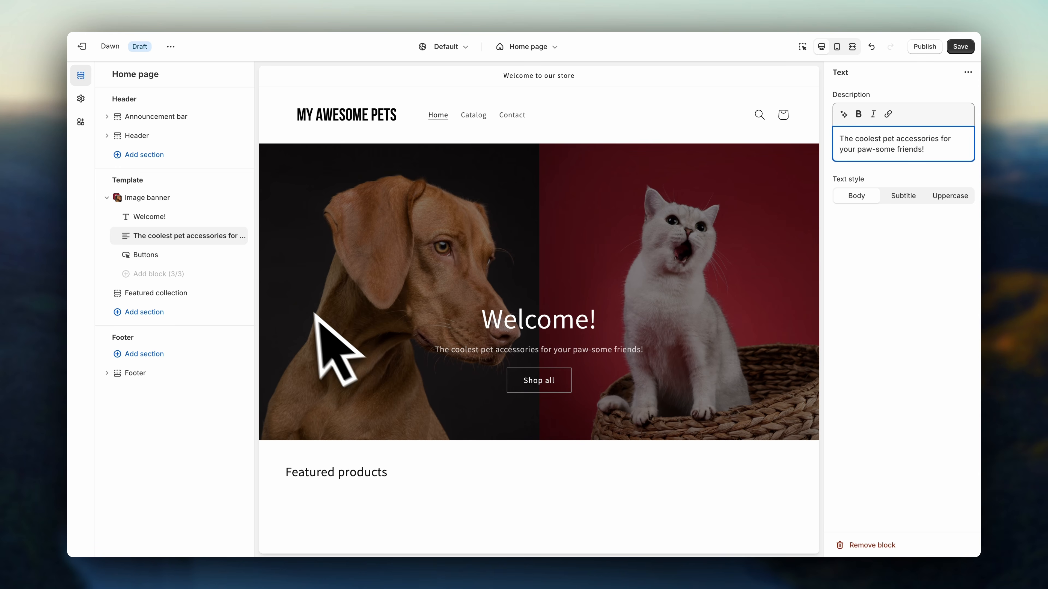
# Step: Open the banner's buttons block and check the first button's label and link options
pyautogui.click(157, 256)
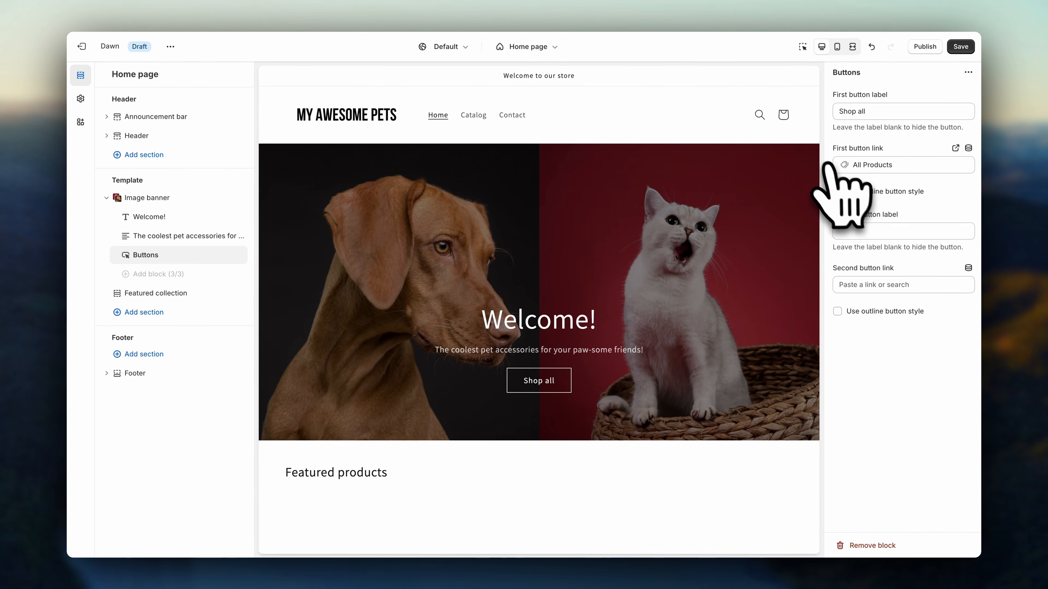
pyautogui.tripleClick(860, 113)
pyautogui.click(882, 117)
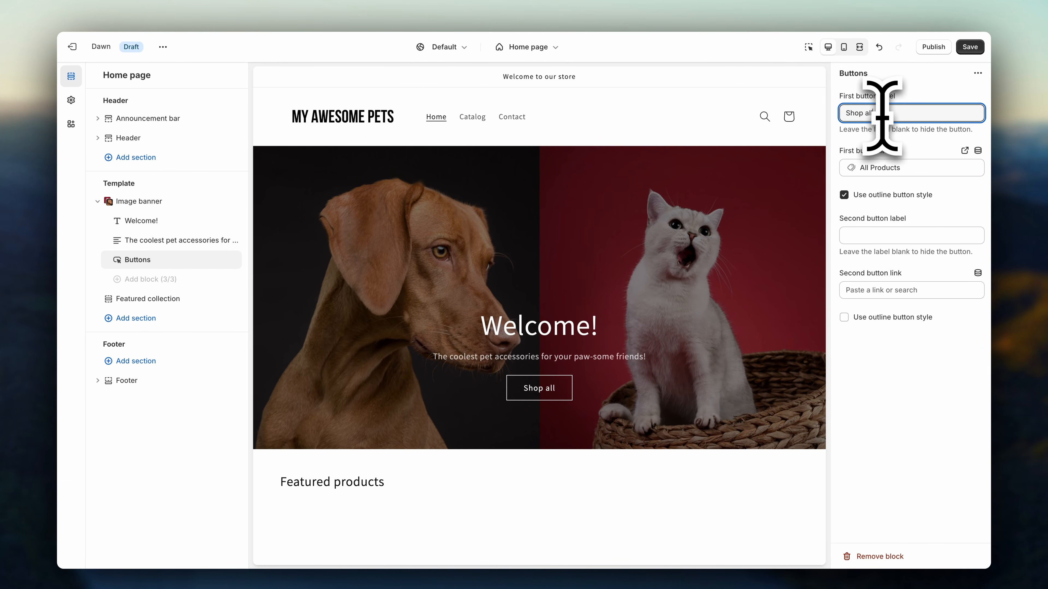
pyautogui.click(902, 168)
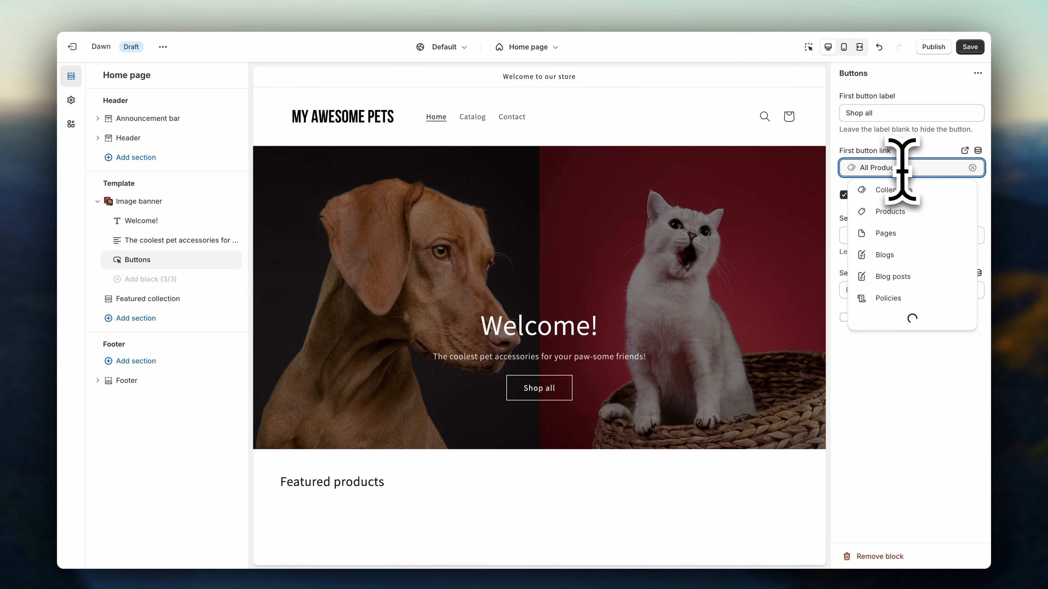
pyautogui.click(917, 158)
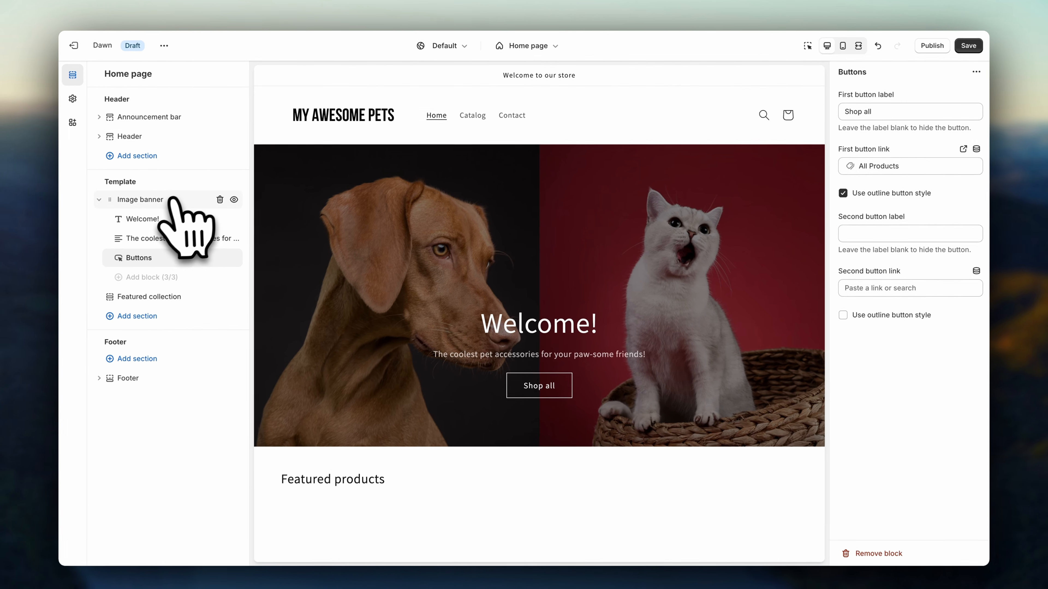
# Step: Set the image banner's desktop content position to Middle Center and preview the page in fullscreen before returning to the desktop view
pyautogui.click(173, 199)
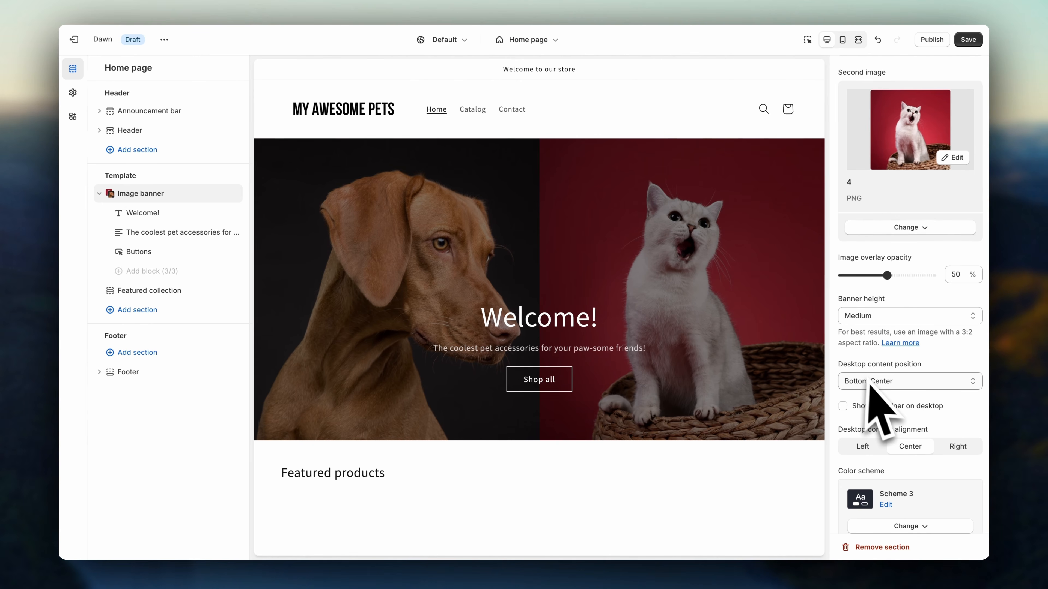
pyautogui.click(869, 381)
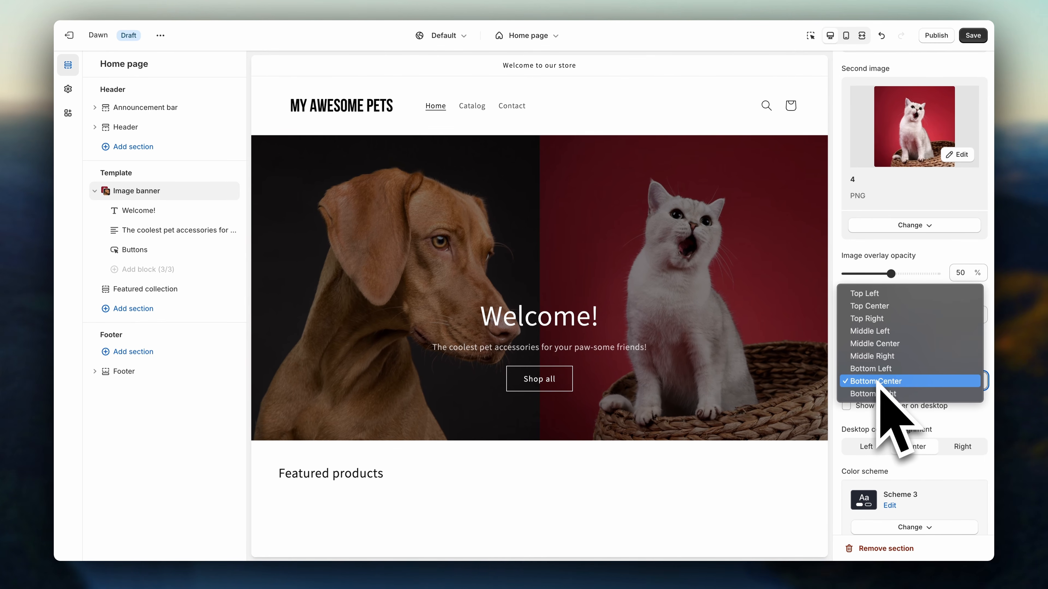
pyautogui.click(887, 343)
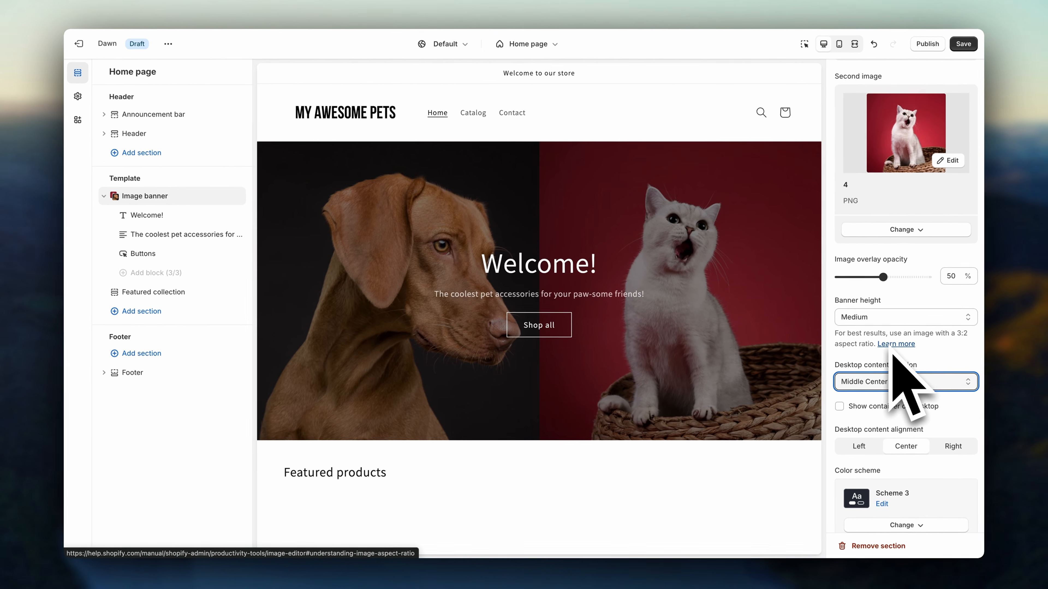
pyautogui.click(852, 47)
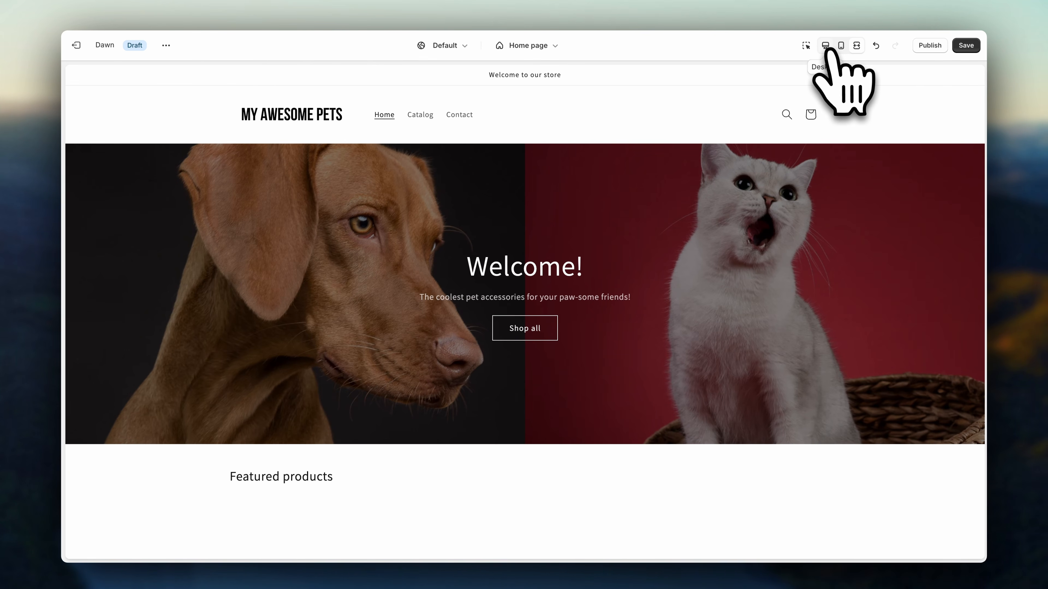
pyautogui.click(826, 46)
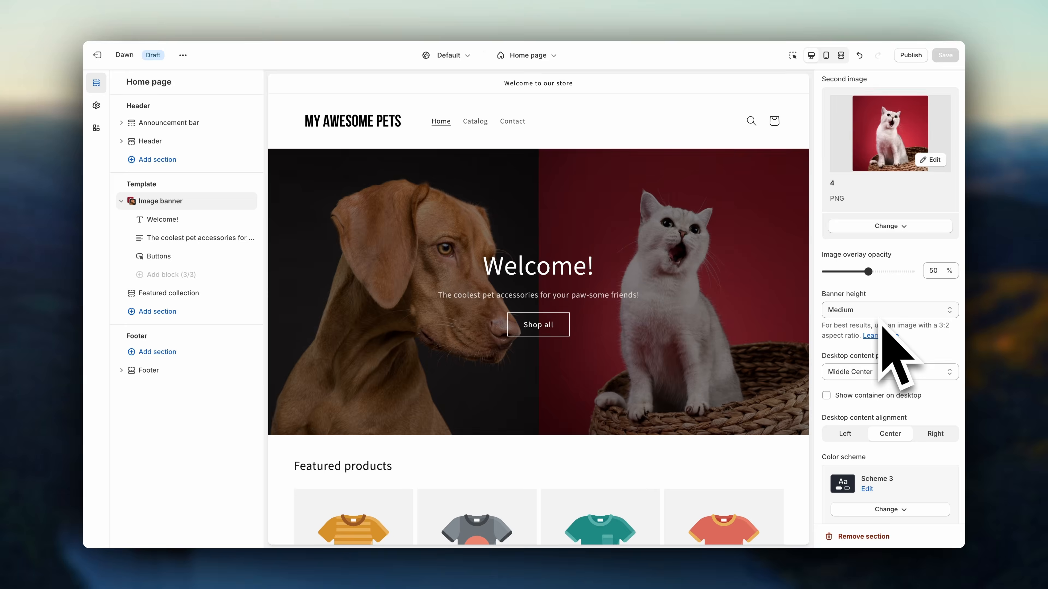
# Step: Set the banner's image behavior animation to Ambient movement and save the theme changes
pyautogui.scroll(-10, 882, 326)
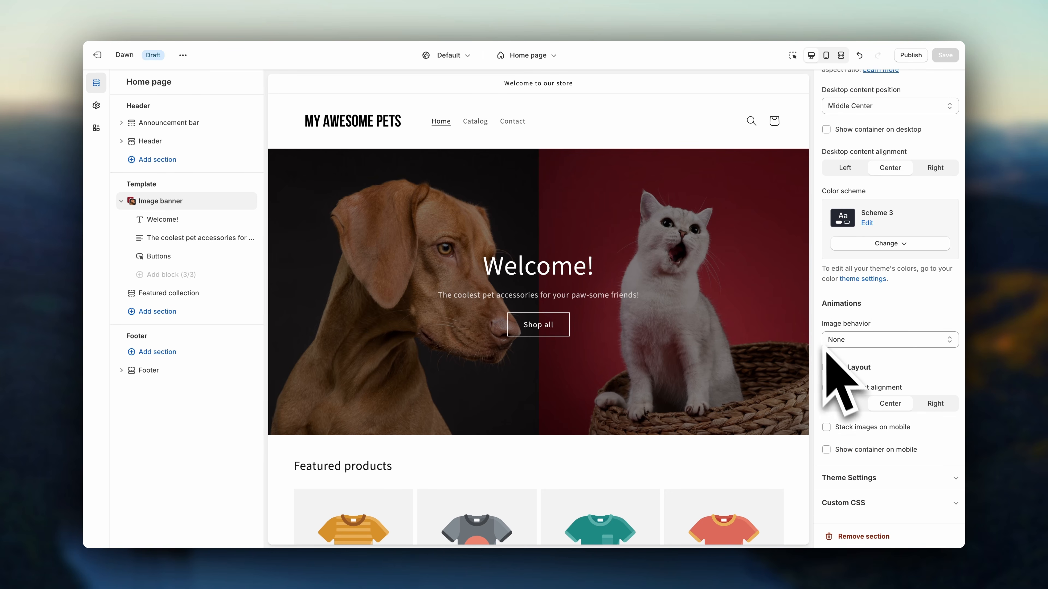
pyautogui.click(862, 341)
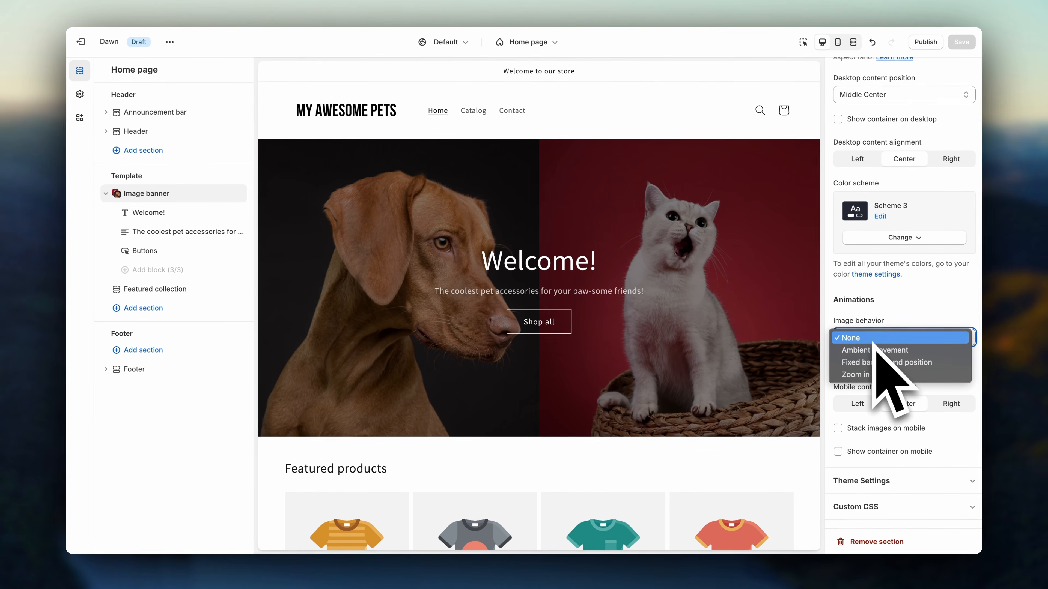
pyautogui.click(876, 351)
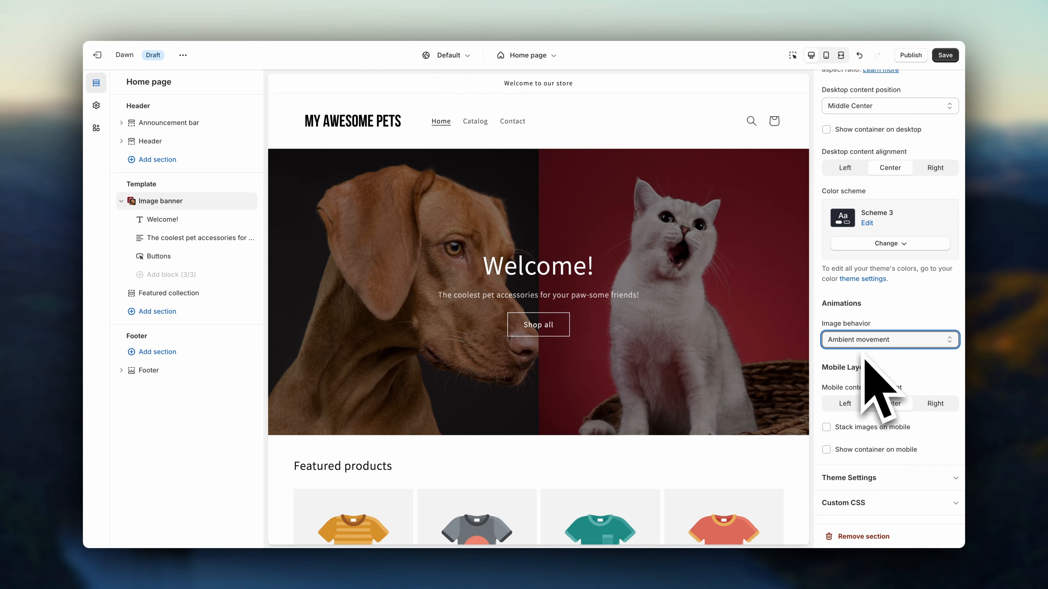
pyautogui.scroll(-3, 775, 346)
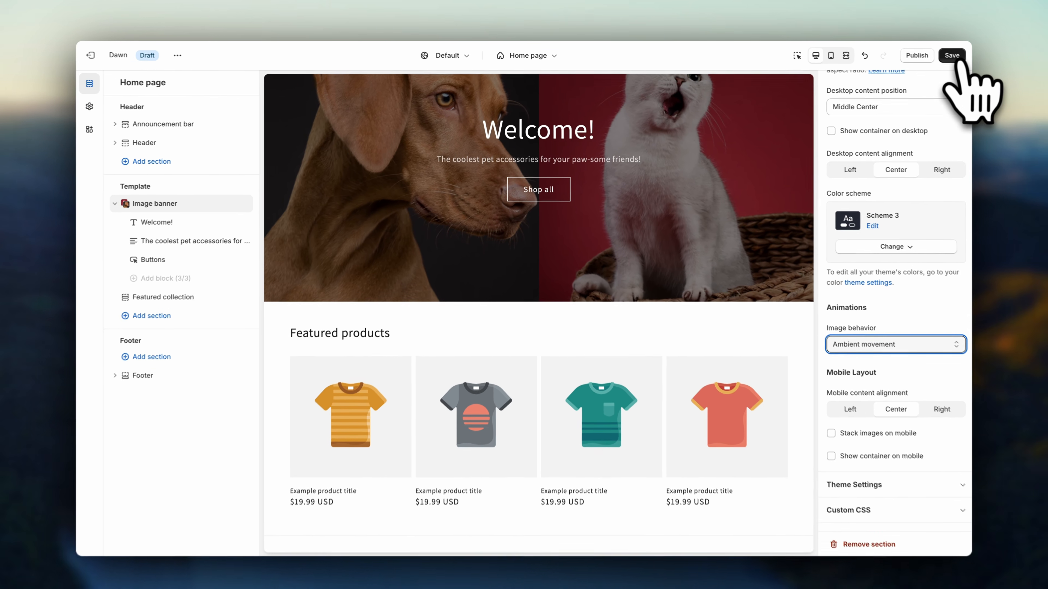
pyautogui.click(953, 56)
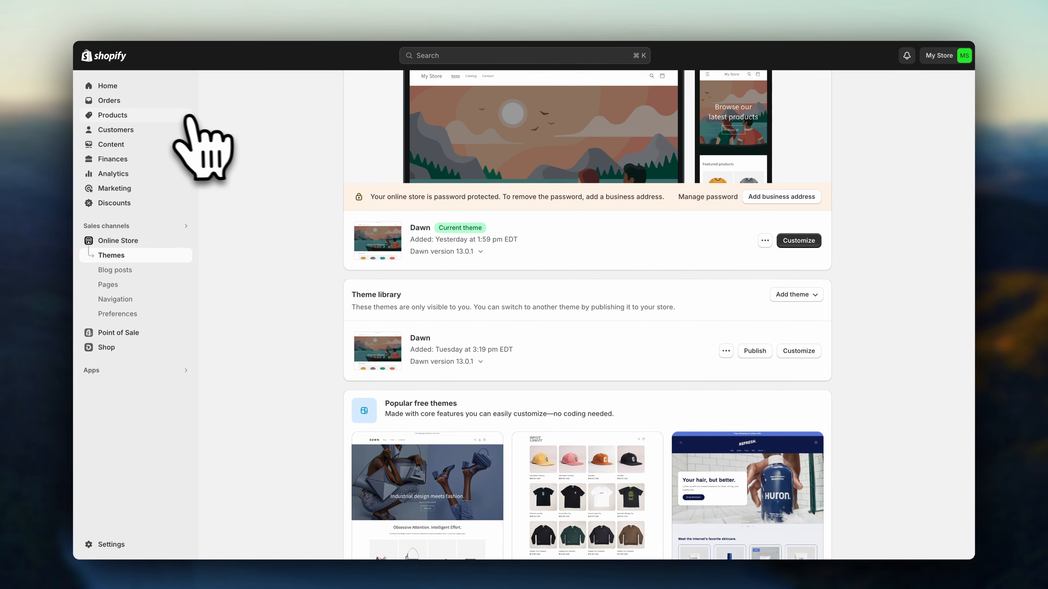
# Step: Start a new product titled "Dinobite - Plush Toy for Dogs" and enter its full description, beginning "Calling all dog owners!"
pyautogui.click(175, 114)
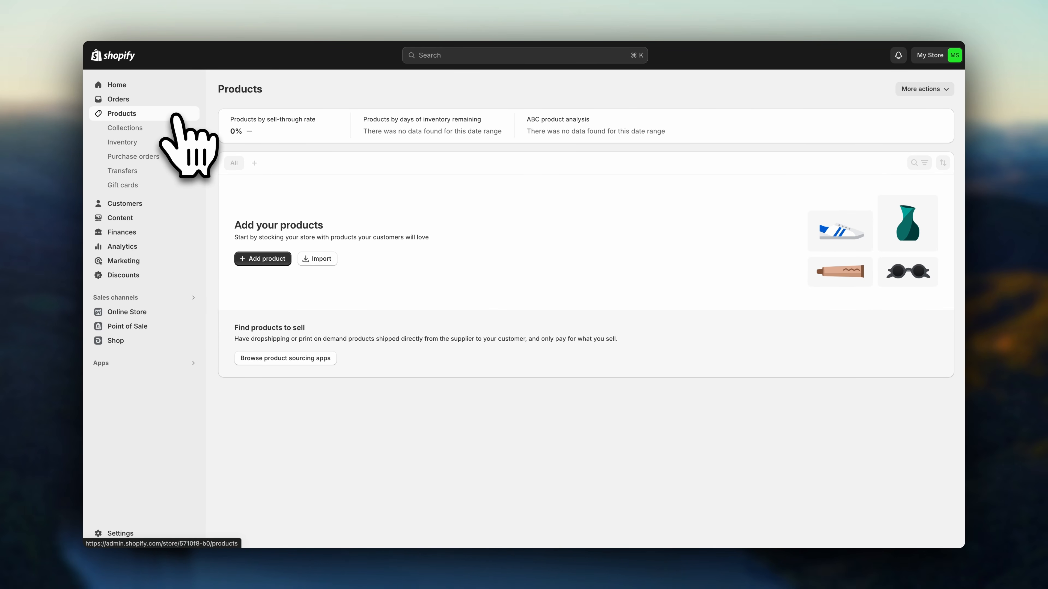
pyautogui.click(241, 260)
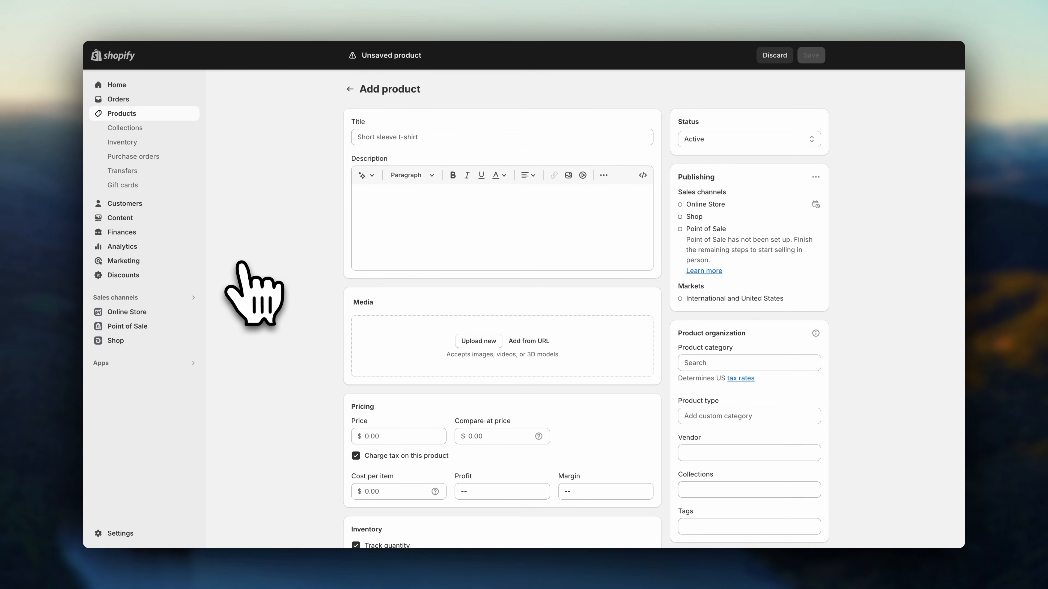
pyautogui.click(371, 137)
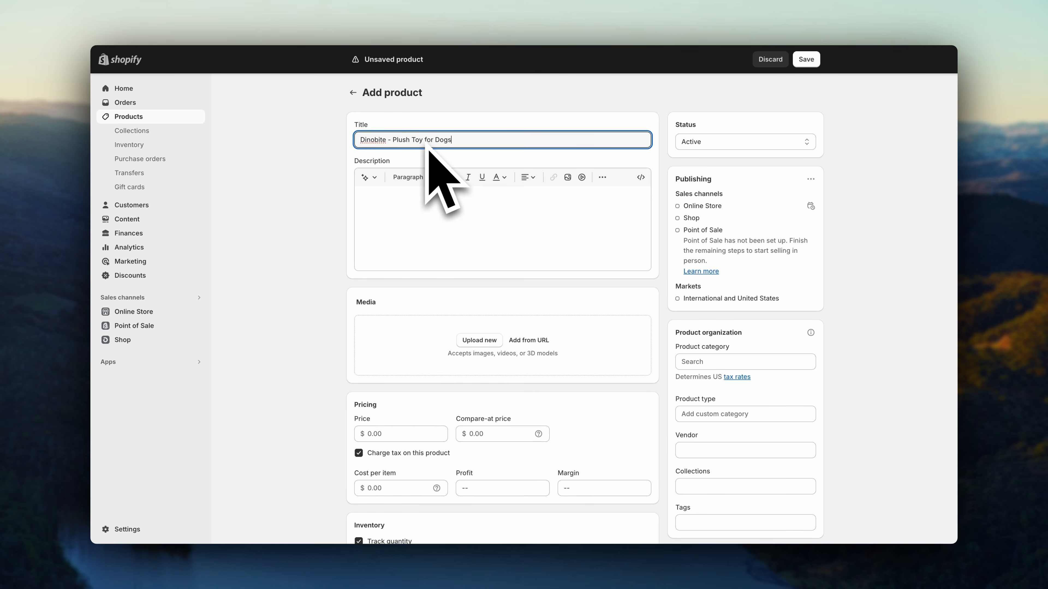
pyautogui.click(391, 213)
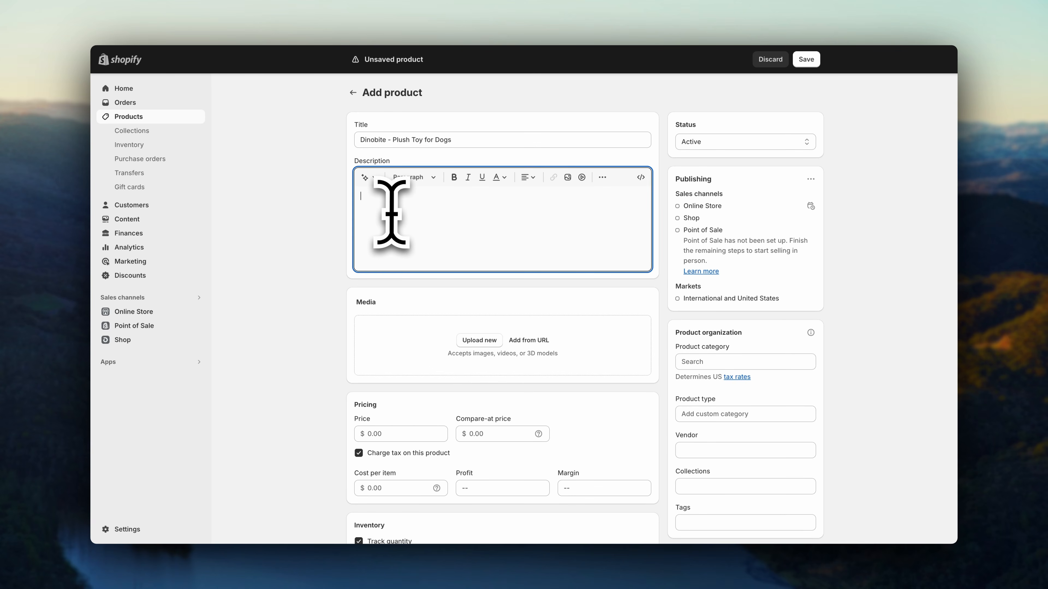
pyautogui.write('Calling all dog owners! Get ready to give your pup the ultimate companion with Dinobite, the plush toy for your dog. Dinobite is made from high quality velvet and stuffed plush, making it the perfect toy for your furry friend. It promises to last longer than a traditional chew toy and provides mental stimulation and relief from stress and anxiety. We take safety seriously at Dinobite, so you can rest assured that this toy is 100% human-tested and safe for all dogs.  Dinobite is the perfect companion for your dog so he can play and stay healthy in the long run. His teeth and mouth will be kept clean as he chews away while alleviating the loneliness, frustration and anxiety that can come with absent owners. Not to mention, the durable construction ensures your pup is playing with the same toy for weeks on end.  Dinobite: the last toy you’ll ever need to buy for your dog! Check out Dinobite today and give your furry friend the ultimate companion.')
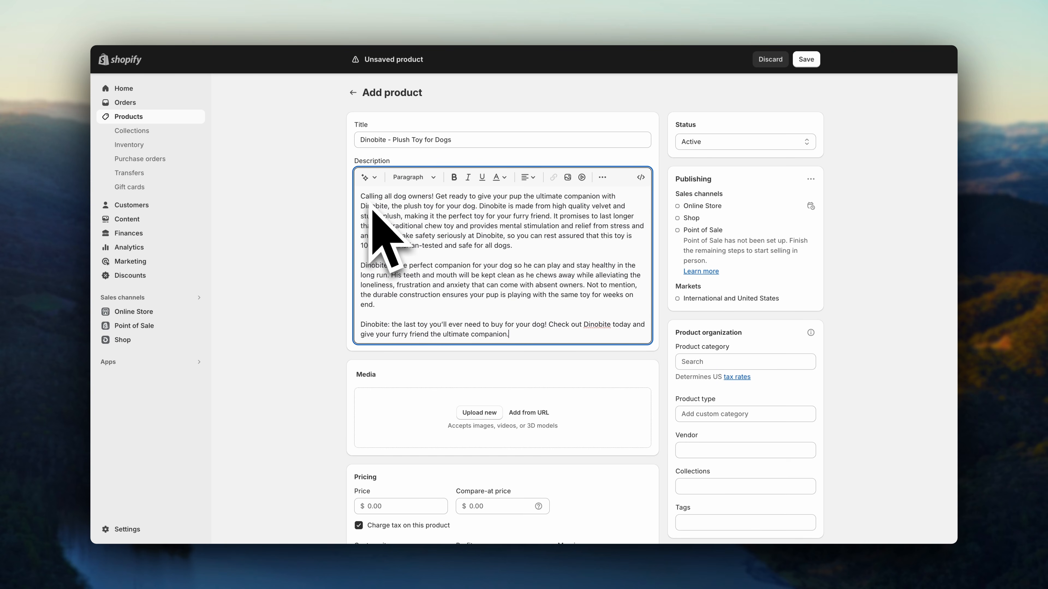
# Step: Check the automatic product description generator's options and close it without generating any text
pyautogui.click(364, 178)
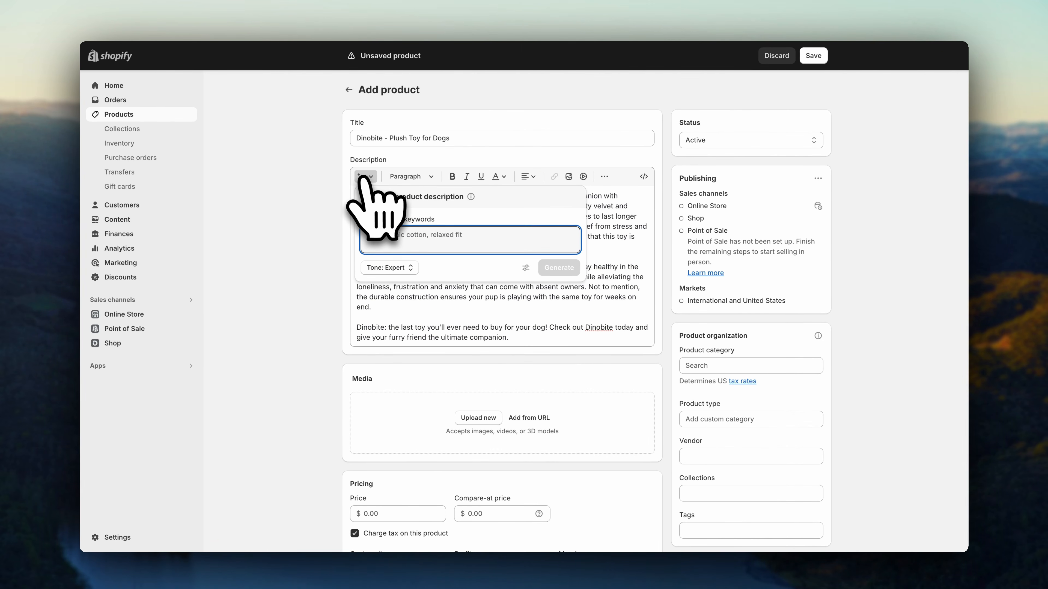
pyautogui.click(363, 177)
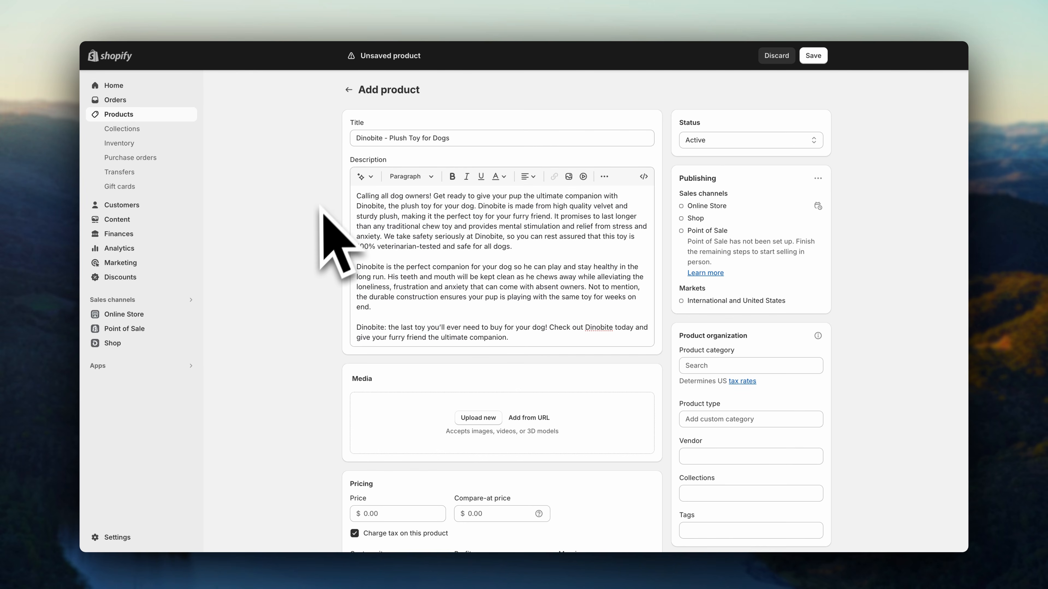
# Step: Upload the five Dinobite photos from Sample Pet Photos and order them with the dog holding the green toy first and the brown-and-white dog second
pyautogui.scroll(-5, 335, 343)
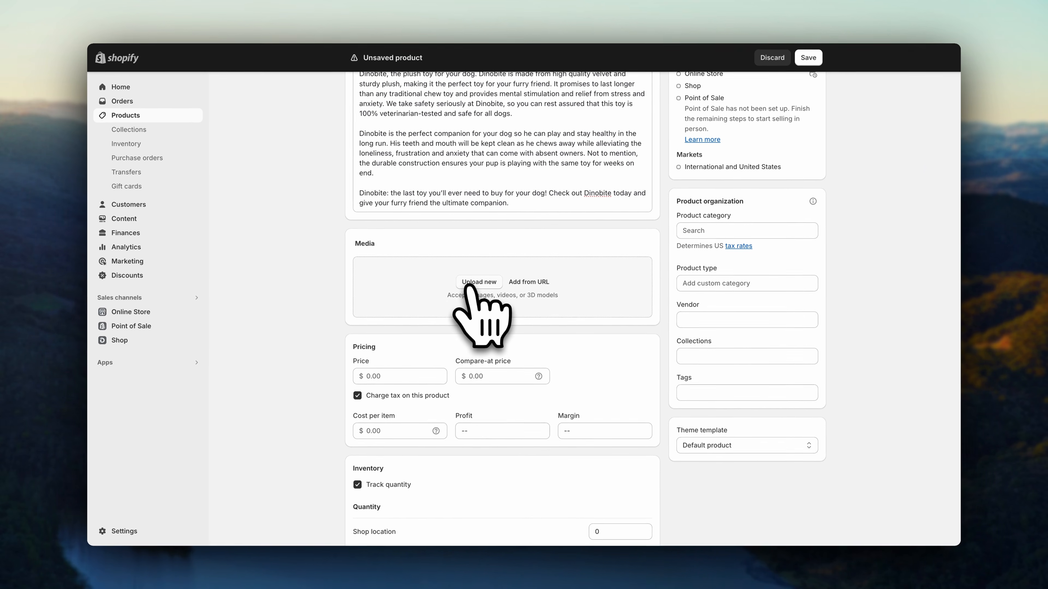
pyautogui.click(470, 285)
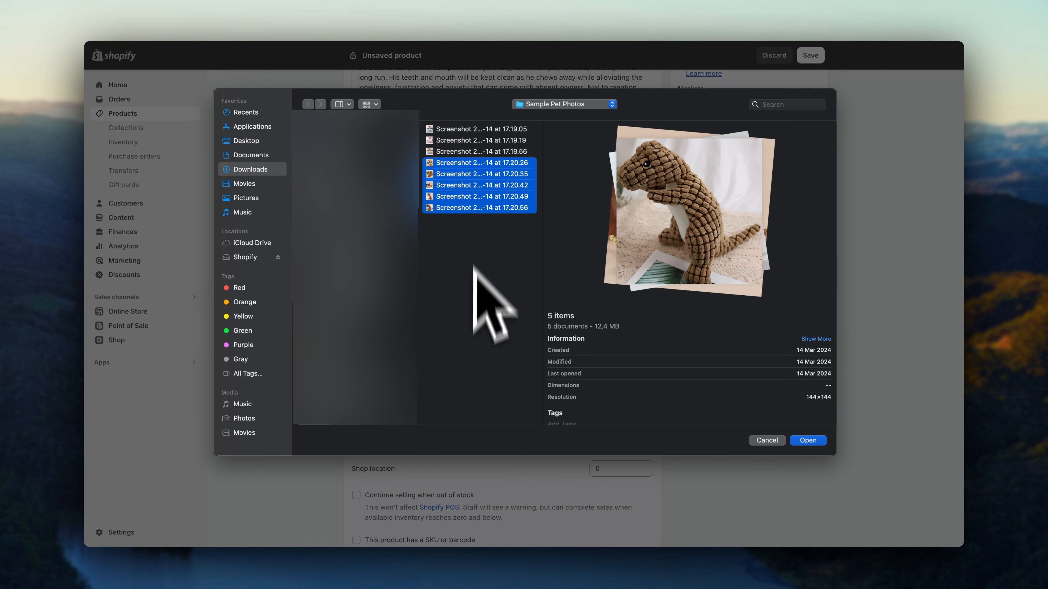
pyautogui.click(807, 440)
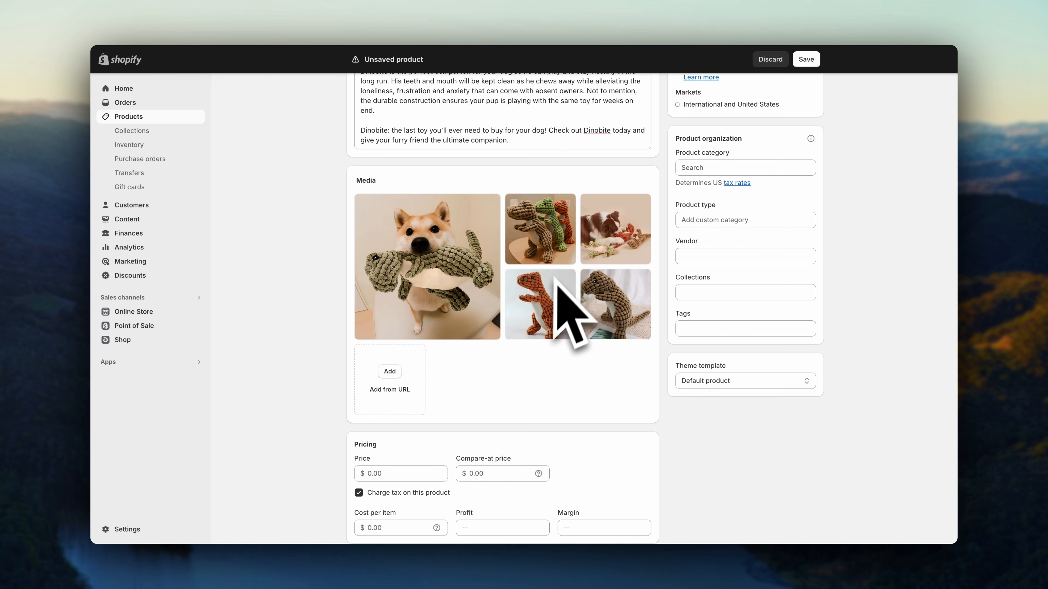
pyautogui.moveTo(604, 239); pyautogui.dragTo(503, 246)
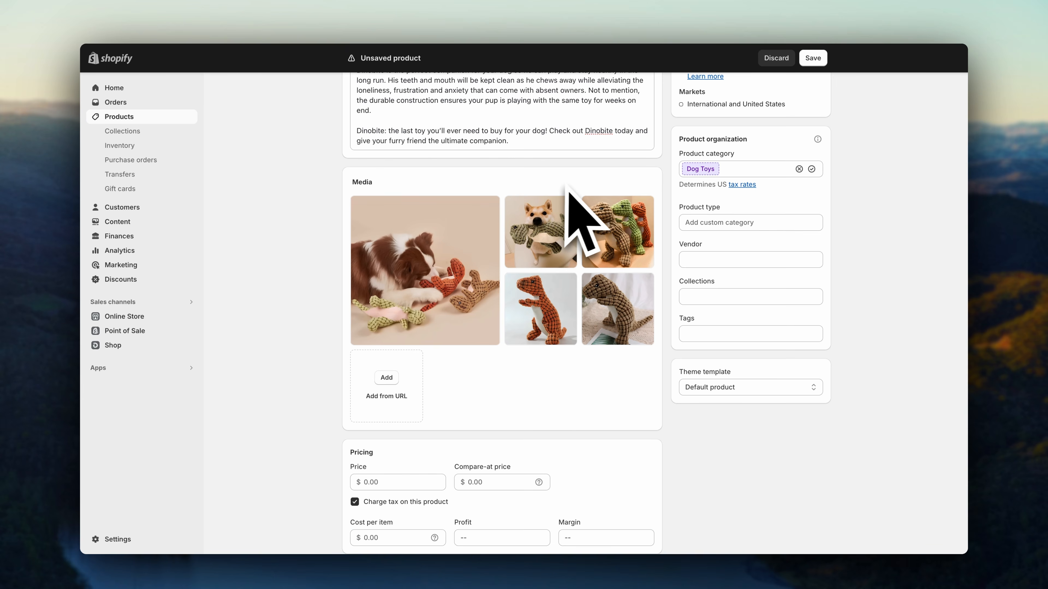
pyautogui.moveTo(568, 216); pyautogui.dragTo(497, 219)
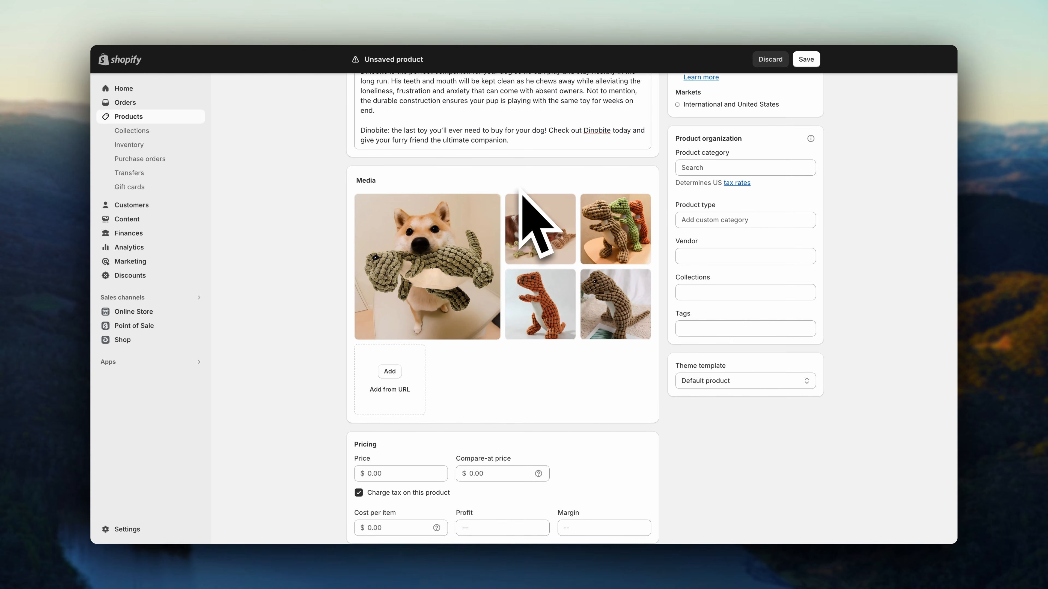
# Step: Set the product's price to $28, compare-at price to $42 and cost per item to $7.28
pyautogui.scroll(-5, 454, 392)
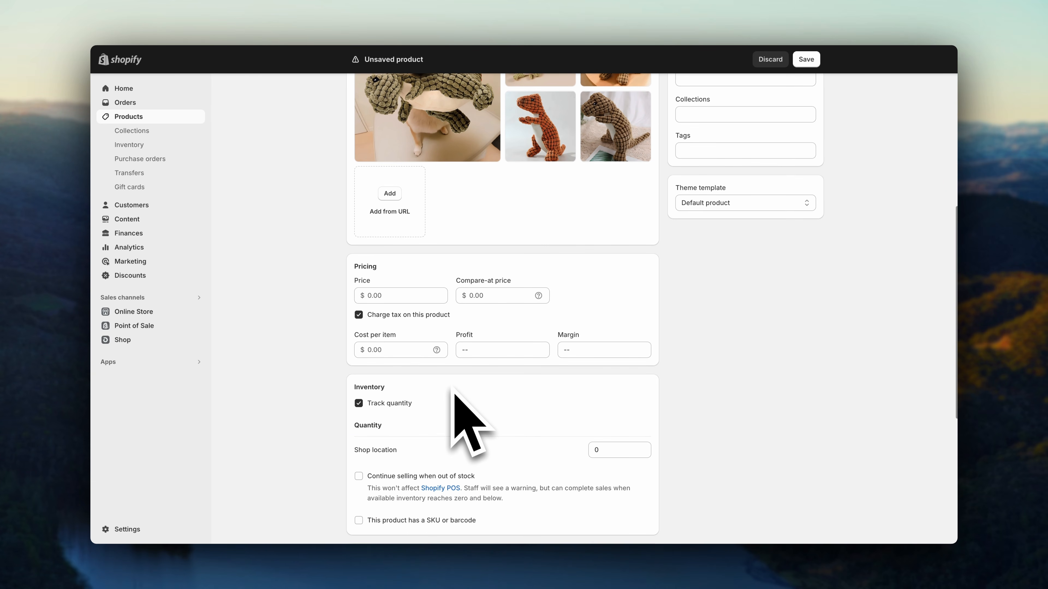
pyautogui.click(425, 295)
pyautogui.write('28')
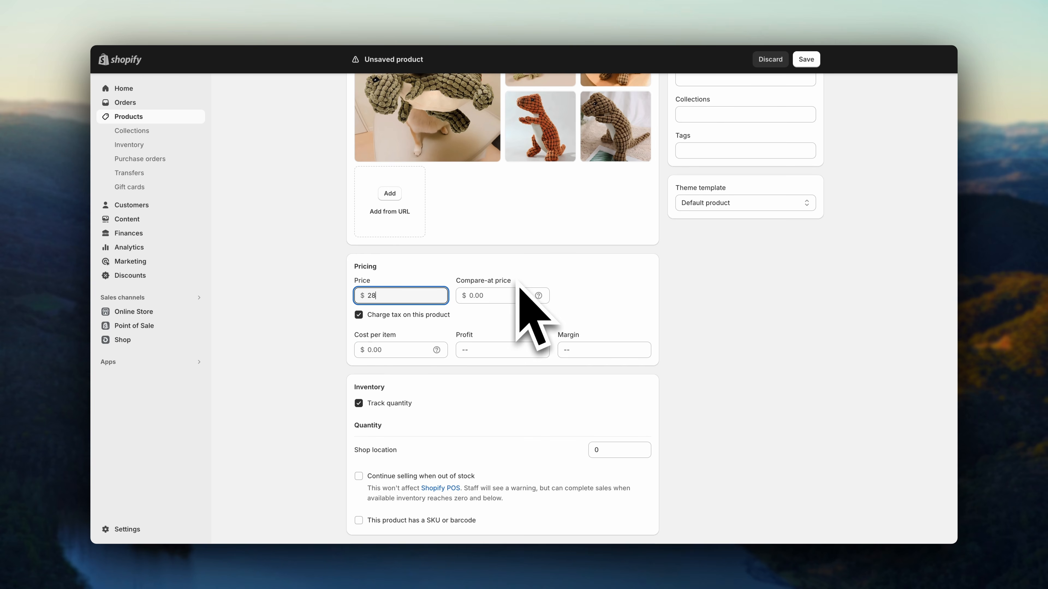
pyautogui.click(504, 295)
pyautogui.write('42')
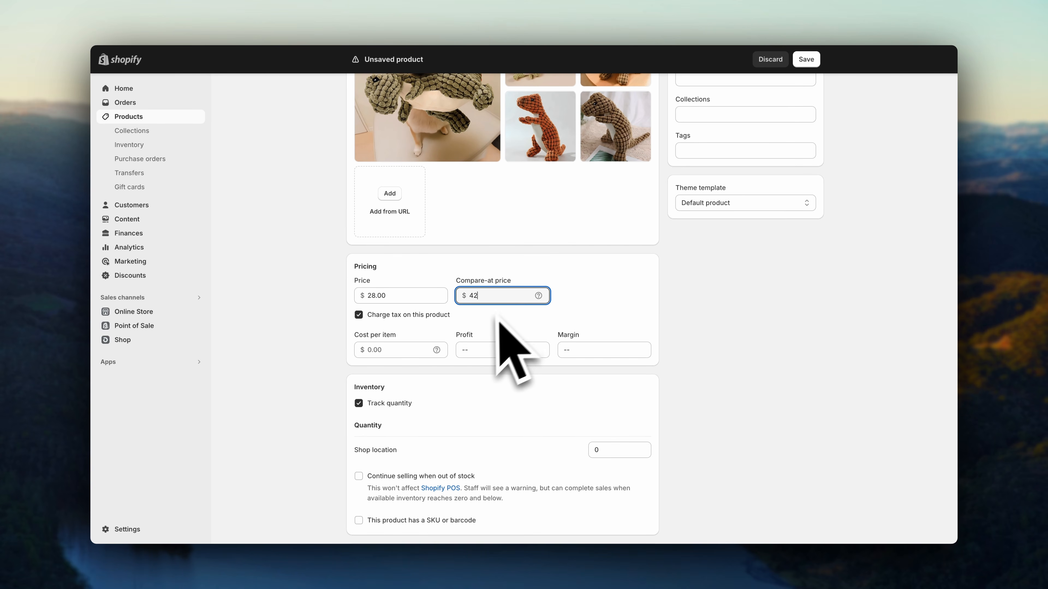
pyautogui.click(409, 349)
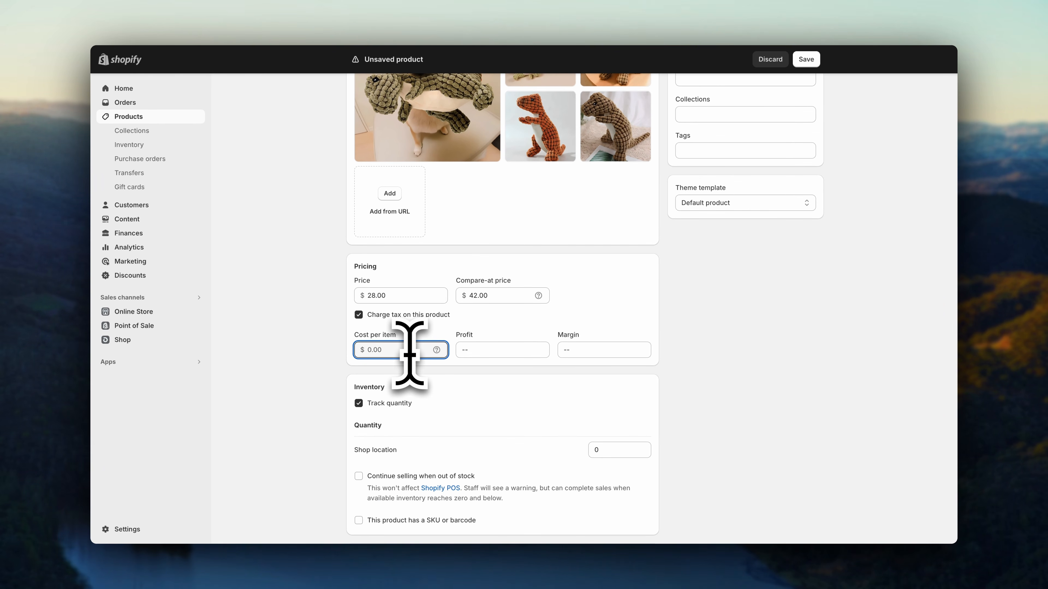
pyautogui.write('7')
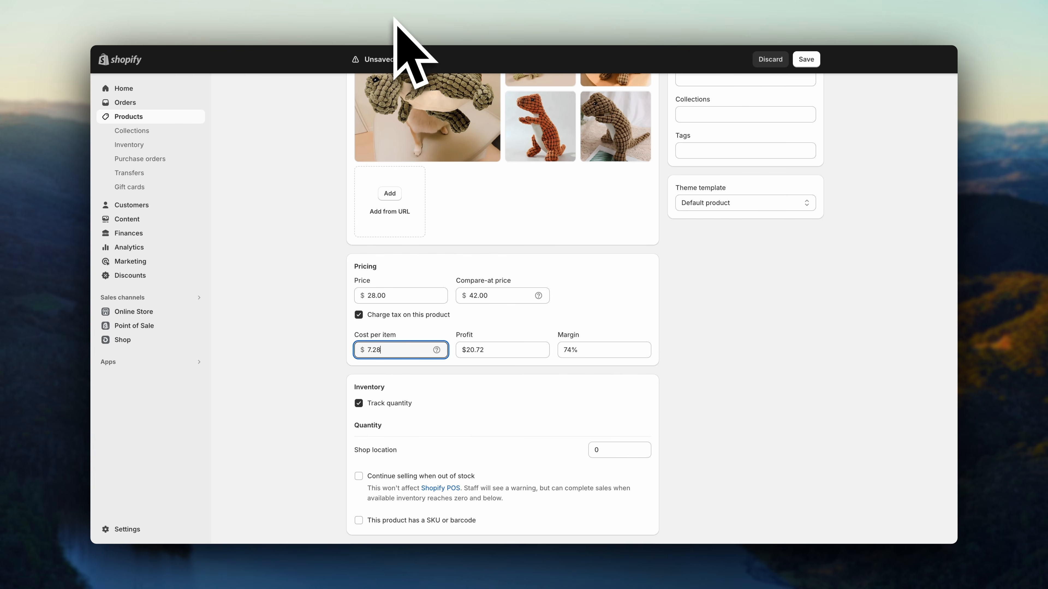
pyautogui.write('.28')
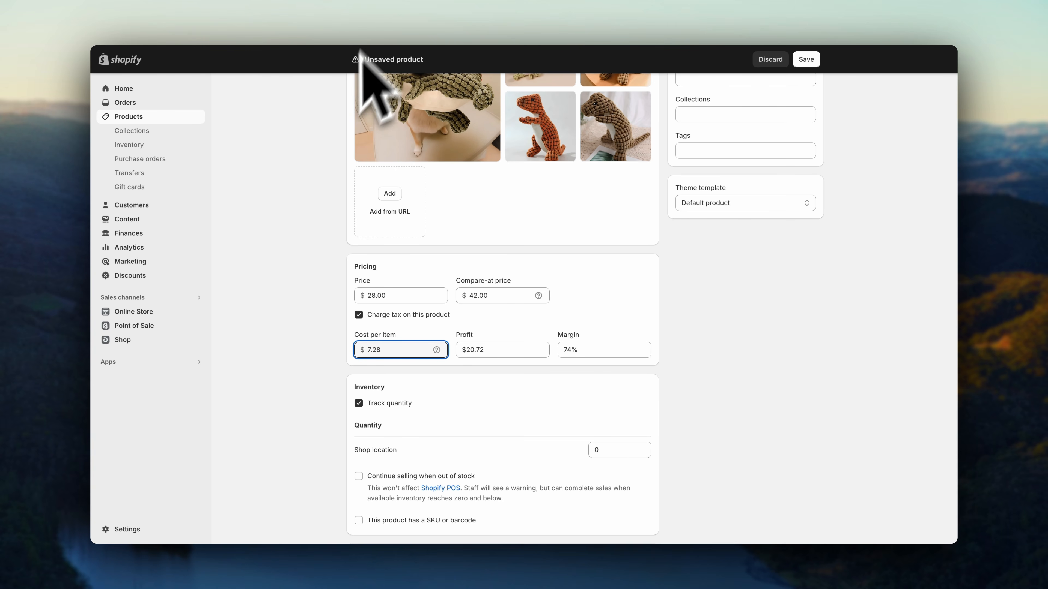
# Step: Set the Shop location quantity to 50 and allow the product to continue selling when out of stock
pyautogui.scroll(-3, 311, 292)
pyautogui.scroll(-2, 310, 292)
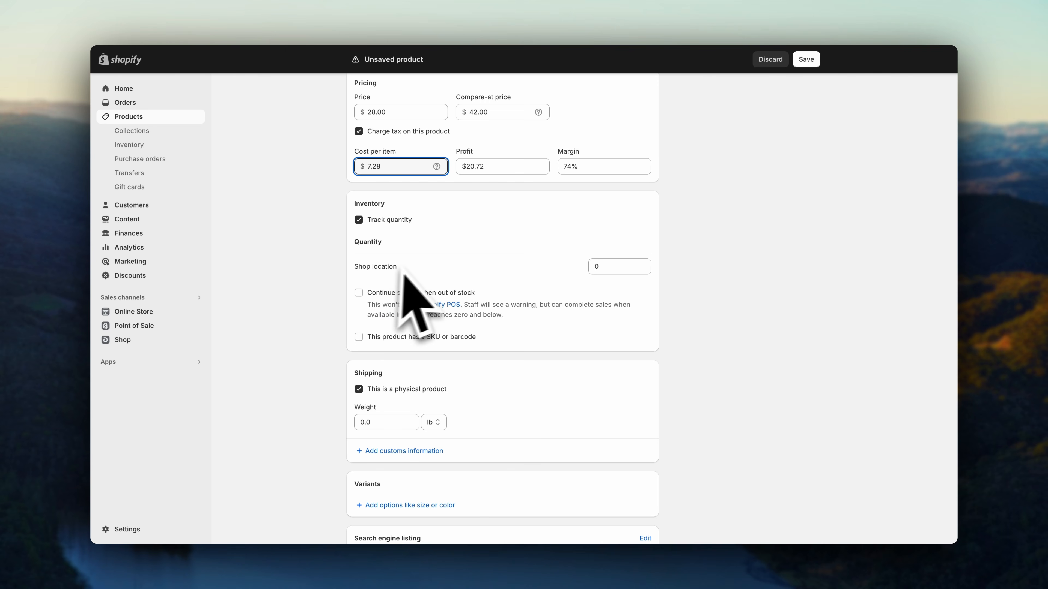
pyautogui.click(612, 266)
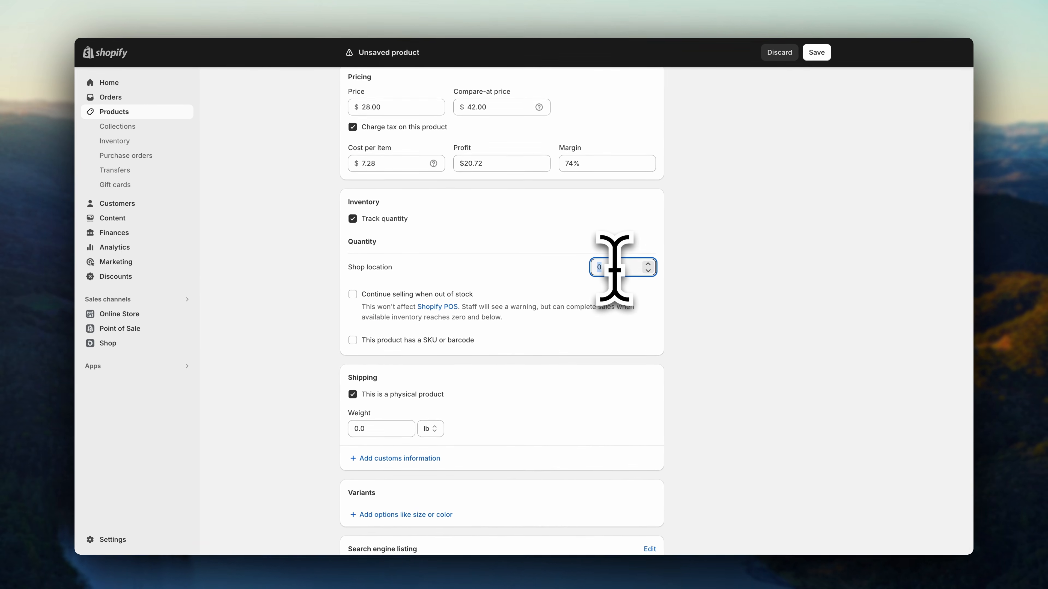
pyautogui.write('50')
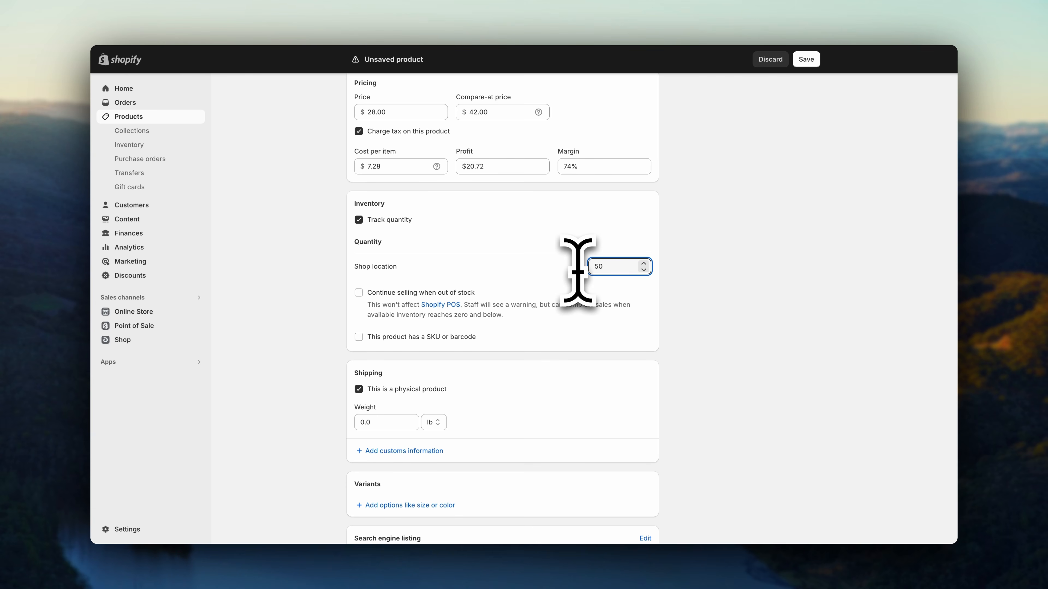
pyautogui.click(358, 292)
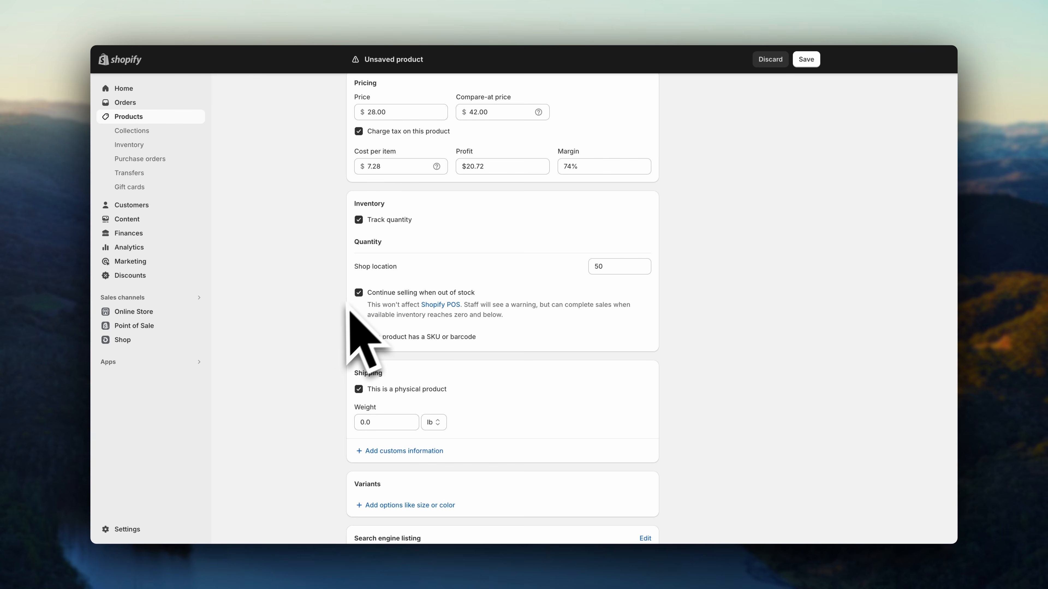
# Step: Turn the physical product setting in the shipping section off and back on
pyautogui.scroll(-3, 339, 351)
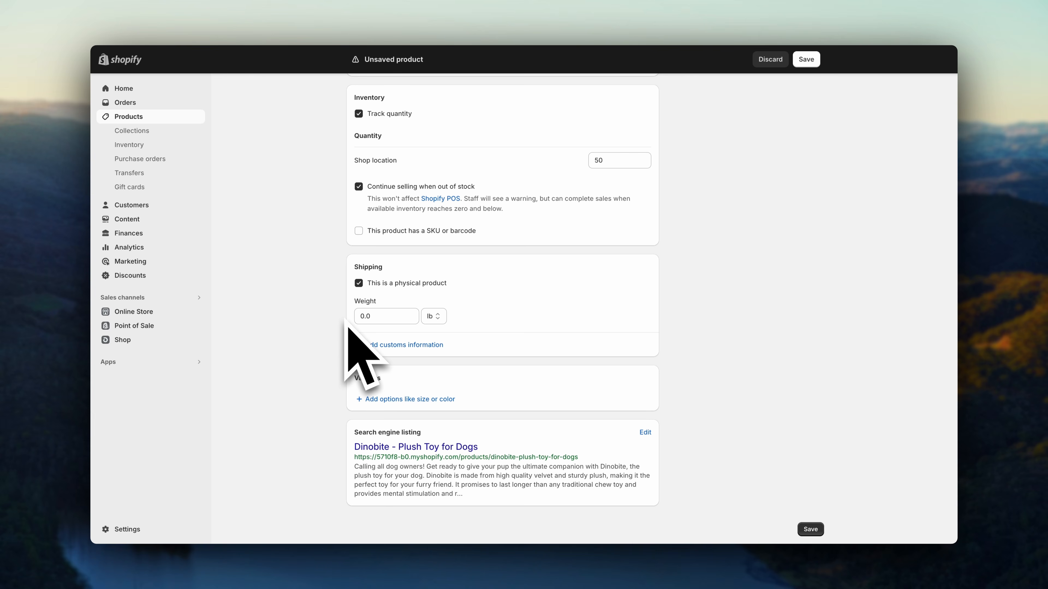
pyautogui.click(358, 283)
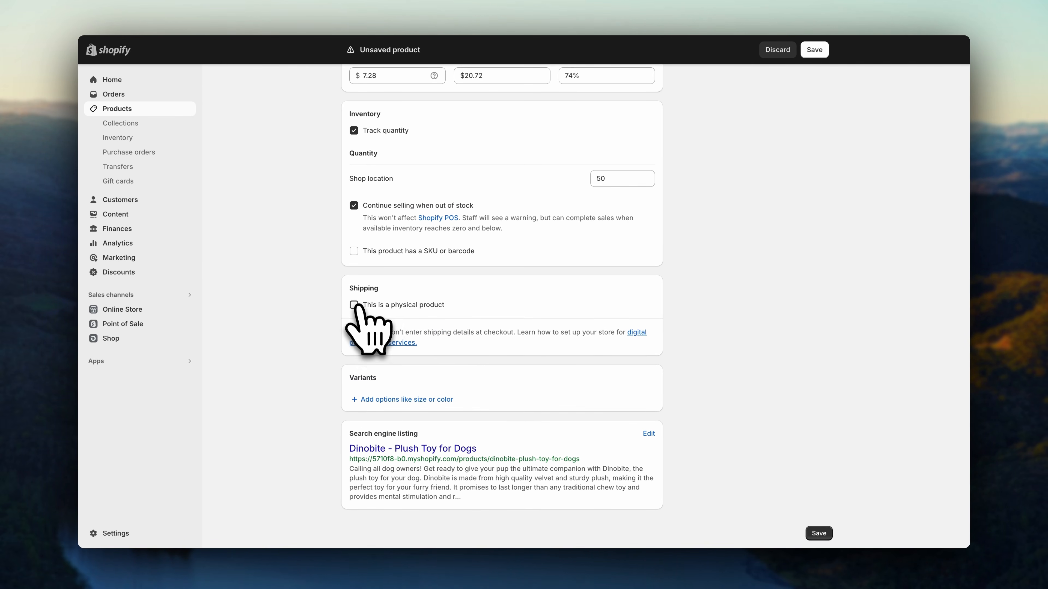
pyautogui.click(353, 305)
pyautogui.scroll(-1, 325, 371)
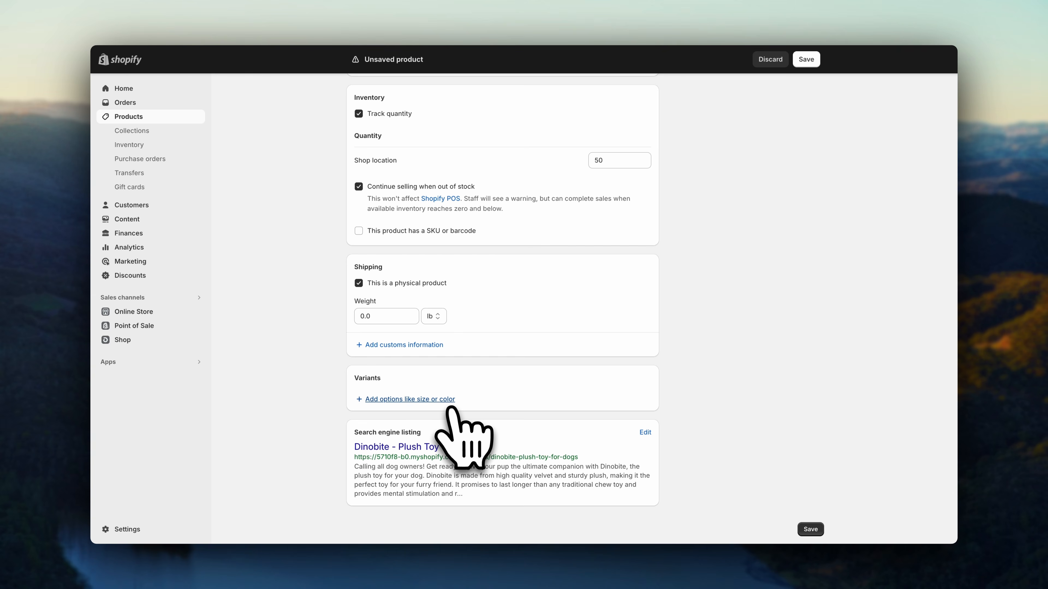
# Step: Add a Color variant option with the values Orange, Brown and Green
pyautogui.click(448, 400)
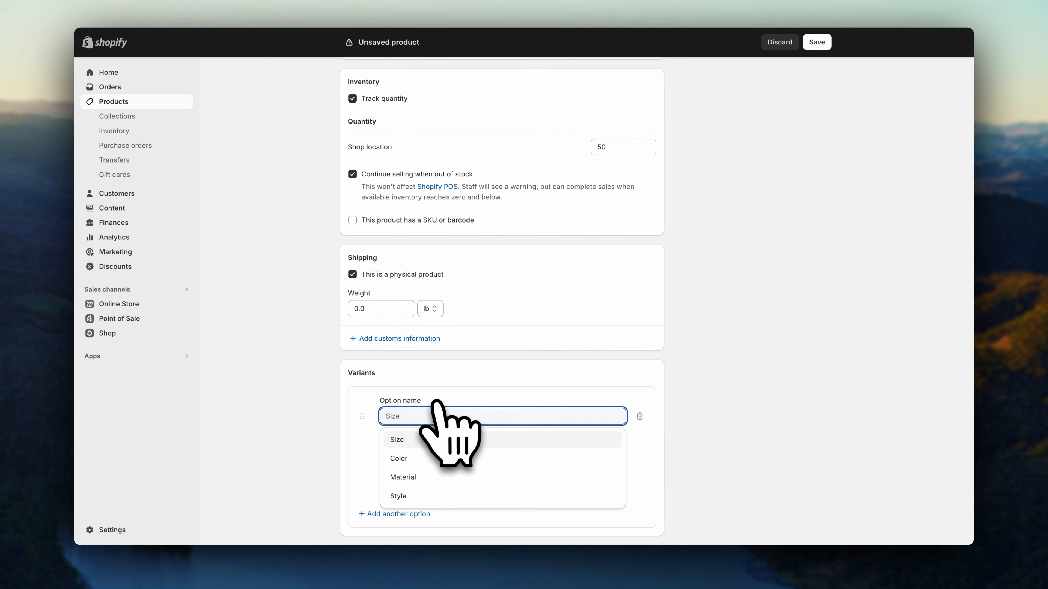
pyautogui.scroll(-3, 437, 403)
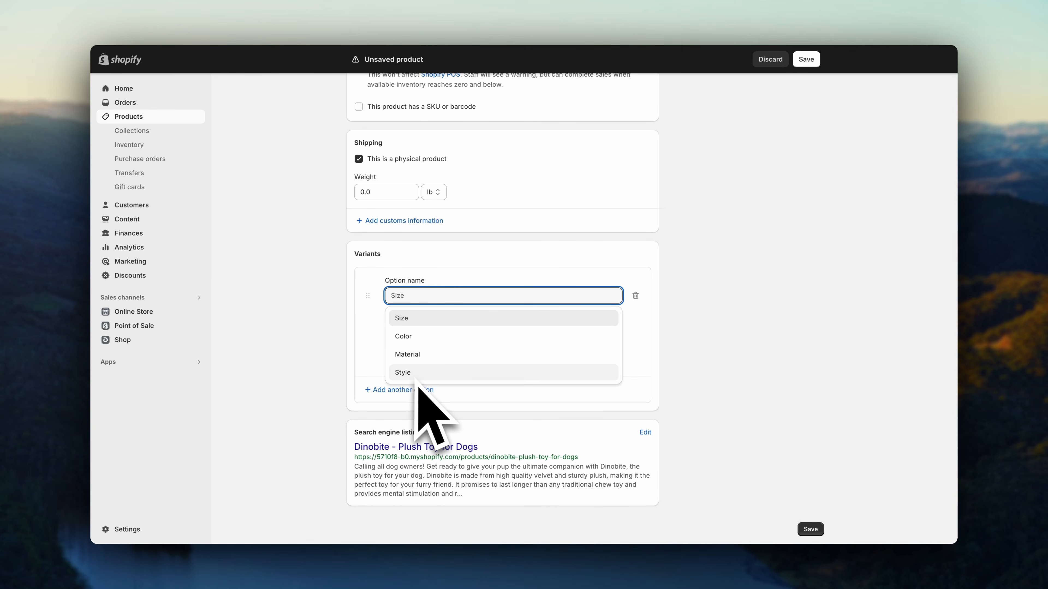
pyautogui.click(413, 336)
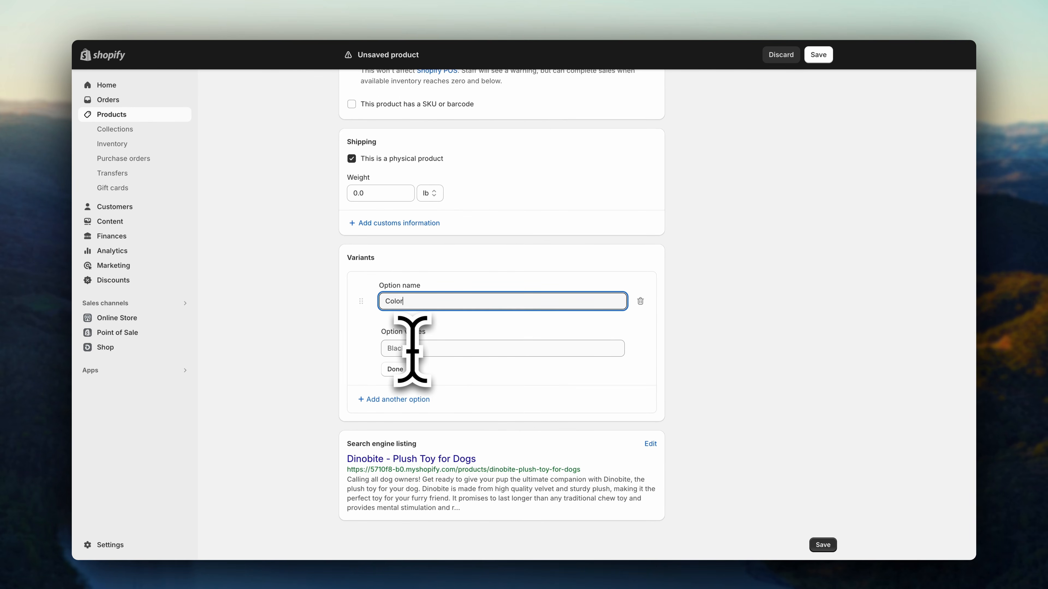
pyautogui.click(429, 350)
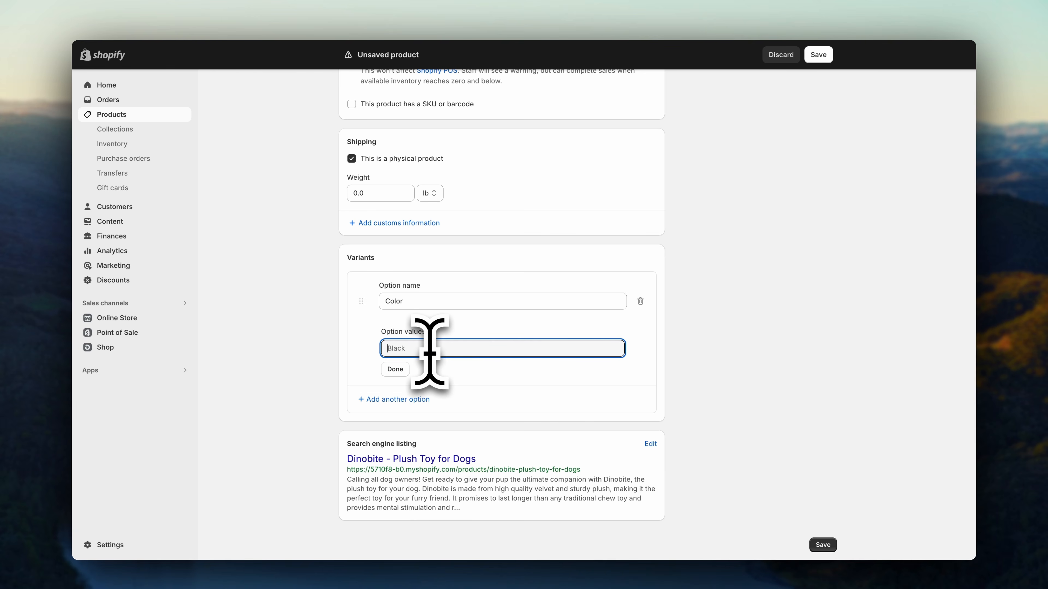
pyautogui.write('Orange')
pyautogui.click(431, 367)
pyautogui.write('Brown')
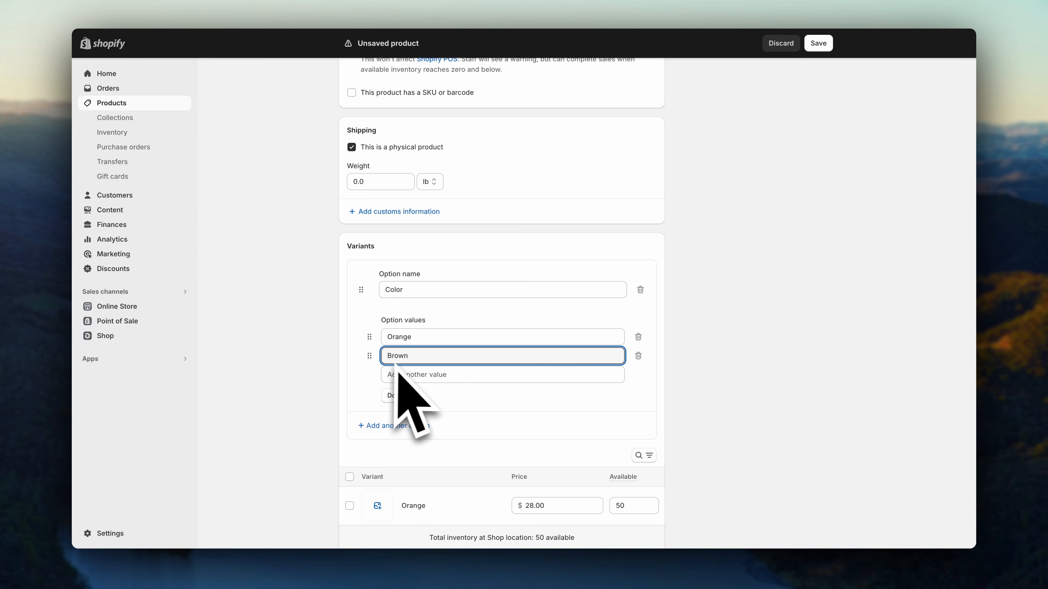
pyautogui.click(410, 374)
pyautogui.write('Gre')
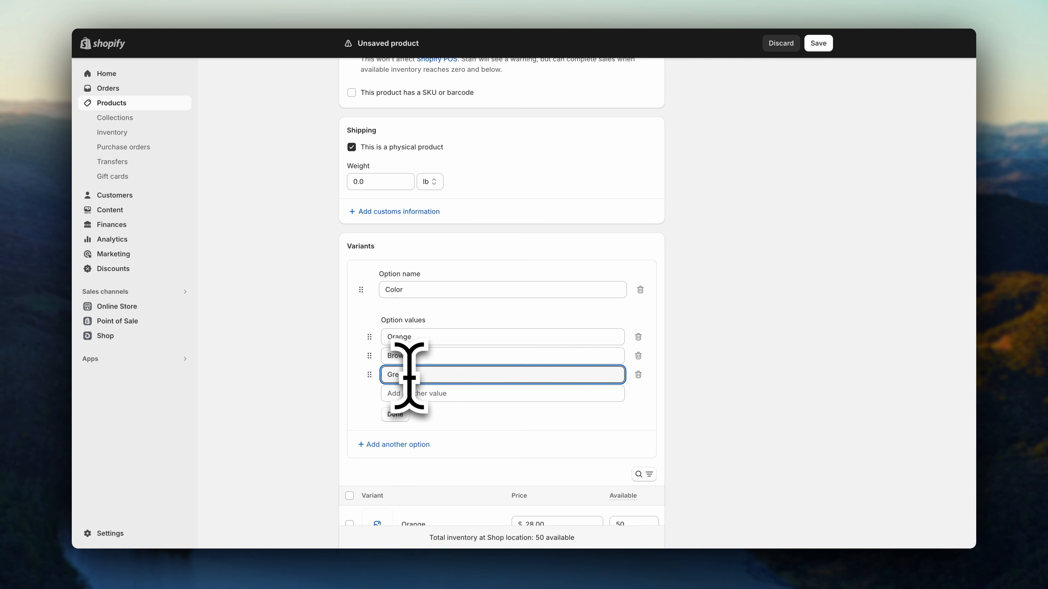
pyautogui.write('en')
pyautogui.click(394, 415)
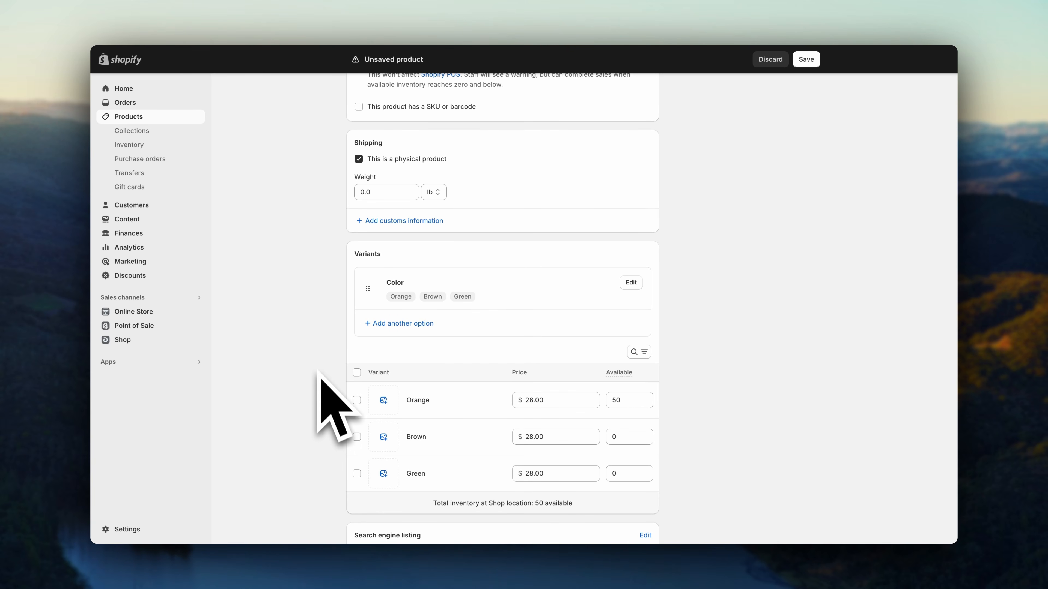
# Step: Upload and assign a matching dinosaur toy photo to each of the Orange, Brown and Green variants
pyautogui.scroll(-3, 320, 377)
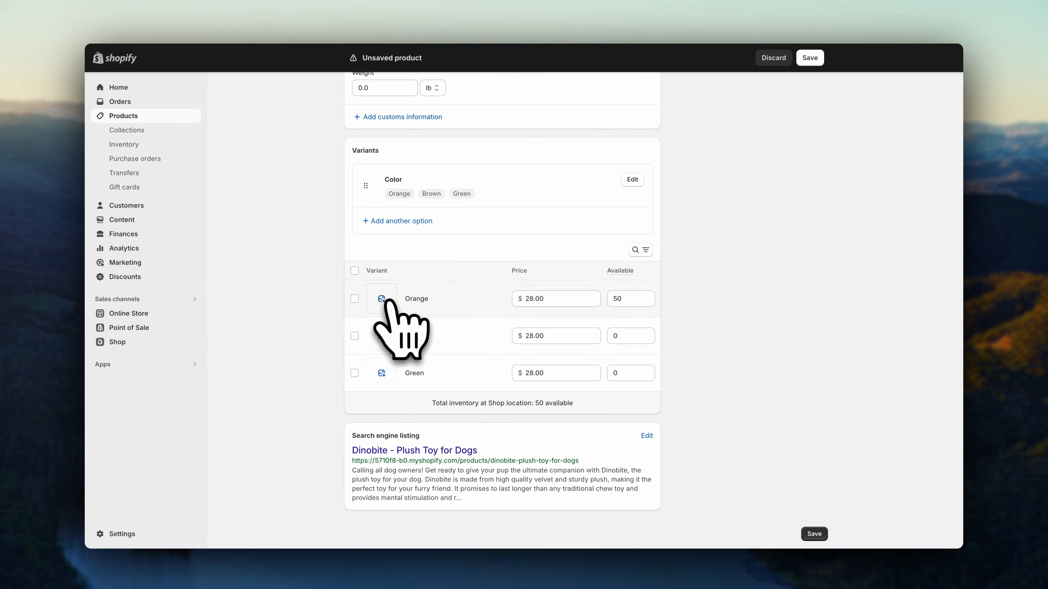
pyautogui.click(383, 299)
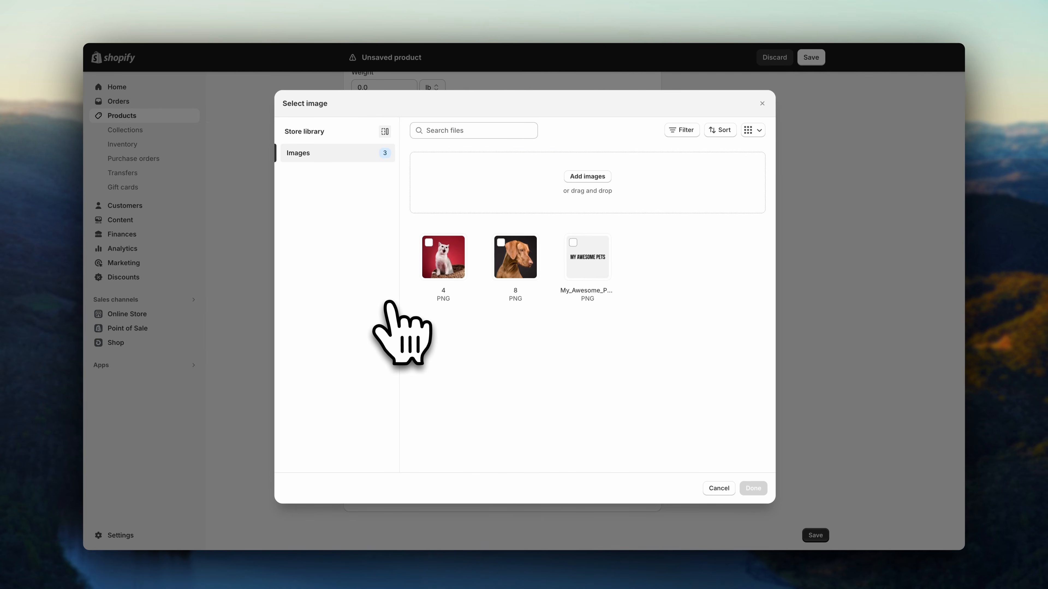
pyautogui.moveTo(388, 304); pyautogui.dragTo(587, 190)
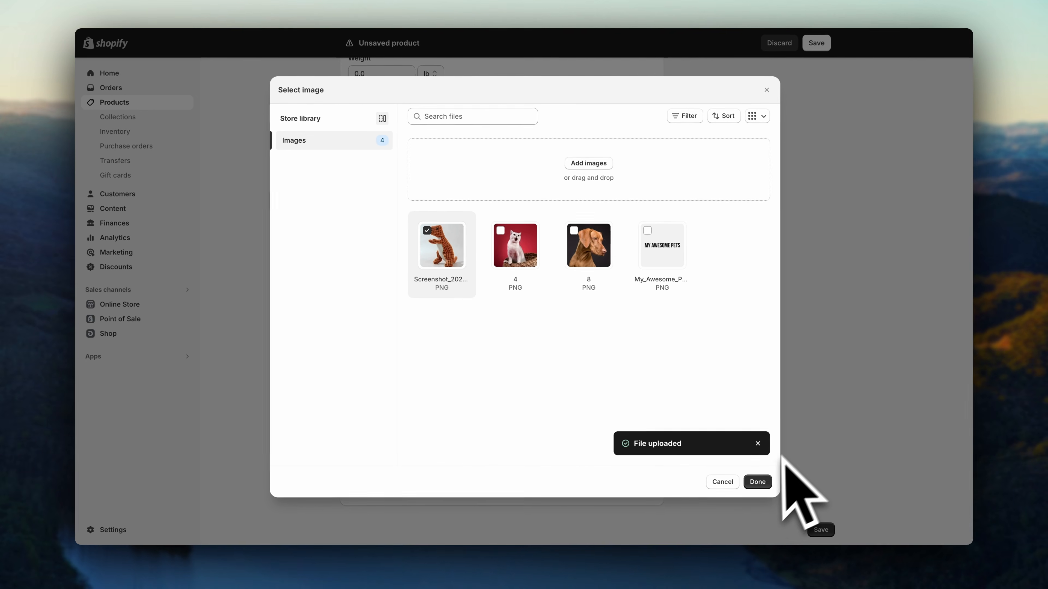
pyautogui.click(757, 481)
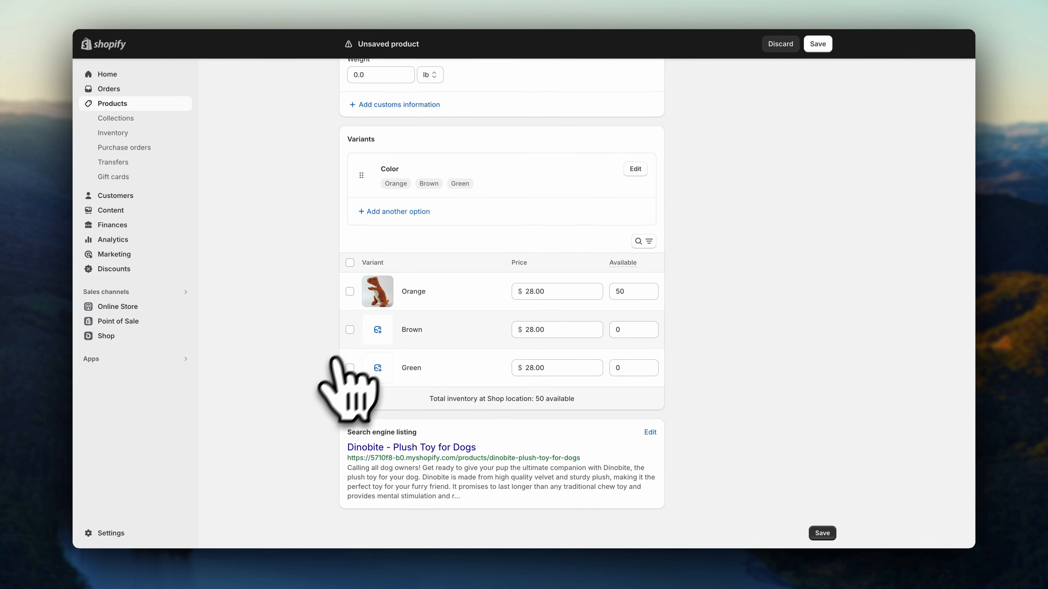
pyautogui.click(377, 329)
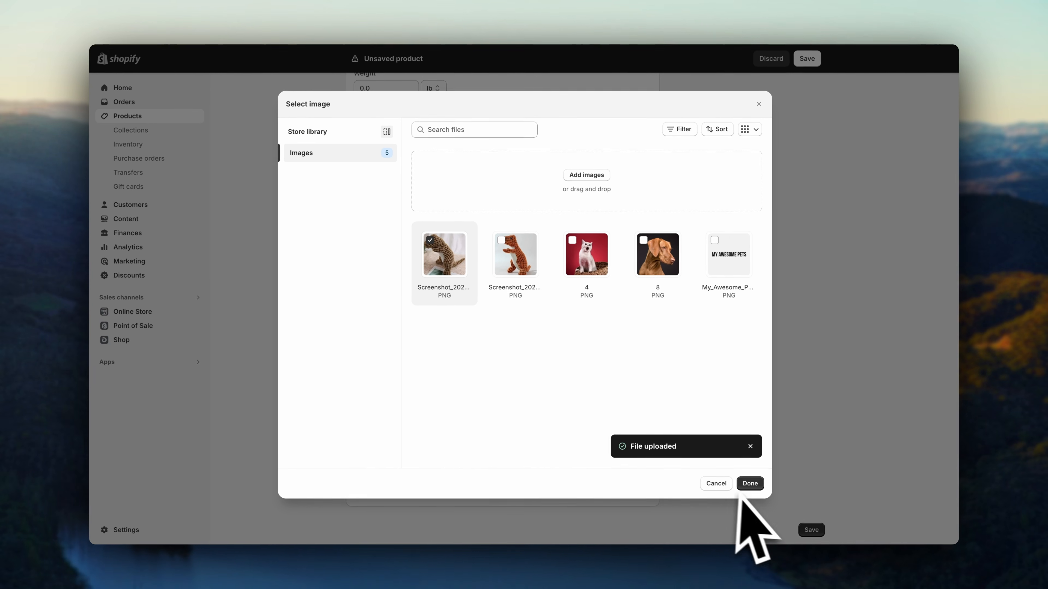
pyautogui.click(747, 484)
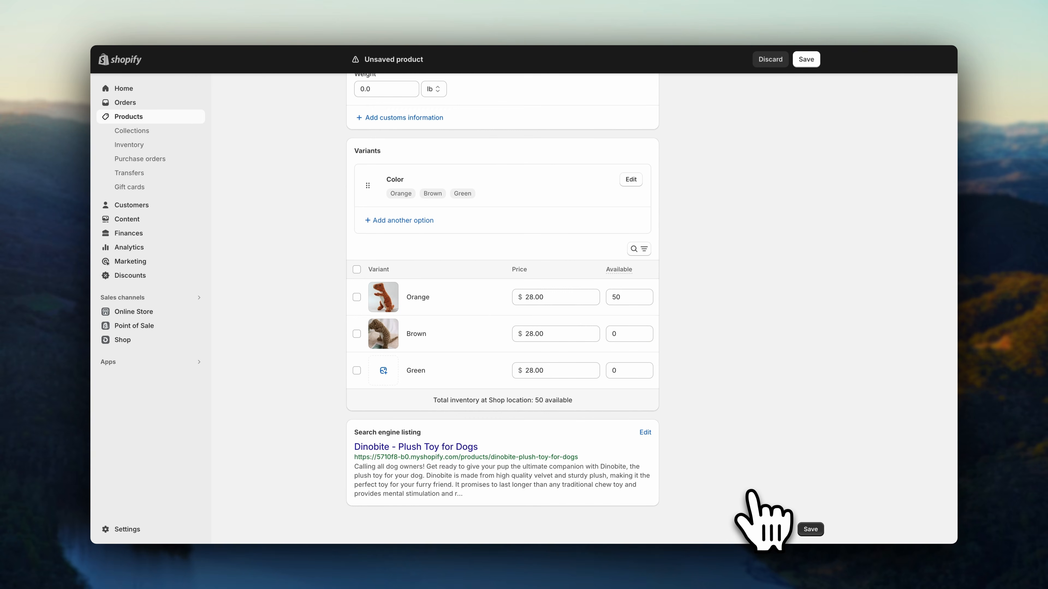
pyautogui.click(383, 370)
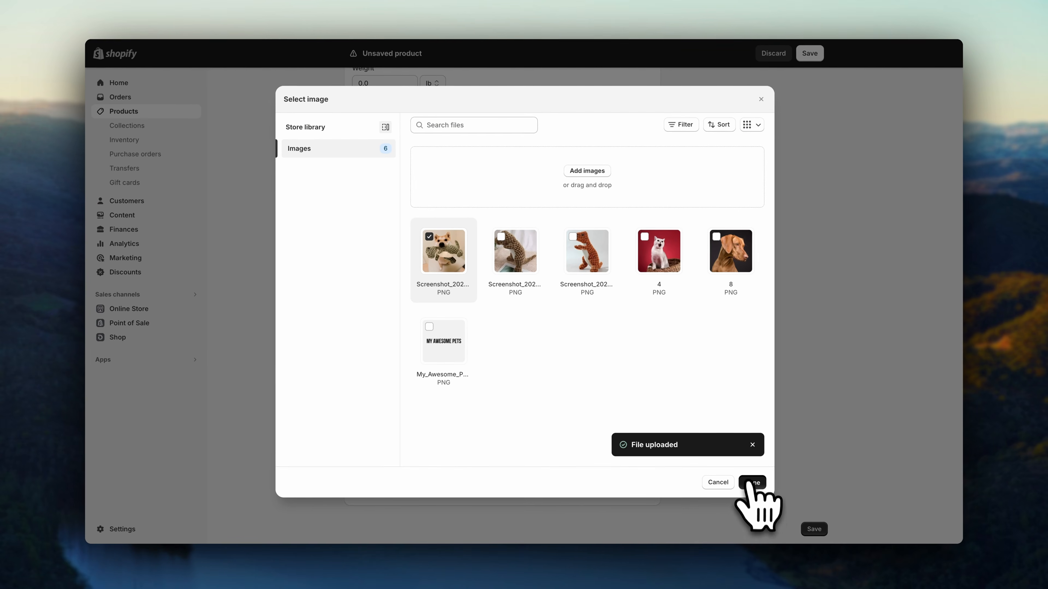
pyautogui.click(747, 483)
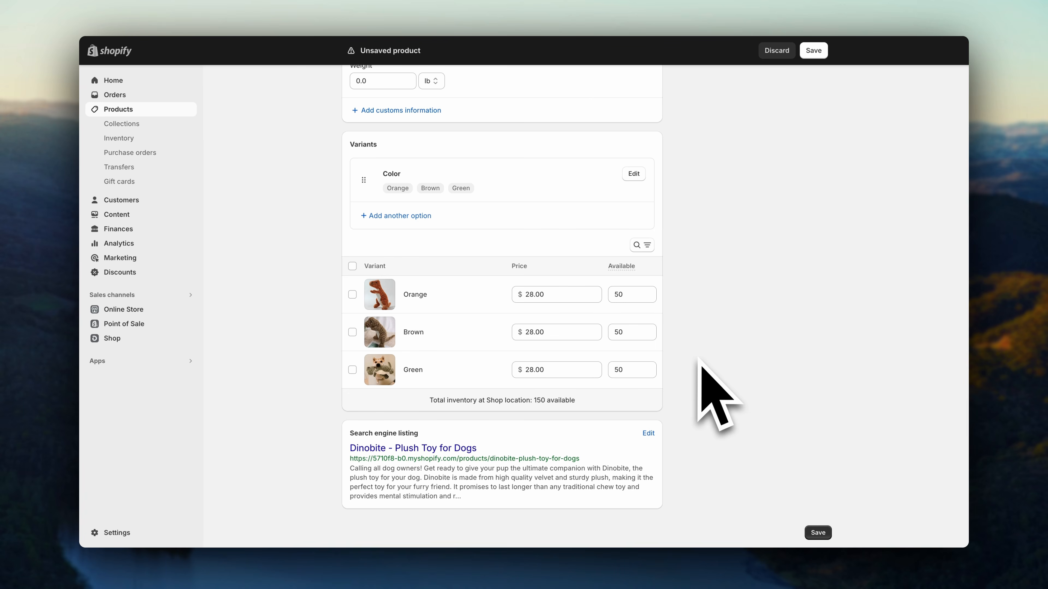
# Step: Examine the Color option's editable values and the bulk actions available for the three selected variants
pyautogui.click(633, 173)
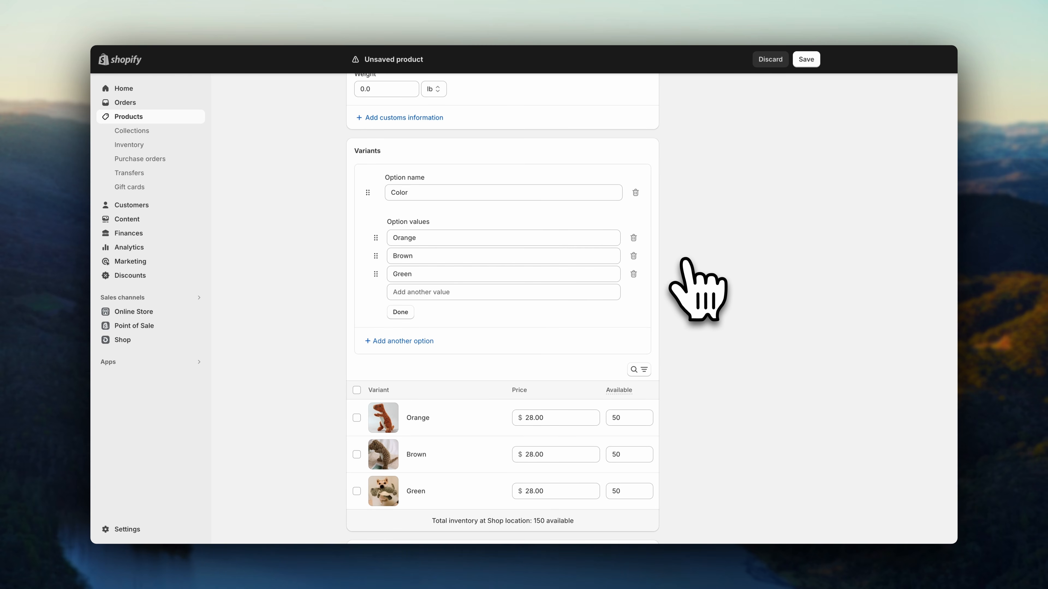
pyautogui.scroll(-3, 686, 272)
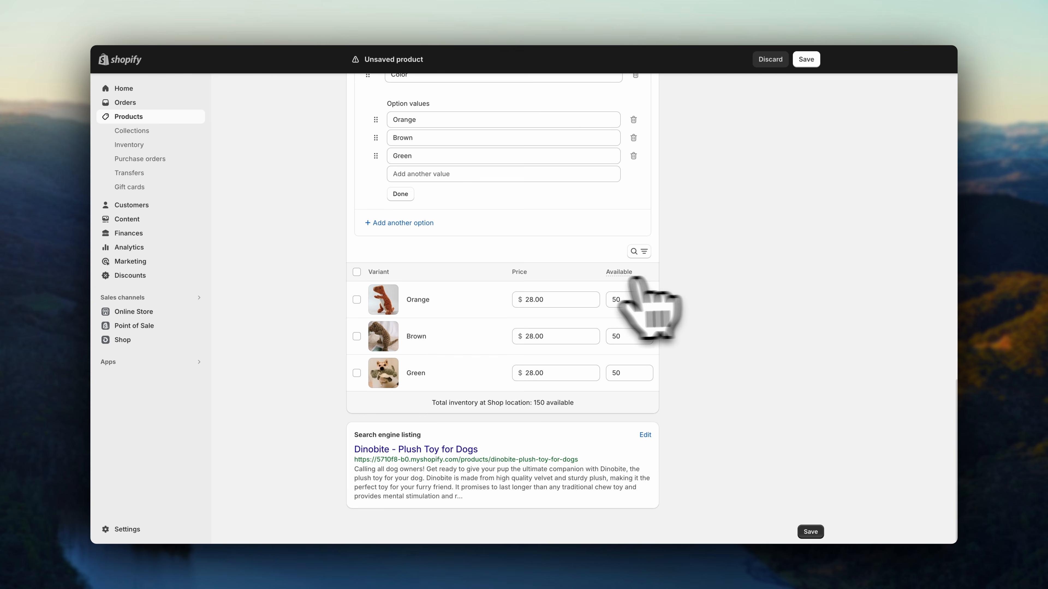
pyautogui.click(356, 271)
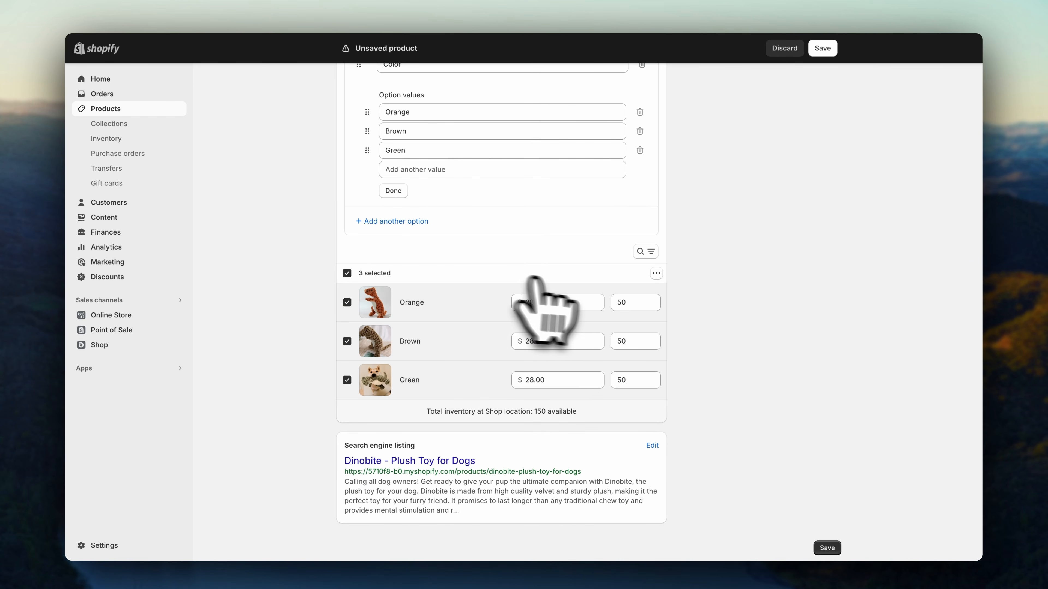
pyautogui.click(655, 272)
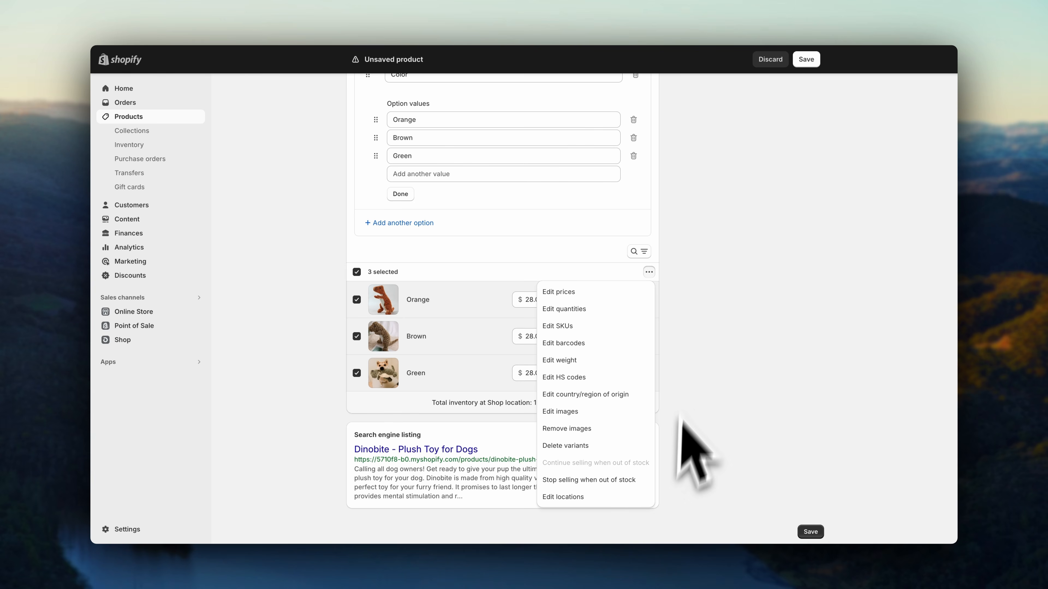
pyautogui.click(653, 274)
pyautogui.scroll(3, 662, 282)
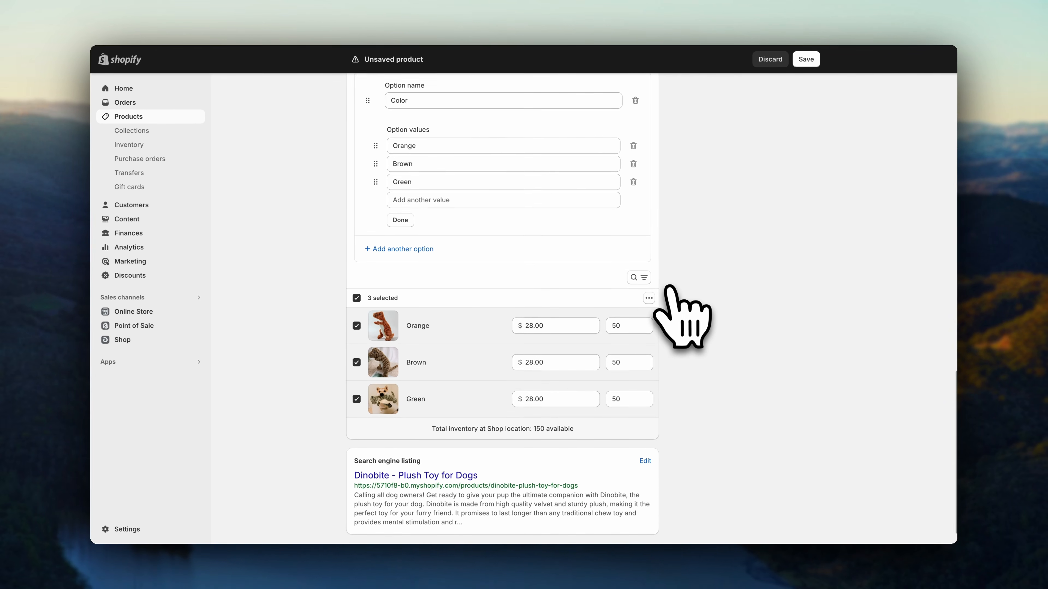
pyautogui.click(356, 354)
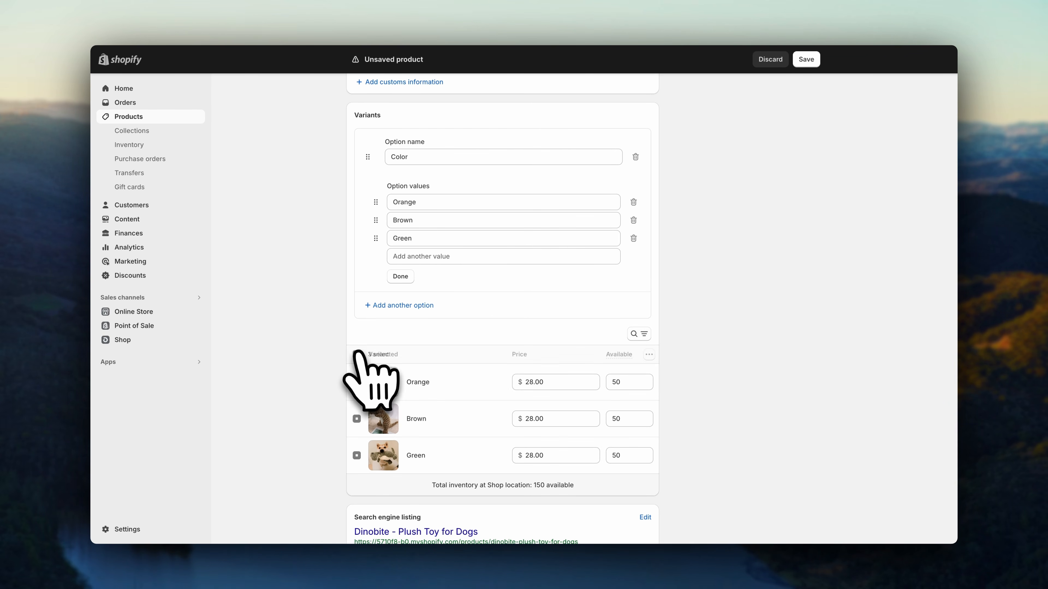
pyautogui.scroll(-3, 334, 388)
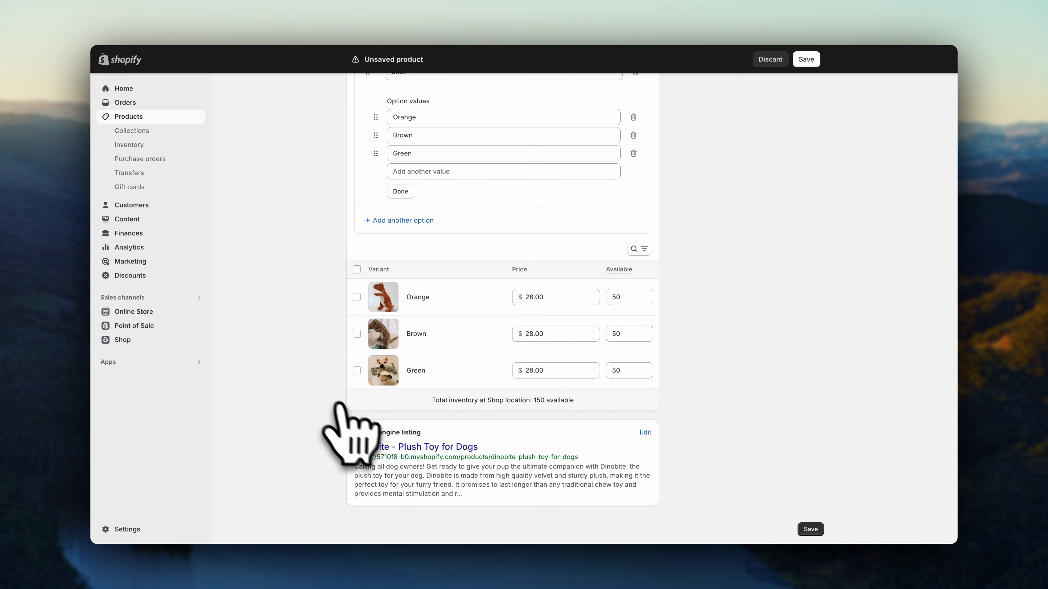
# Step: Append "| Buy 1 Get 1 Free! | Shop Pet Toys" to the page title in the search engine listing
pyautogui.click(645, 432)
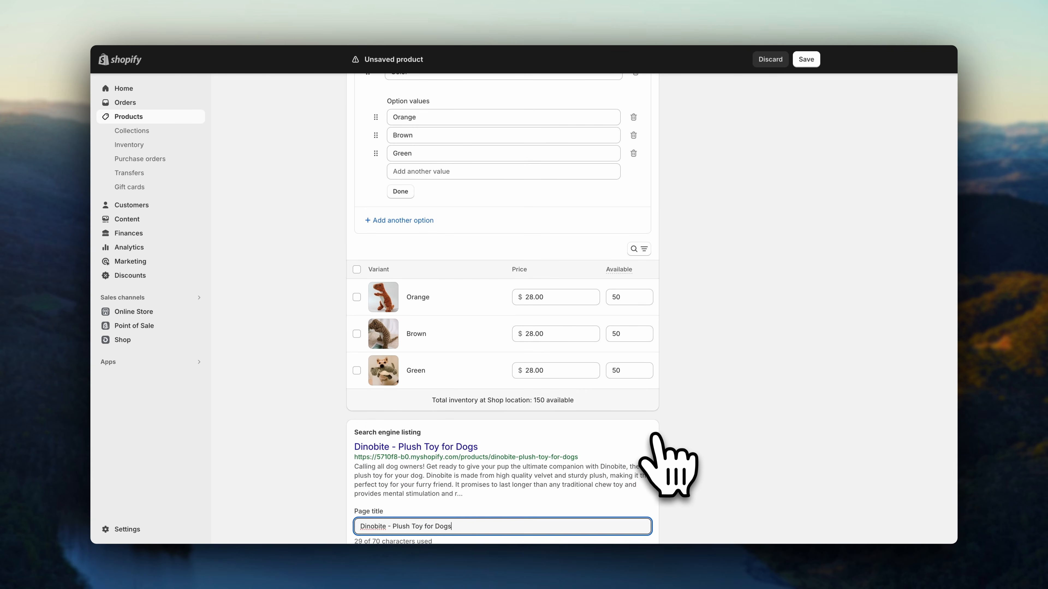
pyautogui.scroll(-5, 693, 462)
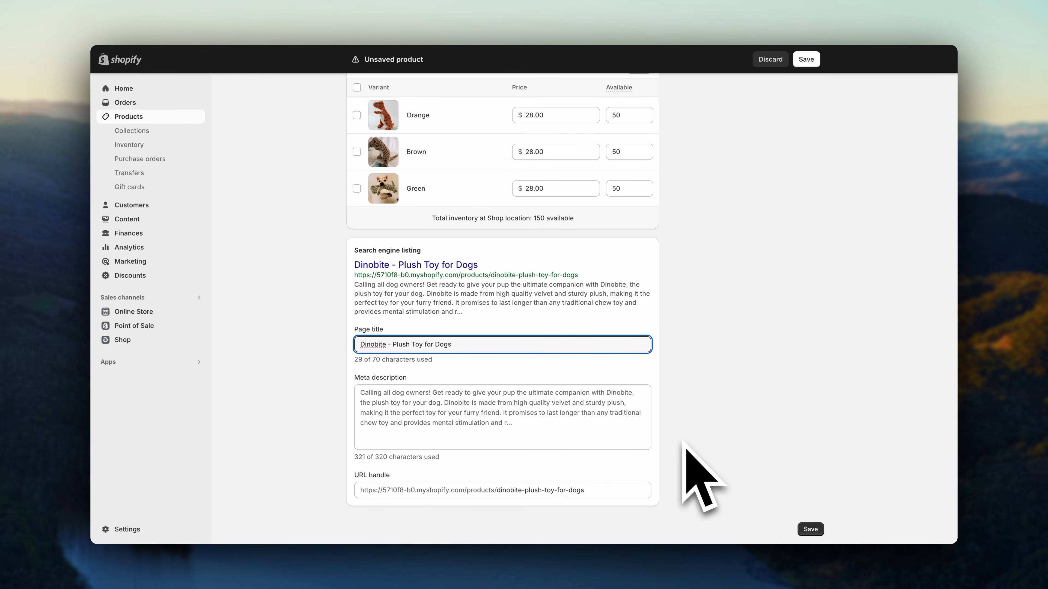
pyautogui.write('| Buy 1 Get 1 Free! | Shop Pet Toys')
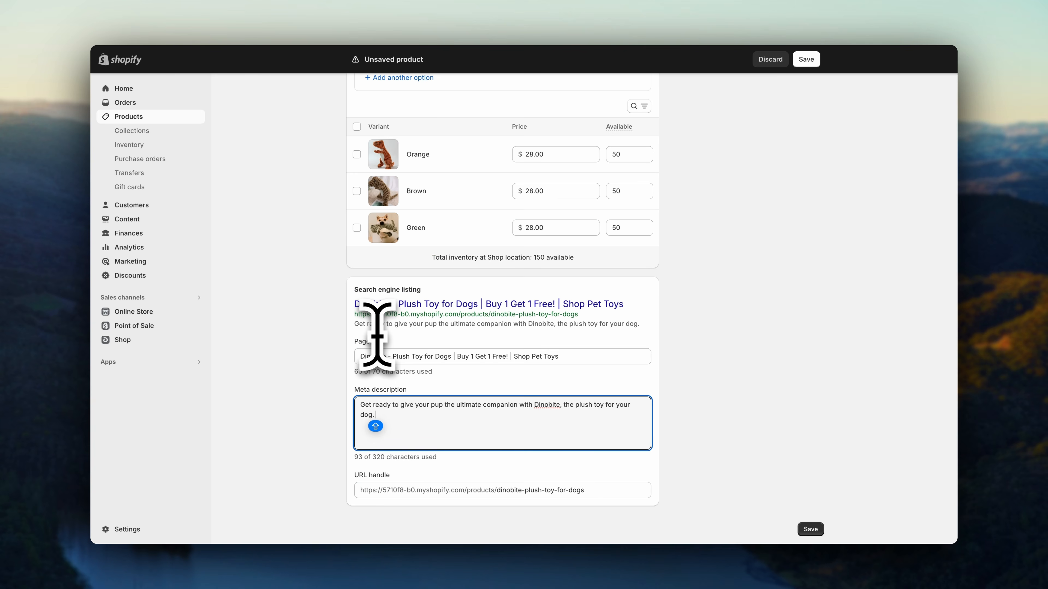
# Step: Set the meta description to "Get ready to give your pup the ultimate companion with Dinobite, the plush toy for your dog. Free shipping worldwide!"
pyautogui.write('Free shipping worldwide!')
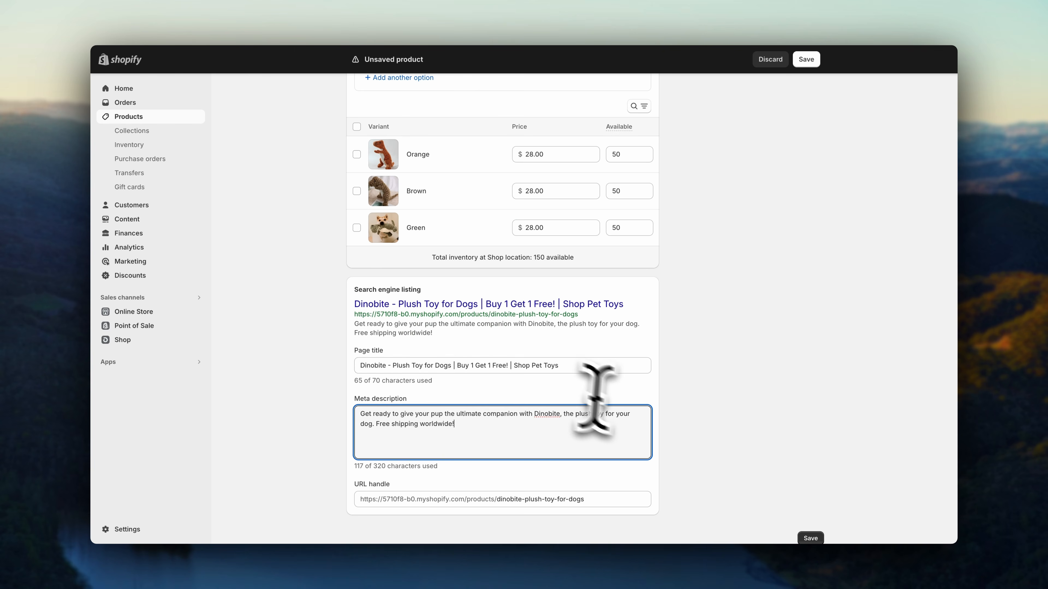
pyautogui.click(681, 458)
pyautogui.scroll(-1, 708, 392)
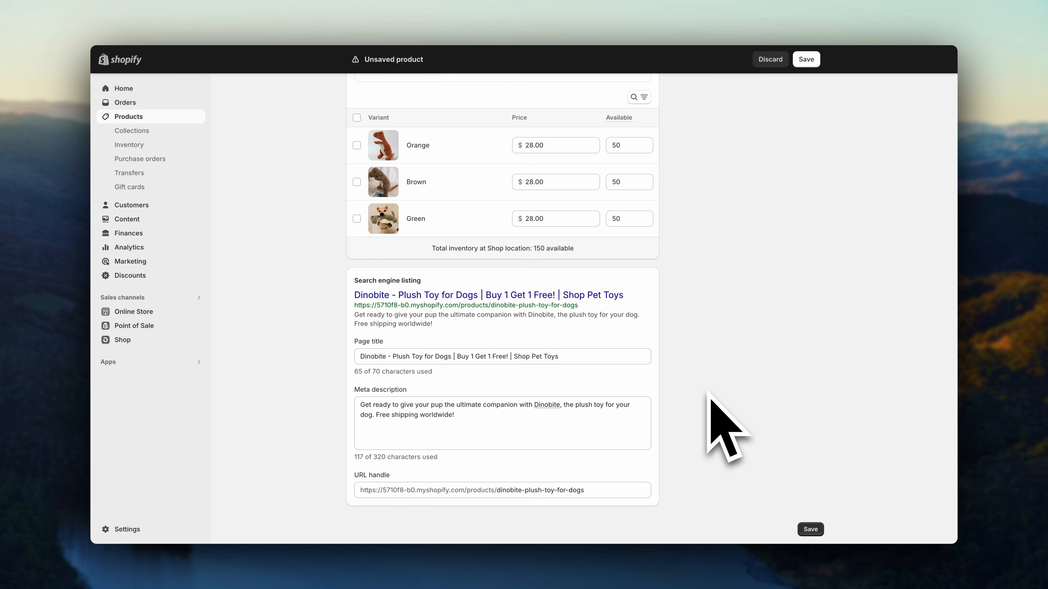
# Step: Review the product's status options and the sales channels it is published to, leaving both as they are
pyautogui.scroll(20, 707, 392)
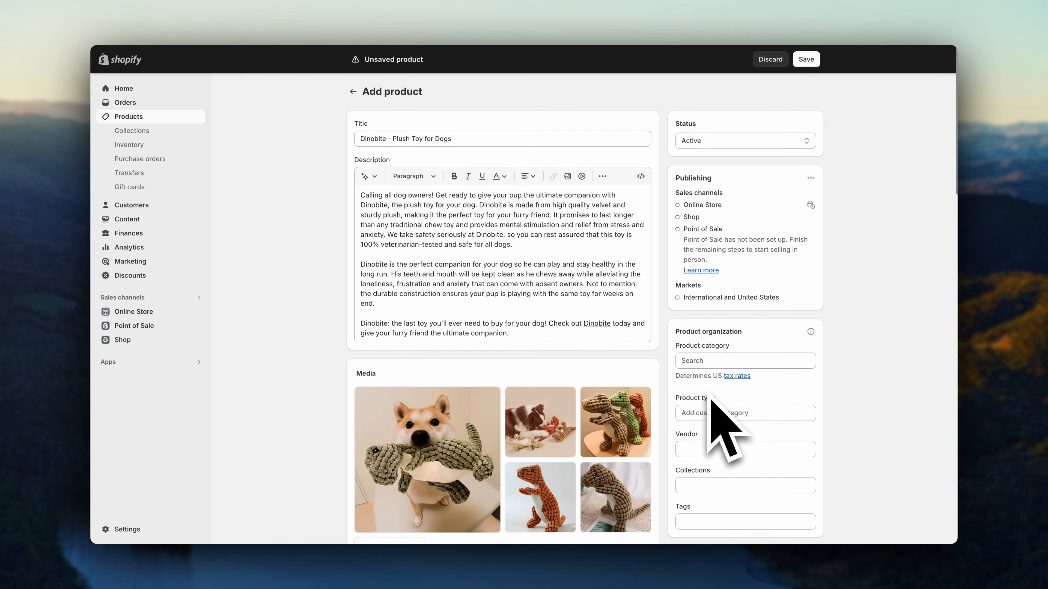
pyautogui.click(804, 142)
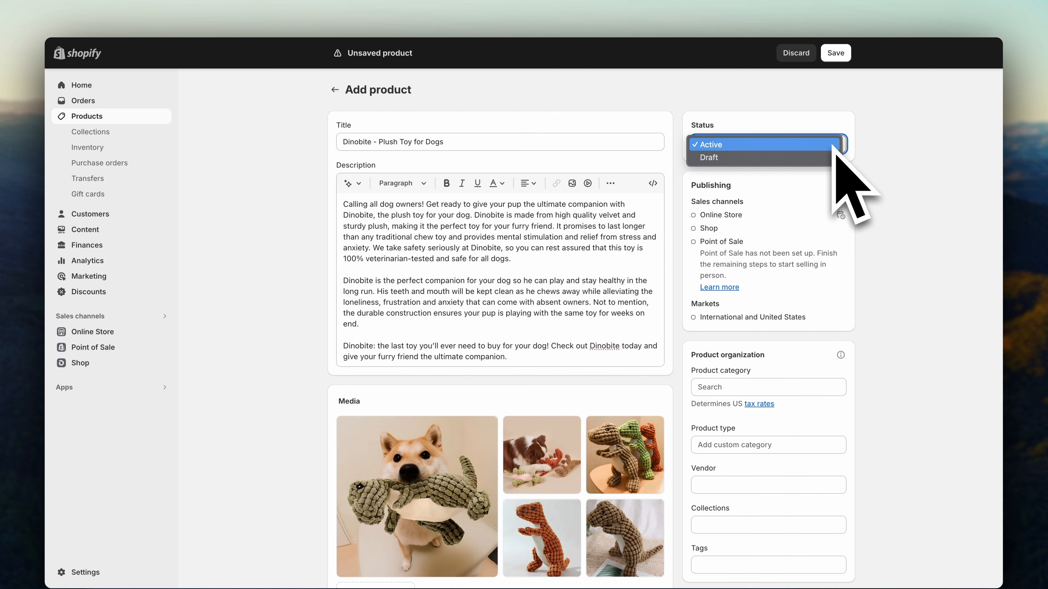
pyautogui.click(863, 149)
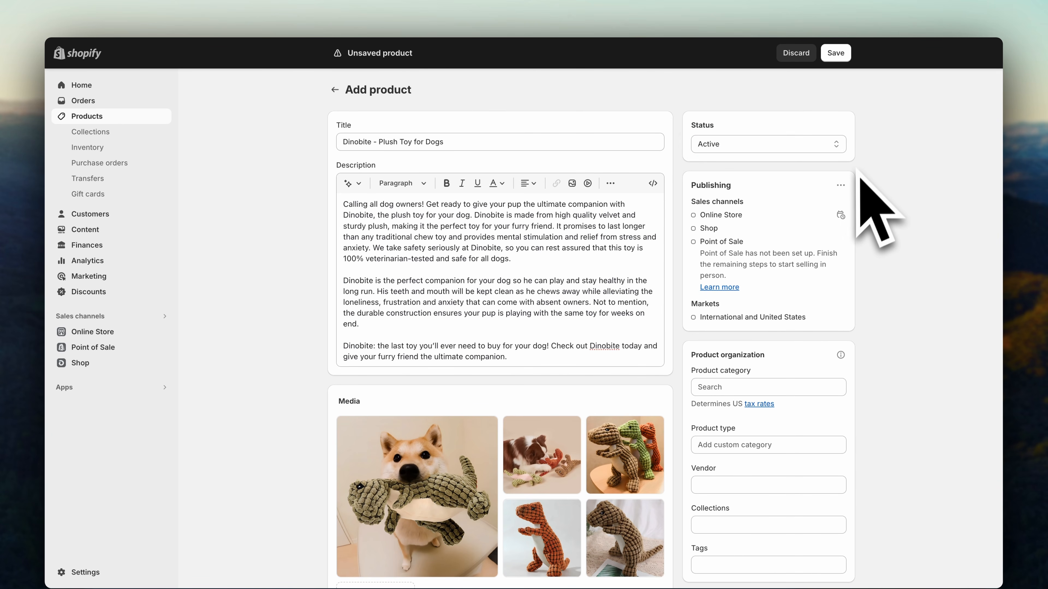
pyautogui.click(840, 187)
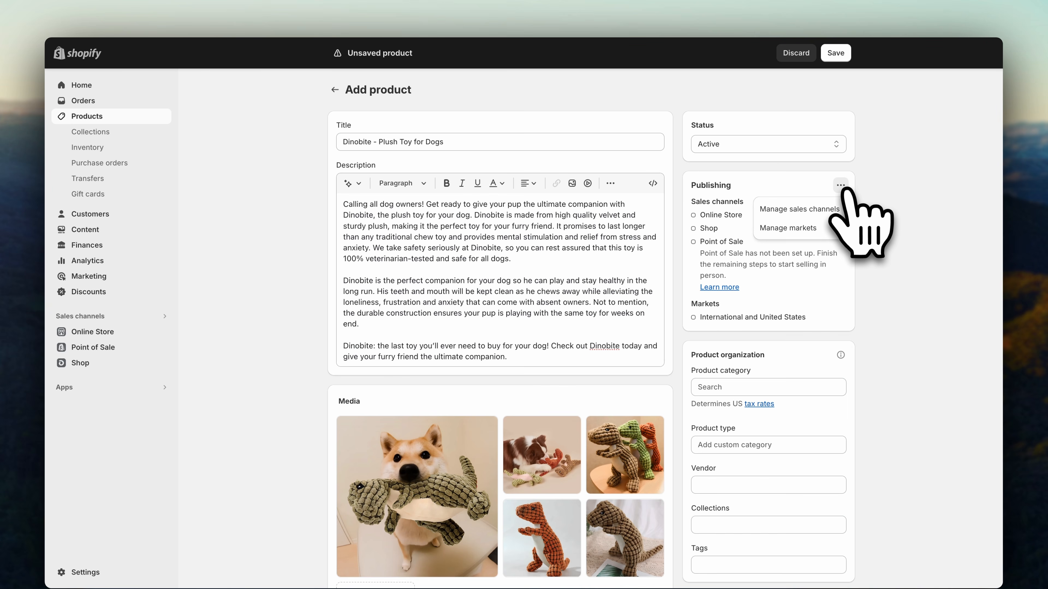
pyautogui.click(833, 208)
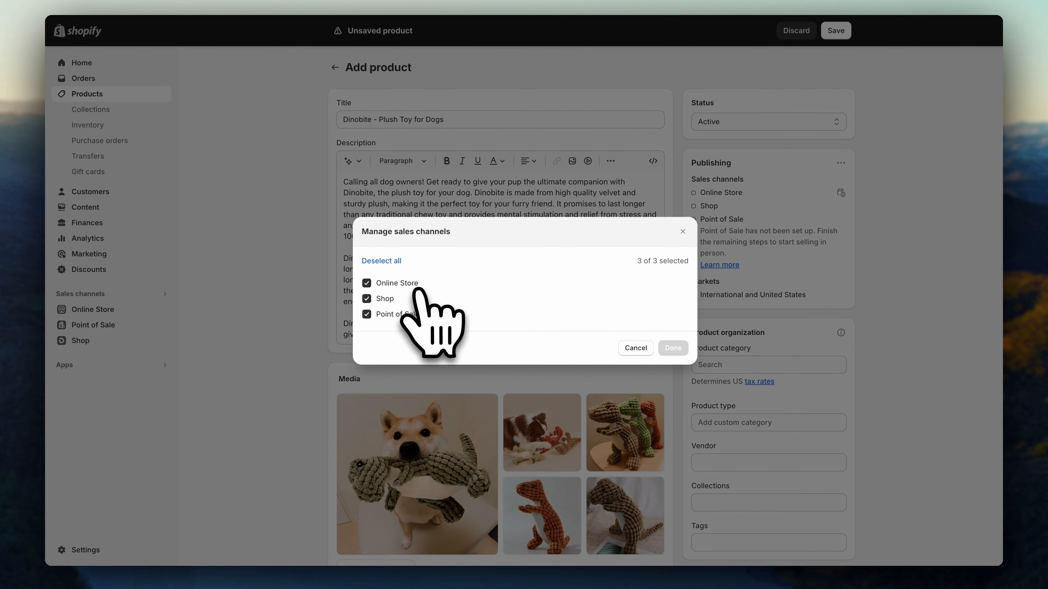
pyautogui.click(635, 348)
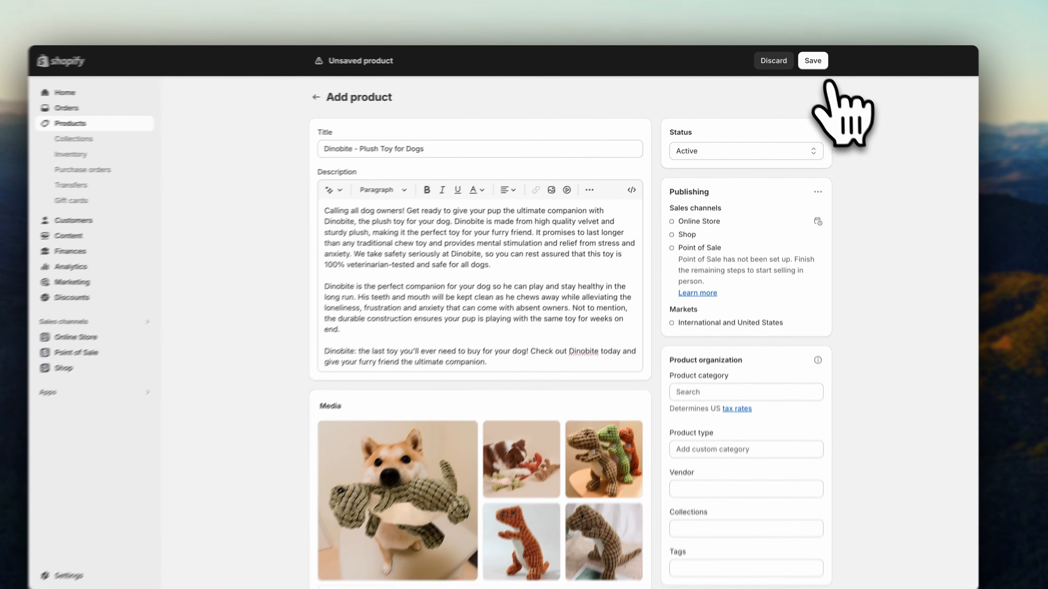
# Step: Save the Dinobite plush toy product and return to the product list
pyautogui.click(805, 59)
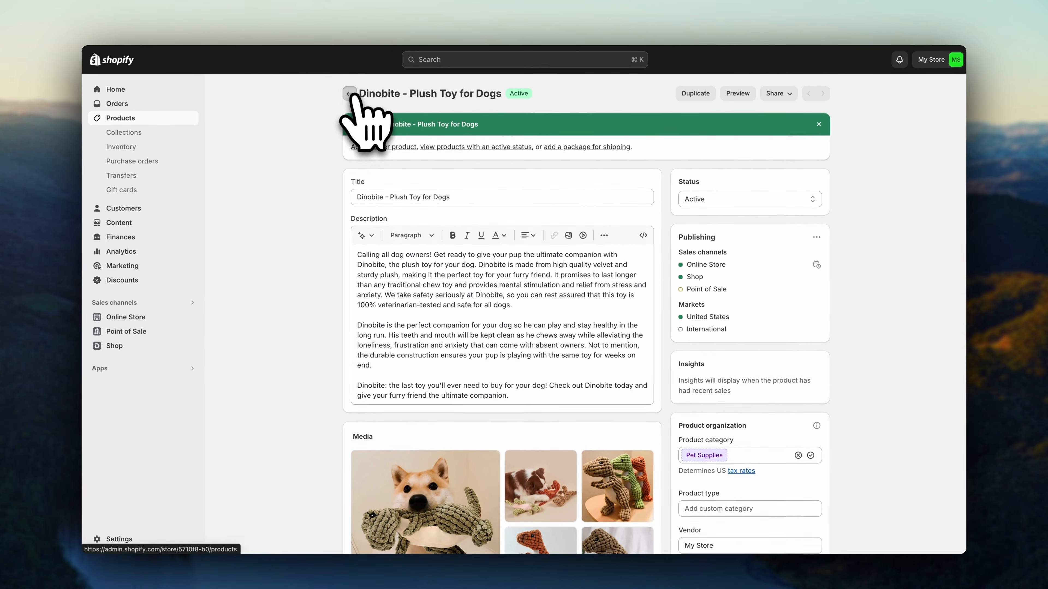
pyautogui.click(353, 92)
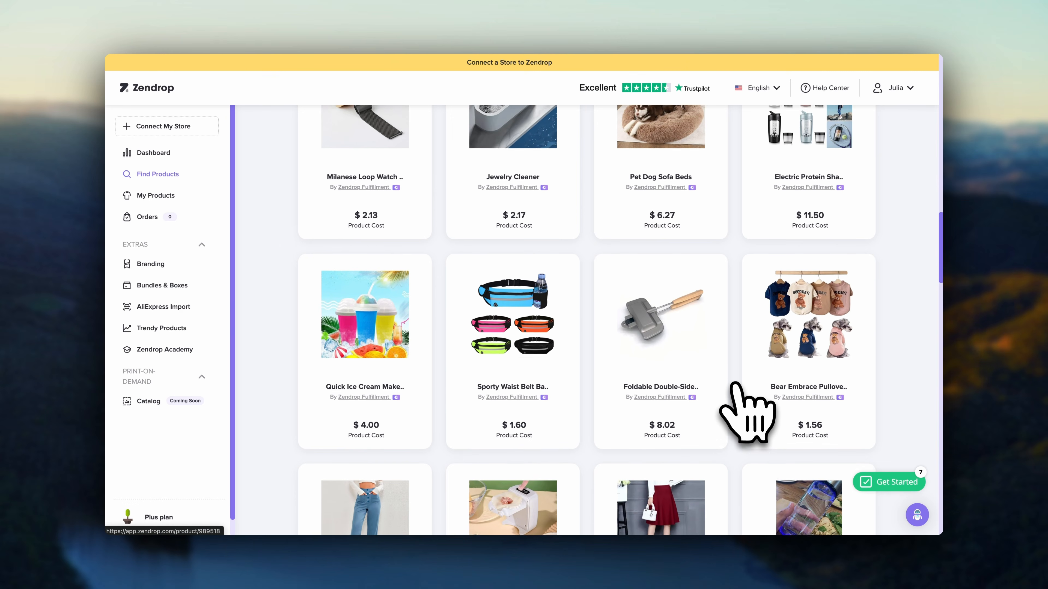
# Step: Switch to Zendrop and add the Pet Dog Sofa Beds product to My Products
pyautogui.scroll(3, 736, 386)
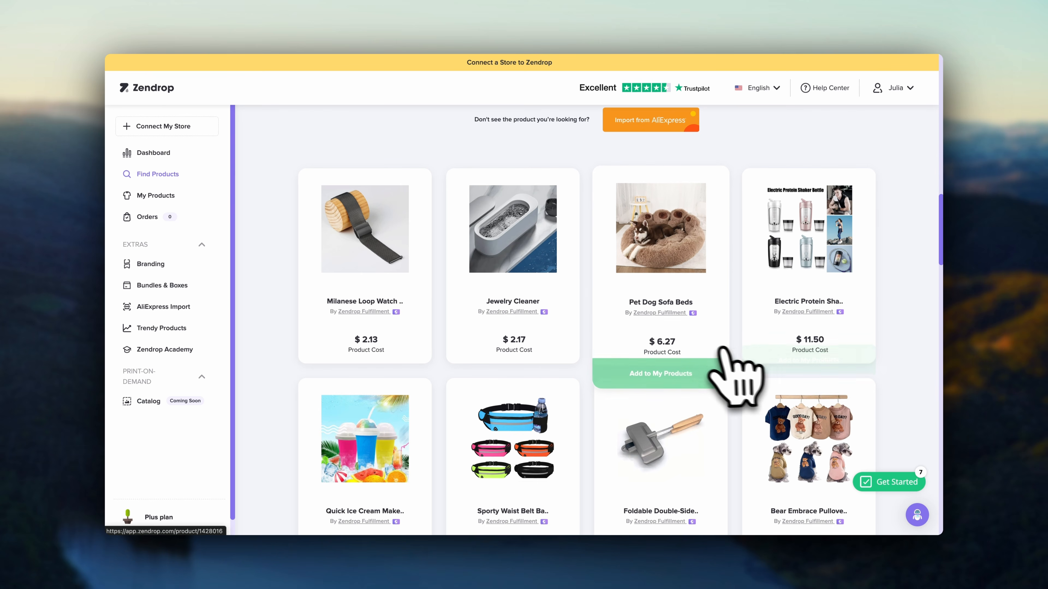
pyautogui.click(685, 380)
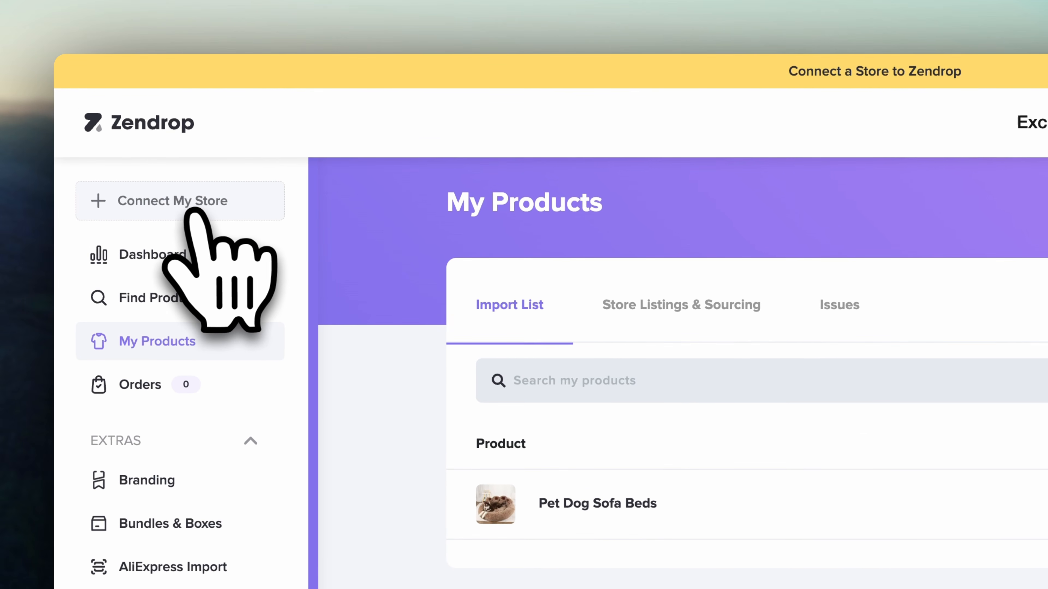
# Step: Look through the dashboard, the trendy products and the instructions for importing products from AliExpress
pyautogui.click(206, 256)
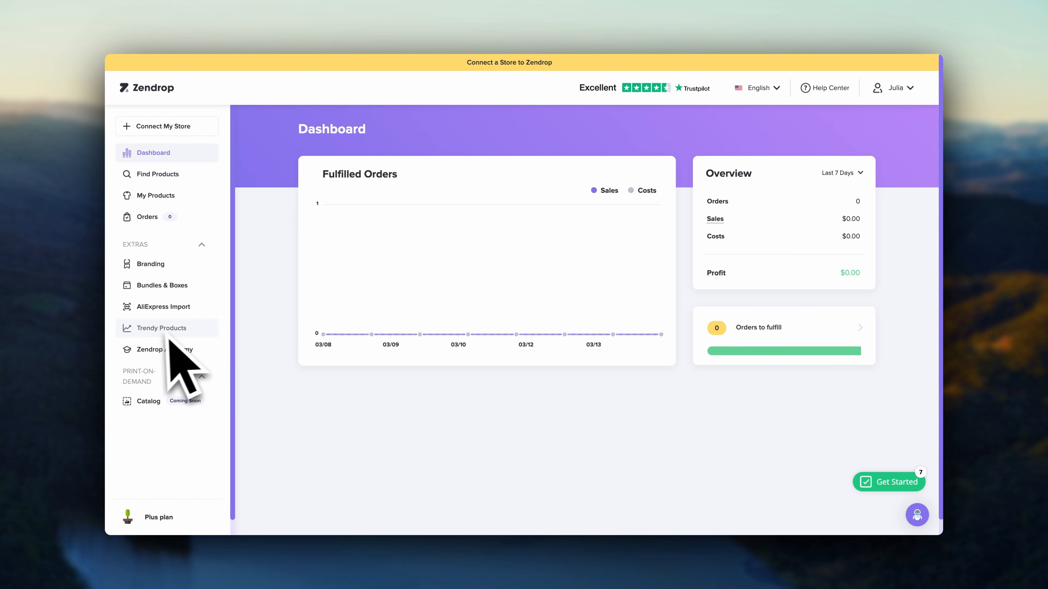
pyautogui.click(194, 333)
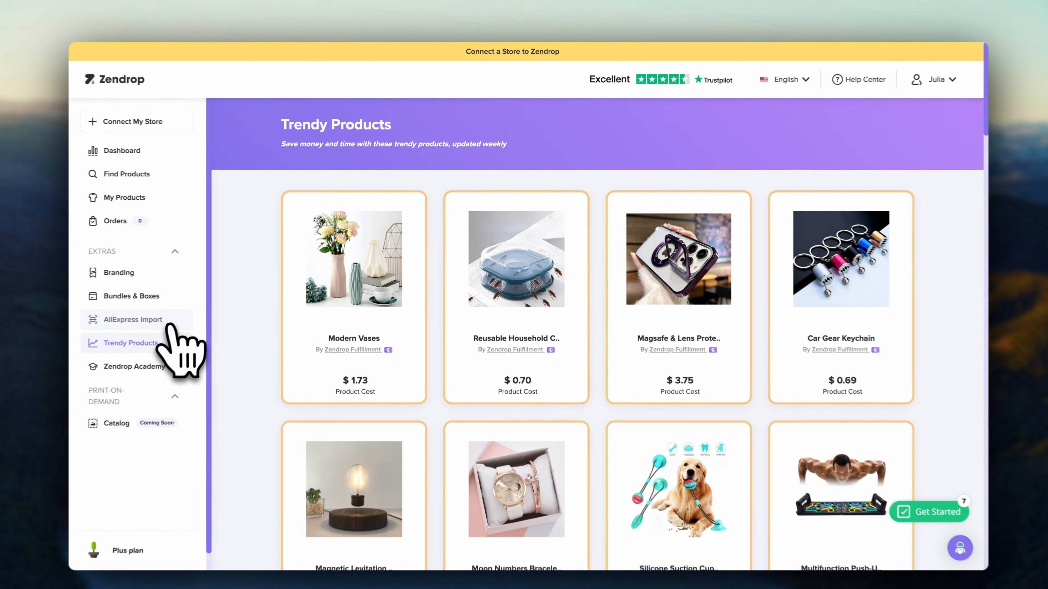
pyautogui.click(197, 311)
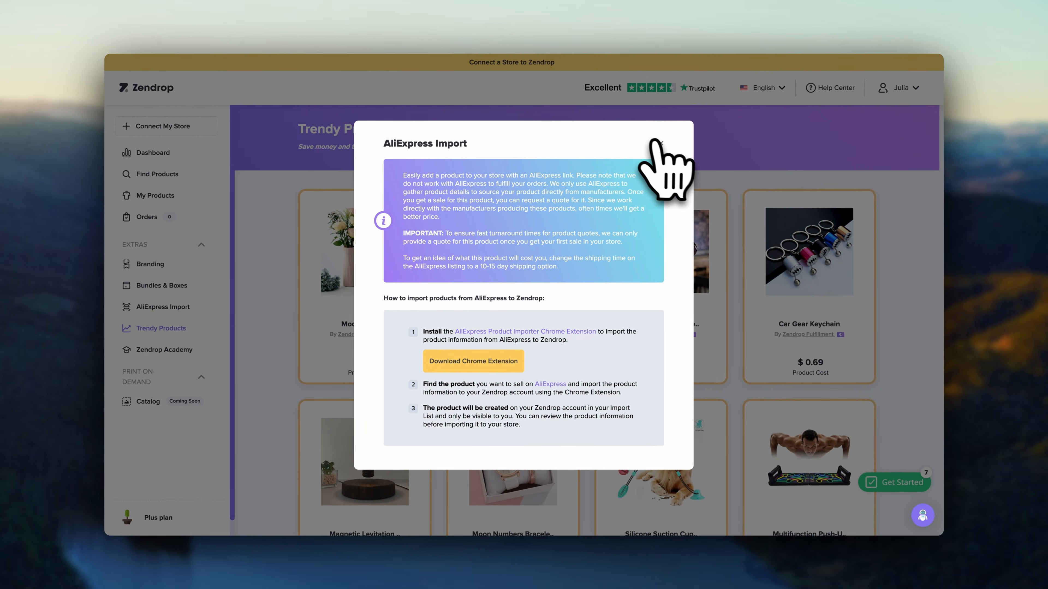
pyautogui.click(661, 143)
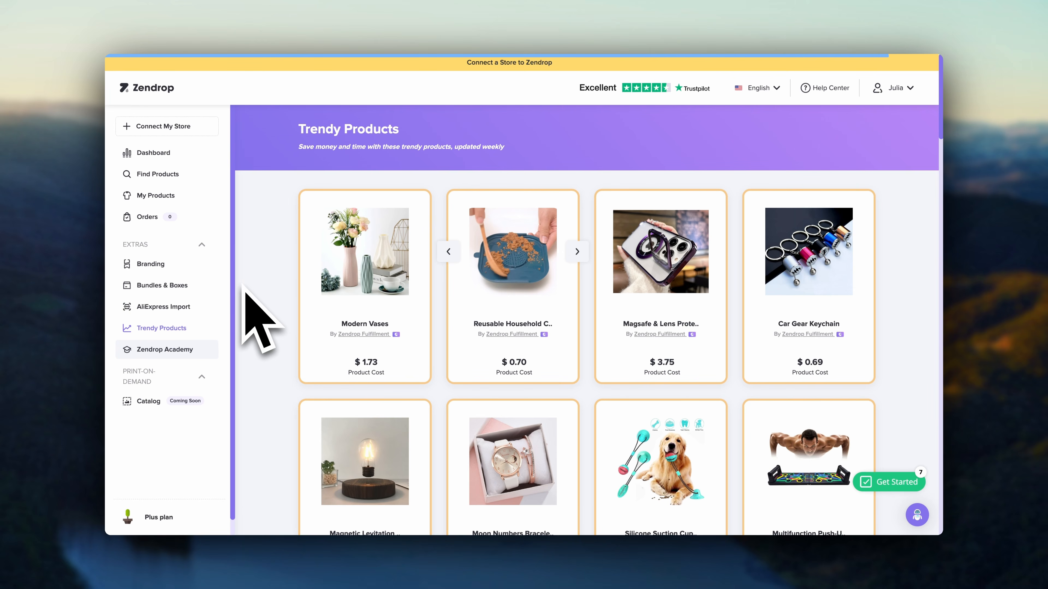
# Step: Open the orders list and check its auto fulfillment setting
pyautogui.click(181, 220)
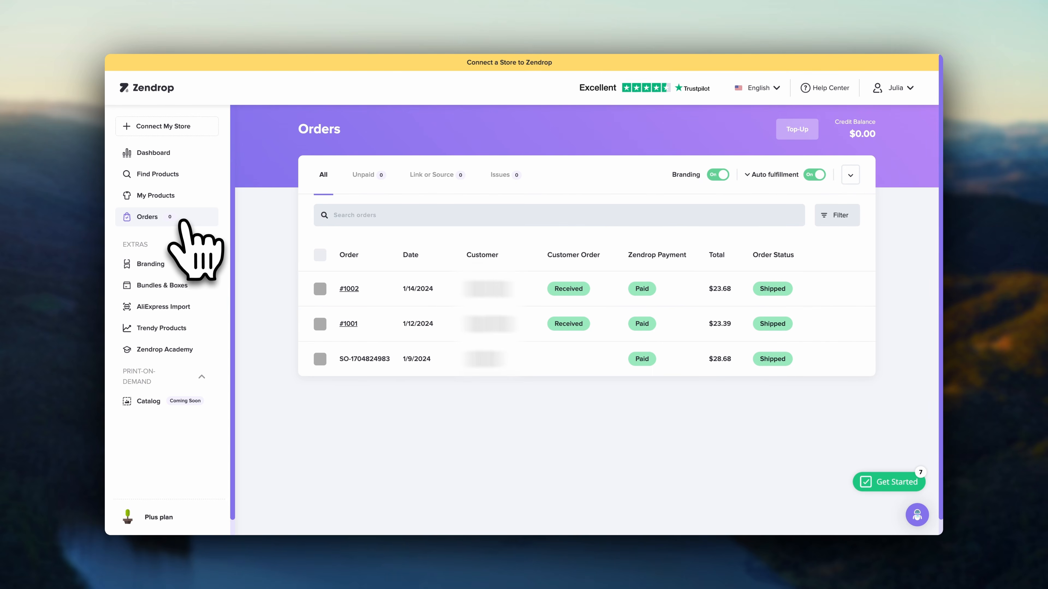
pyautogui.click(814, 174)
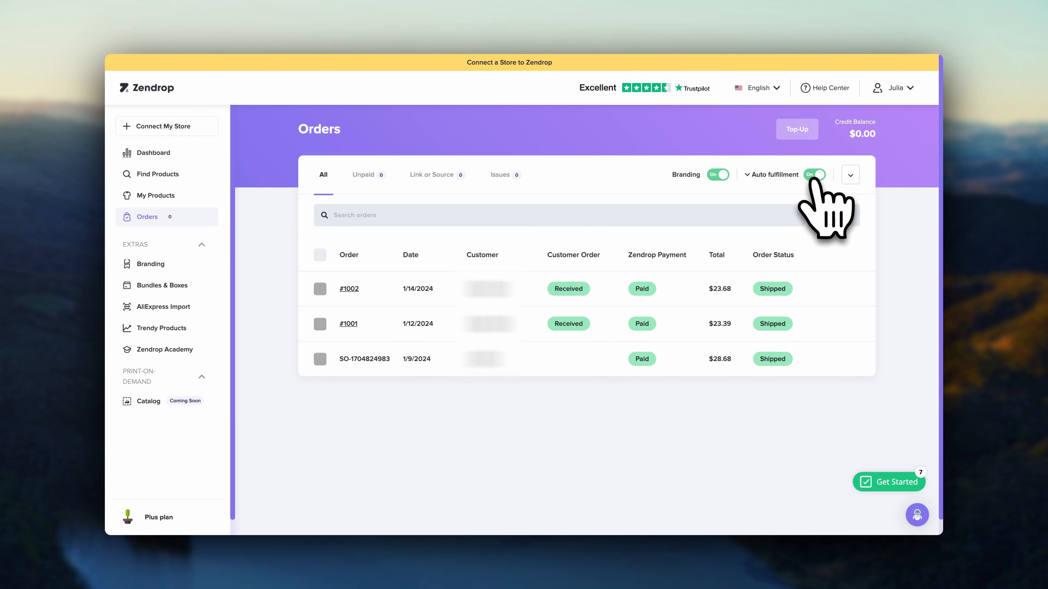
pyautogui.click(828, 174)
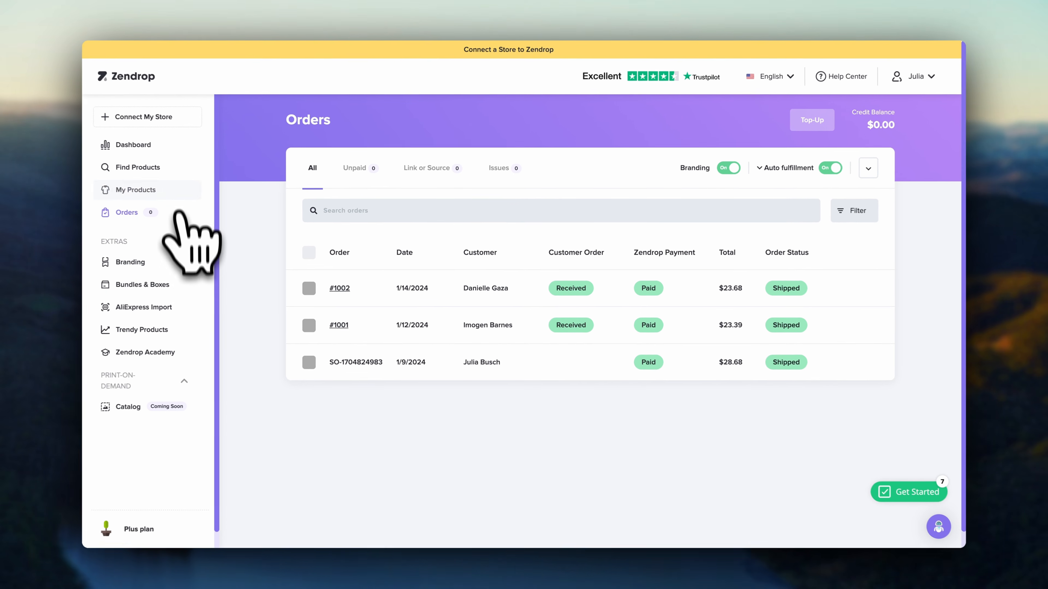
# Step: View the imported products list, the support assistant and the Bundles & Boxes section
pyautogui.click(177, 192)
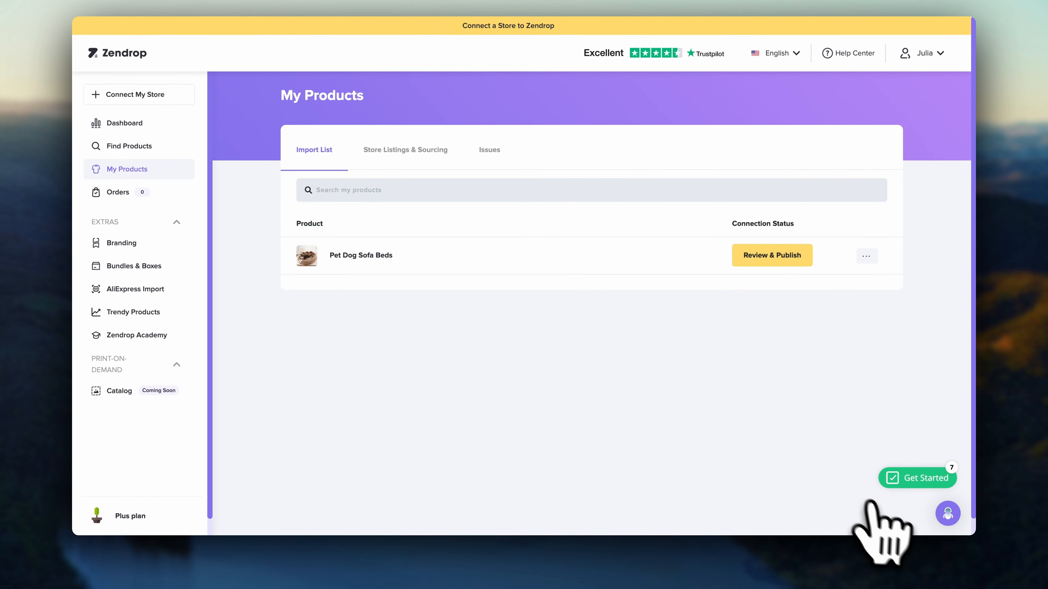
pyautogui.click(945, 516)
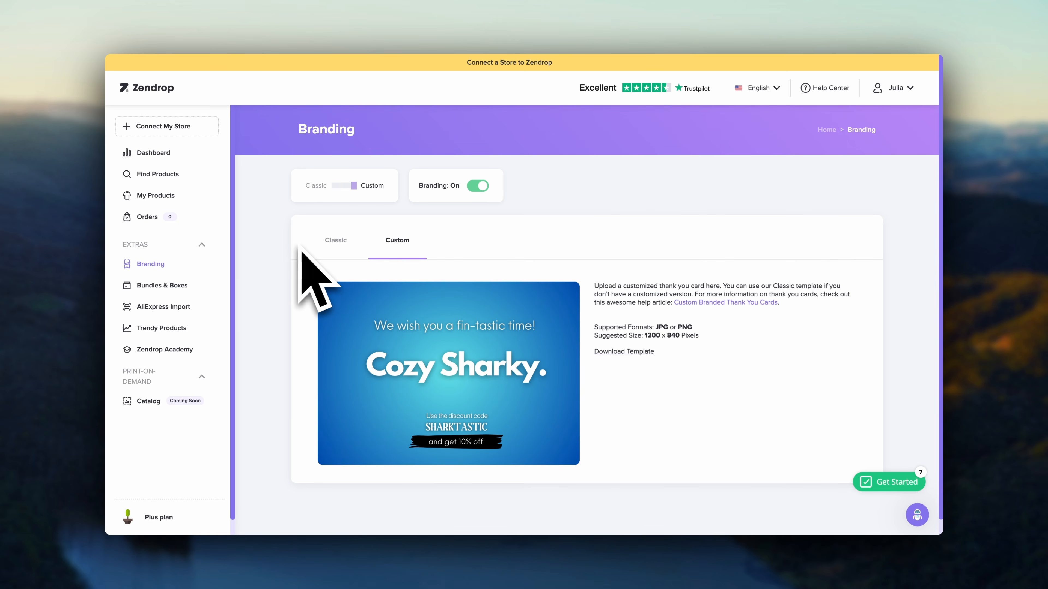
pyautogui.click(188, 287)
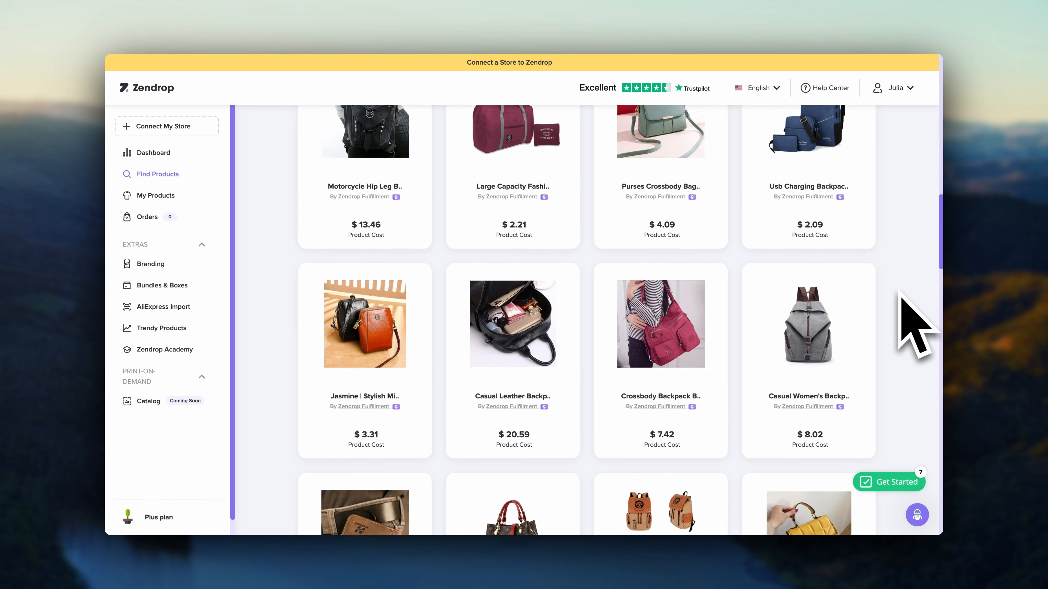
# Step: Browse the Bags & Wallets catalog and its category filter options, and look through the imported pet products
pyautogui.scroll(-3, 905, 316)
pyautogui.scroll(10, 905, 257)
pyautogui.scroll(2, 891, 211)
pyautogui.click(697, 160)
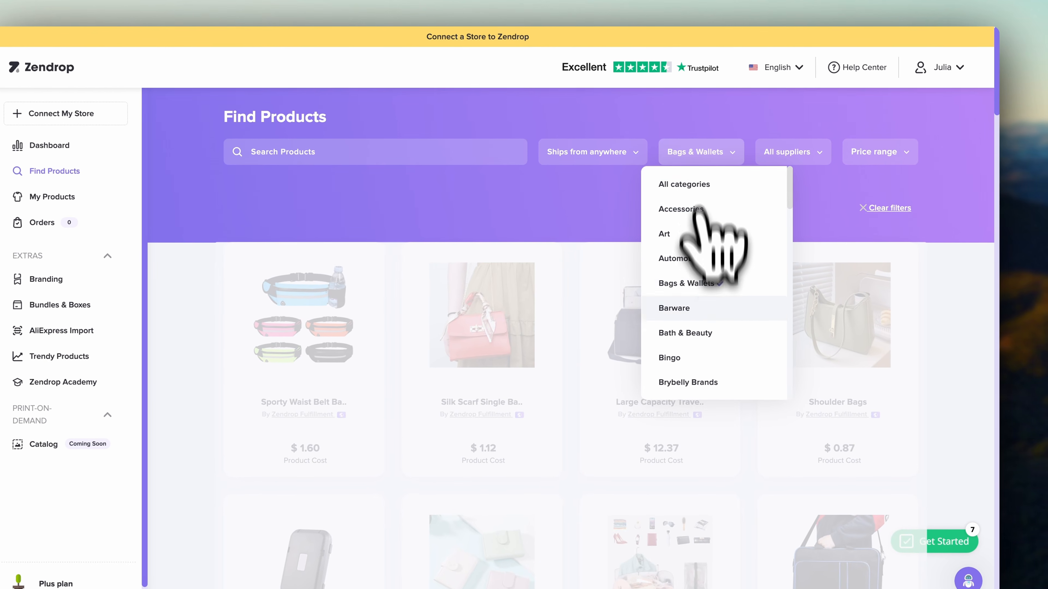
pyautogui.scroll(-5, 726, 371)
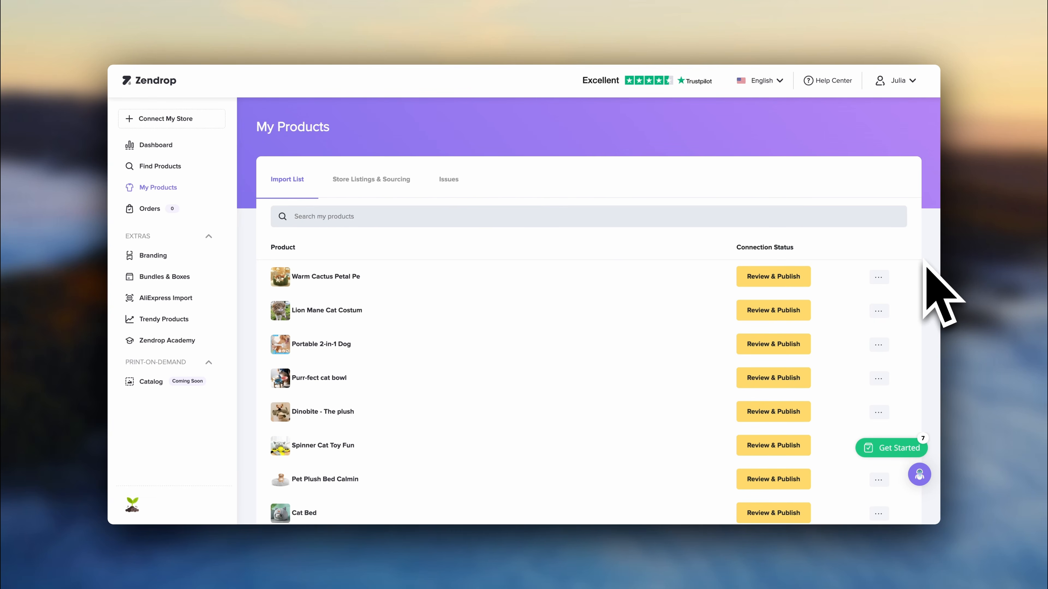
pyautogui.scroll(-5, 684, 288)
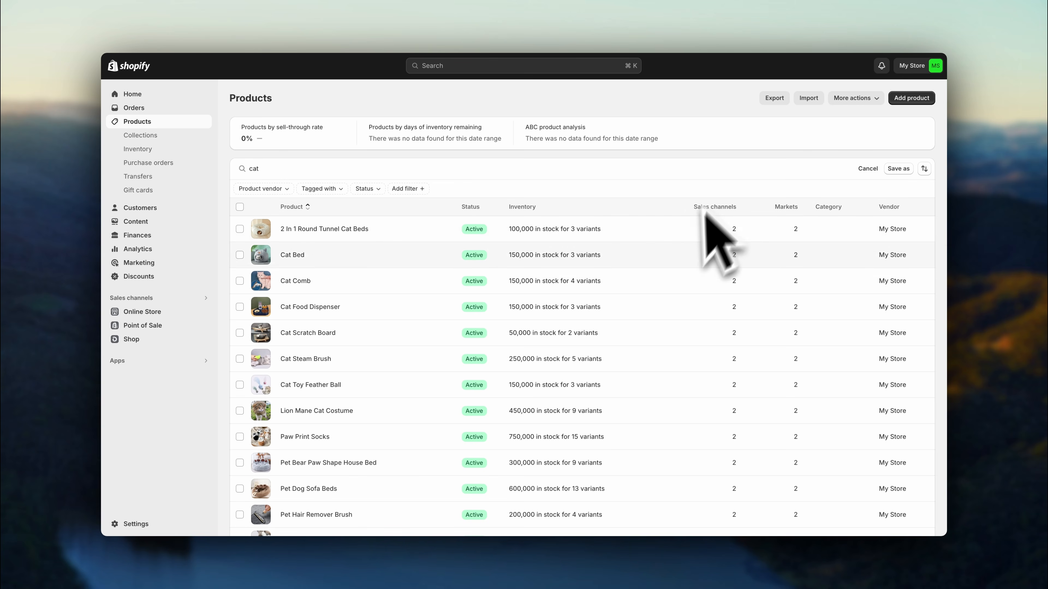
# Step: Look through the store's product list filtered by "cat"
pyautogui.scroll(-3, 685, 289)
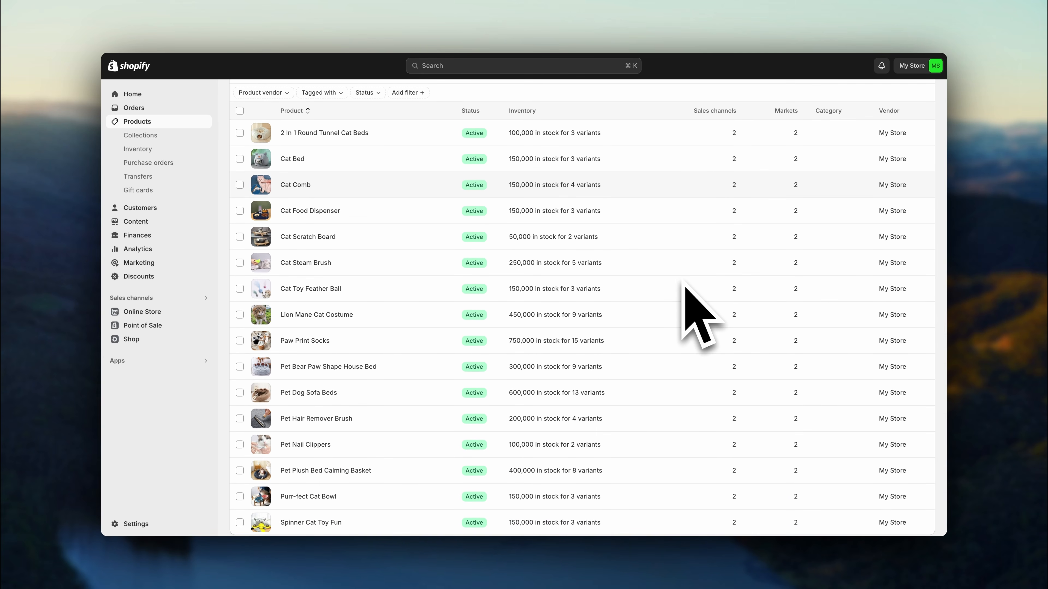
pyautogui.scroll(2, 684, 286)
pyautogui.scroll(1, 685, 286)
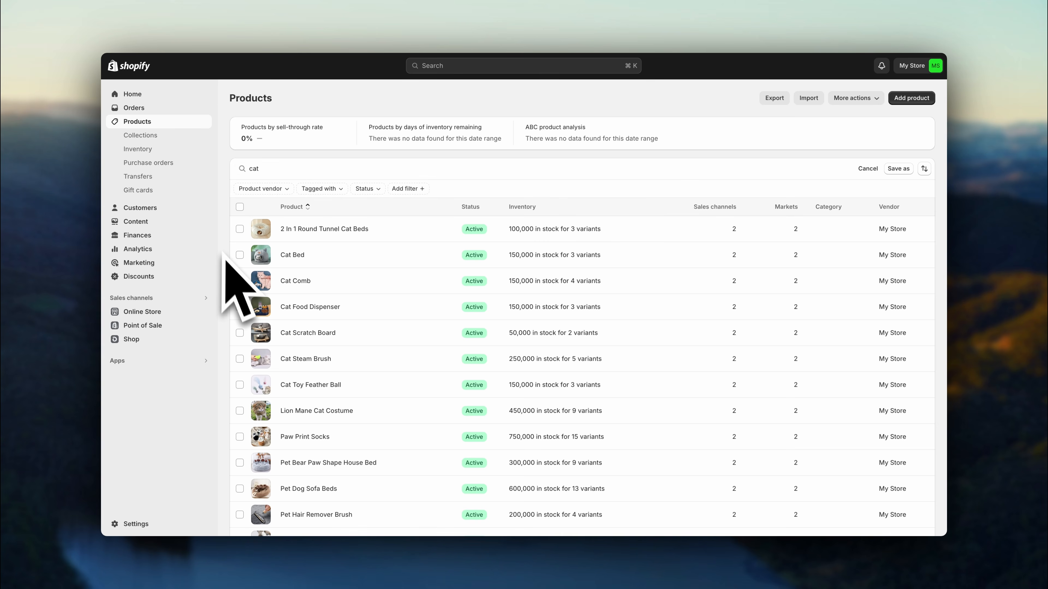
pyautogui.scroll(-3, 228, 290)
pyautogui.scroll(-1, 227, 290)
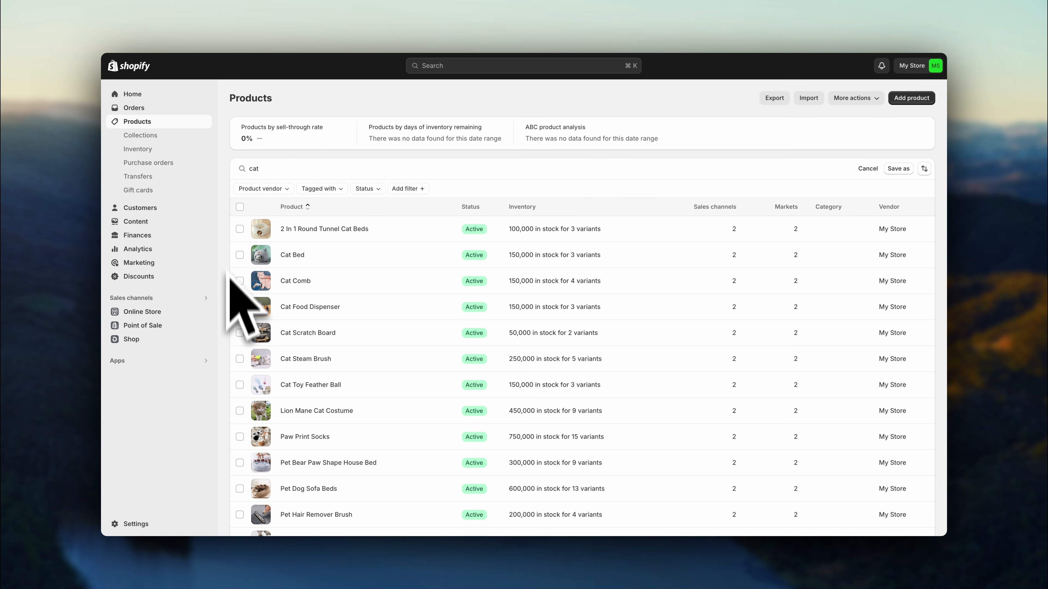
# Step: Start a new collection titled "Dogs" with the Manual collection type
pyautogui.click(201, 137)
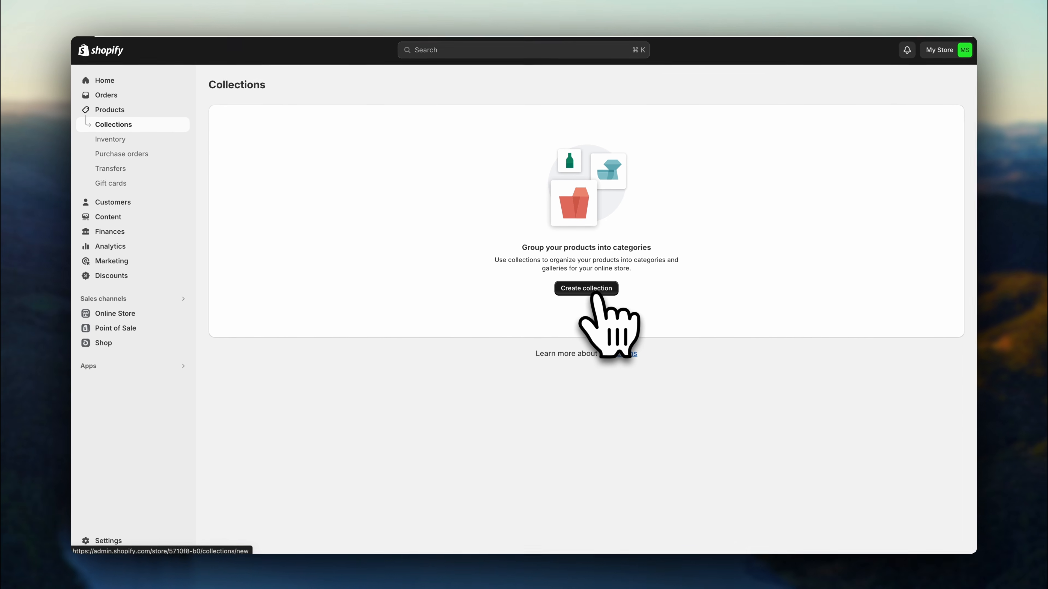
pyautogui.click(594, 291)
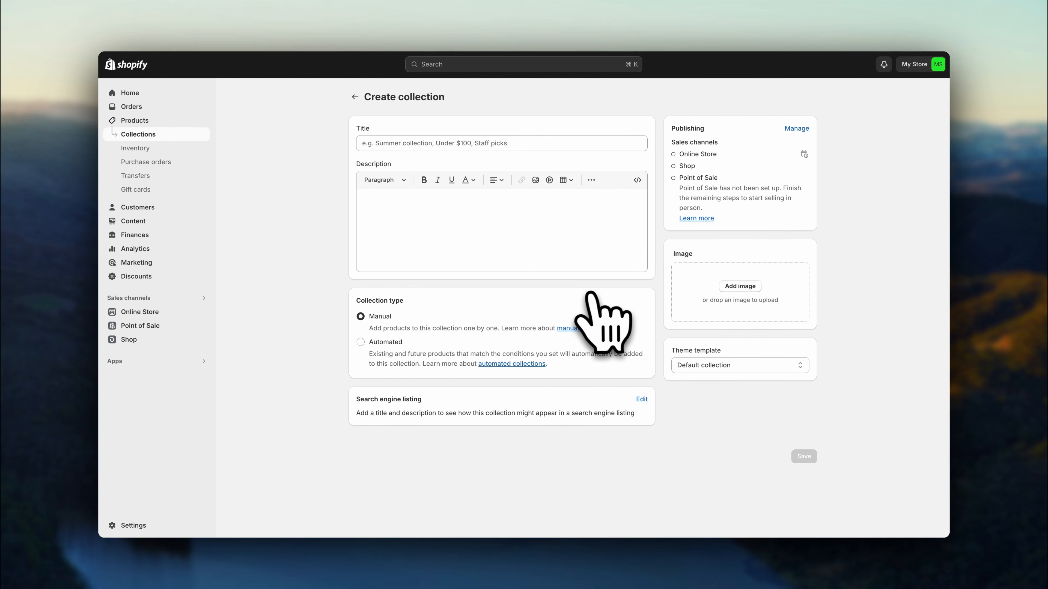
pyautogui.click(406, 143)
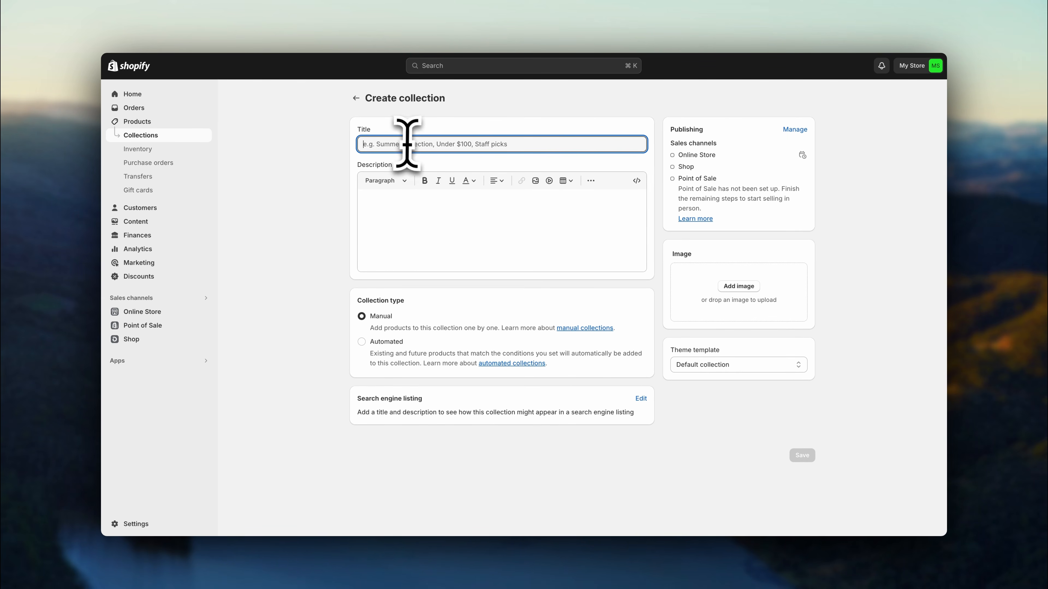
pyautogui.write('Dogs')
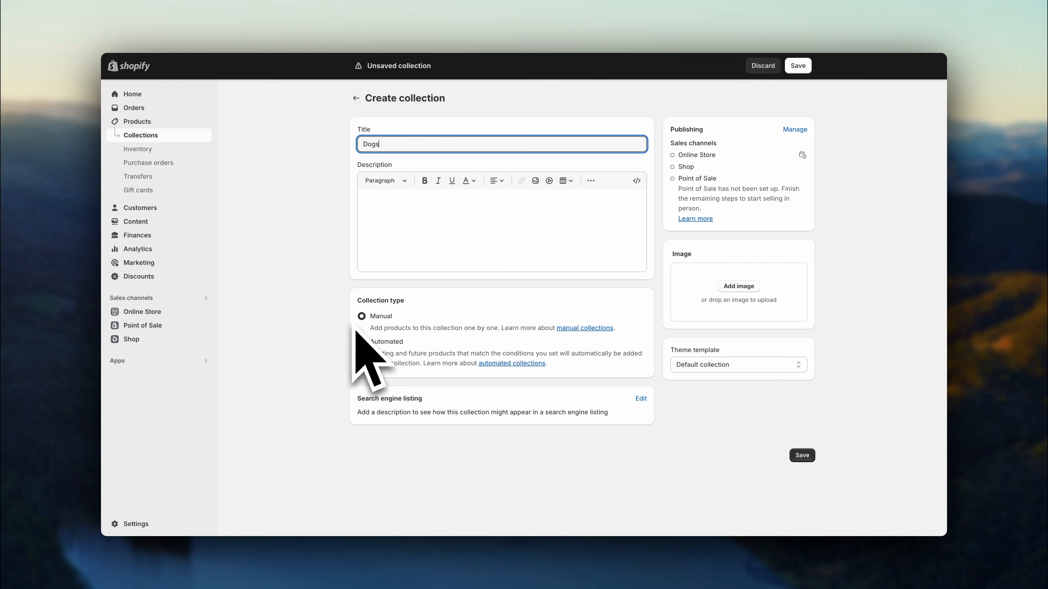
pyautogui.click(362, 318)
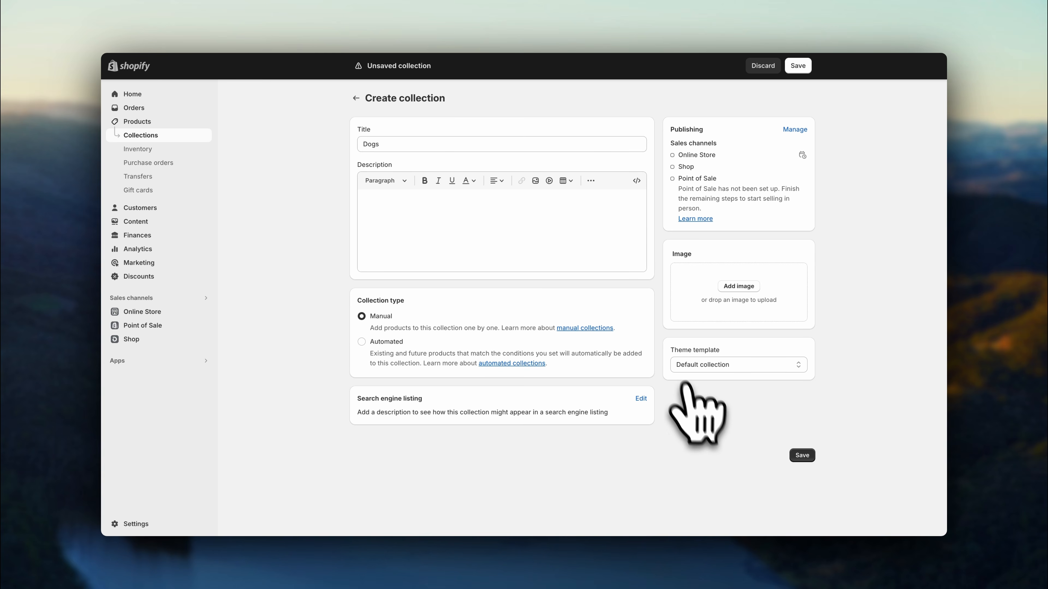
# Step: Add 6.png from the My Awesome Pets 2 folder as the Dogs collection's image
pyautogui.click(755, 289)
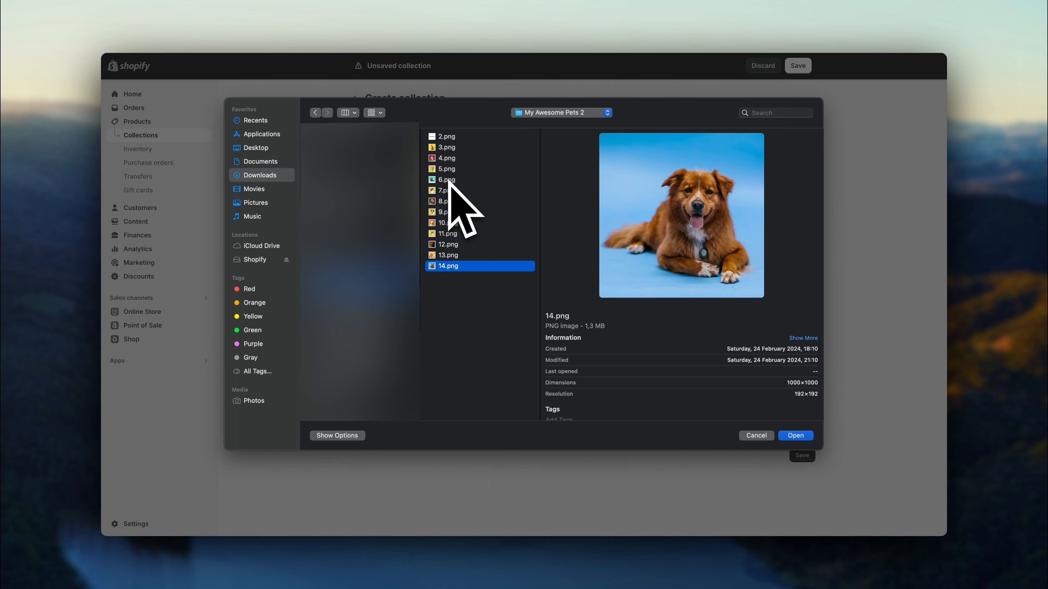
pyautogui.click(448, 181)
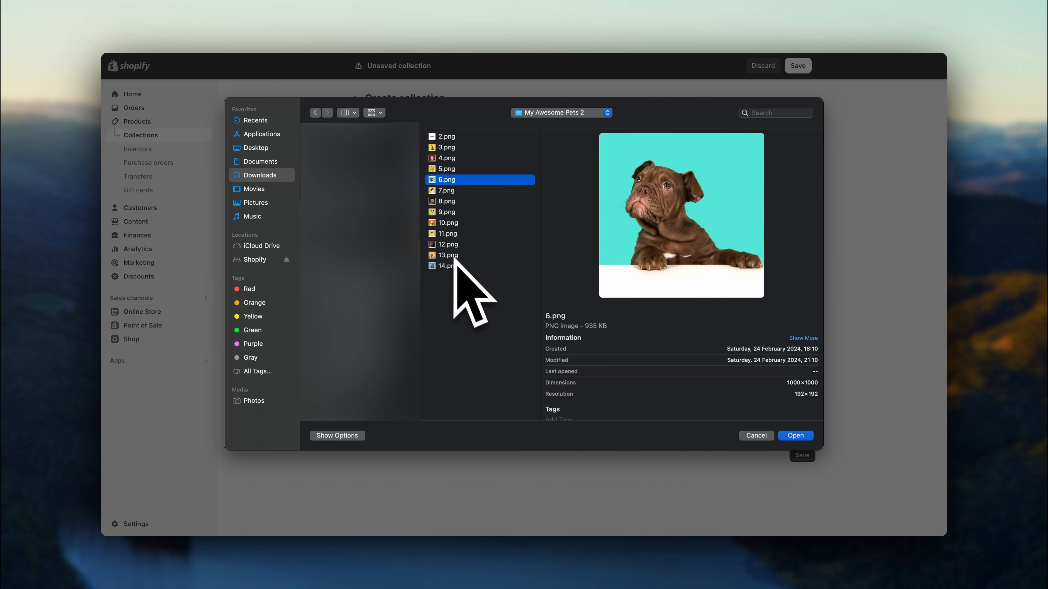
pyautogui.click(794, 437)
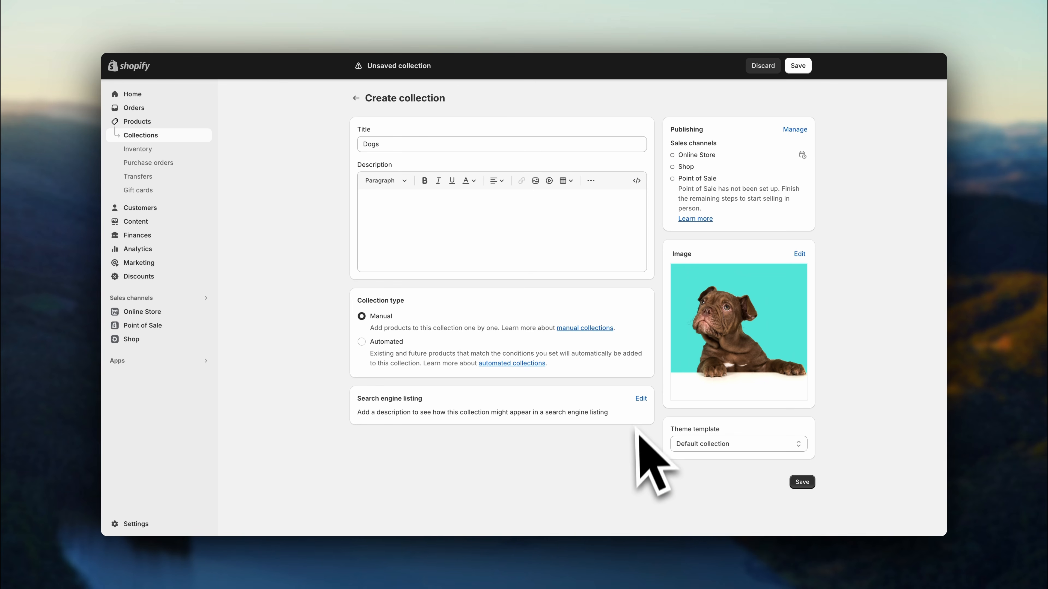
# Step: Set the SEO title "Dog Accessories - Toys, Clothing, Bowls, Beds | My Awesome Pets", add a description covering dog products and free worldwide shipping, and save
pyautogui.click(640, 398)
pyautogui.scroll(-3, 644, 407)
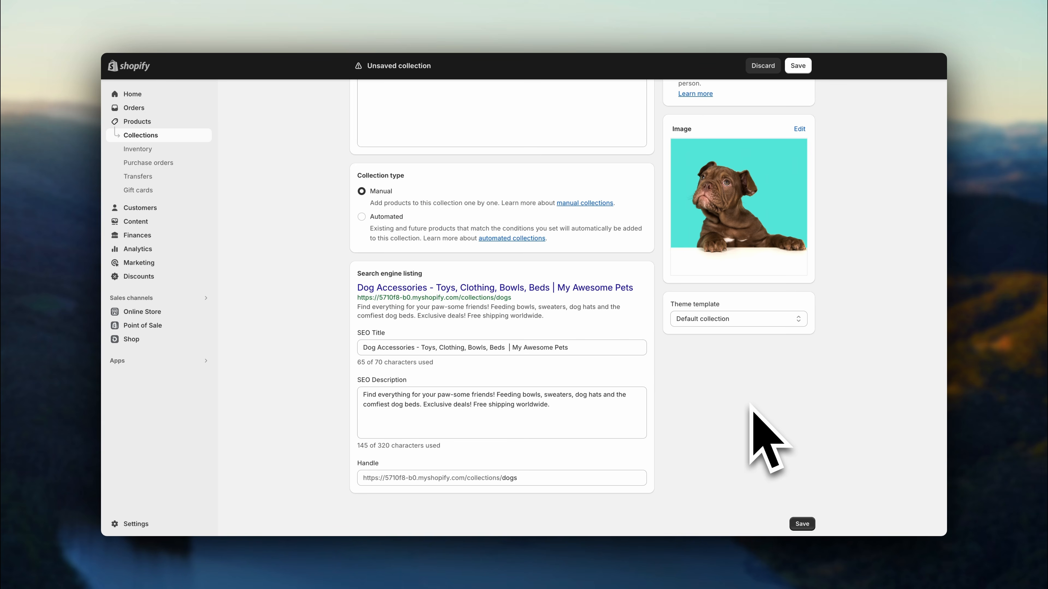
pyautogui.scroll(3, 870, 384)
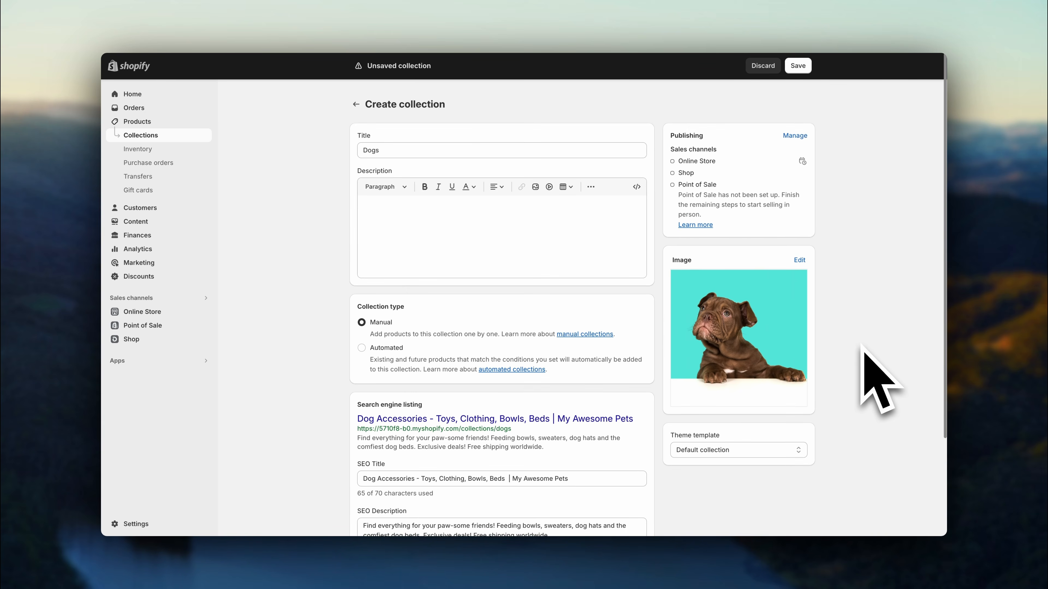
pyautogui.click(798, 66)
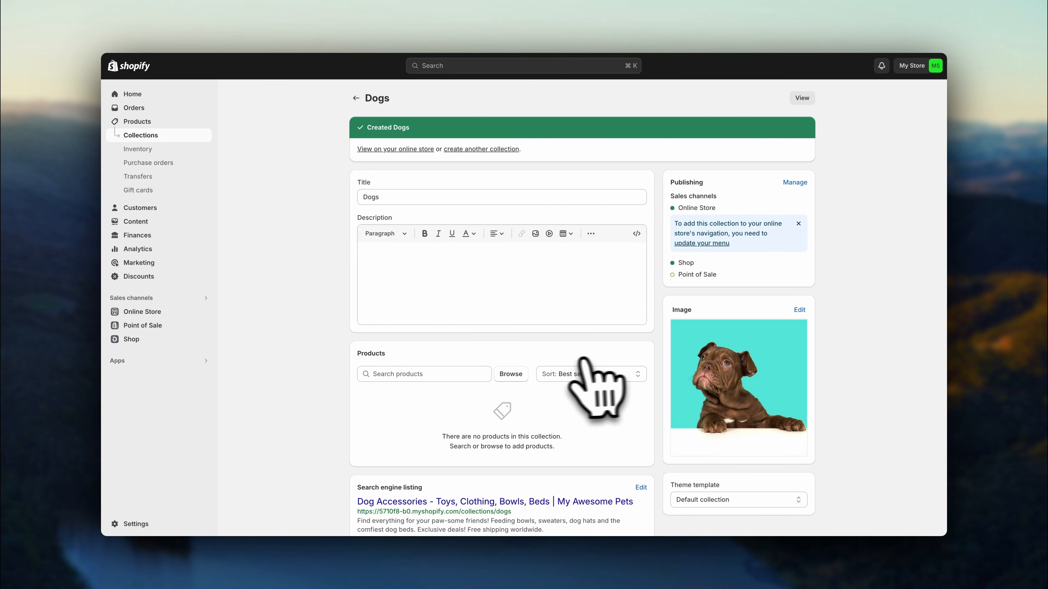
# Step: Add Canine Cap, Dinobite, Justin jacket, Bear Paw bed, Dog Sofa Beds, Plush Calming Basket, Rainbow Sweater and Suction Cup Toy to the Dogs collection
pyautogui.click(516, 376)
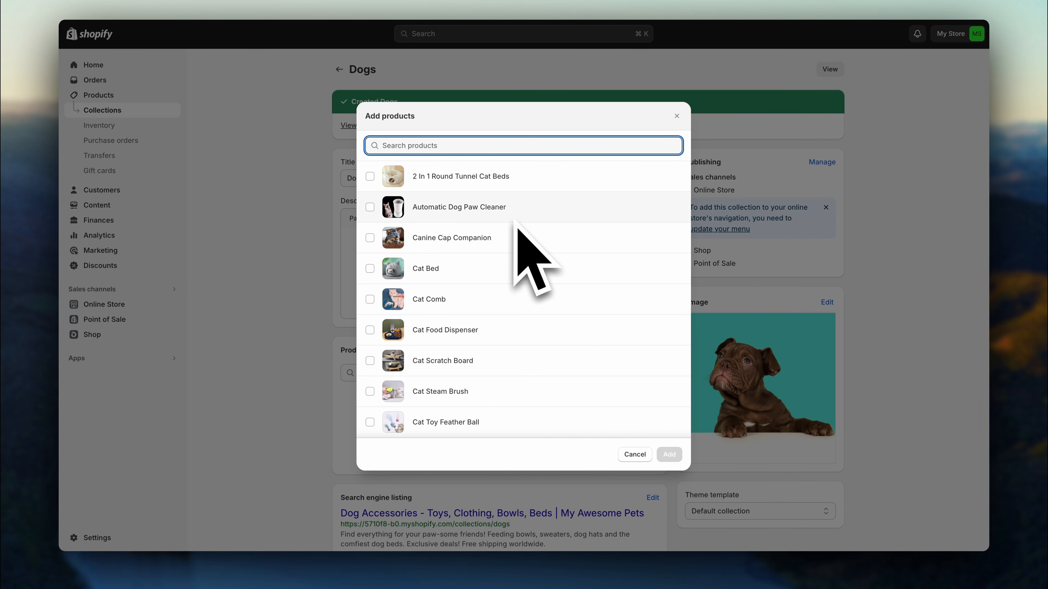
pyautogui.click(516, 236)
pyautogui.scroll(-3, 511, 235)
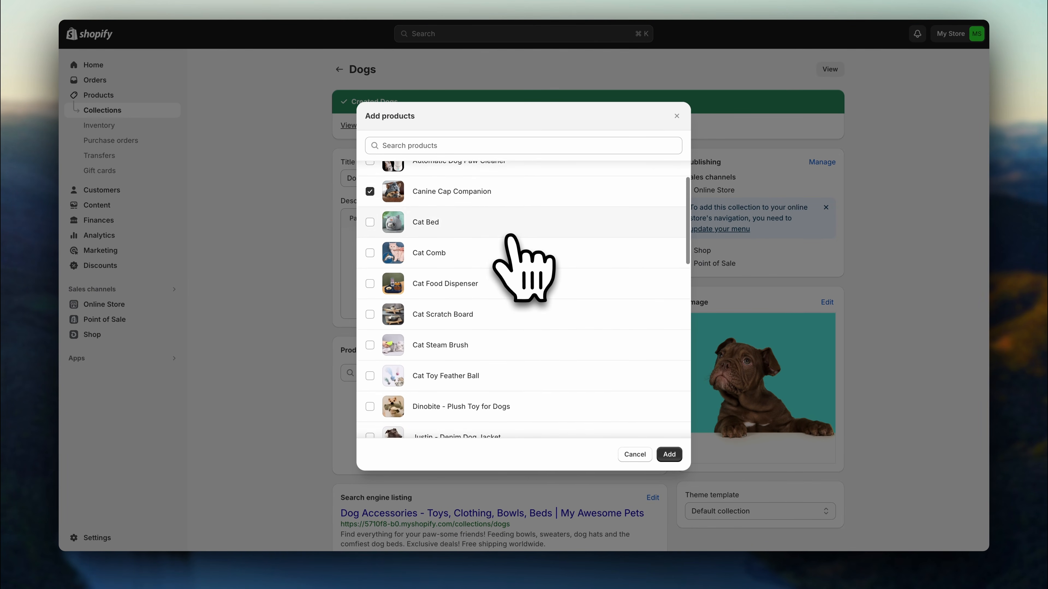
pyautogui.scroll(-3, 511, 234)
pyautogui.click(510, 236)
pyautogui.scroll(-4, 510, 235)
pyautogui.click(510, 238)
pyautogui.scroll(-3, 510, 235)
pyautogui.click(510, 236)
pyautogui.scroll(-2, 511, 237)
pyautogui.click(510, 252)
pyautogui.scroll(-1, 510, 253)
pyautogui.click(513, 301)
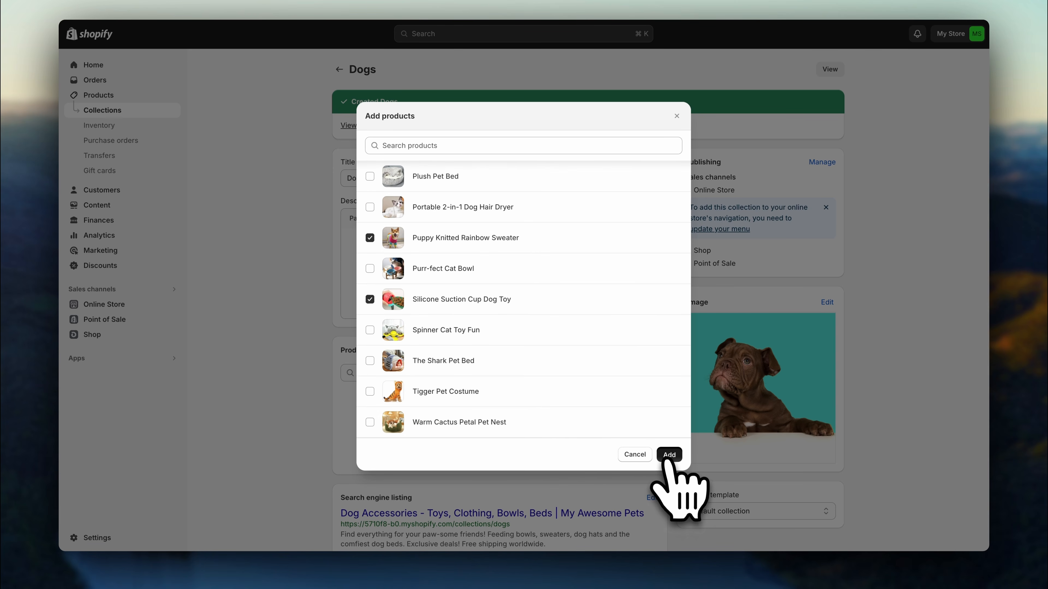
pyautogui.click(667, 453)
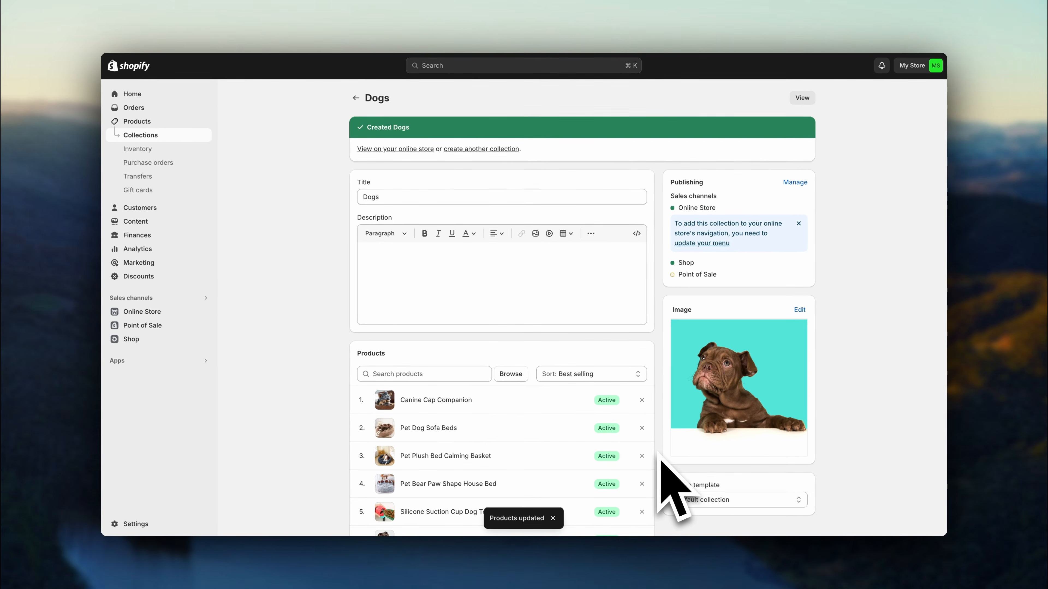
# Step: Set the Dogs collection's product sorting to Manually
pyautogui.scroll(-5, 658, 343)
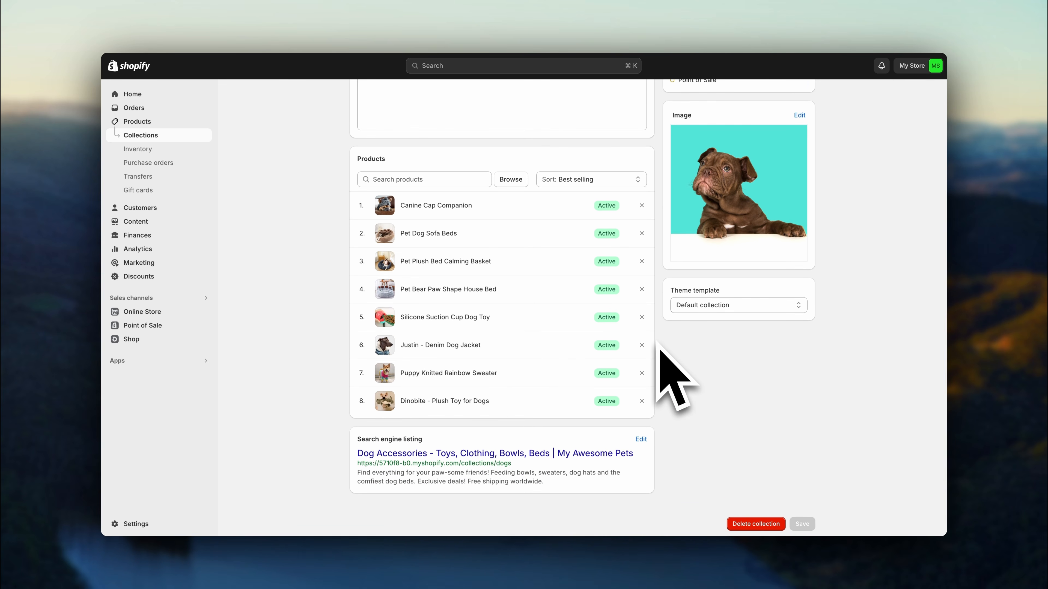
pyautogui.click(627, 180)
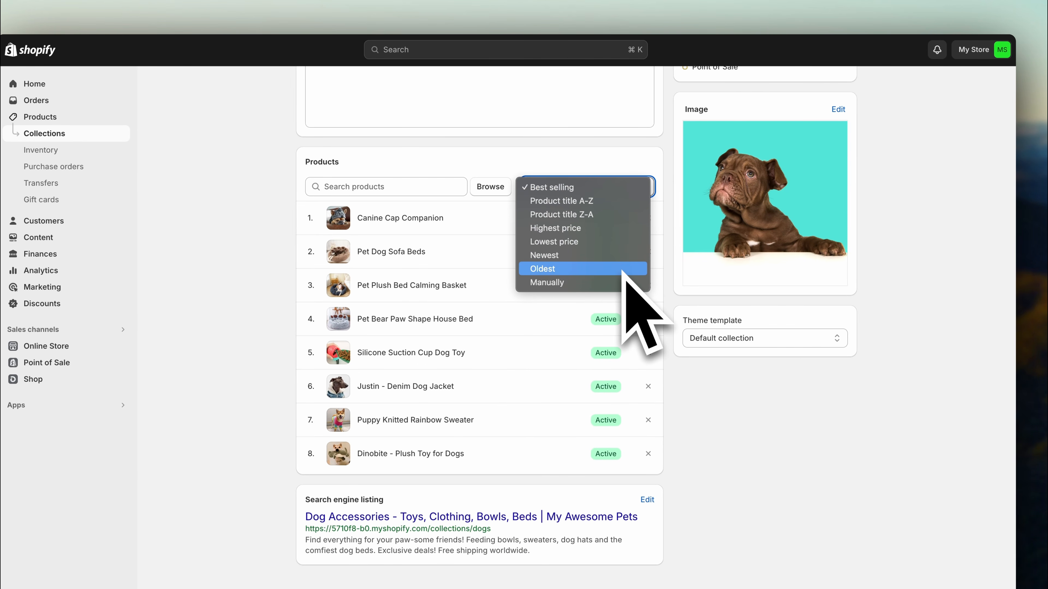
pyautogui.click(622, 283)
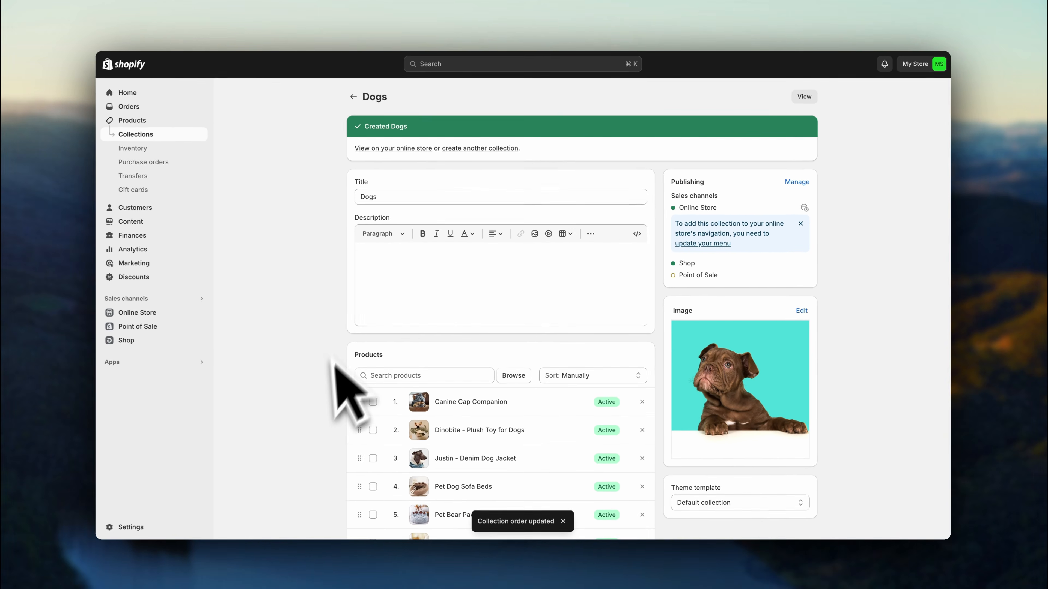
# Step: Order the collection to start with Dinobite, Pet Bear Paw Shape House Bed, Pet Plush Bed Calming Basket and Silicone Suction Cup Dog Toy
pyautogui.scroll(-5, 269, 432)
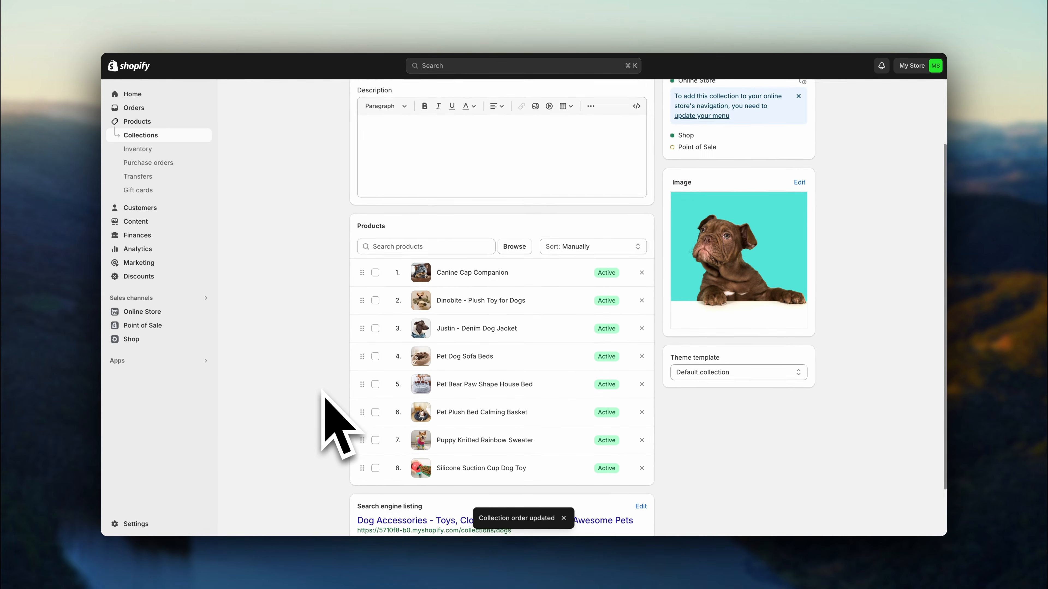
pyautogui.scroll(-2, 323, 392)
pyautogui.moveTo(362, 264); pyautogui.dragTo(361, 238)
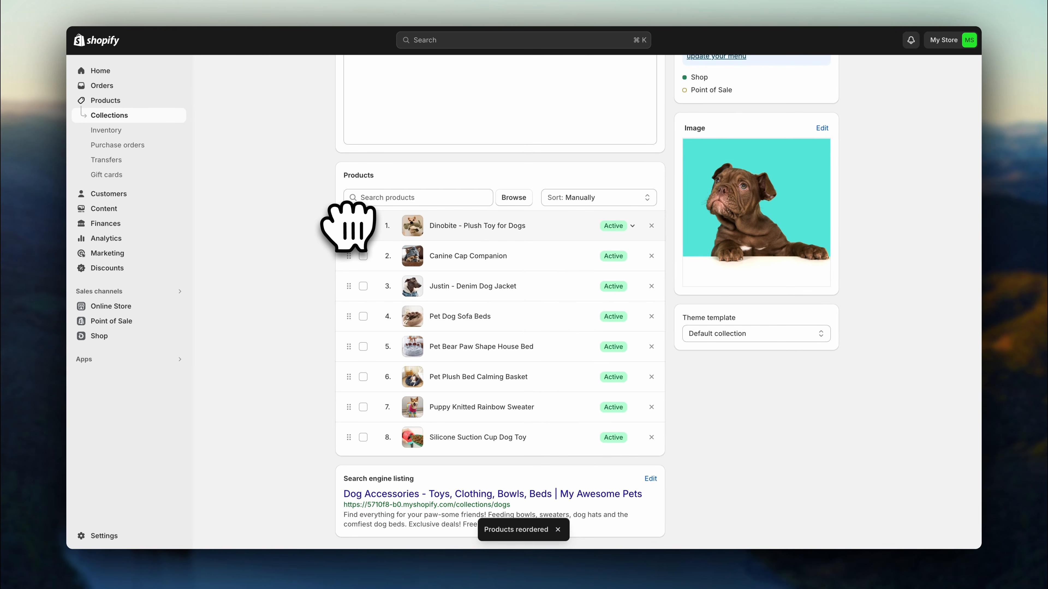
pyautogui.moveTo(349, 347); pyautogui.dragTo(350, 253)
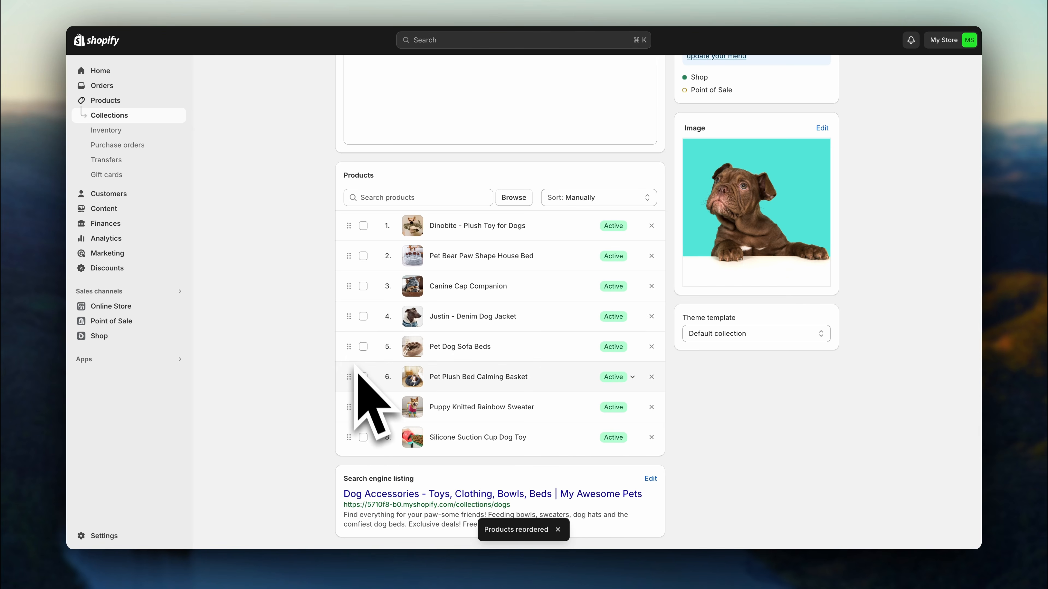
pyautogui.moveTo(350, 377); pyautogui.dragTo(354, 286)
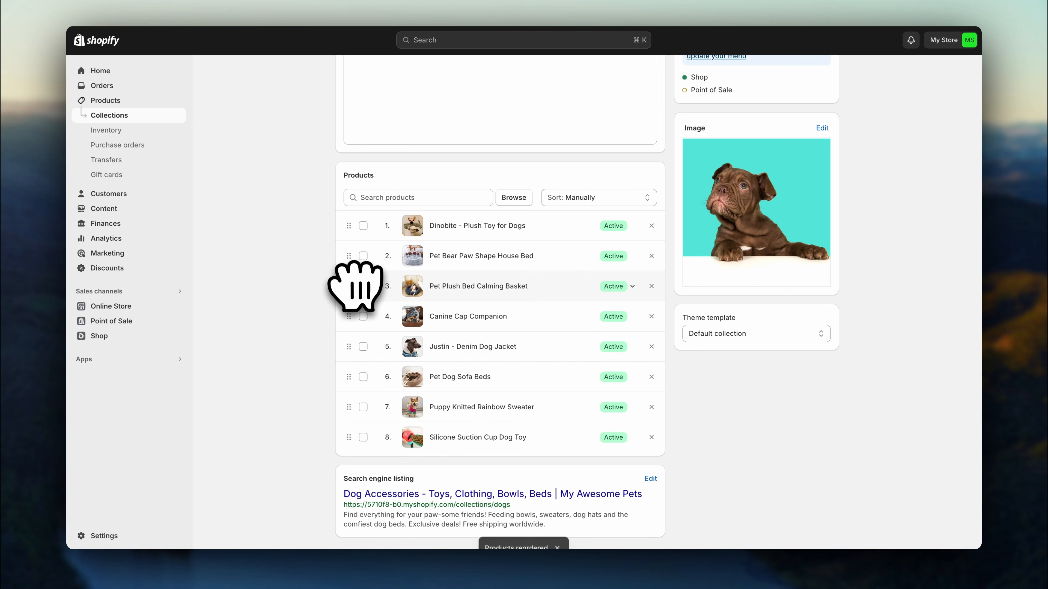
pyautogui.moveTo(348, 438); pyautogui.dragTo(353, 318)
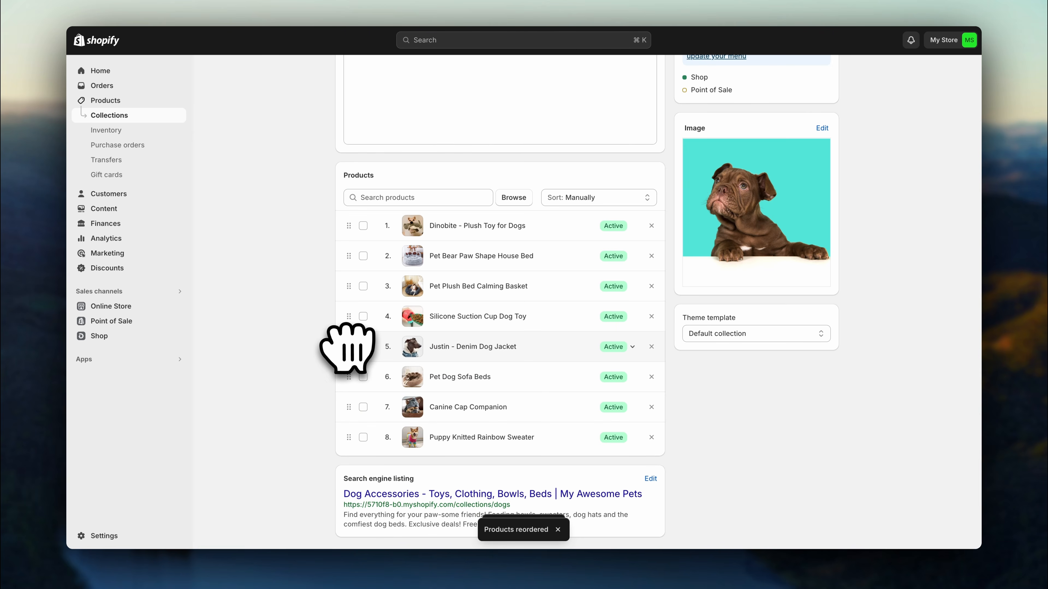
pyautogui.scroll(3, 327, 355)
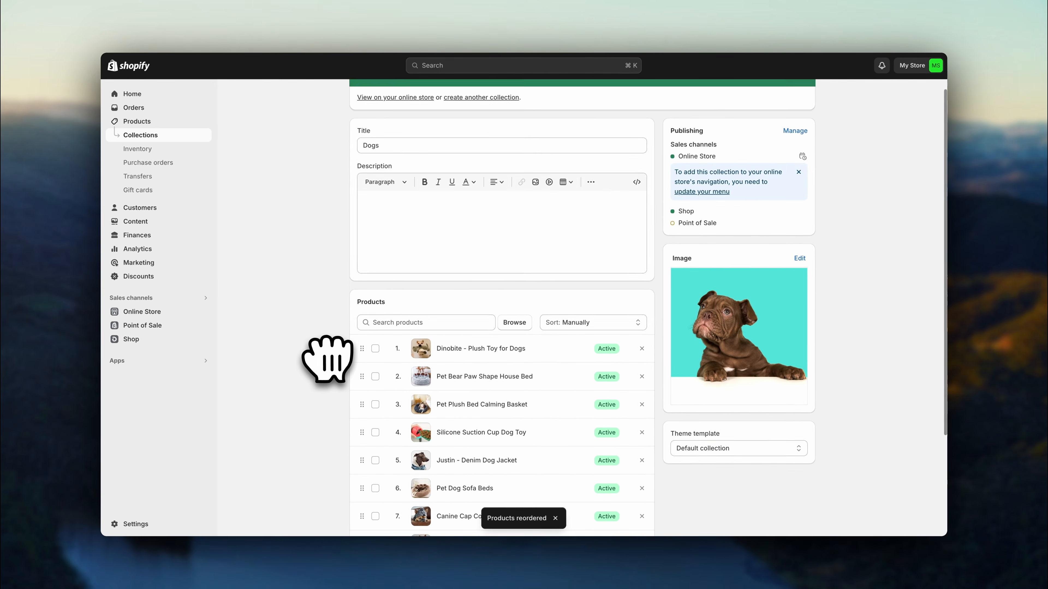
pyautogui.scroll(2, 328, 355)
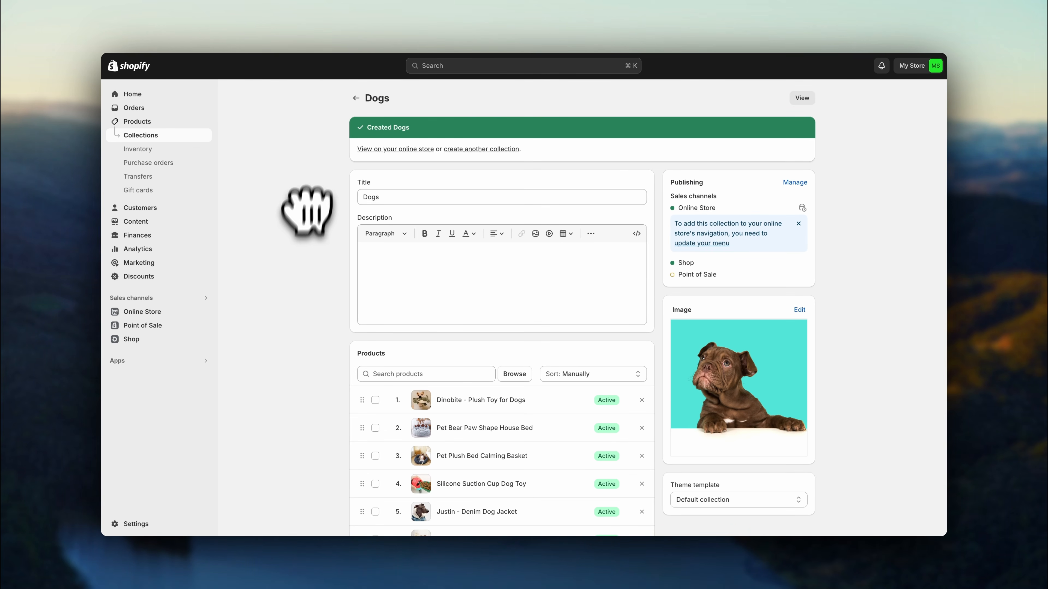
# Step: Return to the collections list and open the form for creating another collection
pyautogui.click(357, 98)
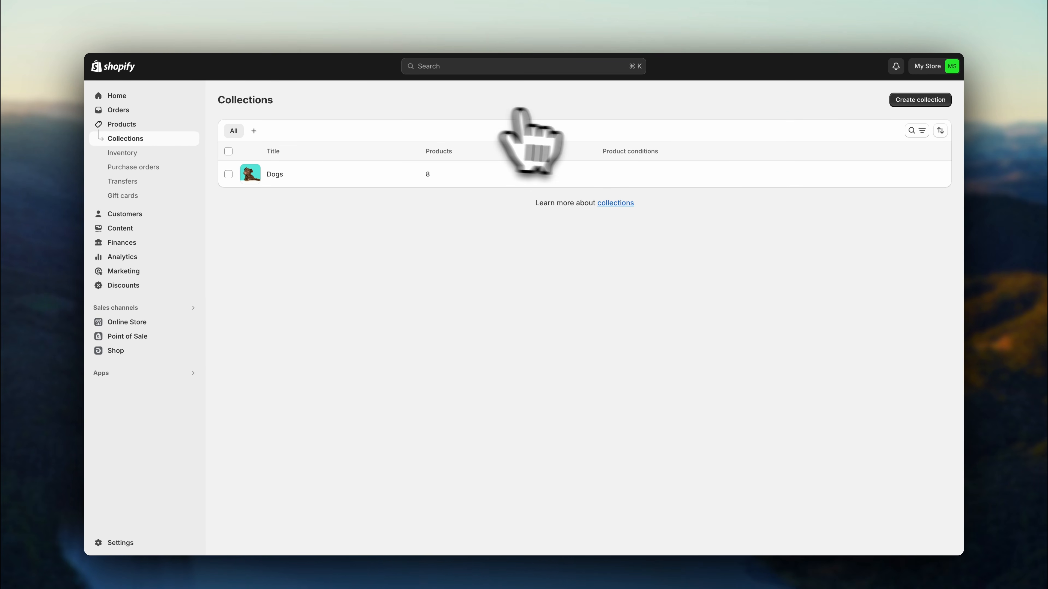
pyautogui.click(903, 109)
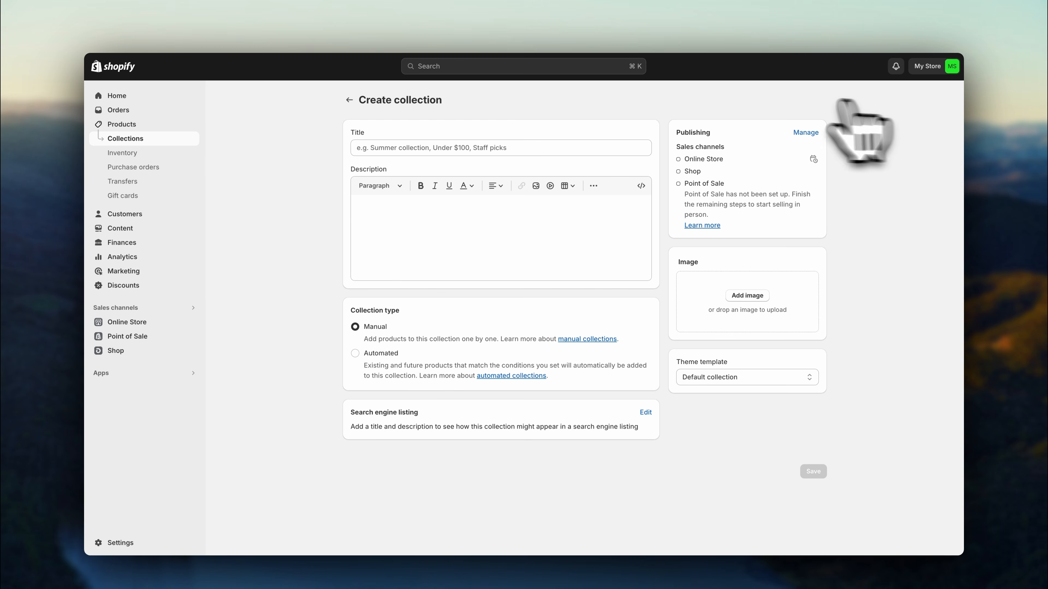
pyautogui.click(600, 149)
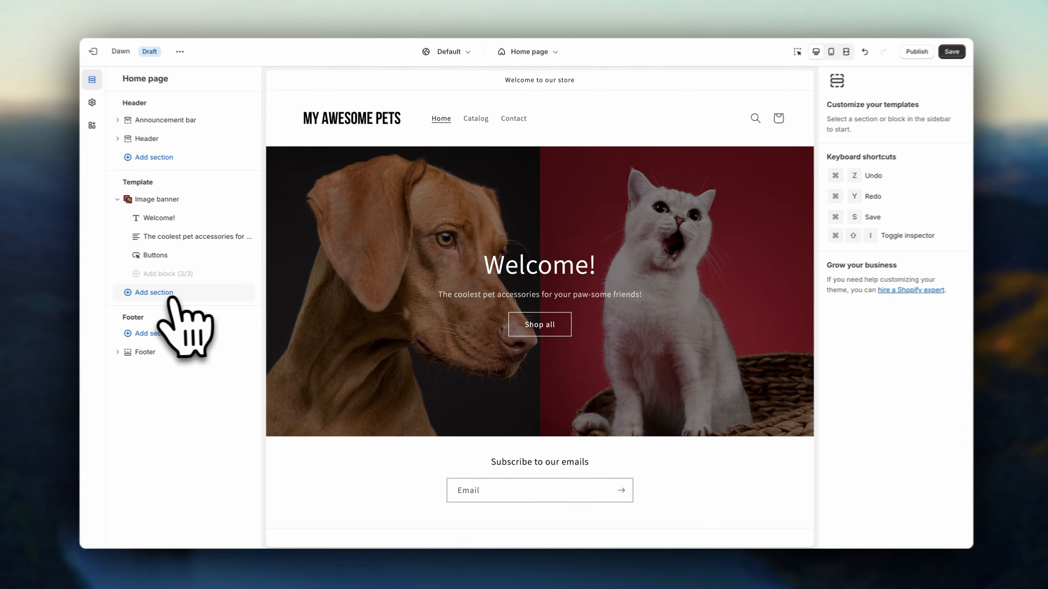
# Step: Add a Featured collection section below the home page's image banner in the Dawn theme and assign the Dogs collection to it
pyautogui.click(173, 297)
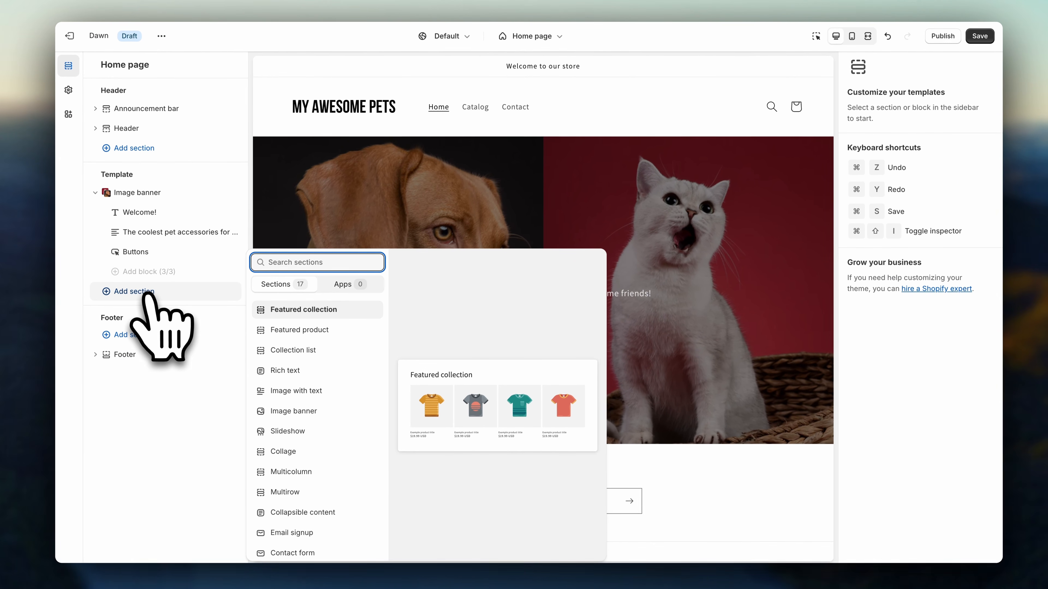
pyautogui.click(289, 316)
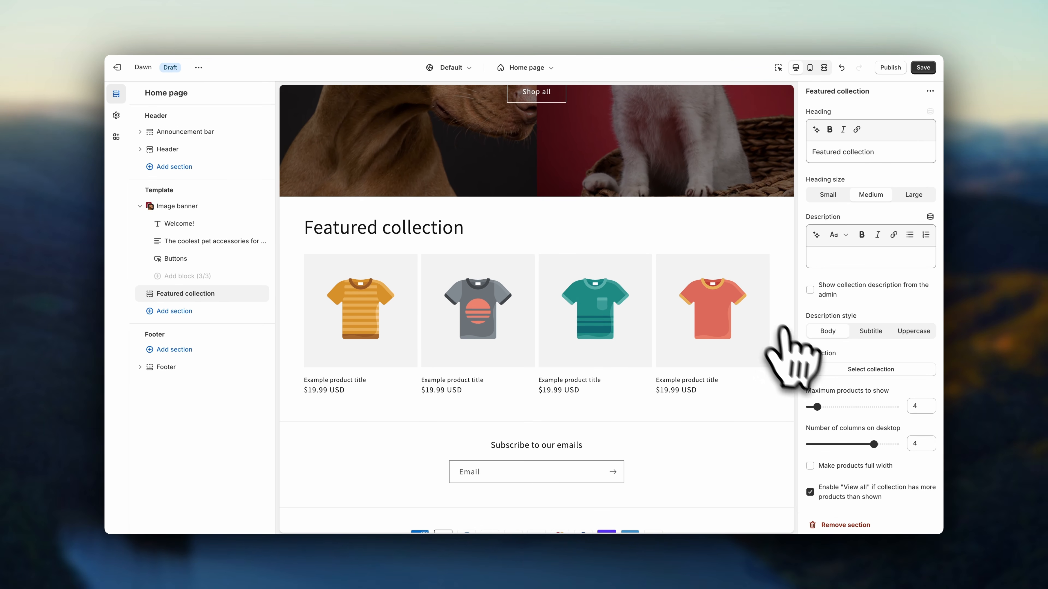
pyautogui.click(841, 373)
pyautogui.click(840, 408)
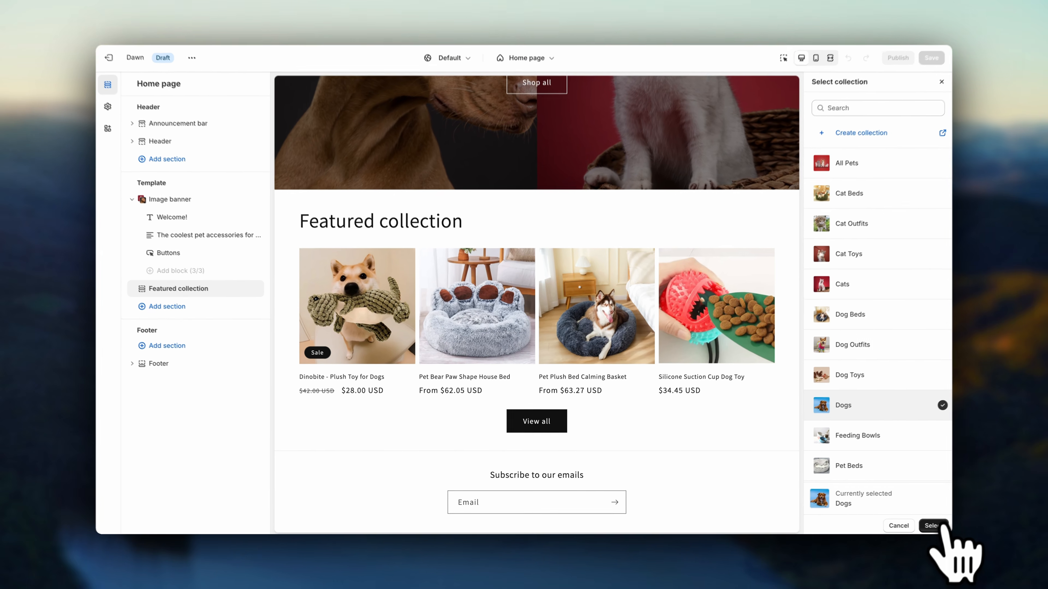
pyautogui.click(932, 525)
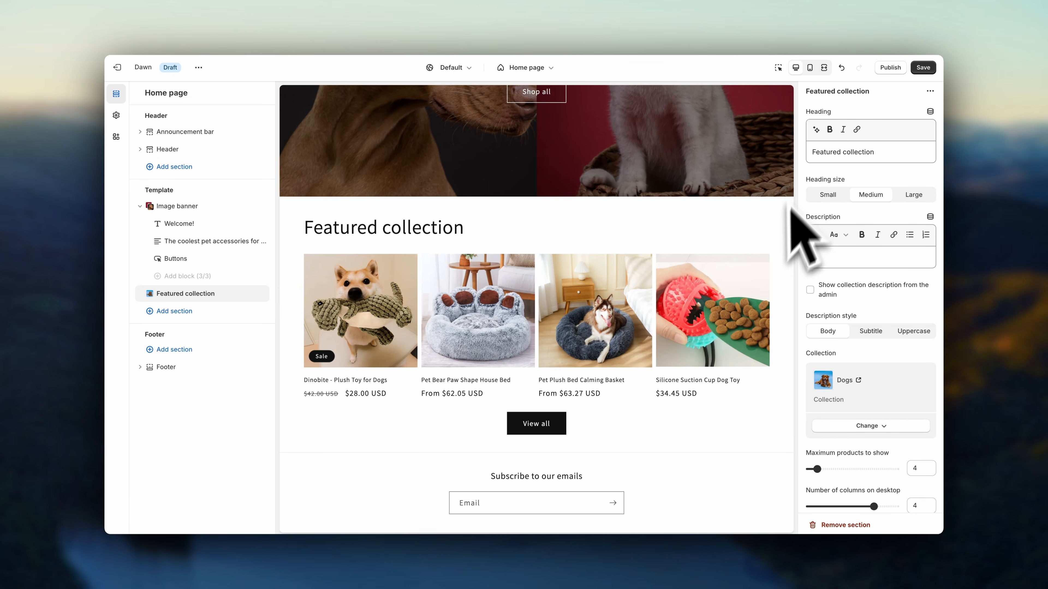
# Step: Clear the heading text of the home page's Featured collection section
pyautogui.click(878, 152)
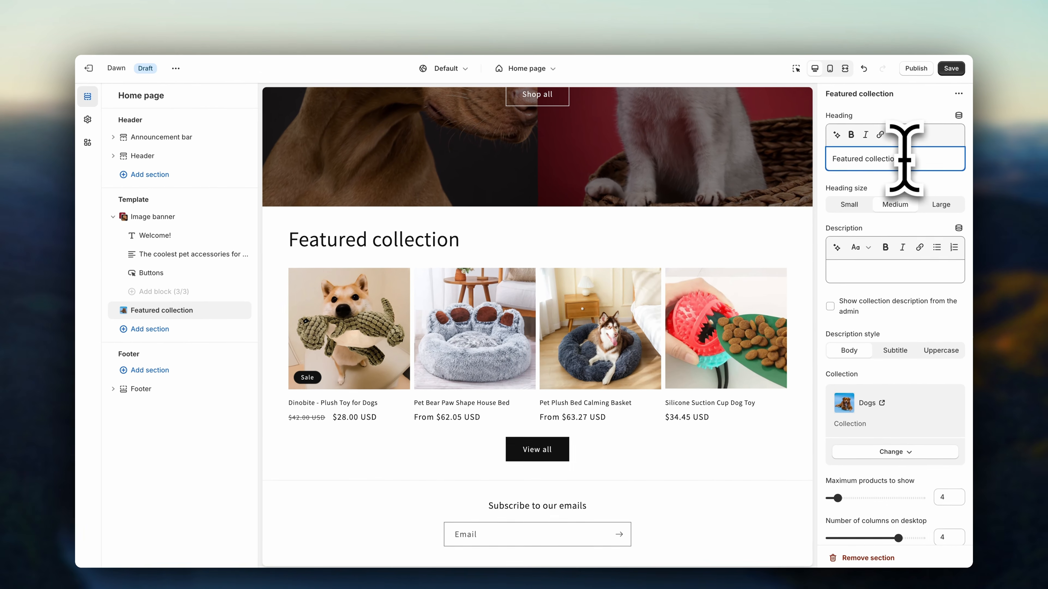
pyautogui.tripleClick(903, 159)
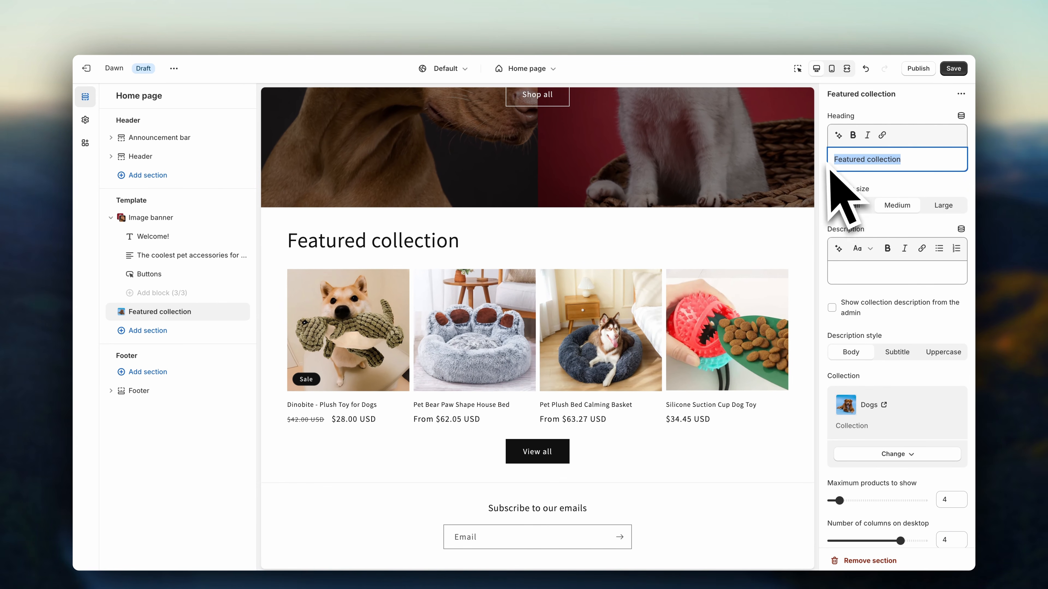
pyautogui.press('BackSpace')
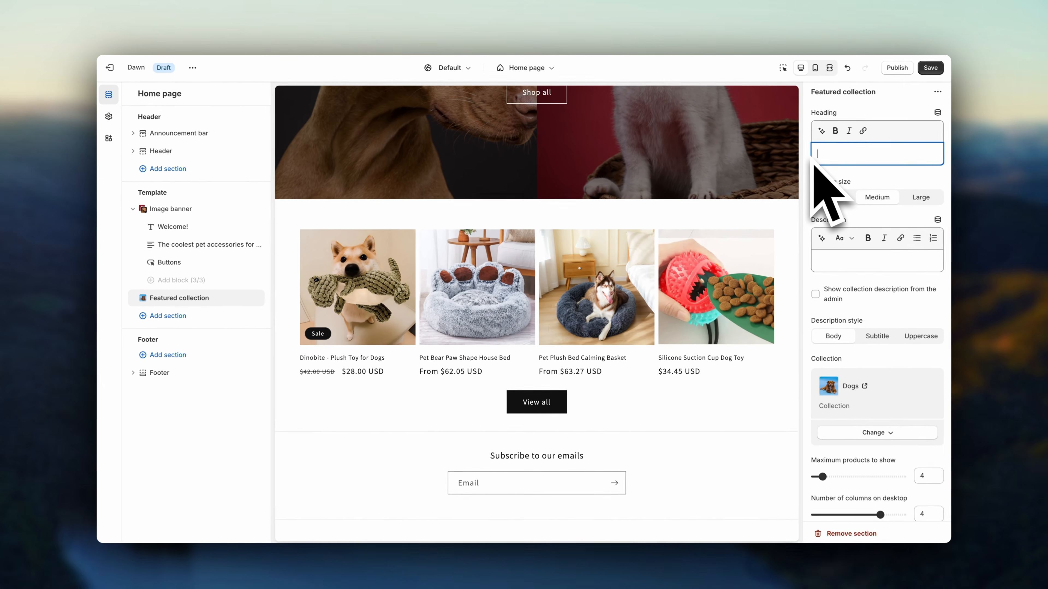
# Step: Set the Featured collection section to show at most 8 products in 4 desktop columns and disable its "View all" option
pyautogui.scroll(-4, 806, 432)
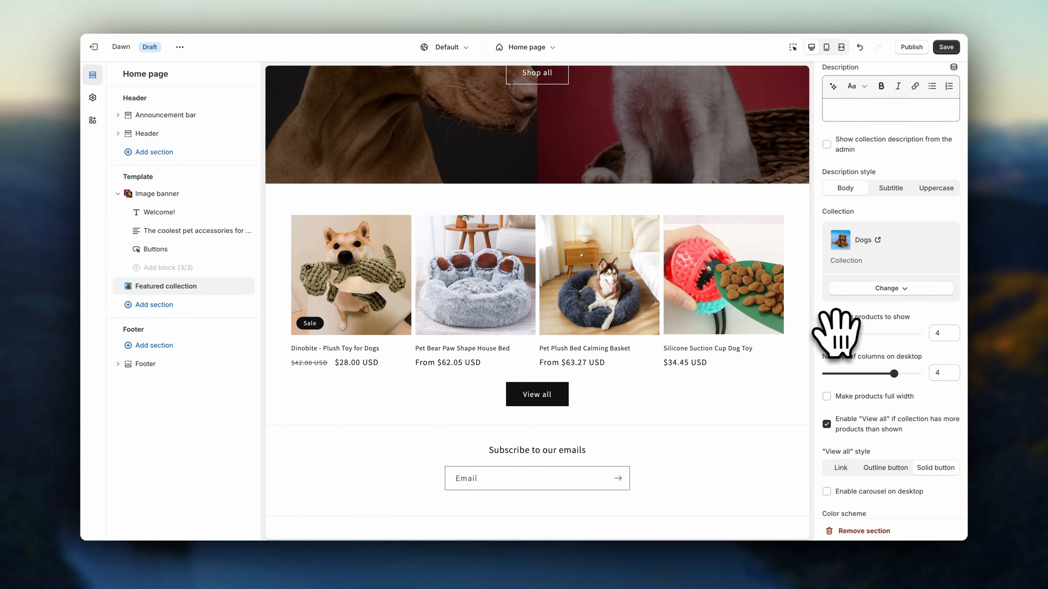
pyautogui.moveTo(817, 338); pyautogui.dragTo(856, 332)
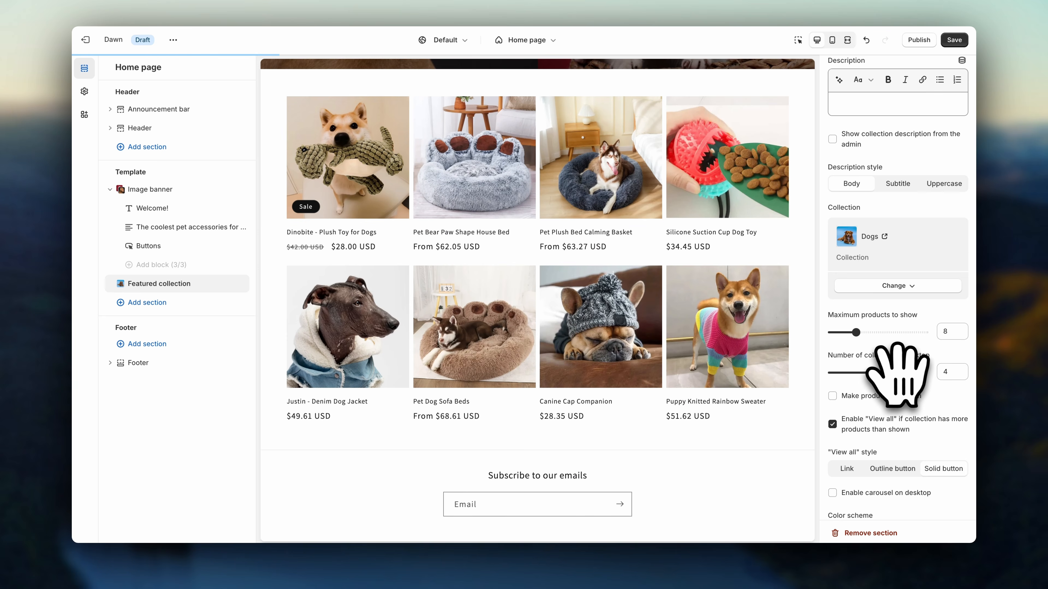
pyautogui.moveTo(913, 373); pyautogui.dragTo(903, 371)
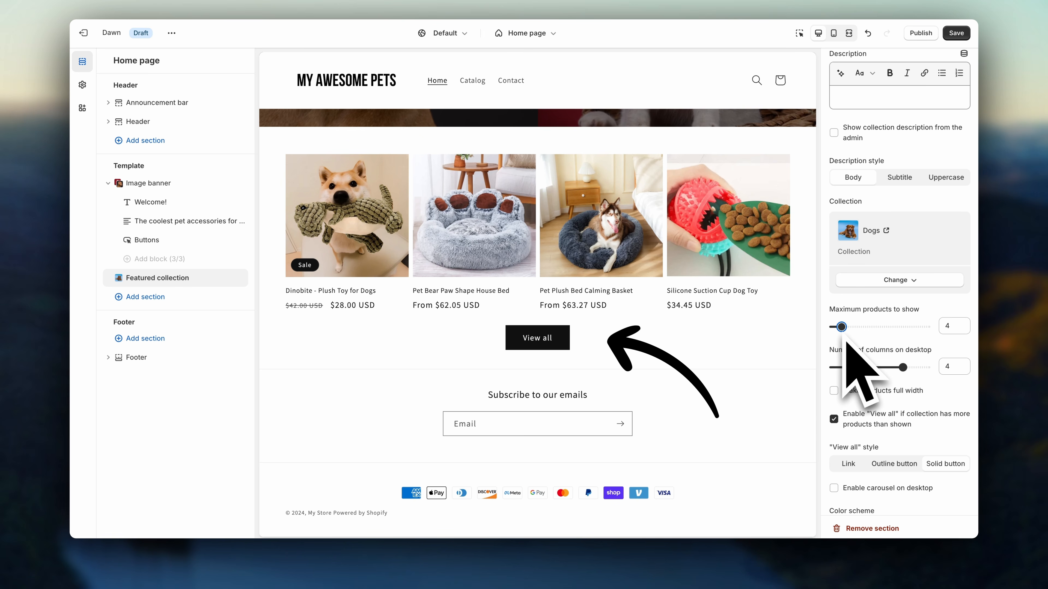
pyautogui.click(834, 418)
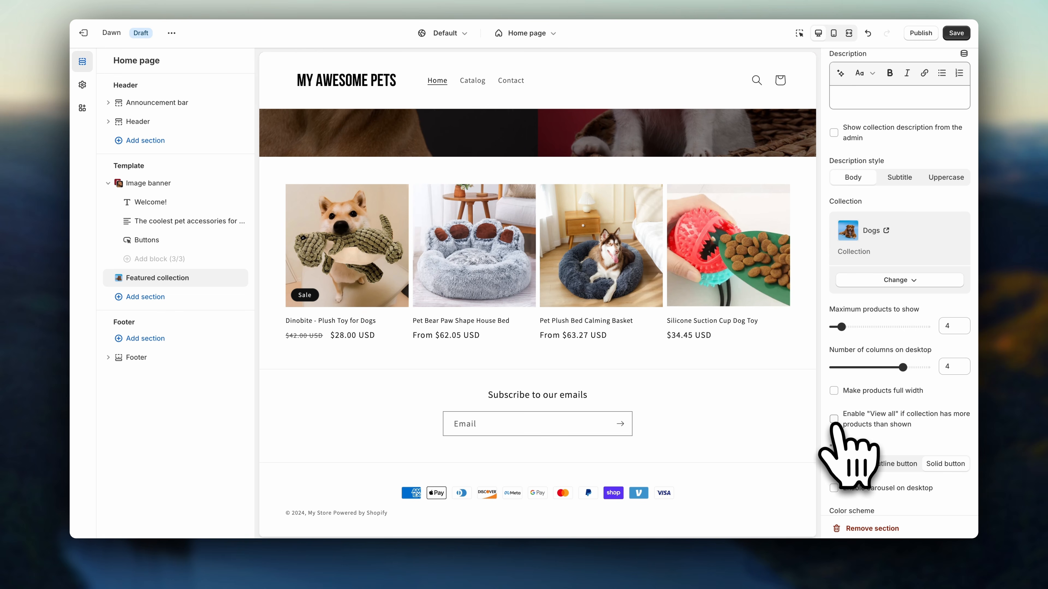
# Step: Try out the desktop carousel on the featured products by paging forward and back, and switch it off again
pyautogui.scroll(-3, 866, 429)
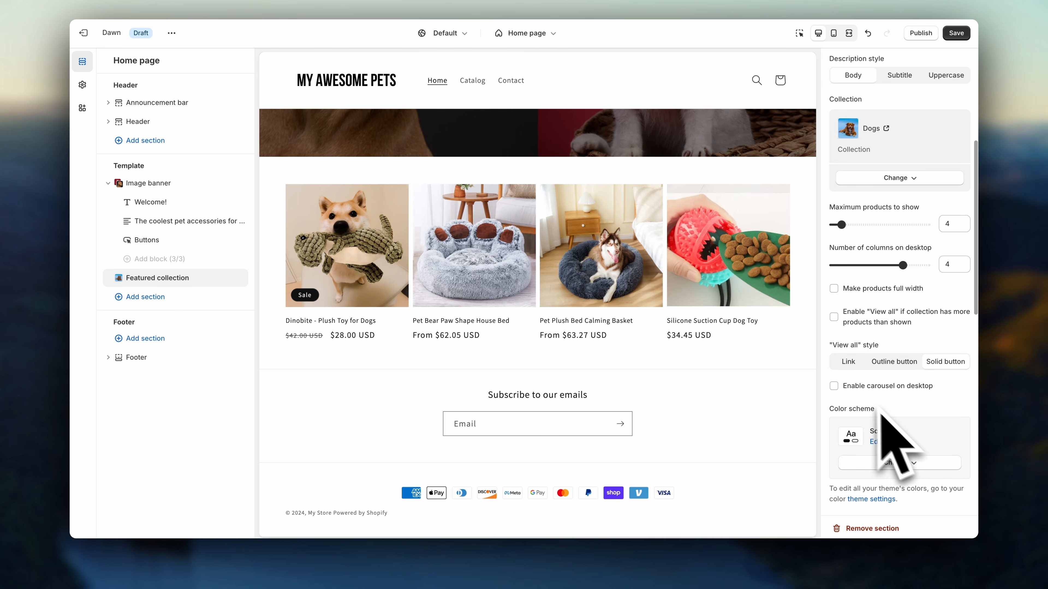
pyautogui.click(833, 386)
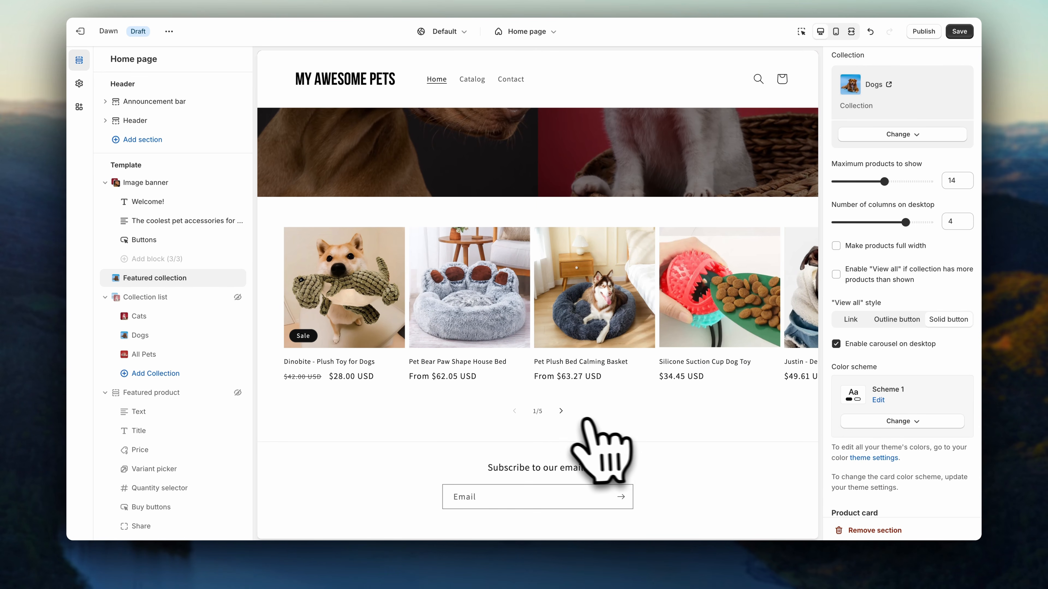
pyautogui.click(560, 409)
pyautogui.click(560, 410)
pyautogui.click(560, 411)
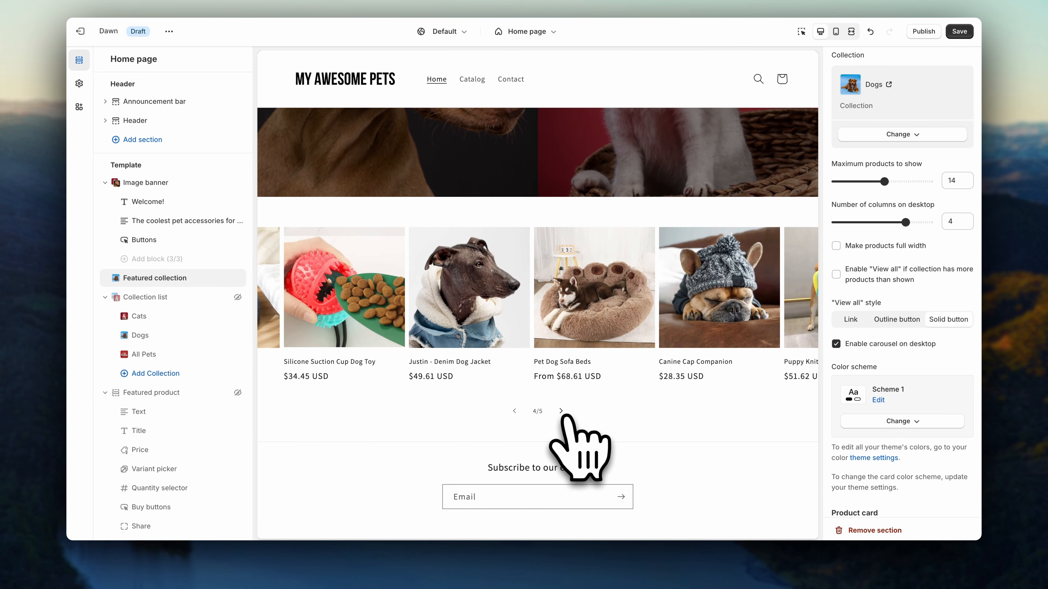
pyautogui.click(560, 411)
pyautogui.click(516, 412)
pyautogui.click(515, 411)
pyautogui.click(515, 411)
pyautogui.click(516, 411)
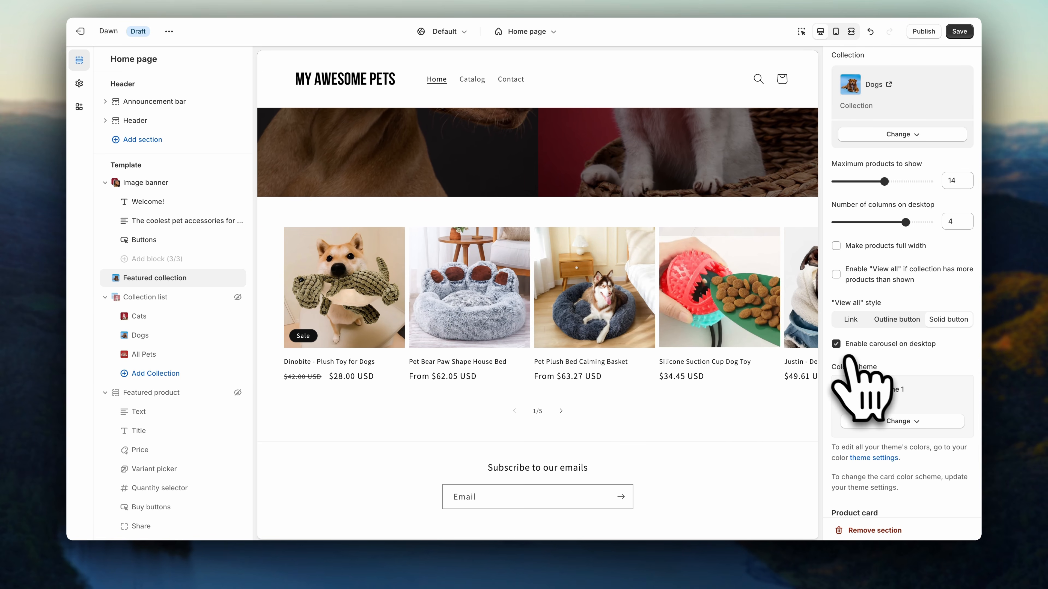
pyautogui.click(836, 344)
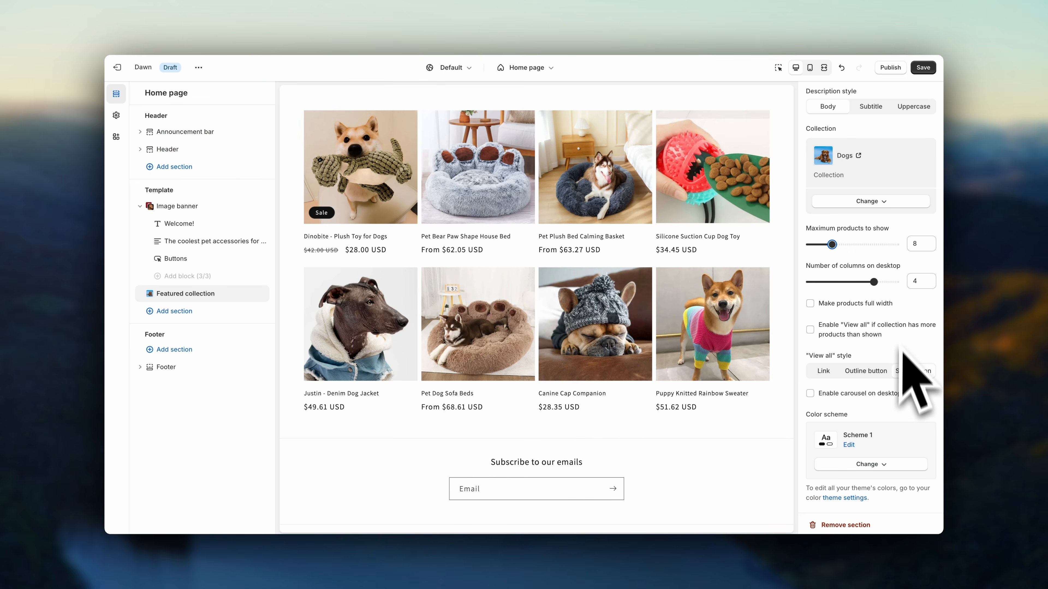
# Step: Enable showing the second image on hover for the Featured collection's product cards
pyautogui.scroll(-5, 949, 367)
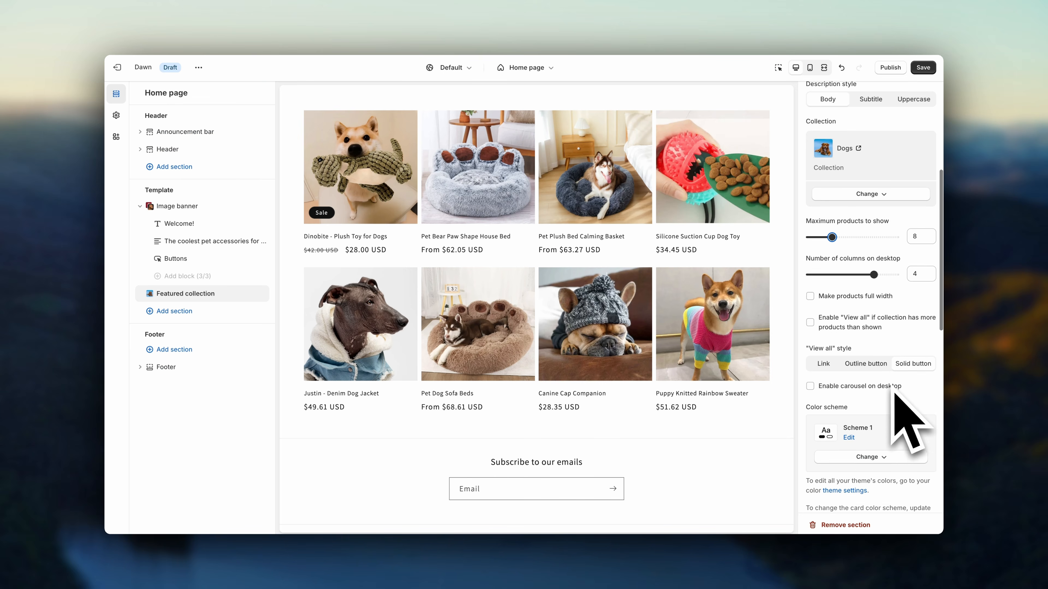
pyautogui.scroll(-3, 897, 384)
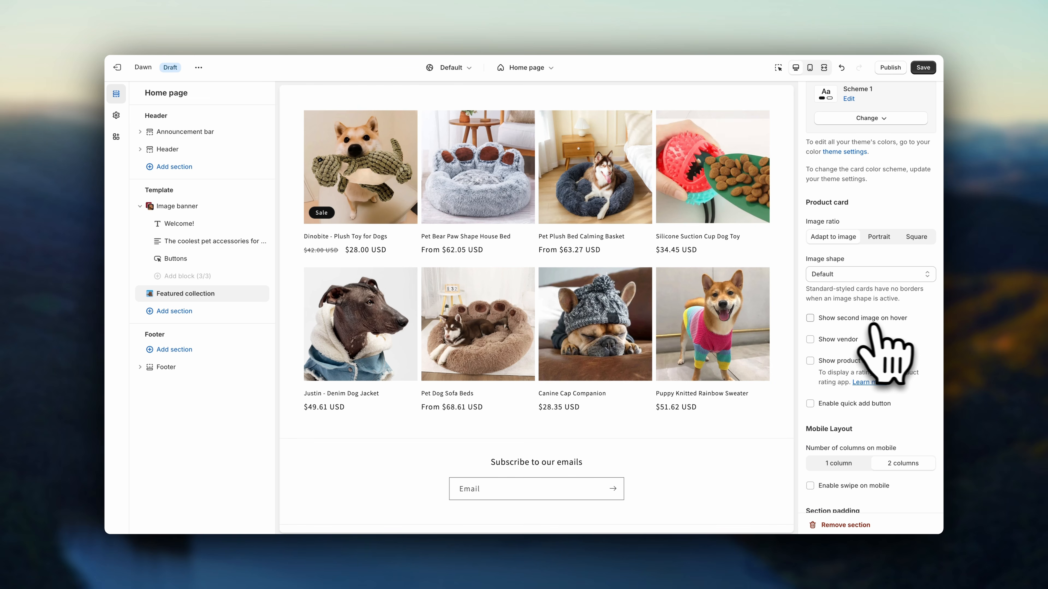
pyautogui.click(821, 322)
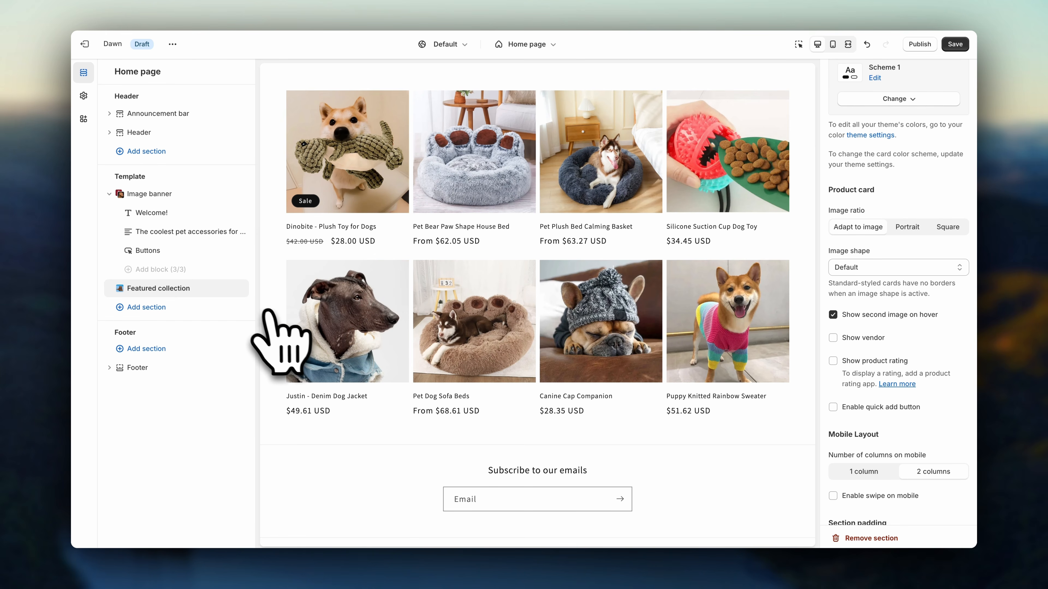
# Step: Add a Collection list section below the Featured collection section and clear its heading
pyautogui.click(160, 309)
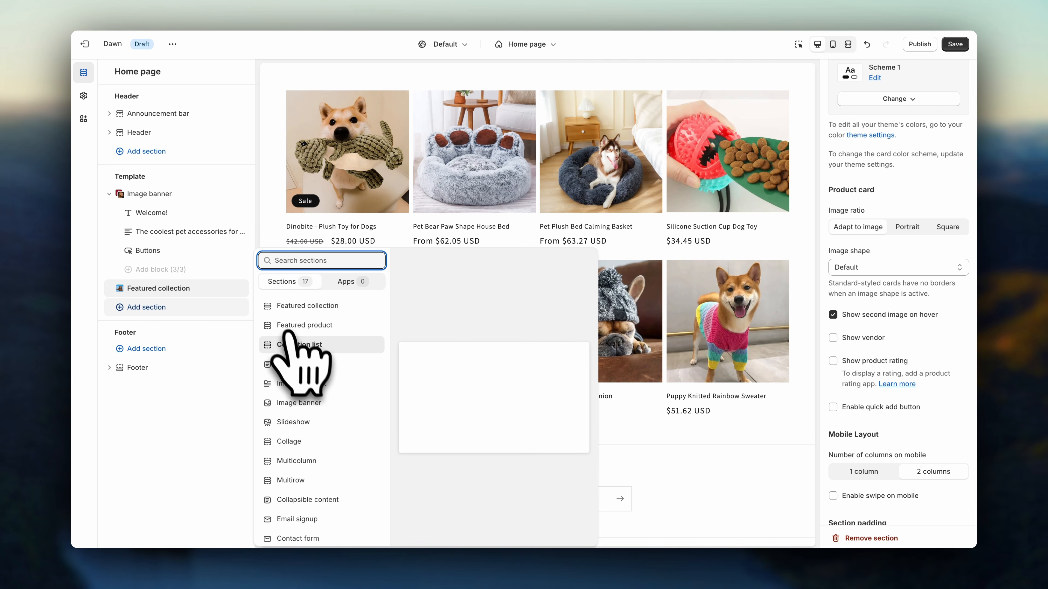
pyautogui.click(290, 347)
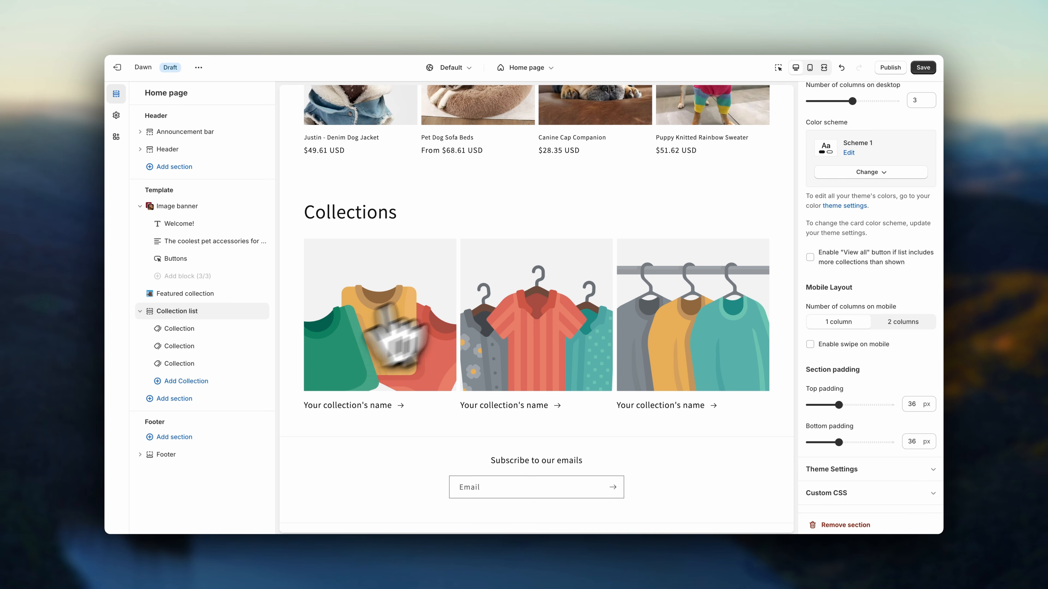
pyautogui.scroll(5, 815, 289)
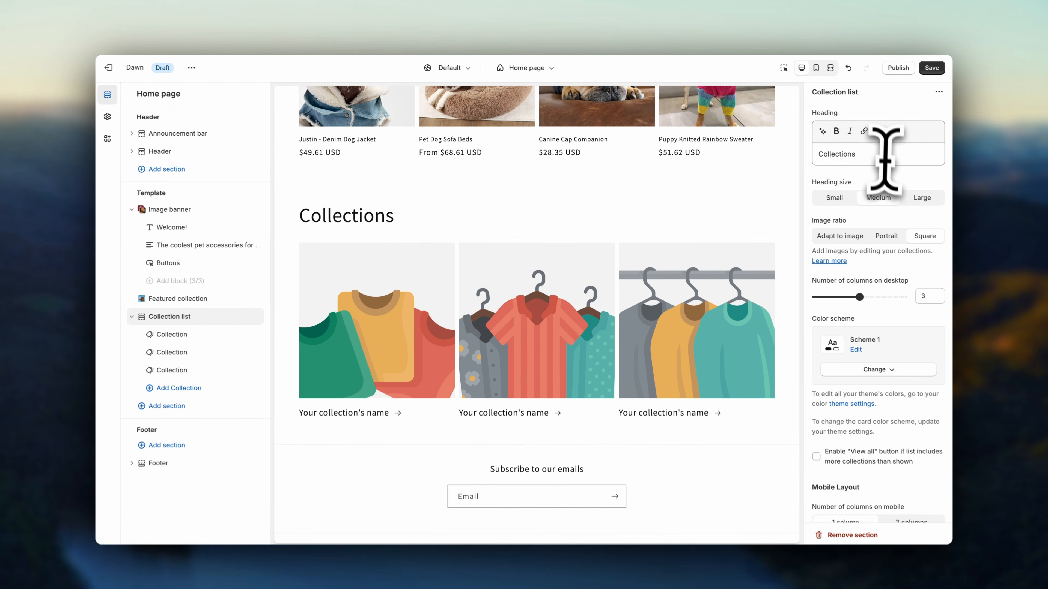
pyautogui.moveTo(880, 157); pyautogui.dragTo(819, 149)
pyautogui.press('BackSpace')
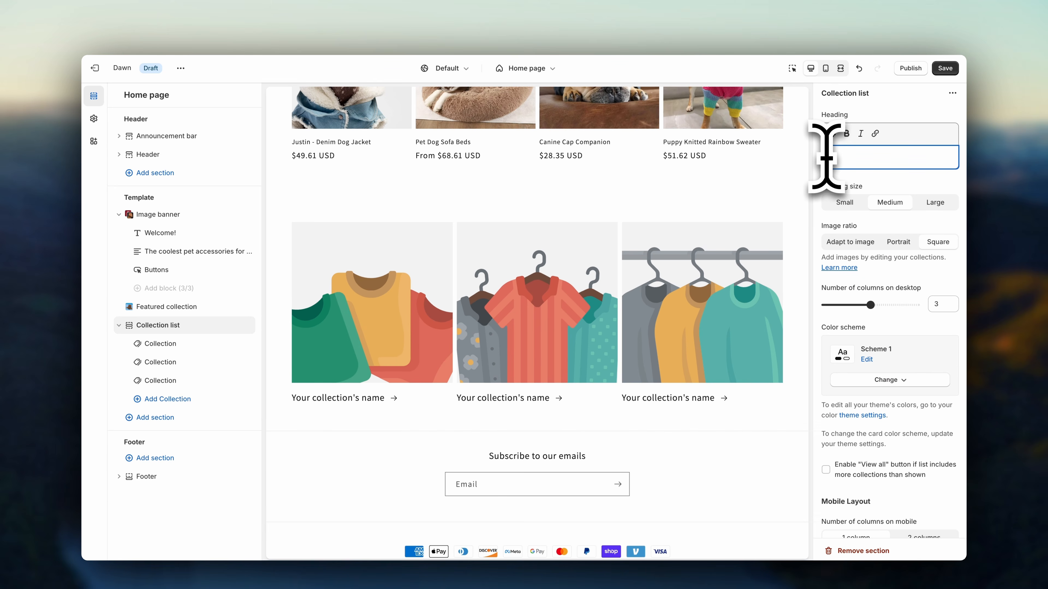
# Step: Apply color scheme Scheme 2 to the Collection list section
pyautogui.scroll(-3, 818, 198)
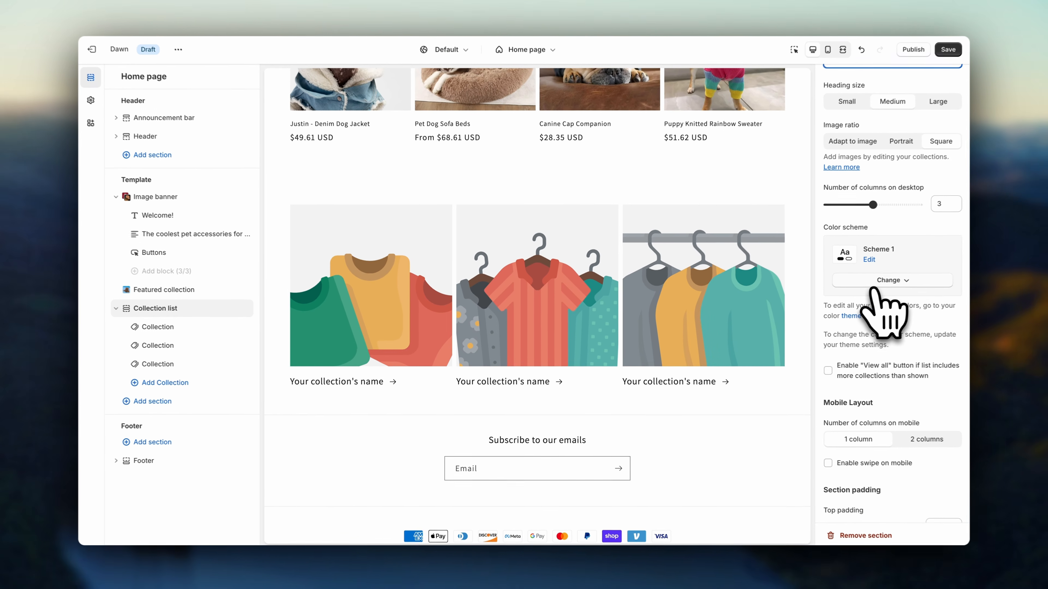
pyautogui.click(870, 284)
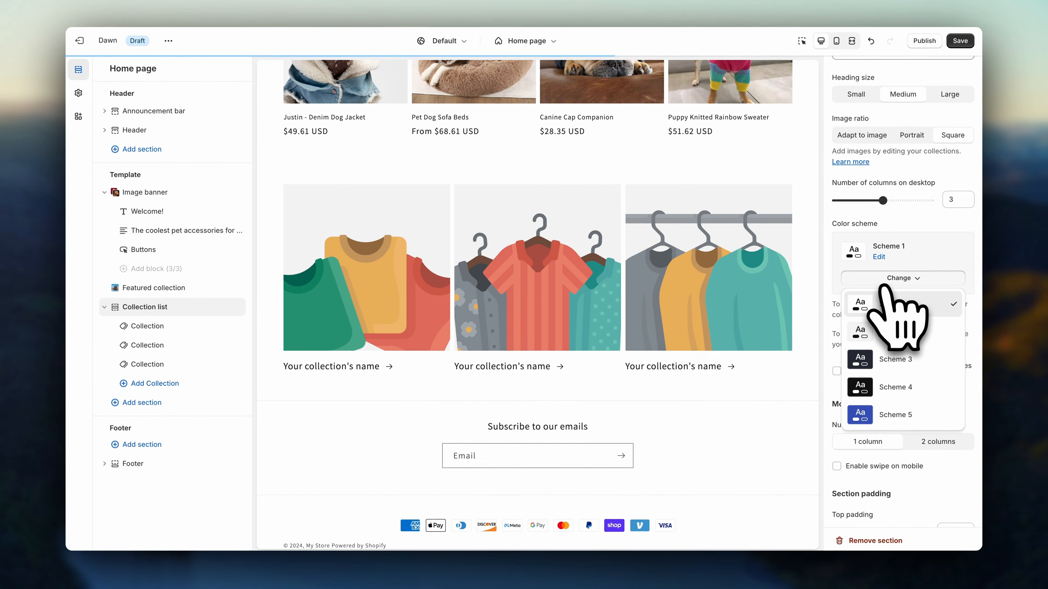
pyautogui.click(855, 332)
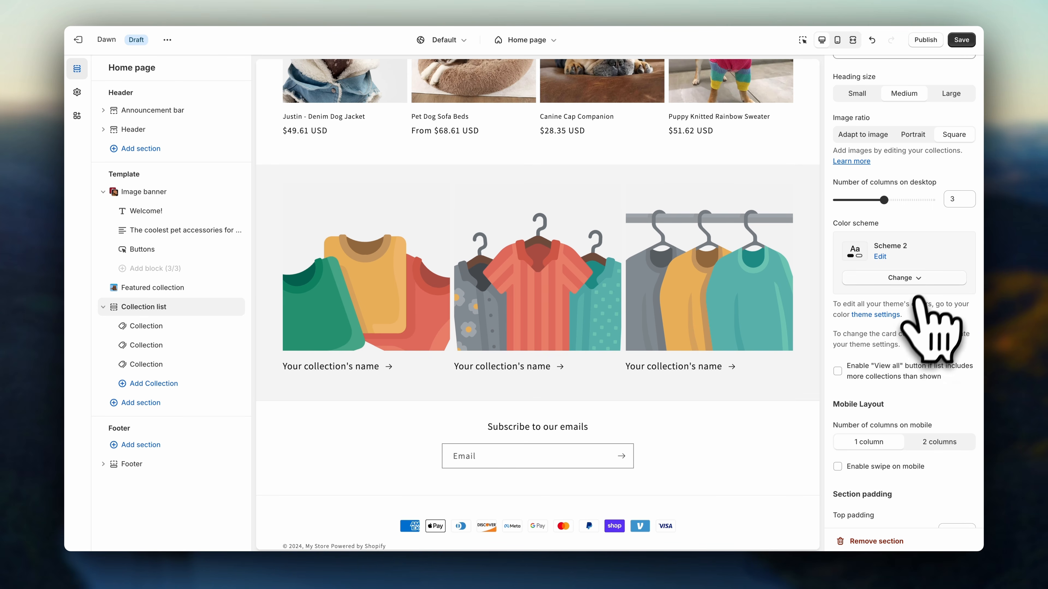
pyautogui.click(925, 284)
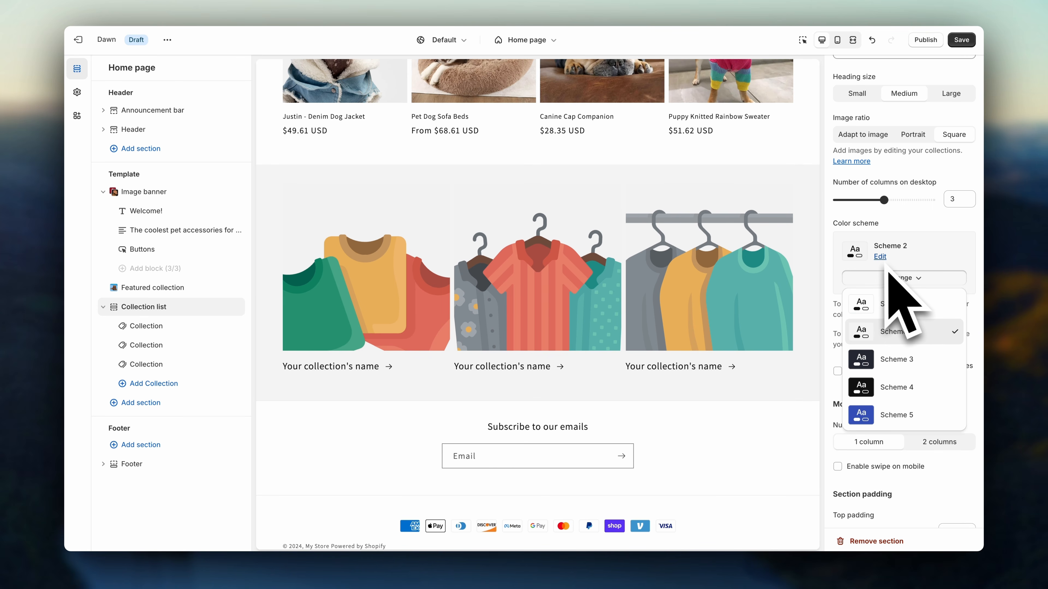
pyautogui.click(905, 279)
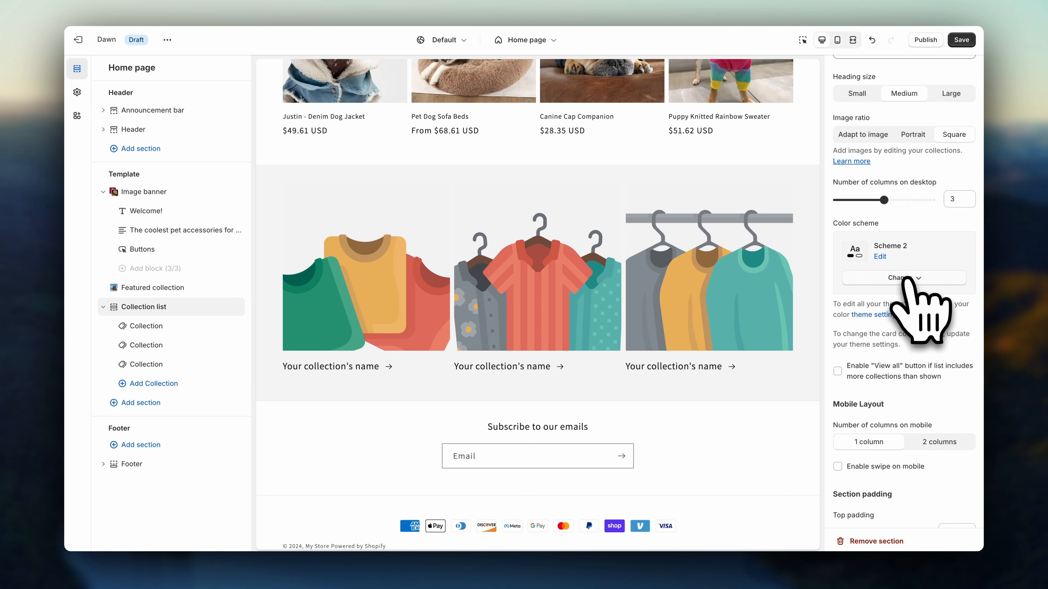
pyautogui.click(858, 375)
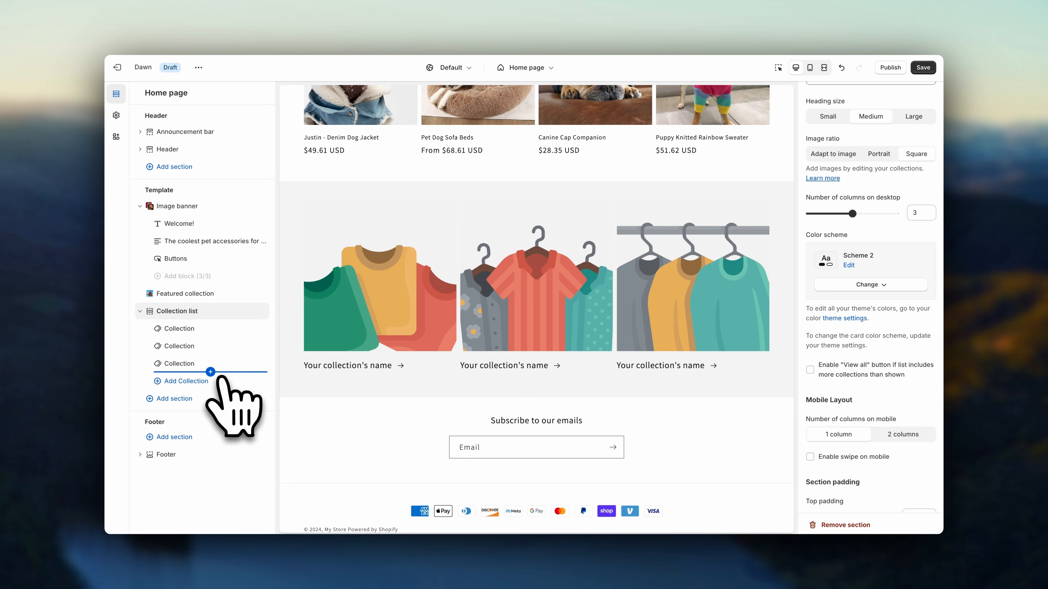
# Step: Assign the Dogs collection to the first block of the Collection list section
pyautogui.click(196, 329)
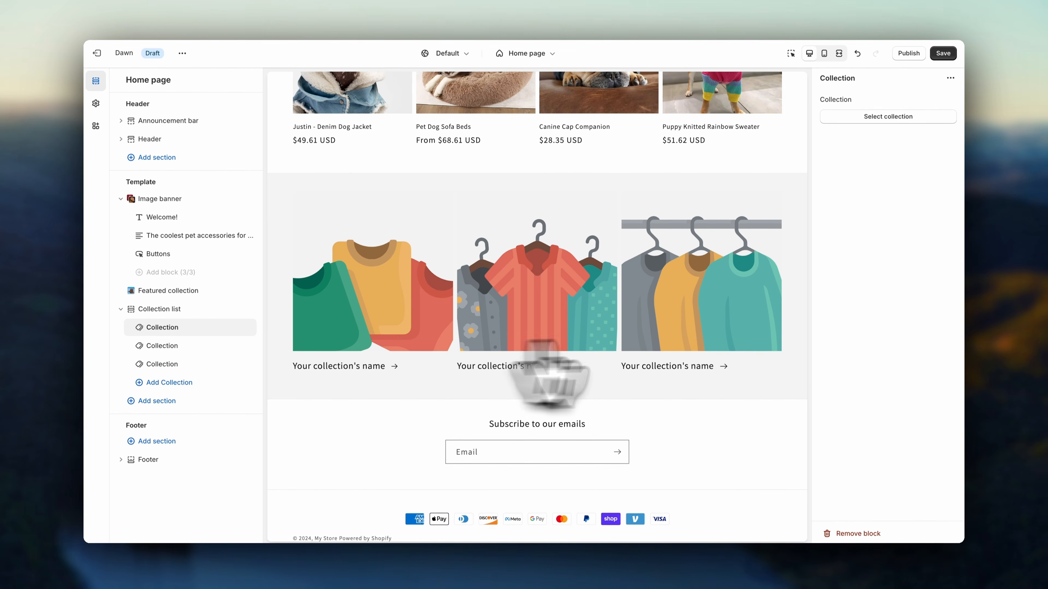
pyautogui.click(888, 120)
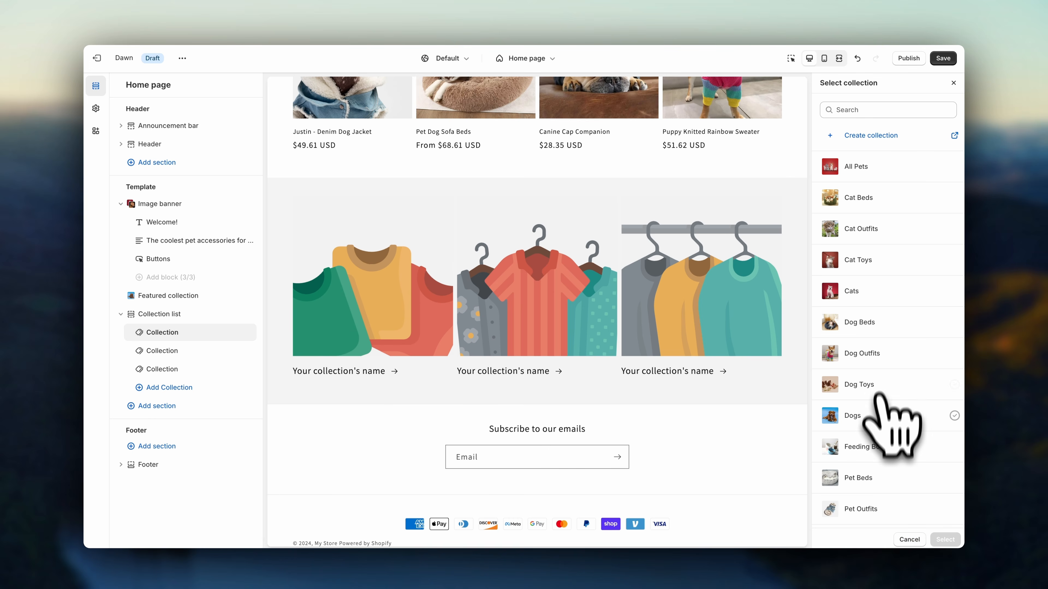
pyautogui.click(876, 421)
pyautogui.click(945, 540)
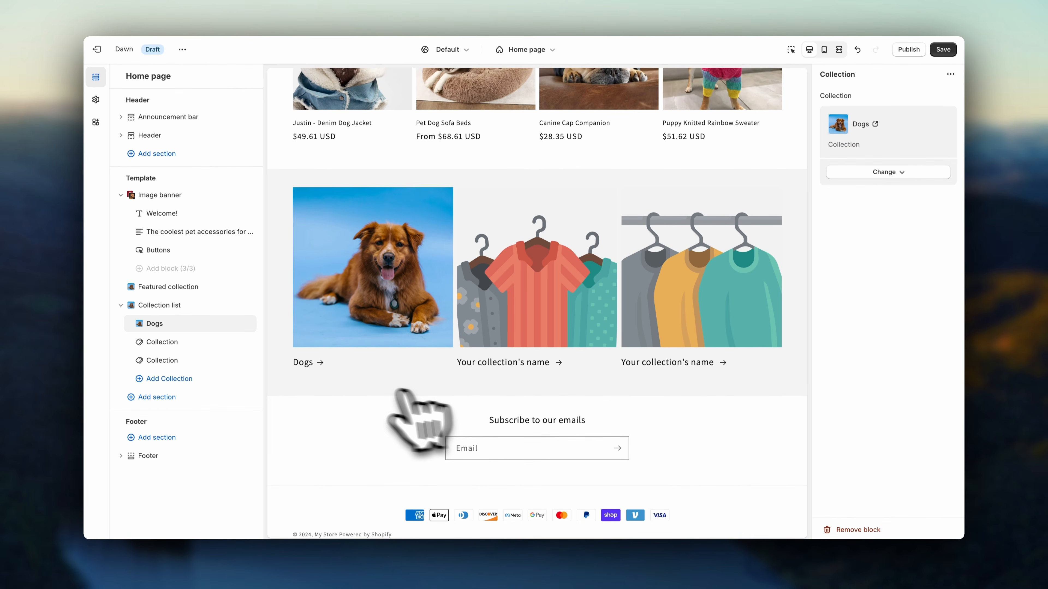
# Step: Assign the Cats collection to the second block of the Collection list section
pyautogui.click(194, 344)
pyautogui.click(874, 116)
pyautogui.click(860, 291)
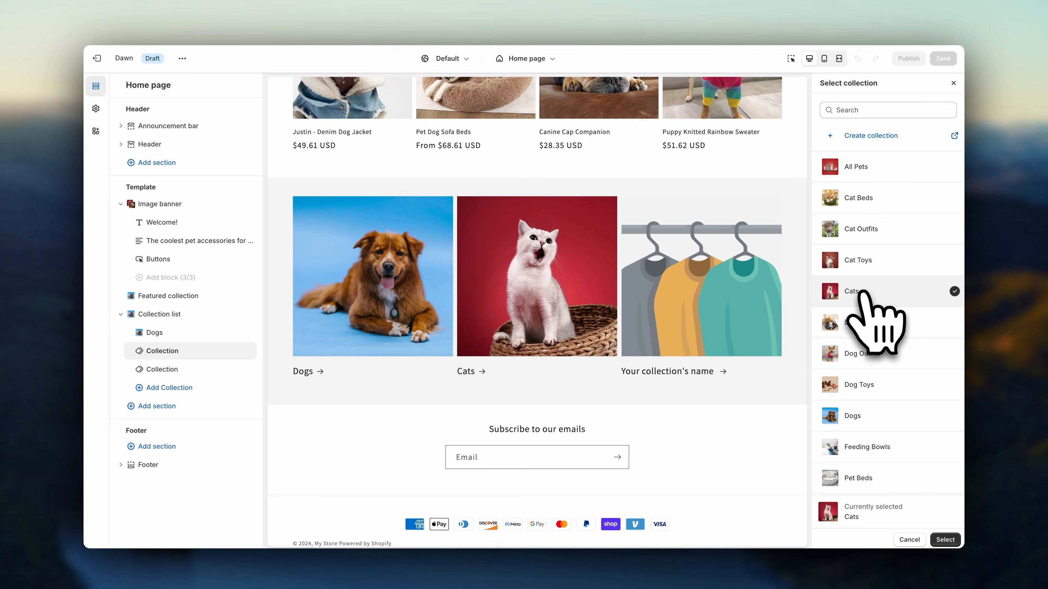
pyautogui.click(945, 539)
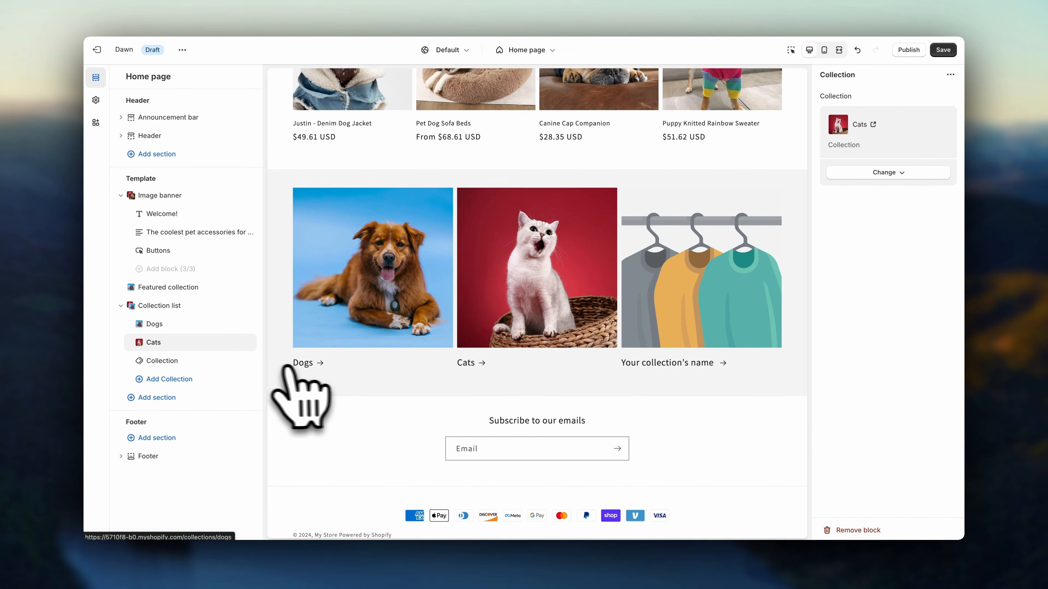
# Step: Assign the All Pets collection to the third Collection list block and move the Dogs block below Cats
pyautogui.click(194, 361)
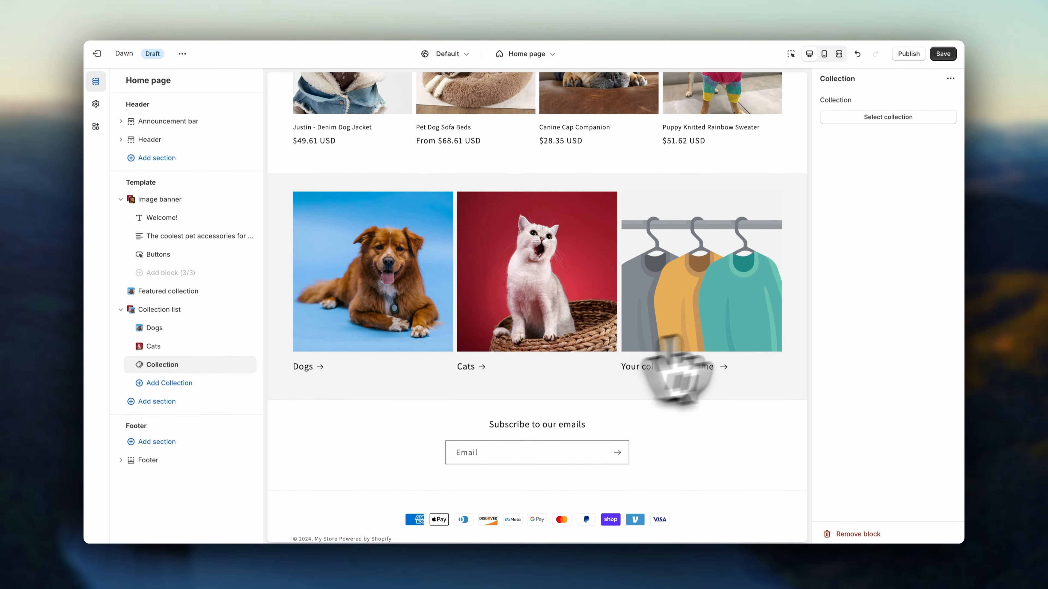
pyautogui.click(888, 113)
pyautogui.click(859, 167)
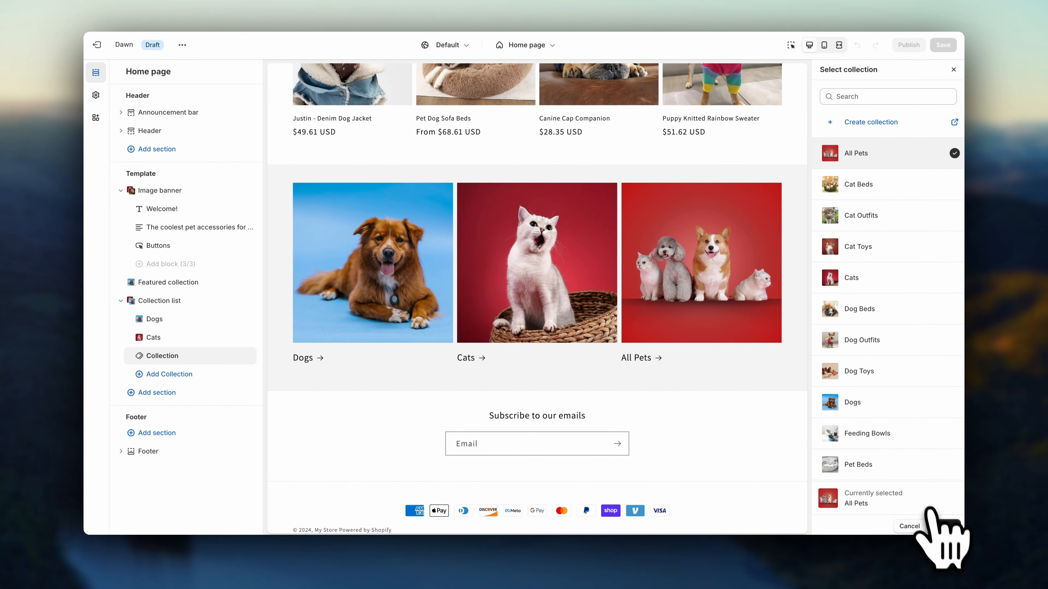
pyautogui.click(944, 539)
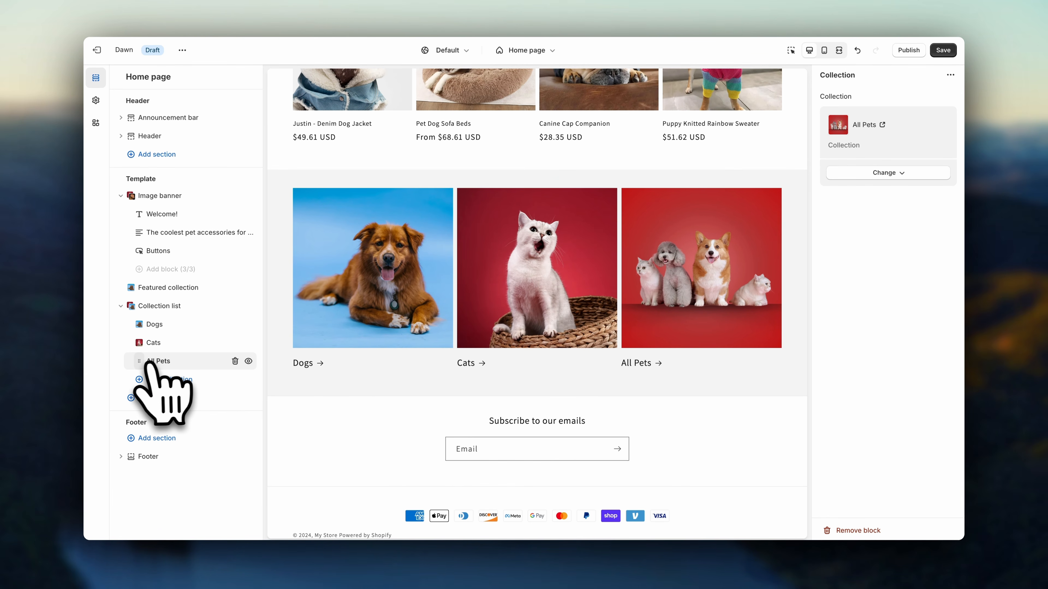
pyautogui.moveTo(138, 325); pyautogui.dragTo(143, 352)
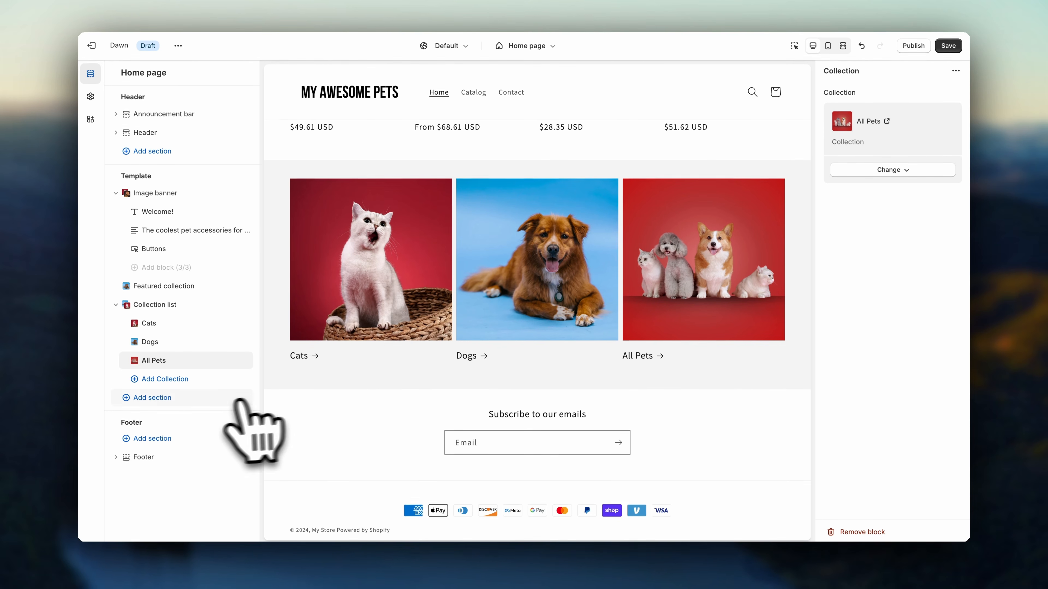
# Step: Add a Featured product section below the Collection list section and choose Paw Print Socks as its product
pyautogui.click(173, 398)
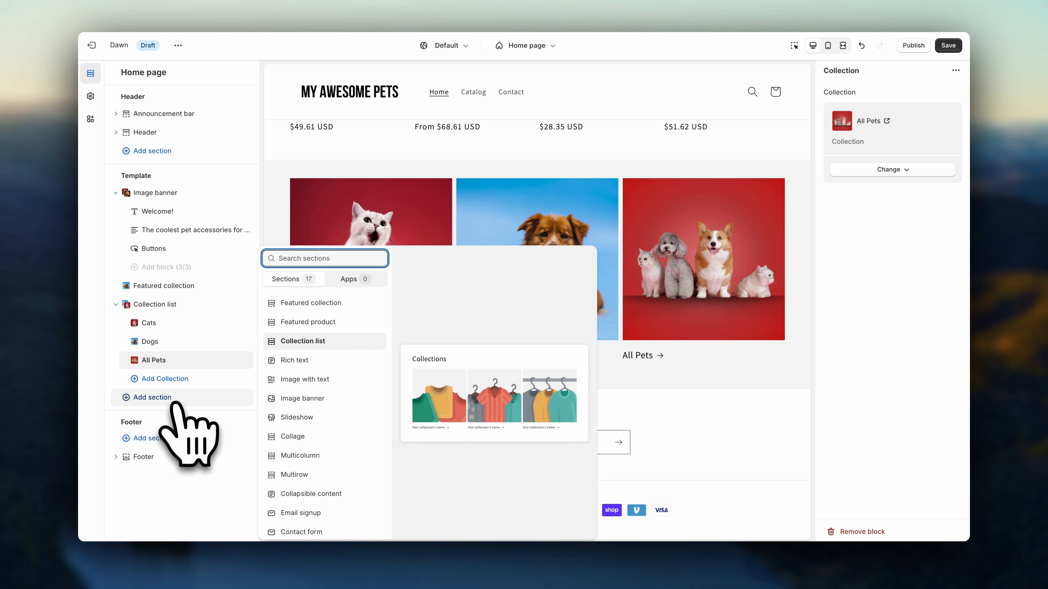
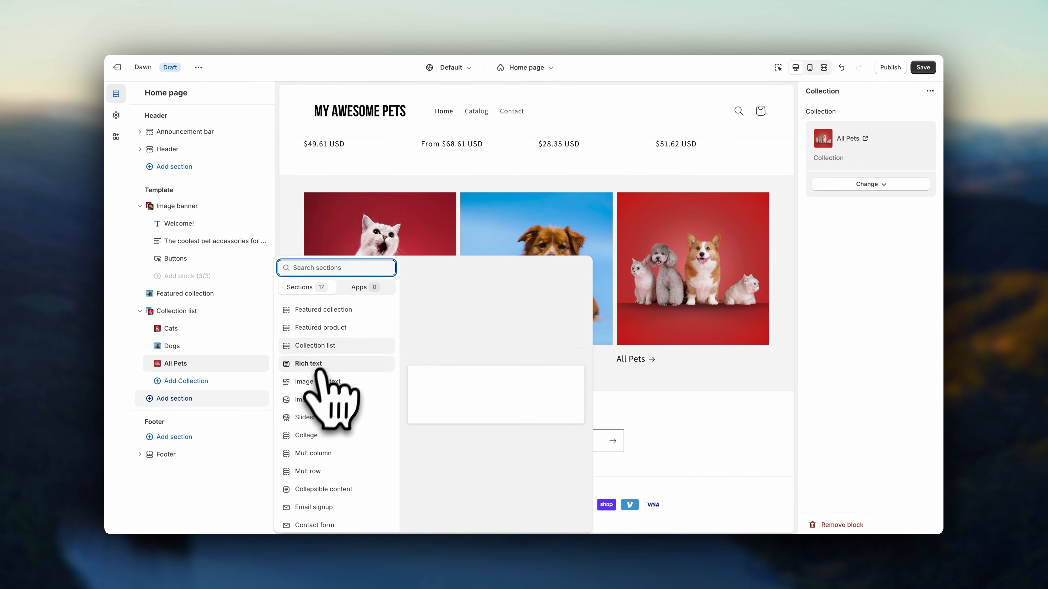
pyautogui.click(326, 328)
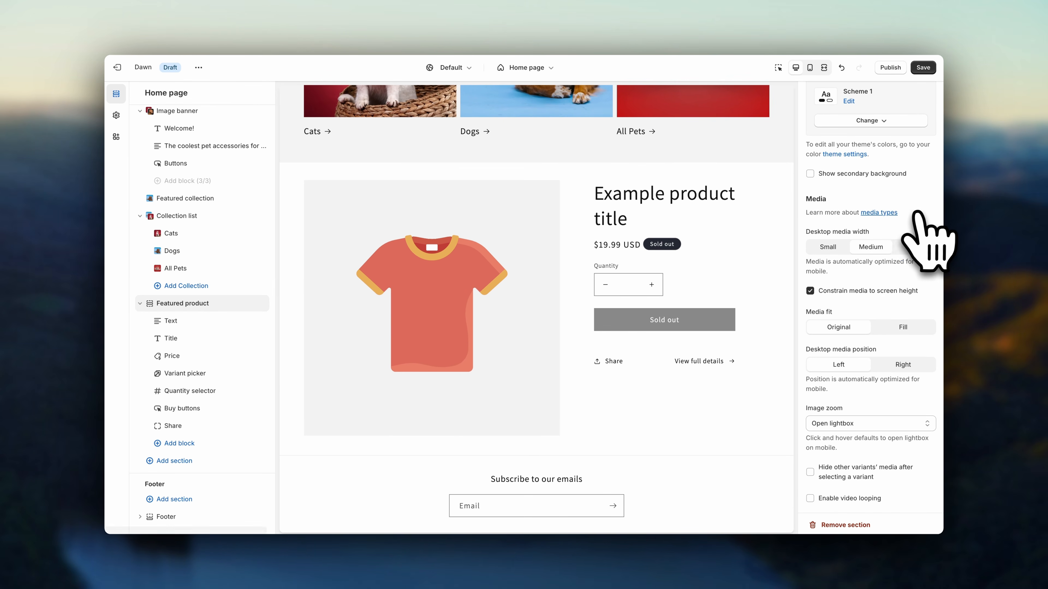
pyautogui.scroll(3, 923, 234)
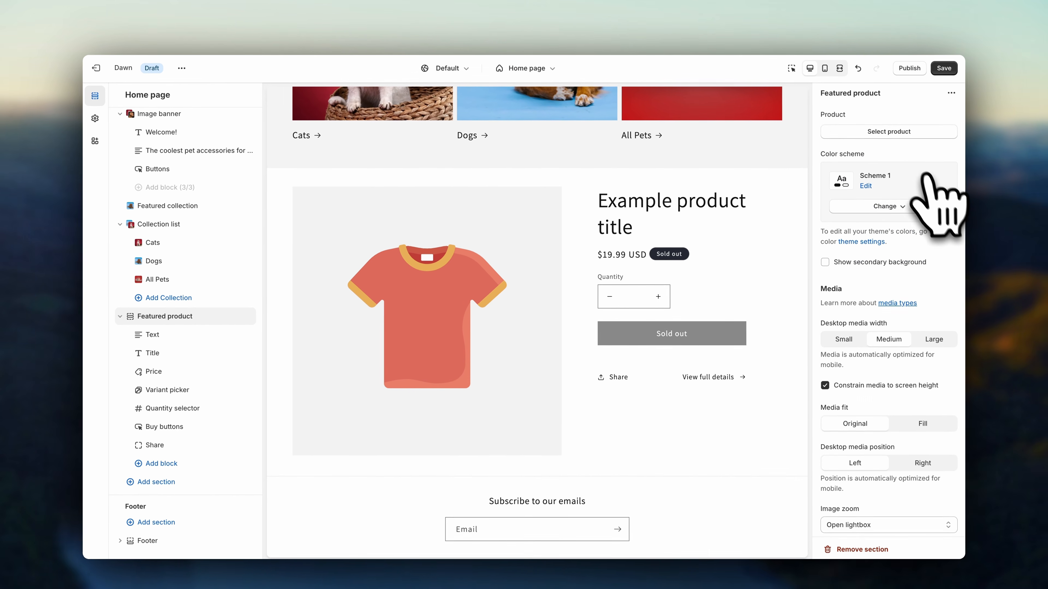
pyautogui.click(896, 132)
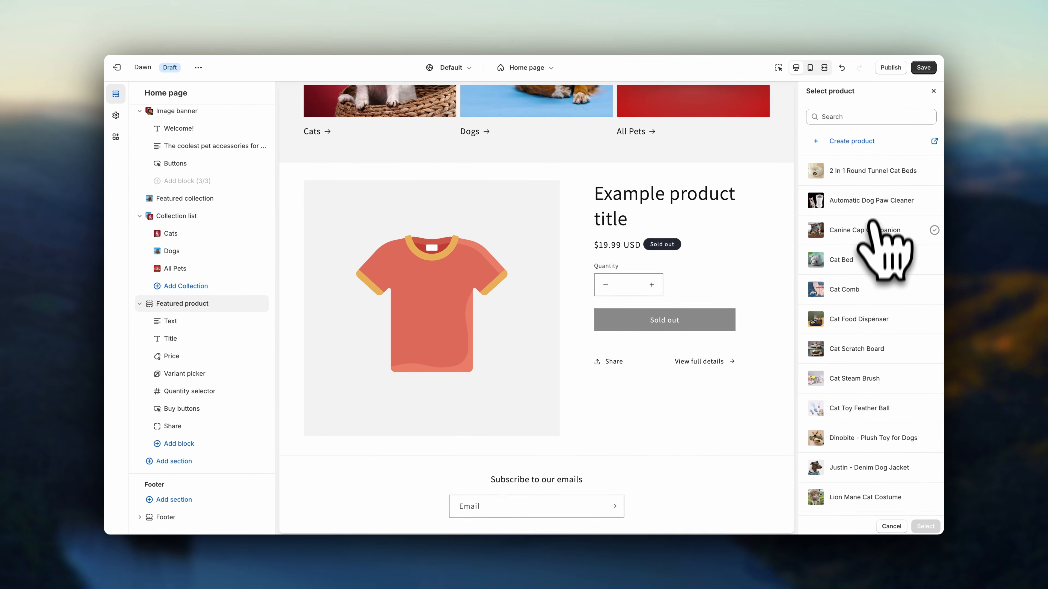
pyautogui.scroll(-5, 852, 251)
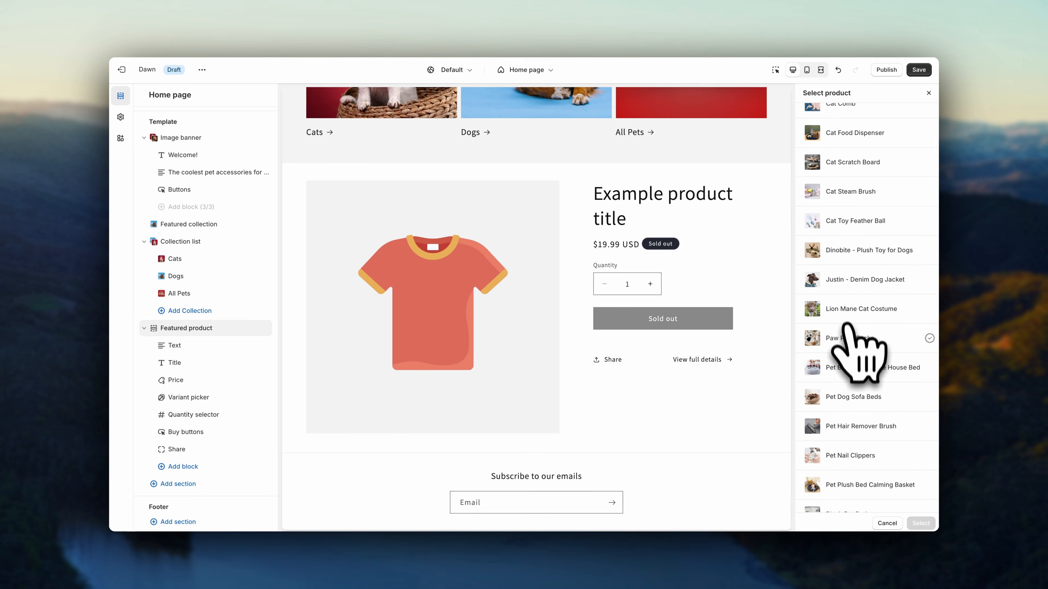
pyautogui.click(850, 339)
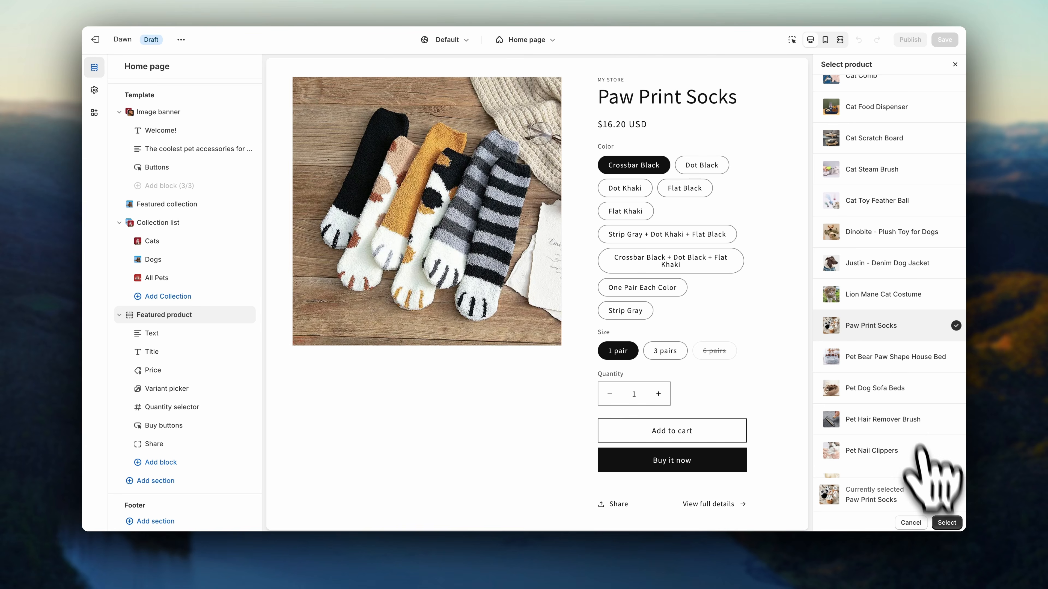
# Step: Set Paw Print Socks as the product of the Featured product section and look through the section's settings
pyautogui.click(946, 523)
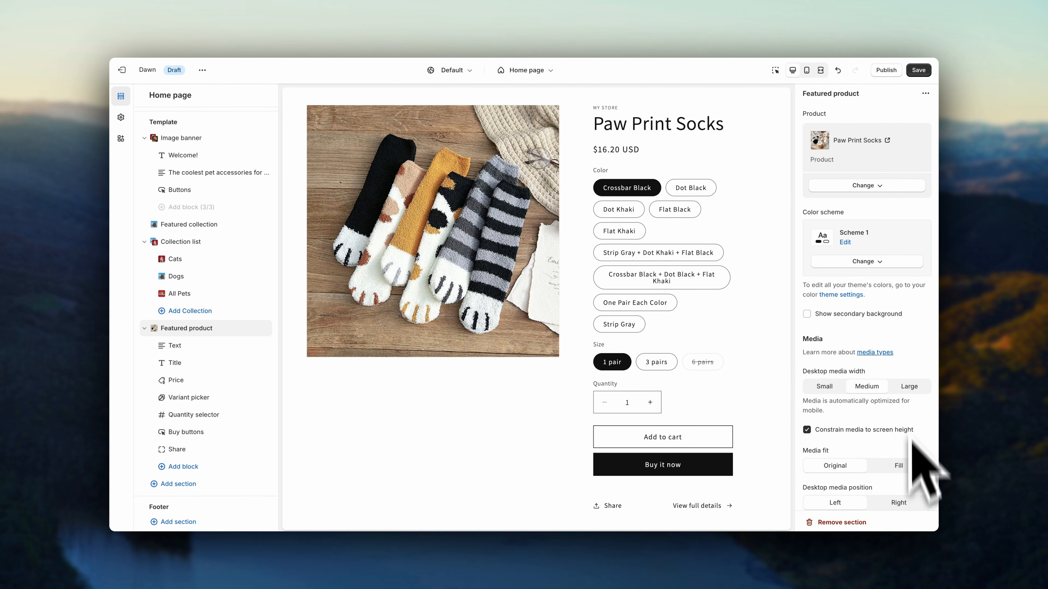
pyautogui.scroll(-7, 913, 371)
pyautogui.scroll(5, 913, 371)
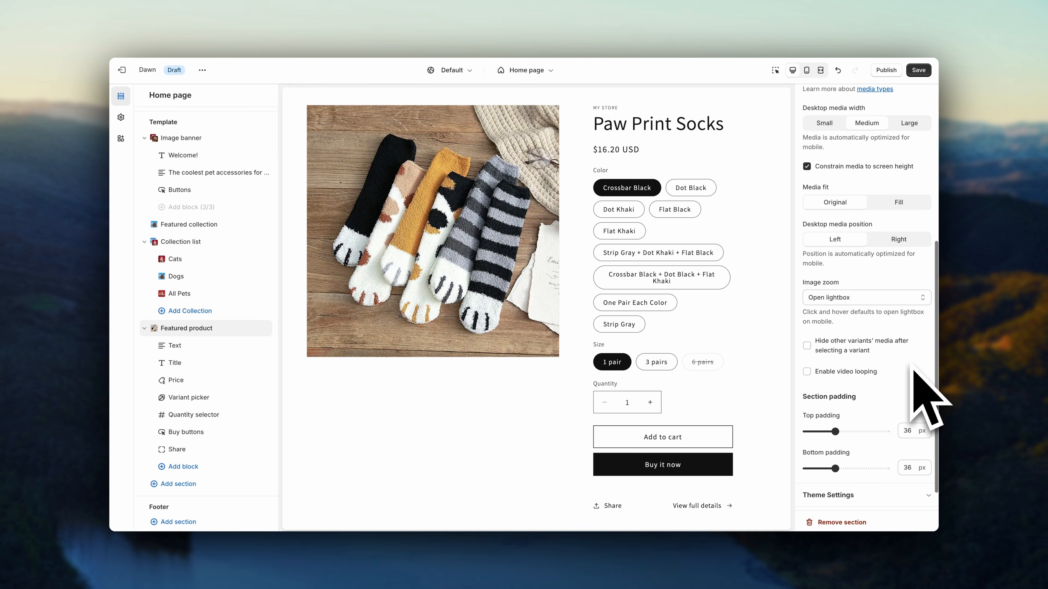
pyautogui.scroll(2, 913, 369)
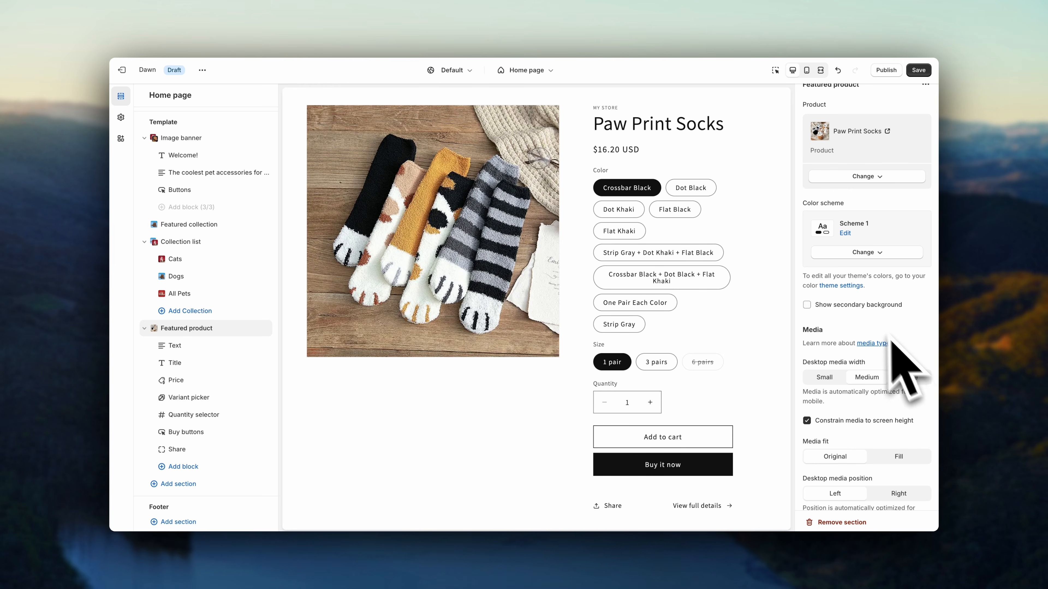
# Step: Try the secondary background and the Small media width, and set the featured product's desktop media width to Large
pyautogui.click(861, 306)
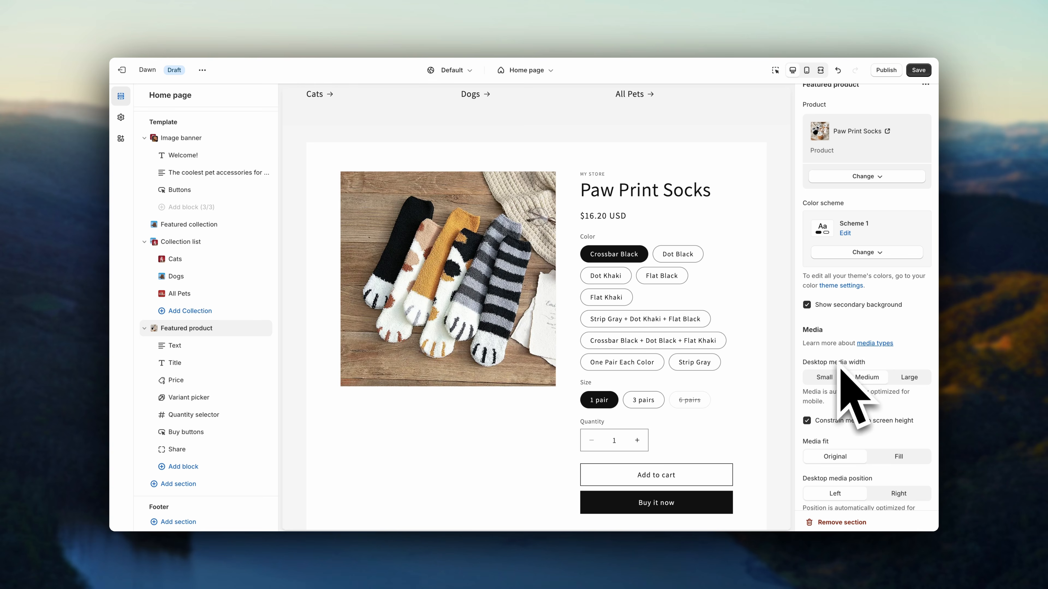
pyautogui.click(838, 375)
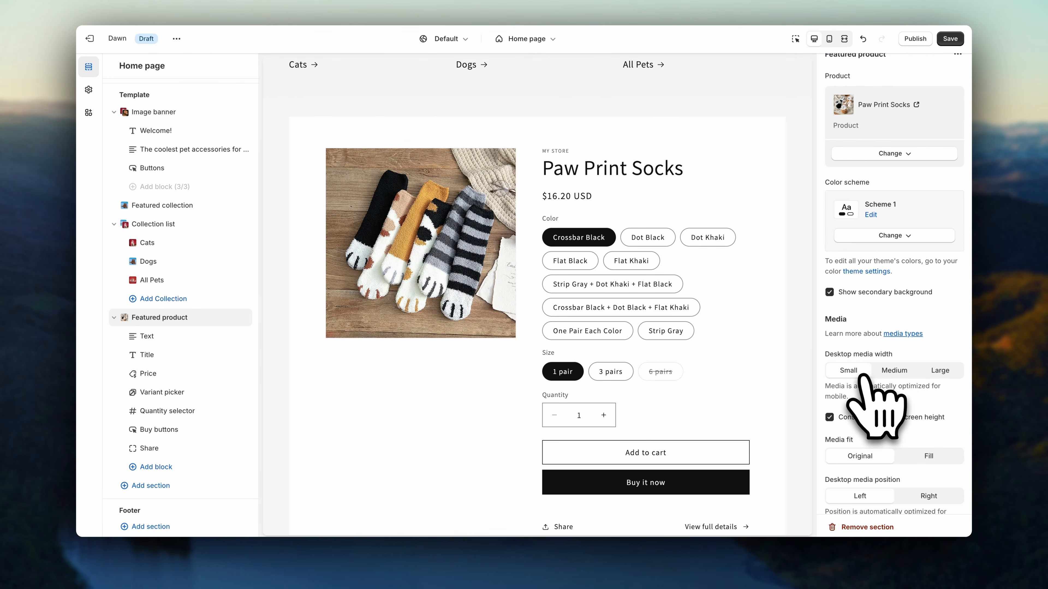
pyautogui.click(937, 372)
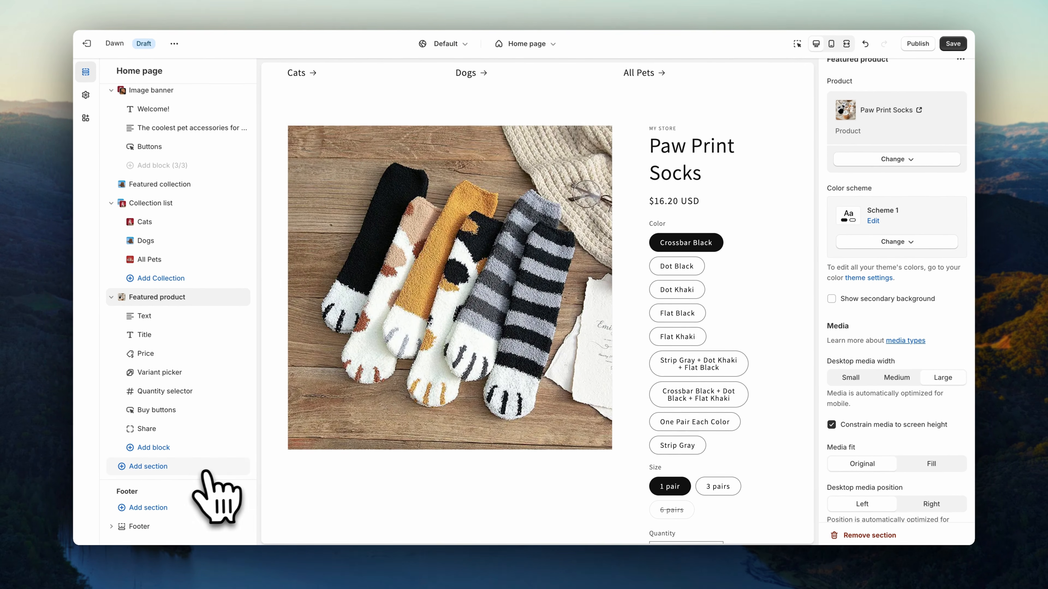
# Step: Add a Featured collection section below the featured product, assign the Cats collection to it and clear its heading
pyautogui.click(209, 473)
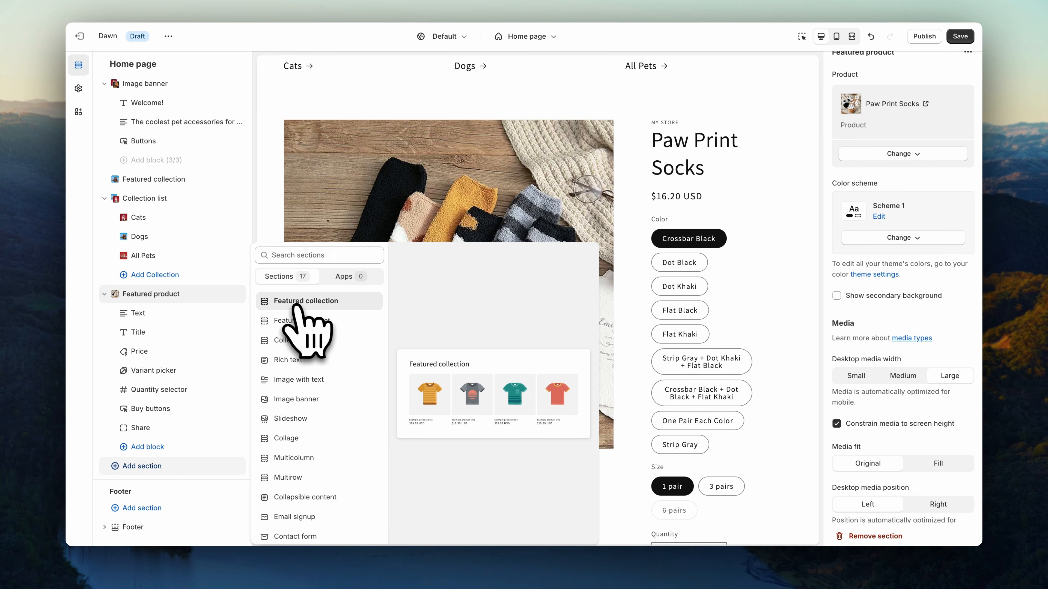
pyautogui.click(306, 305)
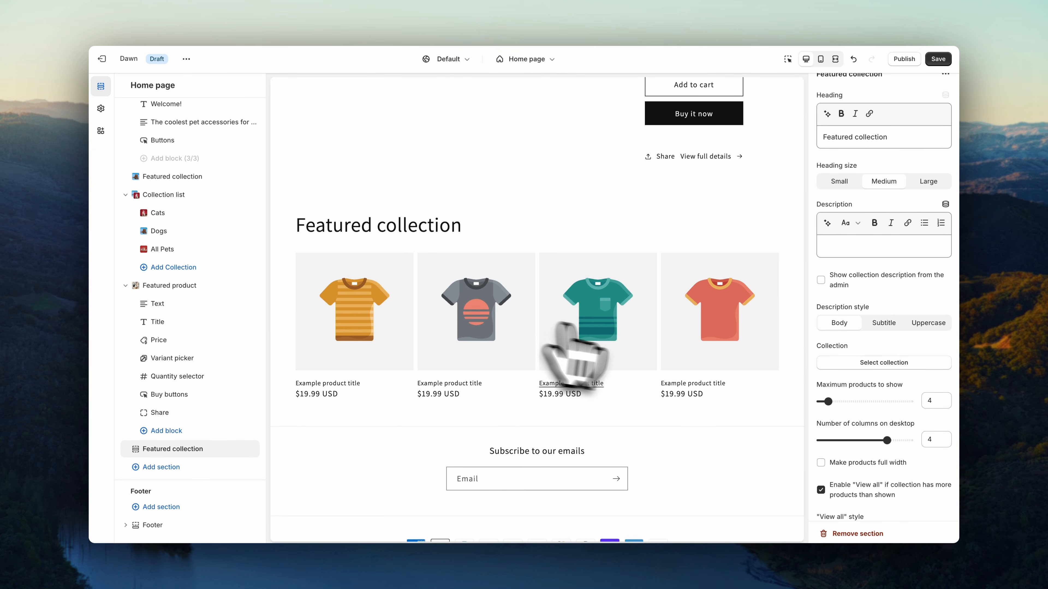
pyautogui.click(844, 363)
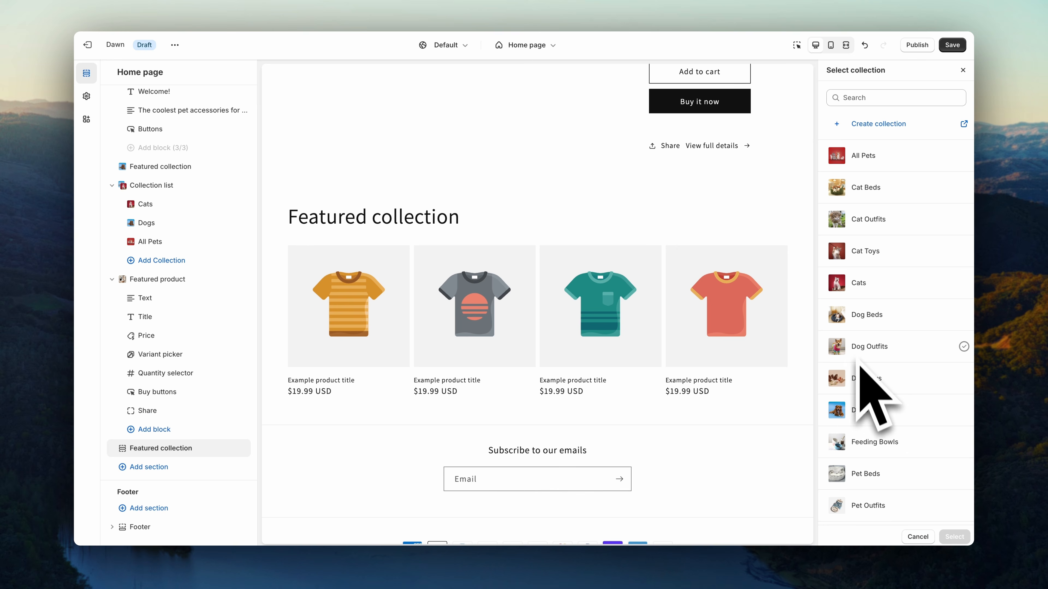
pyautogui.click(858, 284)
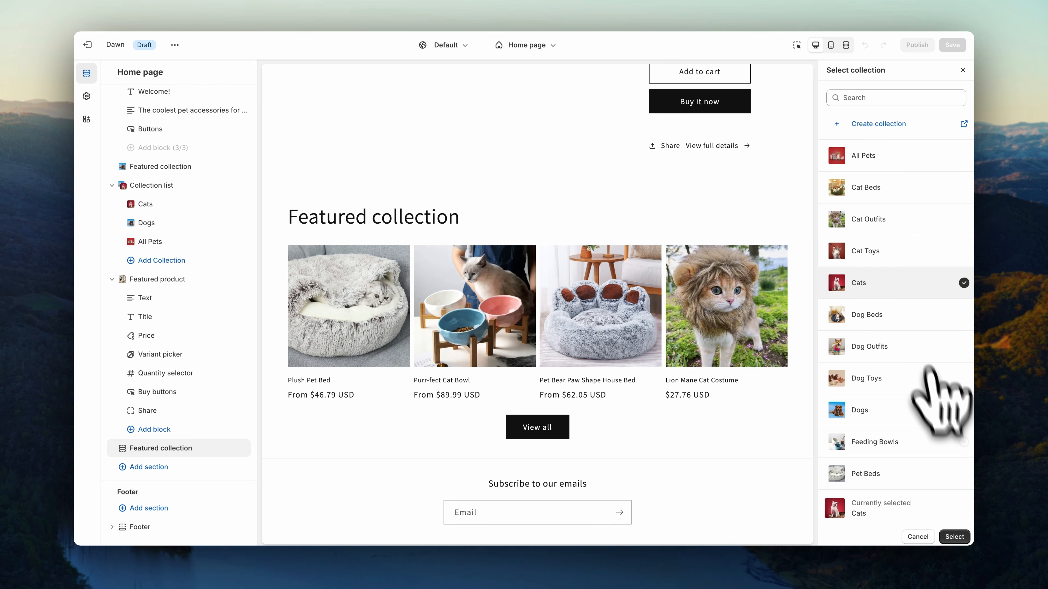
pyautogui.click(952, 537)
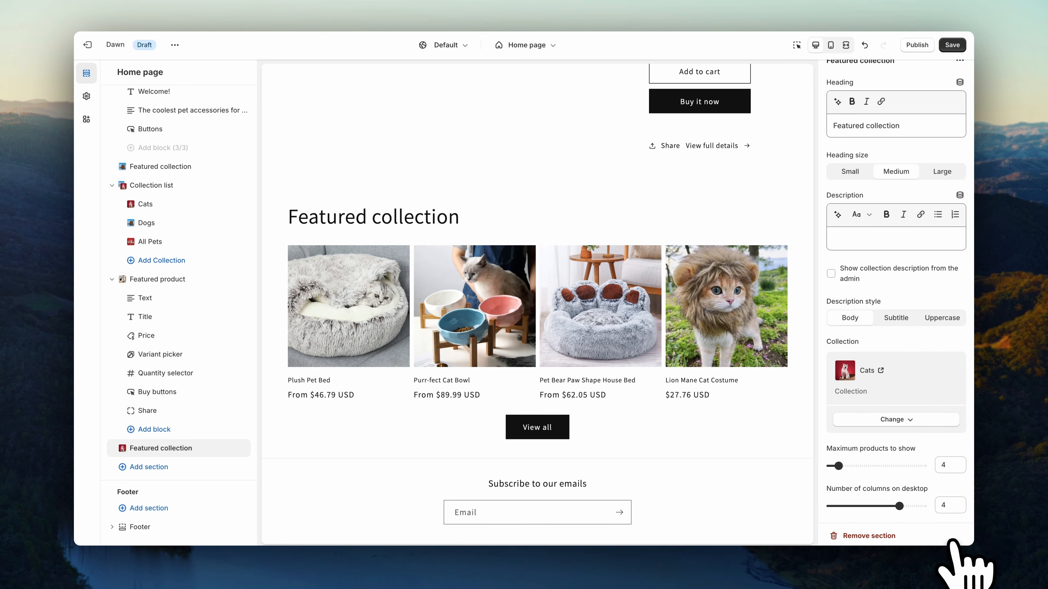
pyautogui.moveTo(924, 127); pyautogui.dragTo(810, 137)
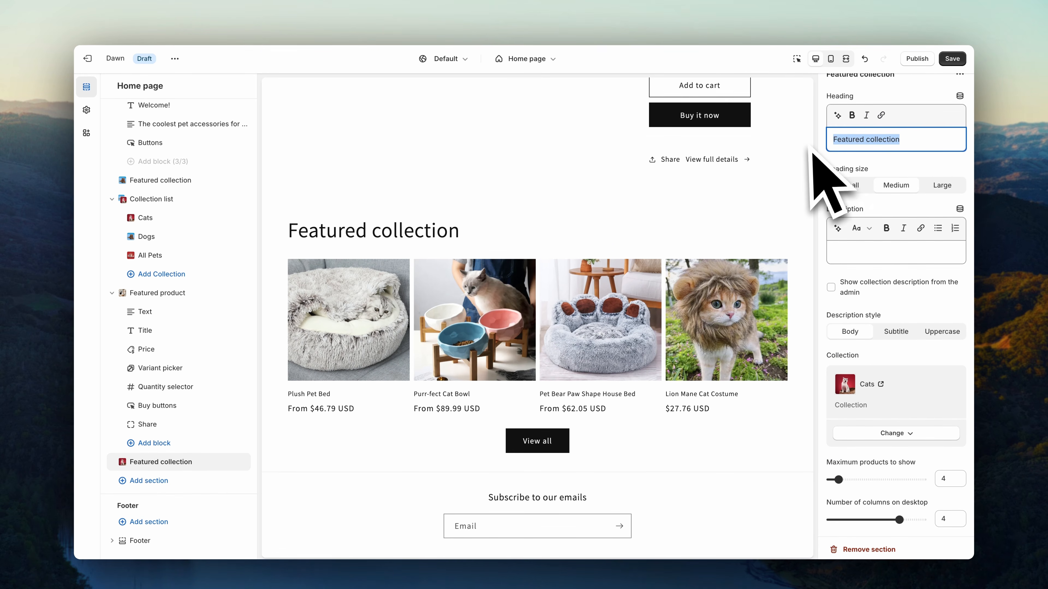
pyautogui.press('BackSpace')
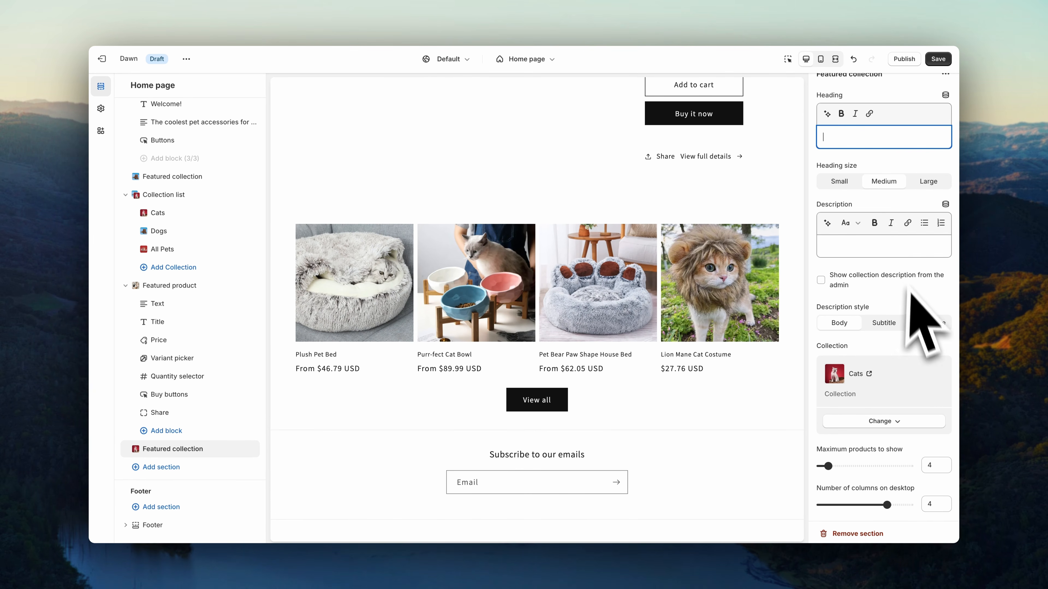
# Step: Enable the desktop carousel for the Cats collection with a maximum of 8 products and page through its slides
pyautogui.scroll(-8, 906, 281)
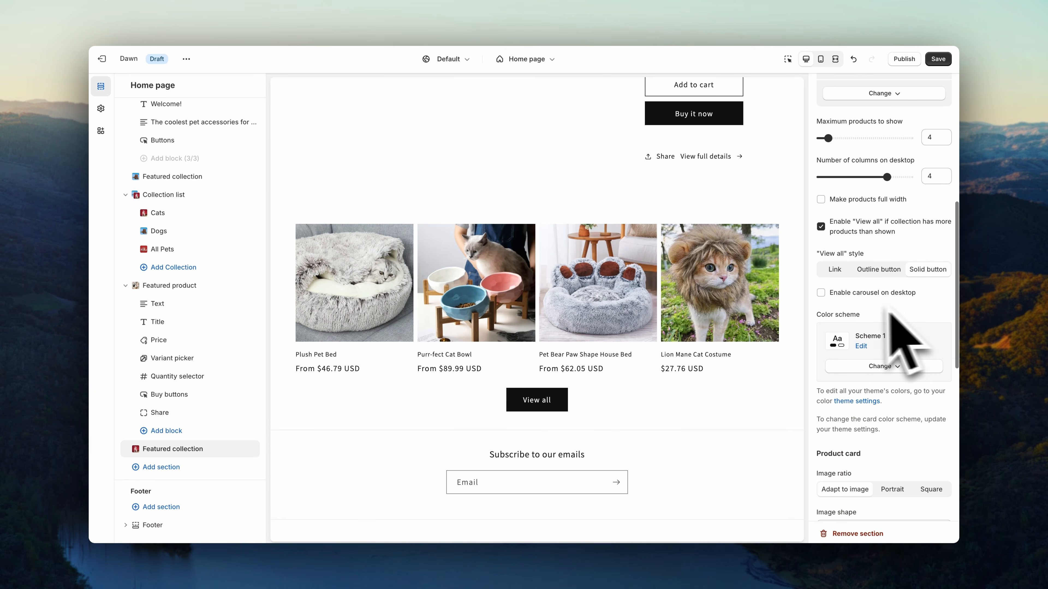
pyautogui.click(856, 293)
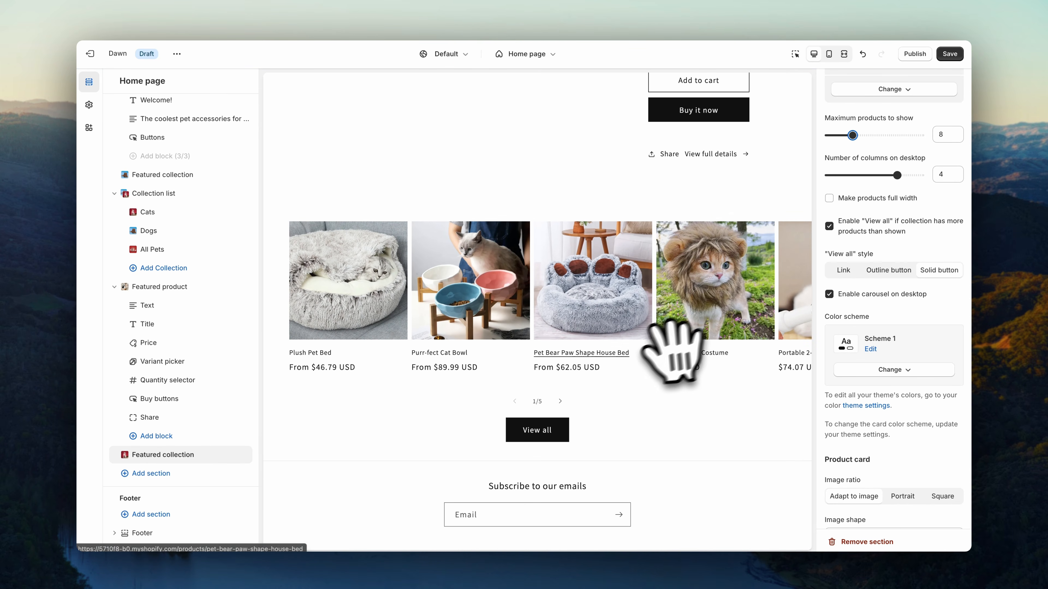
pyautogui.click(560, 401)
pyautogui.click(561, 401)
pyautogui.click(560, 401)
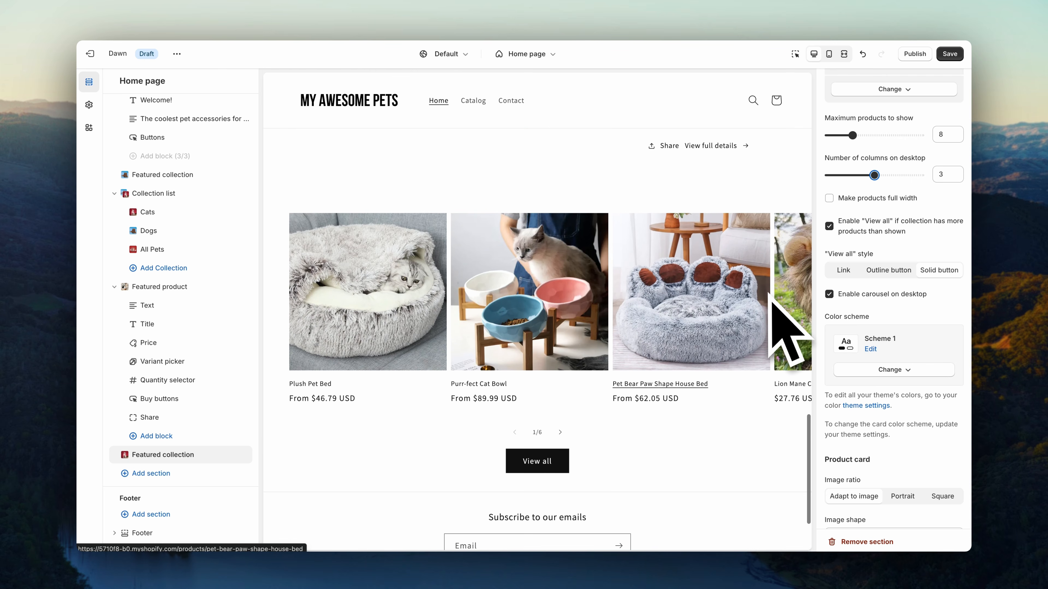
# Step: Set the collection's number of desktop columns to 4 and disable the desktop carousel
pyautogui.moveTo(873, 175); pyautogui.dragTo(893, 178)
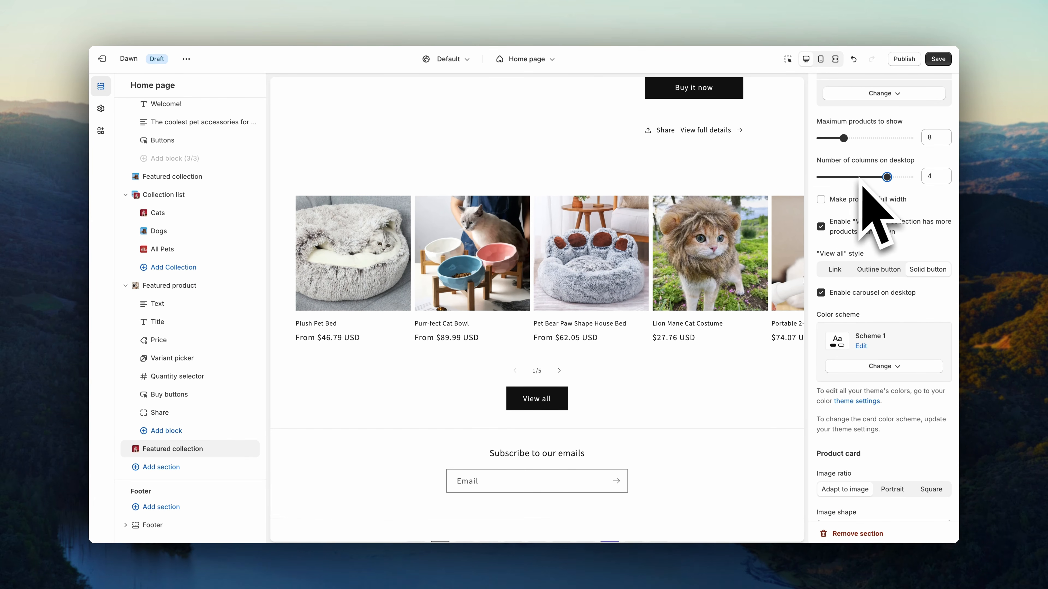
pyautogui.click(860, 293)
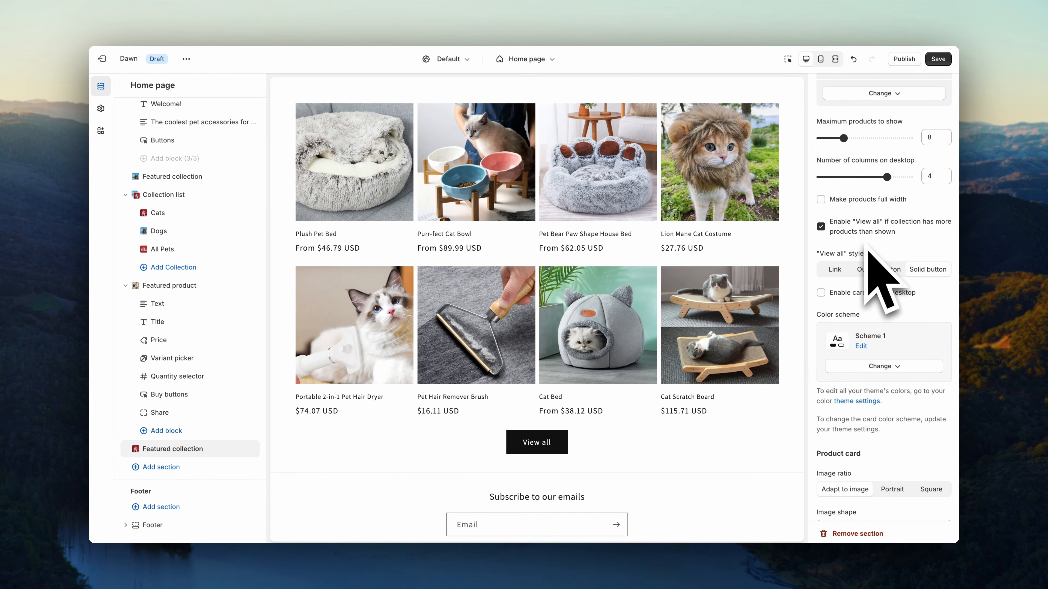
# Step: Disable the "View all" option of the collection and enable showing the second image on hover
pyautogui.click(858, 234)
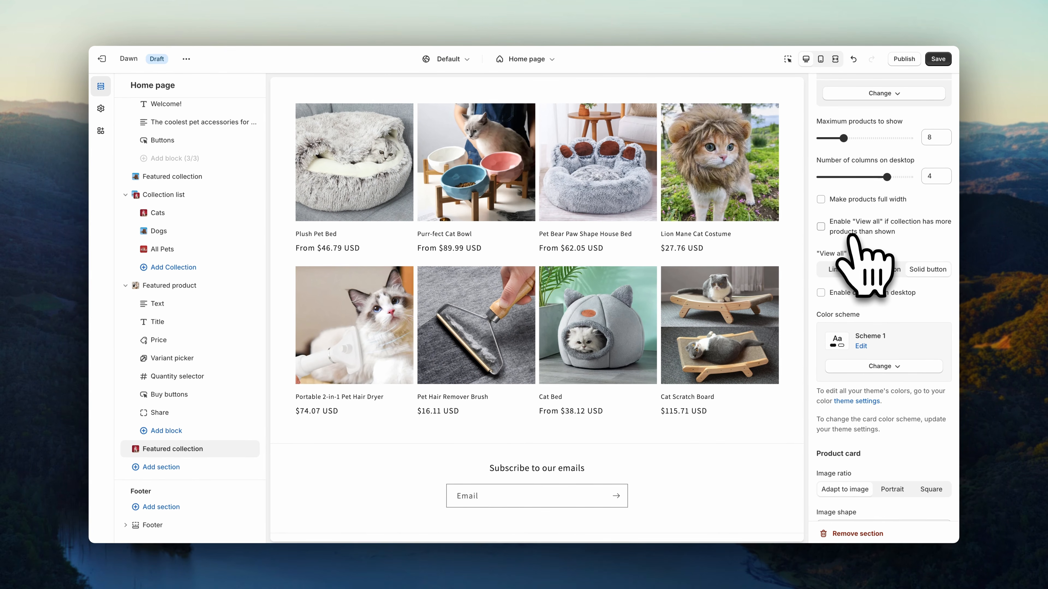
pyautogui.scroll(-6, 868, 271)
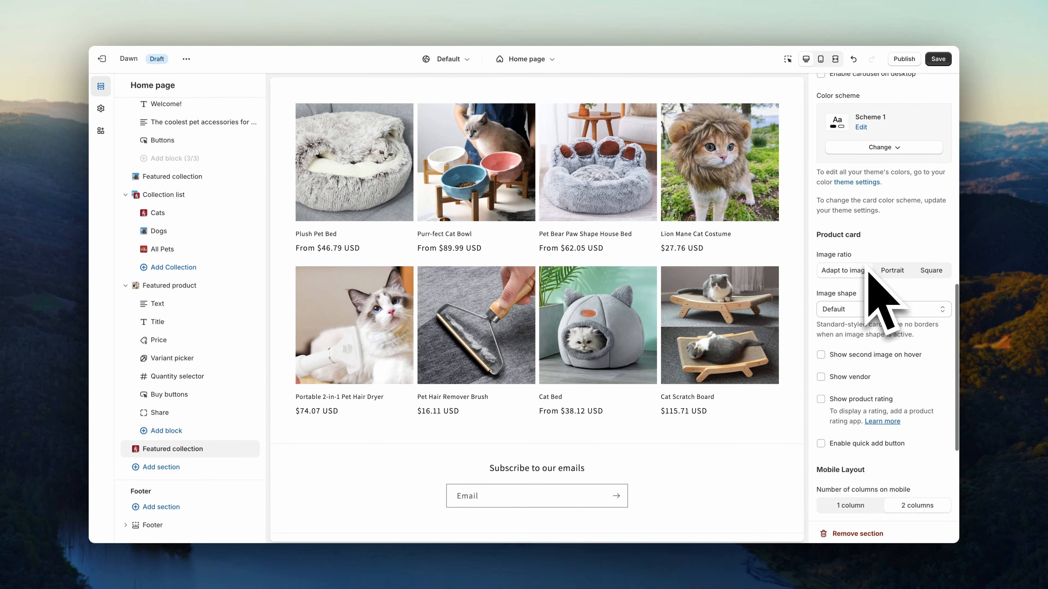
pyautogui.click(866, 304)
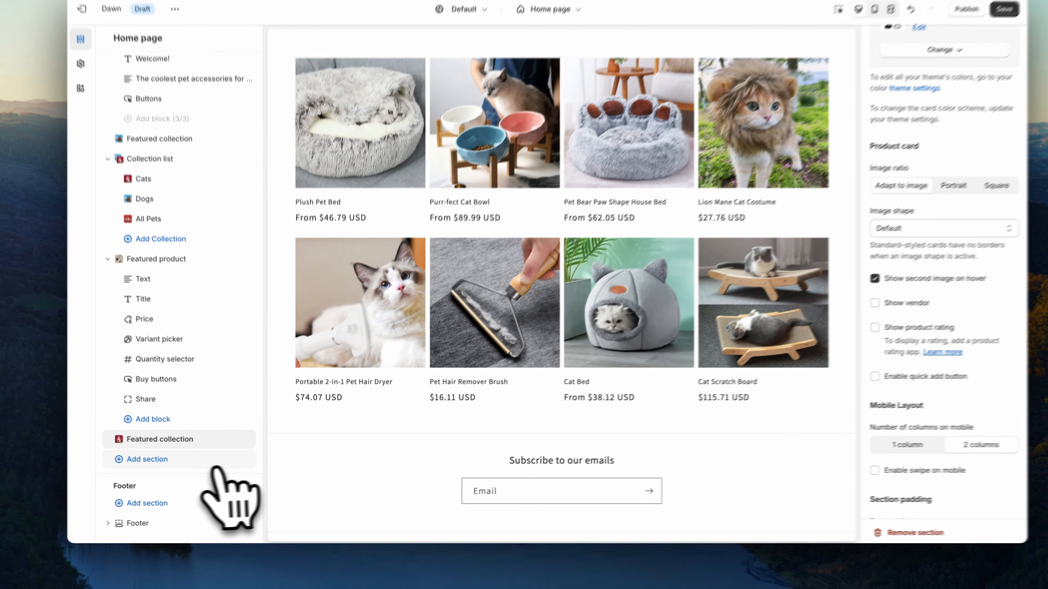
# Step: Add an Image banner section below the Cats featured collection
pyautogui.click(216, 467)
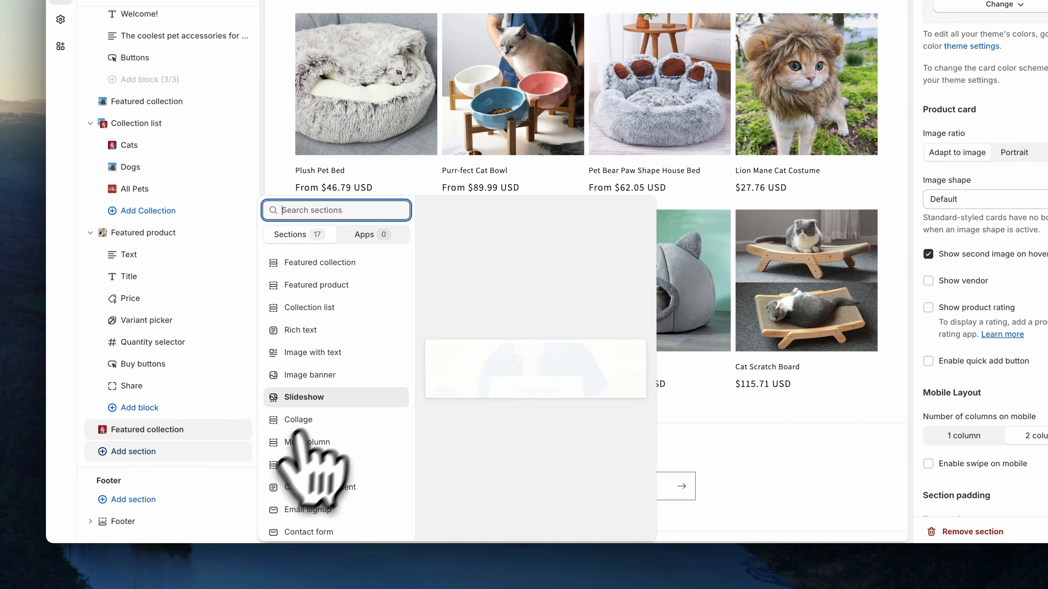
pyautogui.click(330, 374)
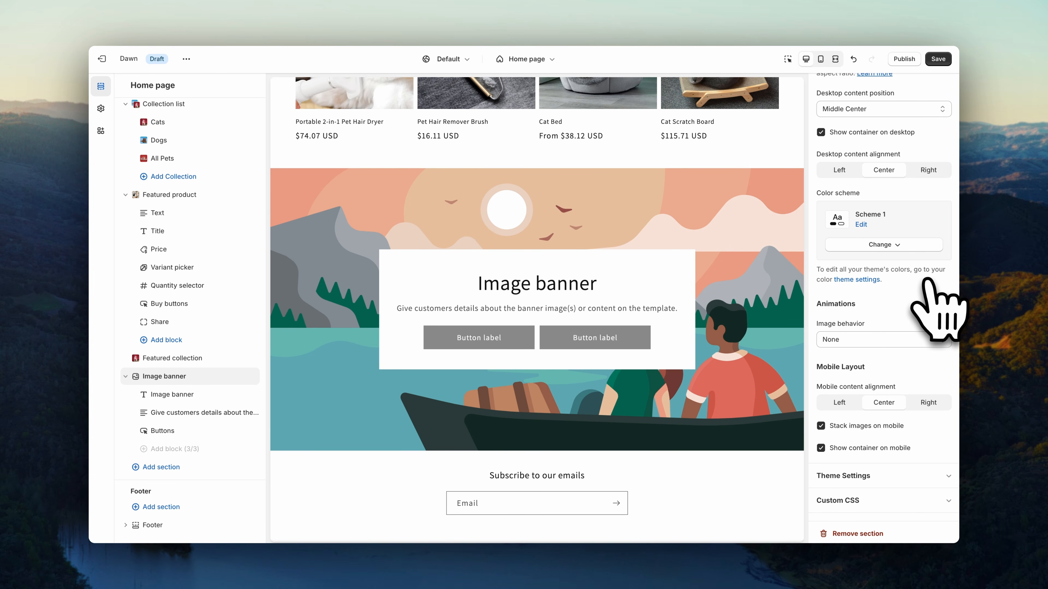
pyautogui.scroll(10, 933, 289)
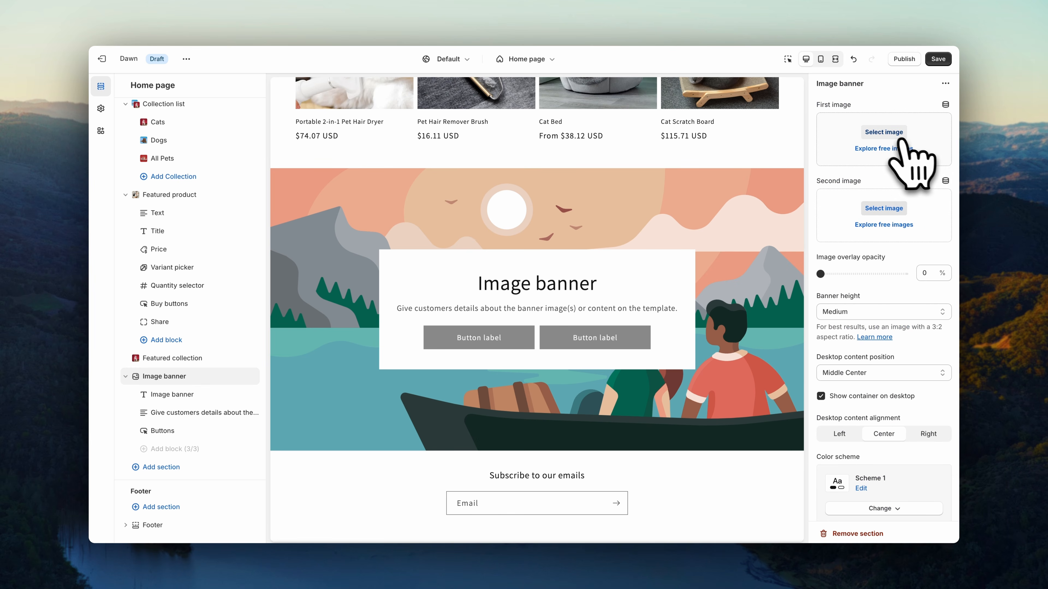
# Step: Set the new banner's first image to the tabby cat on dark red and its second image to the brown dog on turquoise
pyautogui.click(898, 131)
pyautogui.click(578, 431)
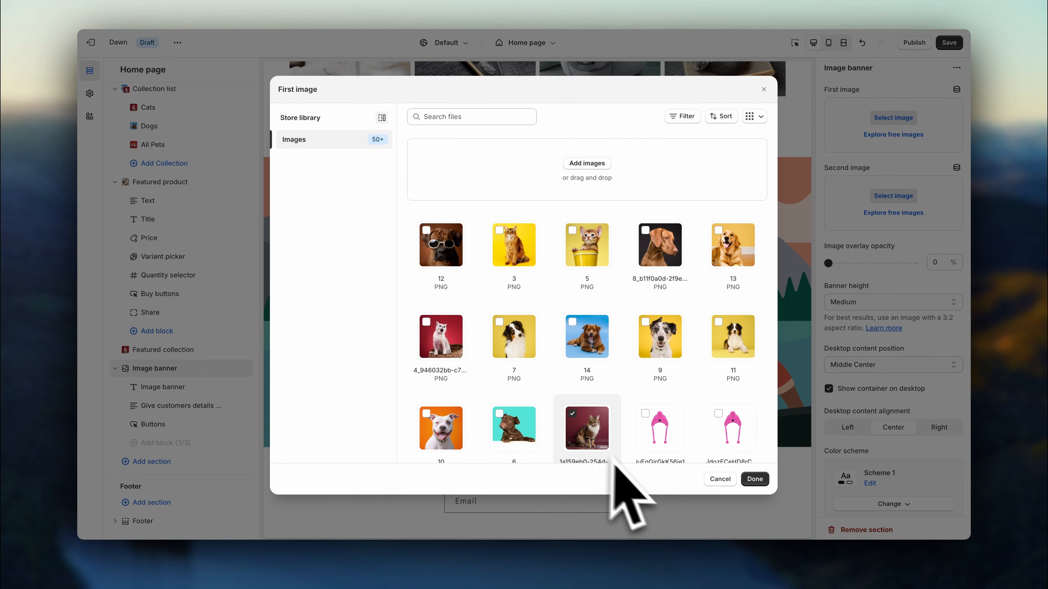
pyautogui.click(756, 479)
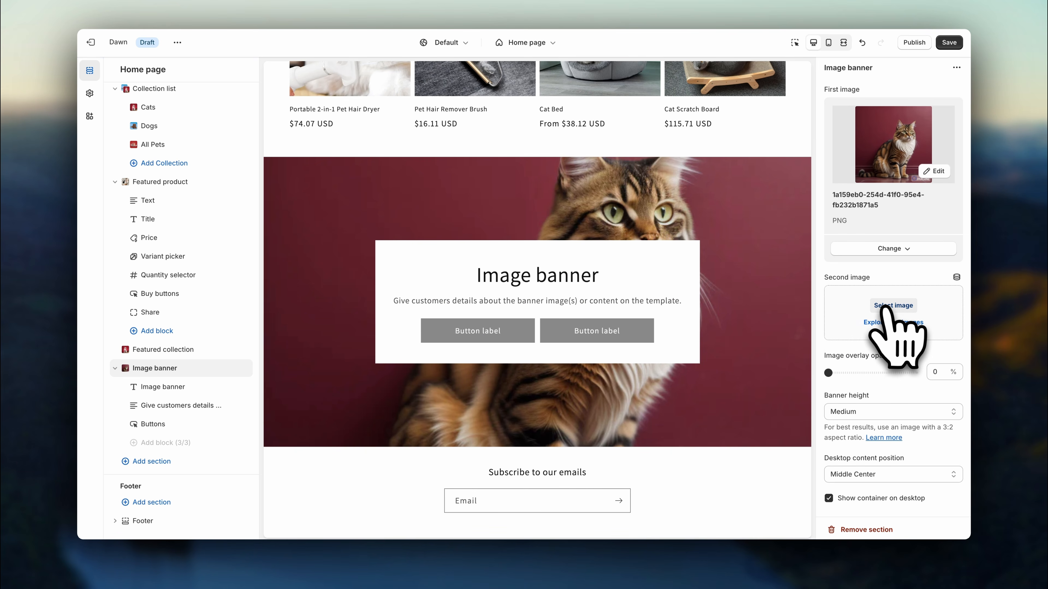
pyautogui.click(890, 306)
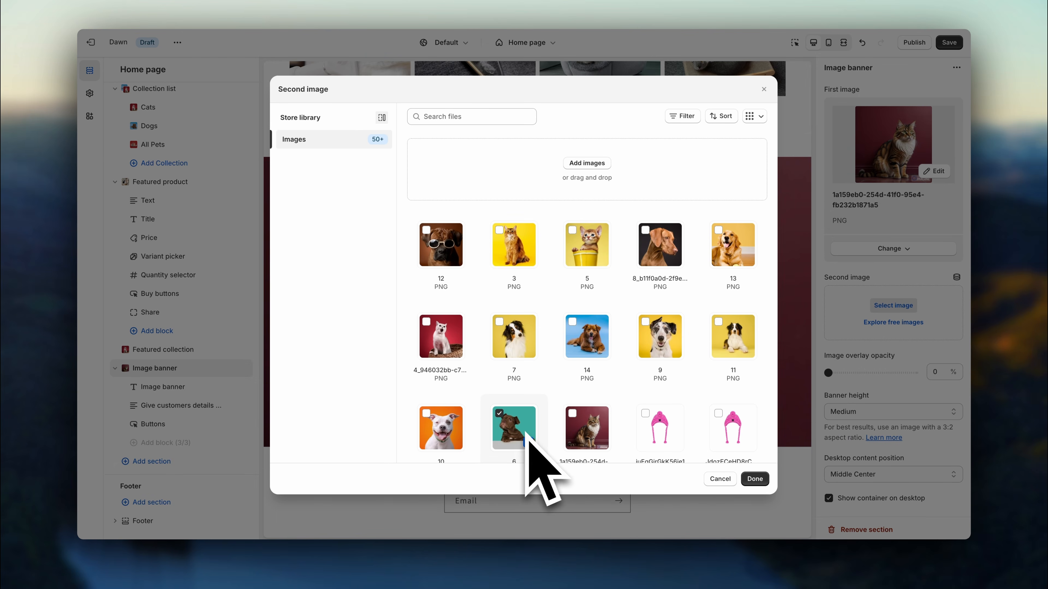
pyautogui.click(755, 479)
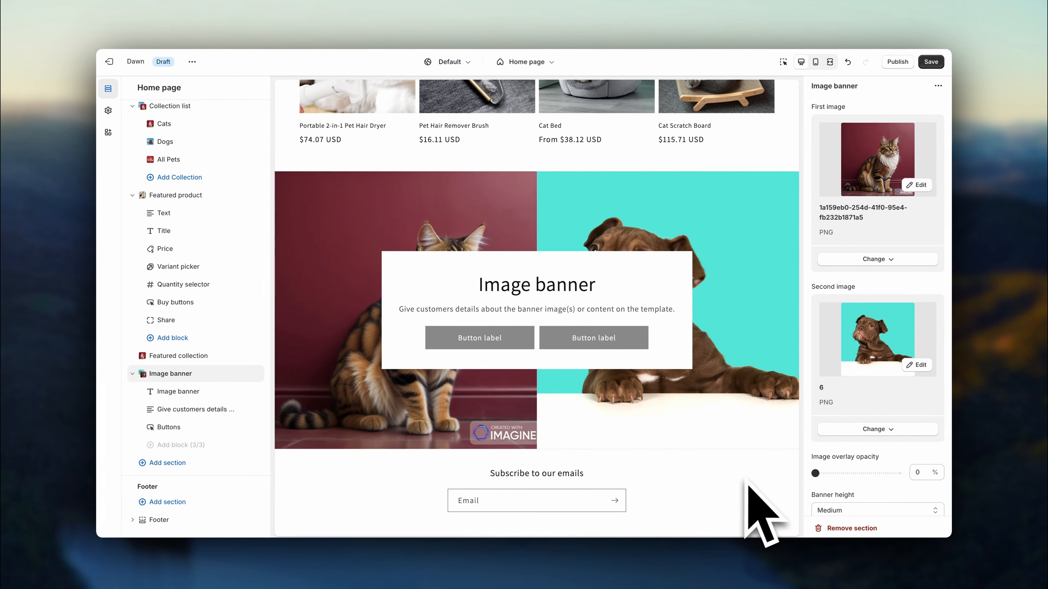
# Step: Hide the banner's container on desktop and remove its buttons, description text and heading blocks
pyautogui.scroll(-5, 886, 483)
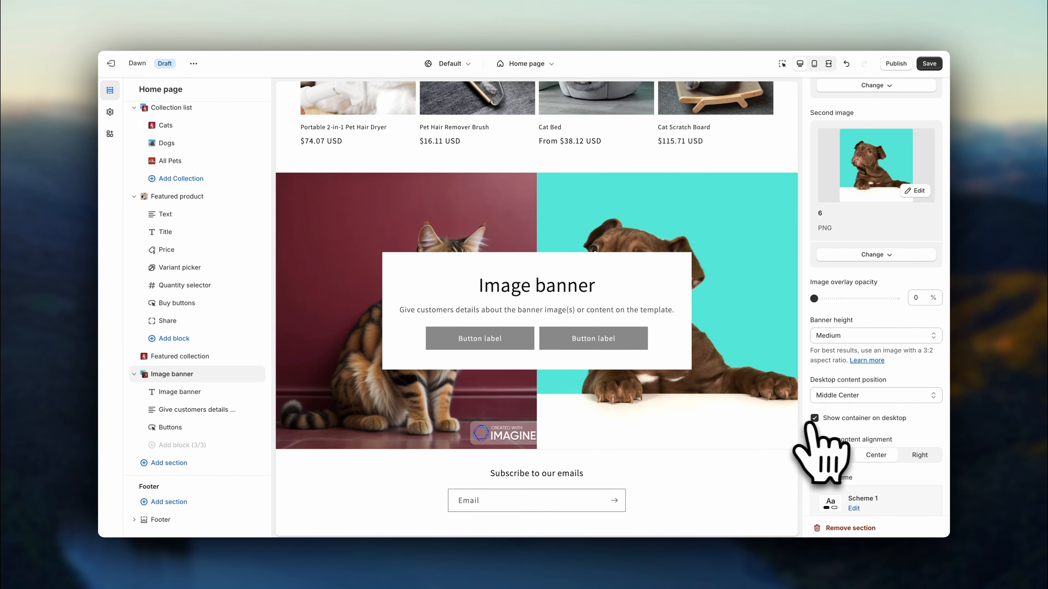
pyautogui.click(813, 418)
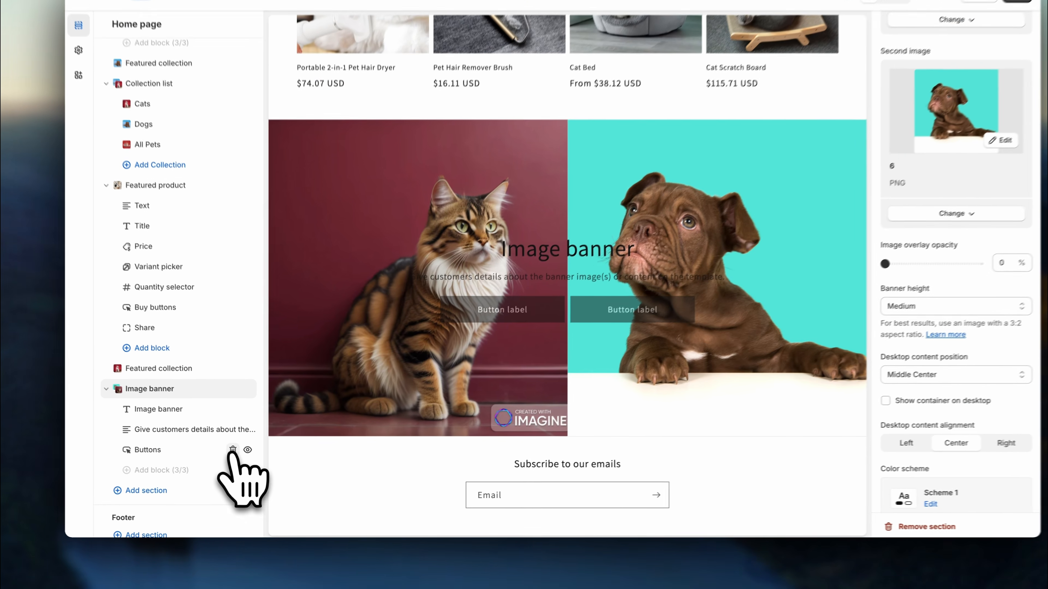
pyautogui.click(245, 461)
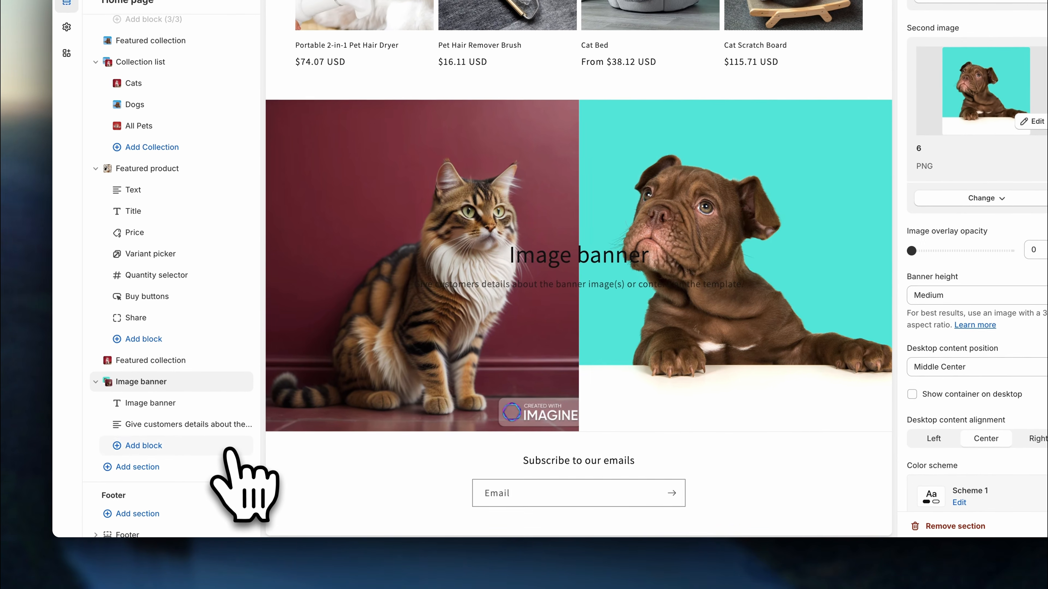
pyautogui.click(245, 443)
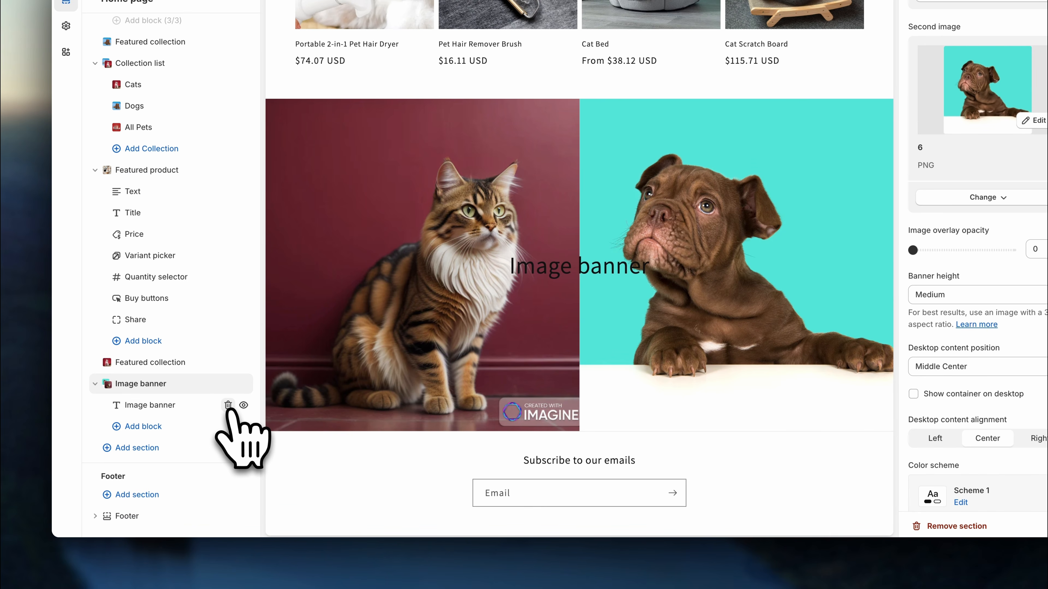
pyautogui.click(236, 405)
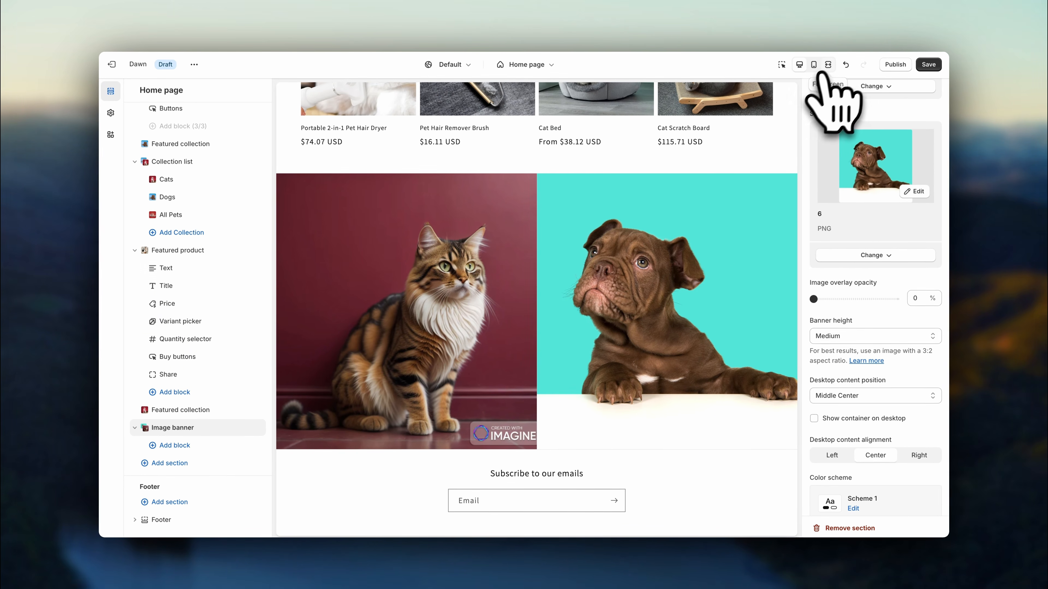
# Step: Preview the home page in full screen and check how the two-image banner looks below the collection
pyautogui.click(827, 64)
pyautogui.scroll(5, 913, 299)
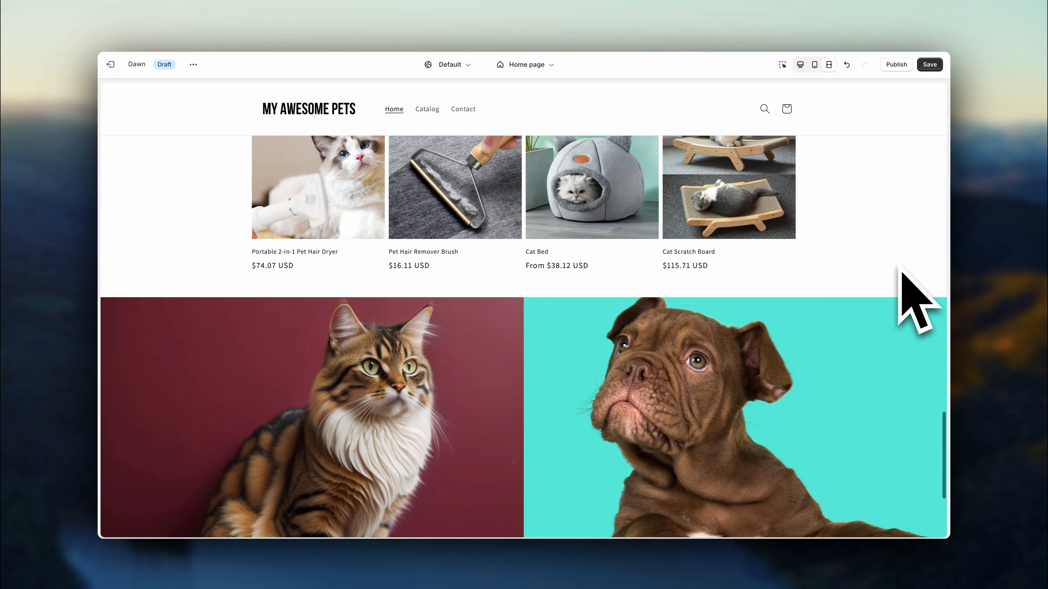
pyautogui.scroll(-5, 901, 270)
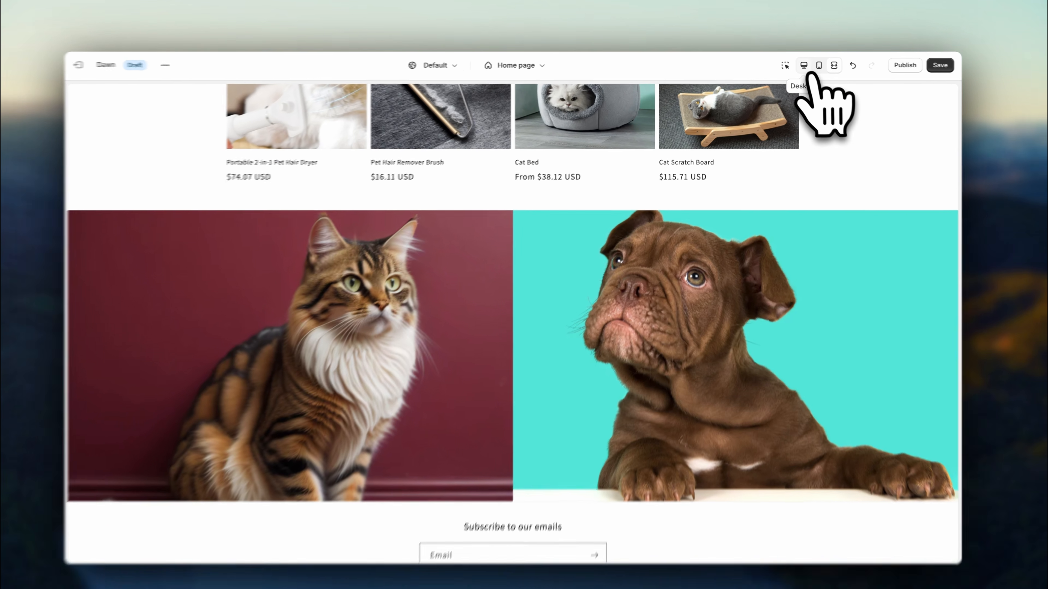
# Step: Add a Featured collection section below the two-image banner and assign it the Home Page Products collection
pyautogui.click(827, 64)
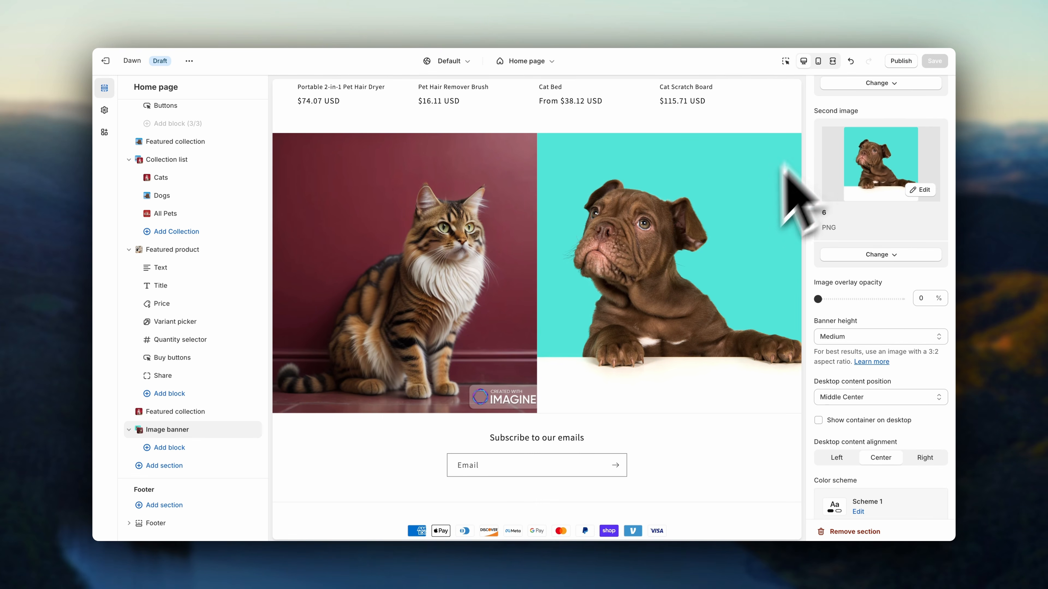
pyautogui.click(231, 466)
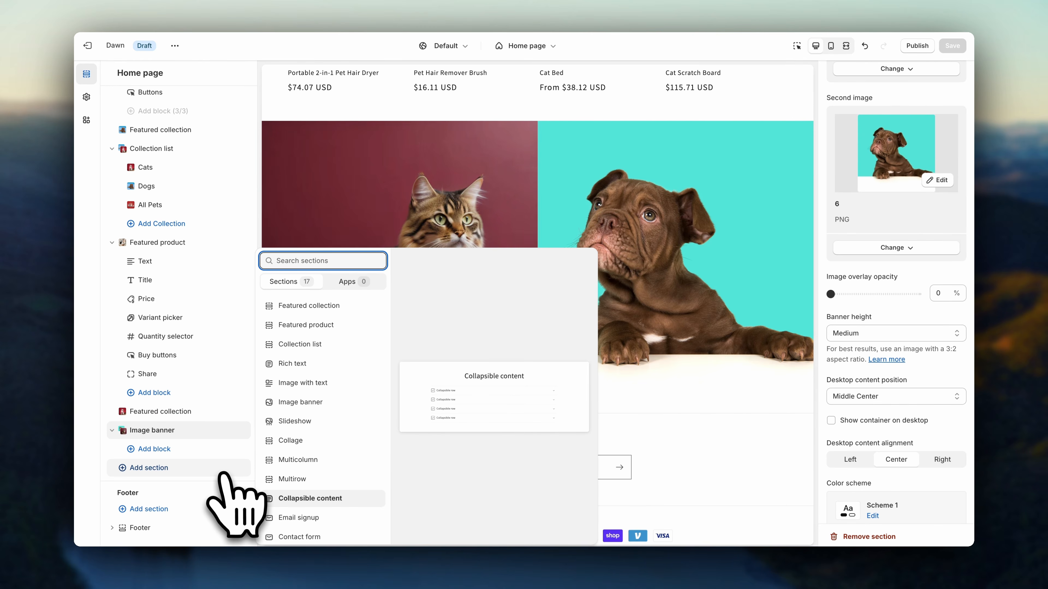
pyautogui.click(313, 305)
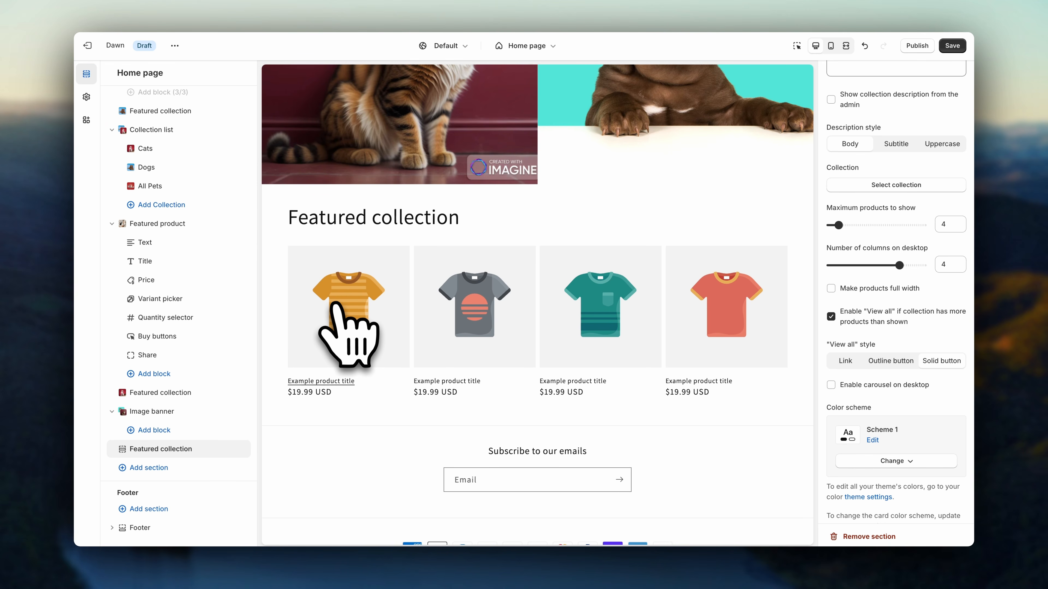
pyautogui.click(856, 186)
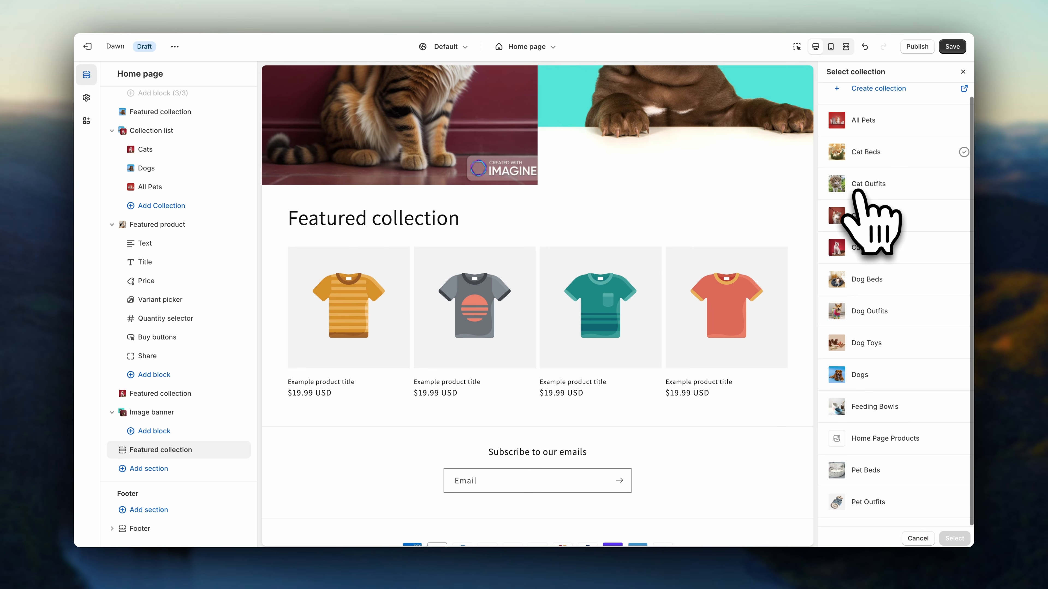
pyautogui.click(887, 438)
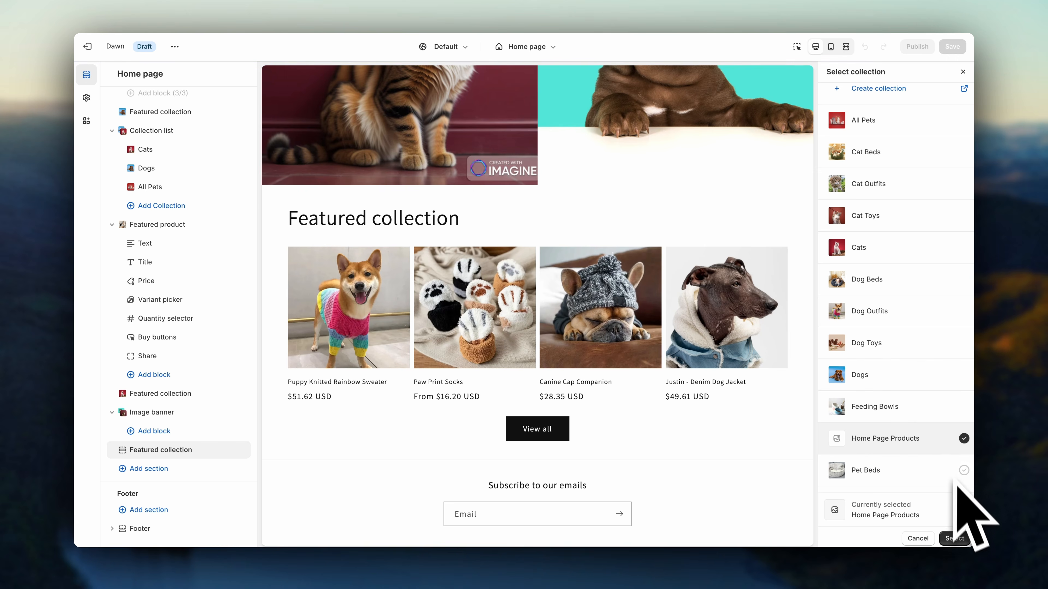
pyautogui.click(954, 538)
# Step: Clear the heading text of the new Home Page Products featured collection
pyautogui.scroll(4, 928, 413)
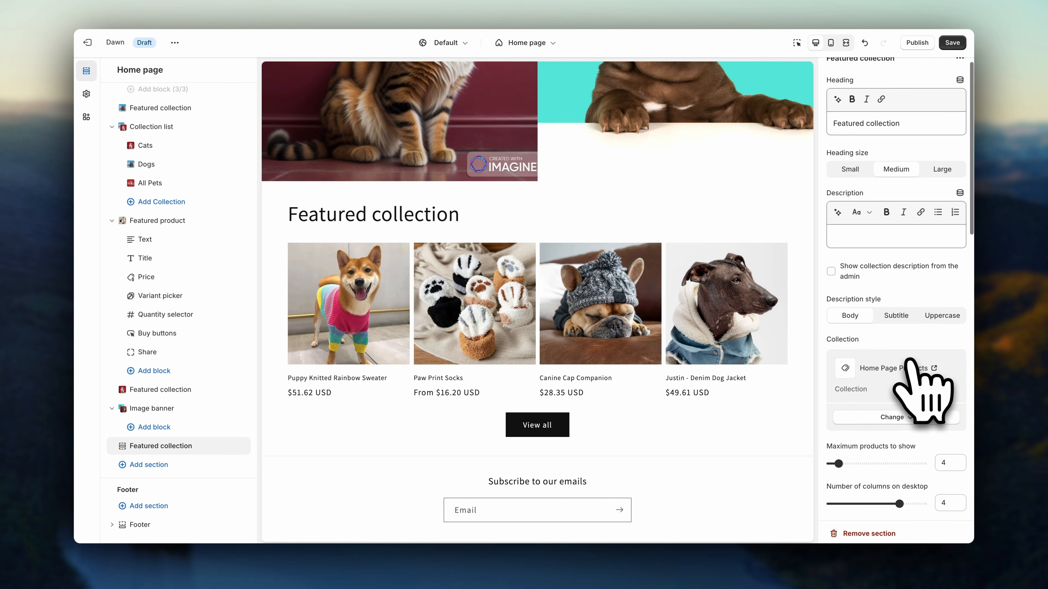
pyautogui.scroll(2, 917, 330)
pyautogui.tripleClick(862, 133)
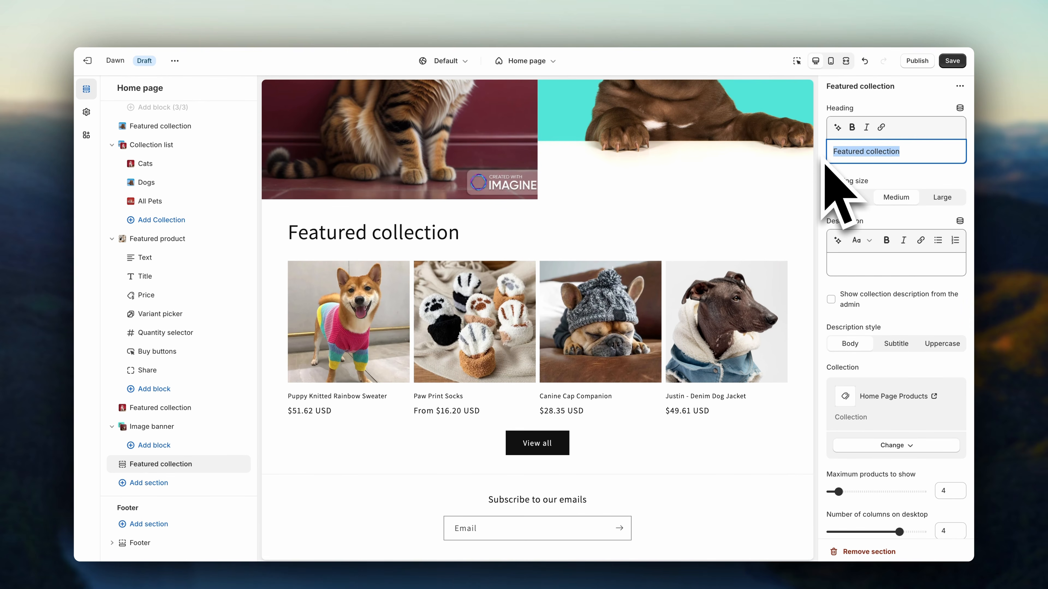
pyautogui.press('BackSpace')
# Step: Disable the "View all" option for the Home Page Products collection and set its maximum products to show to 8
pyautogui.scroll(-5, 895, 347)
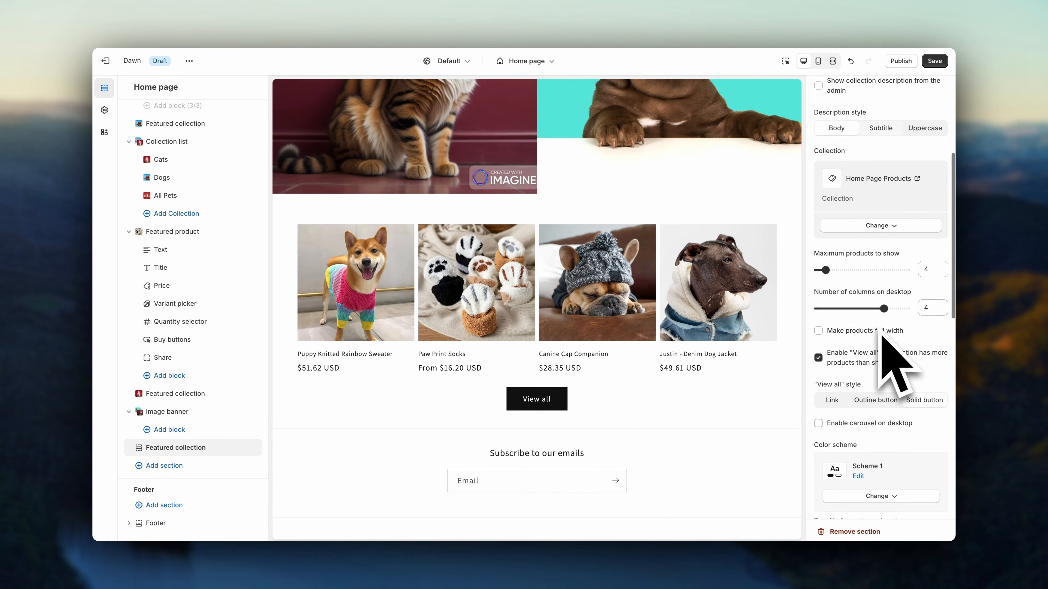
pyautogui.scroll(-5, 898, 373)
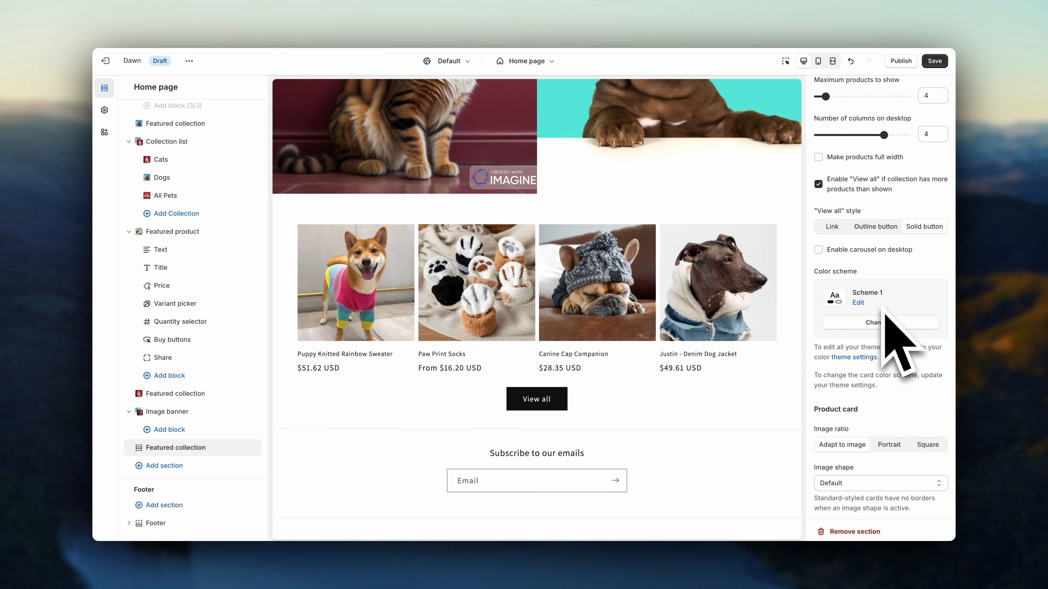
pyautogui.scroll(4, 884, 310)
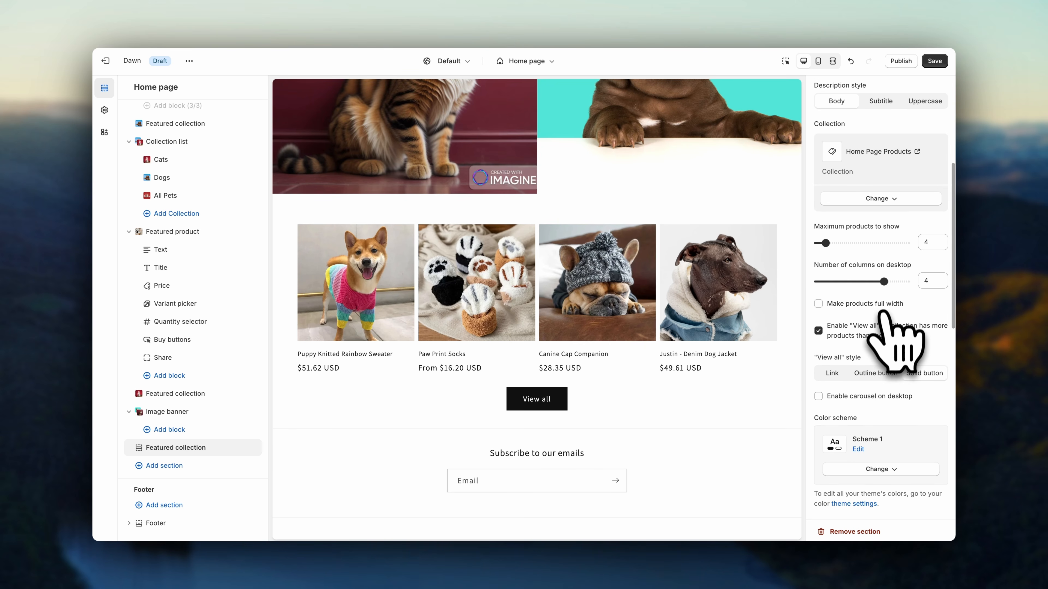
pyautogui.click(882, 324)
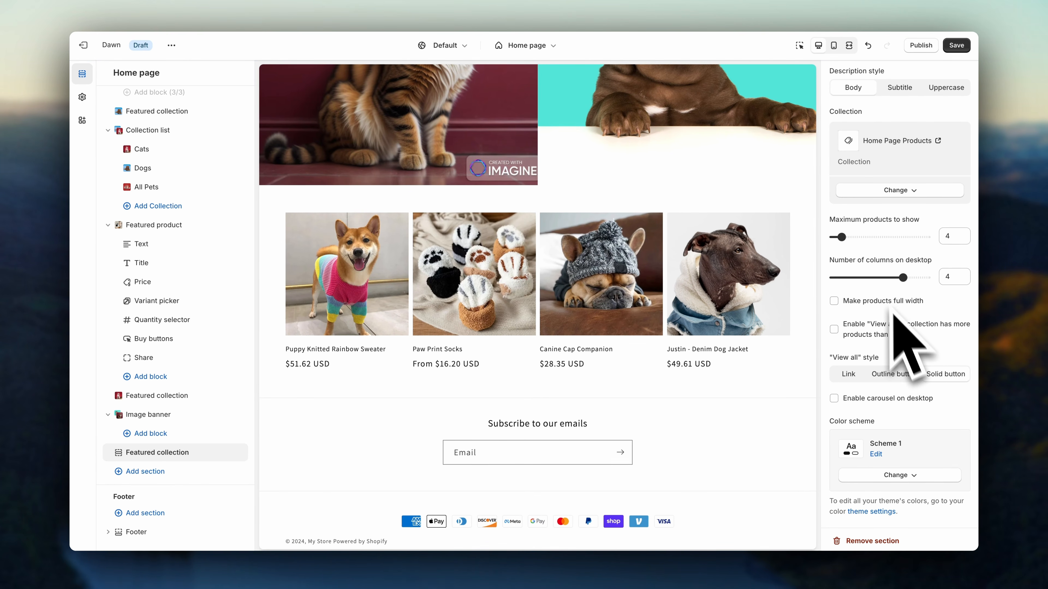
pyautogui.moveTo(870, 237); pyautogui.dragTo(857, 238)
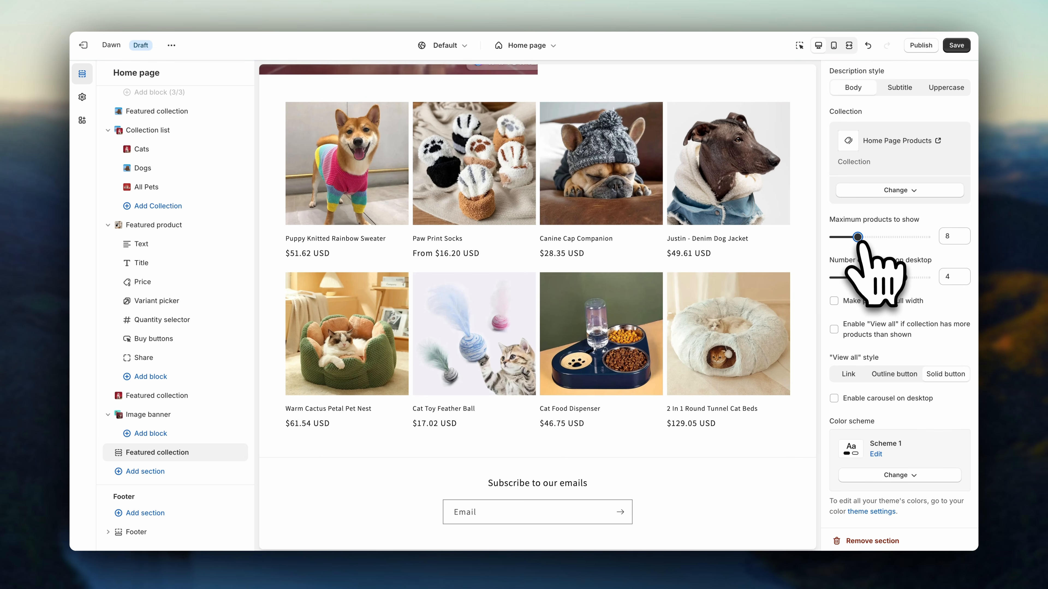
# Step: Add a Collapsible content section below the last featured collection and set its heading to "Frequently Asked Questions"
pyautogui.click(209, 471)
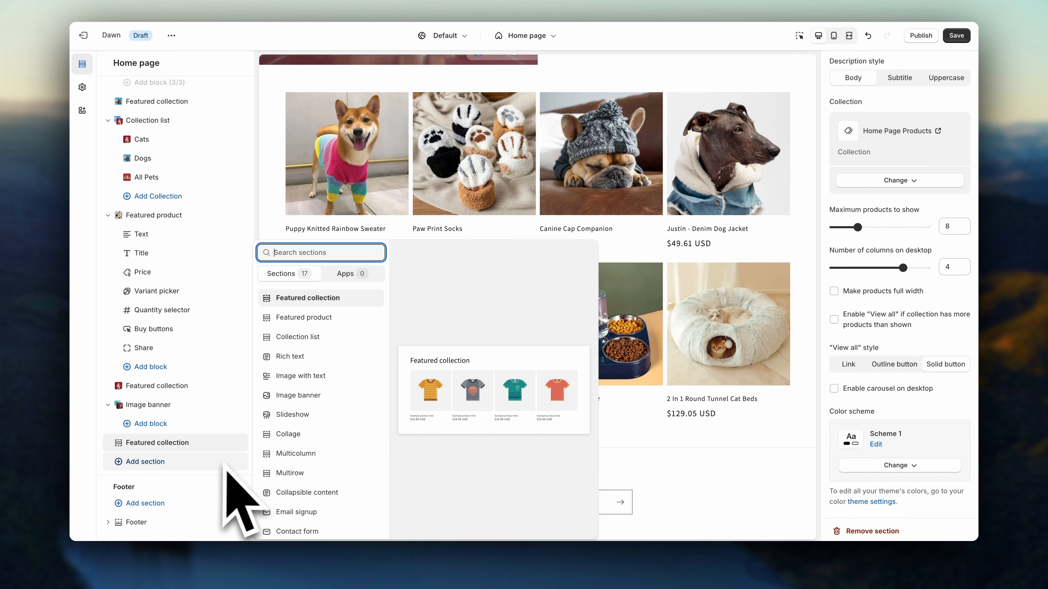
pyautogui.click(275, 493)
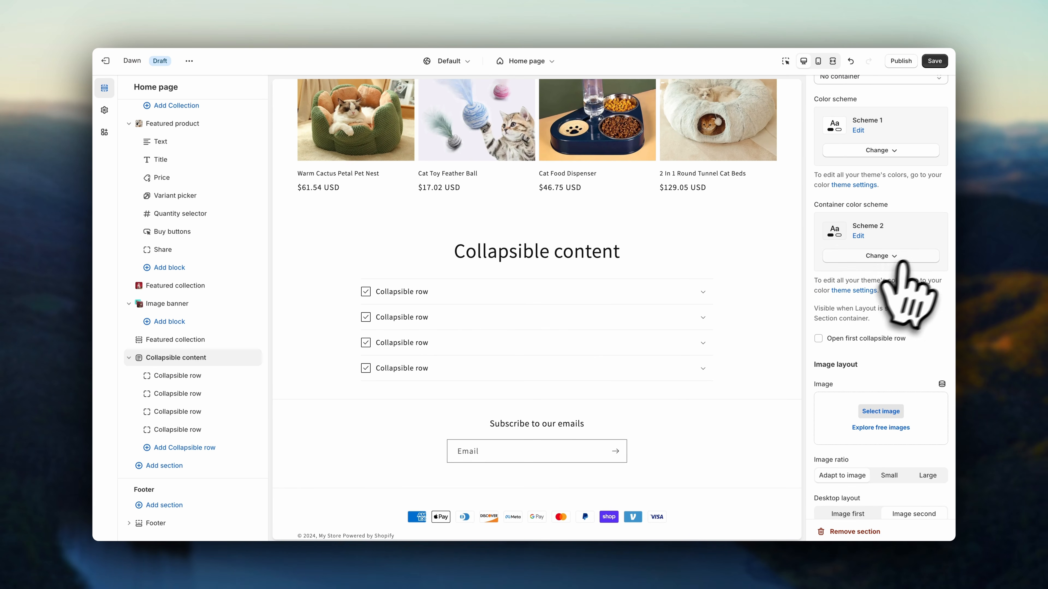
pyautogui.scroll(5, 939, 257)
pyautogui.tripleClick(923, 189)
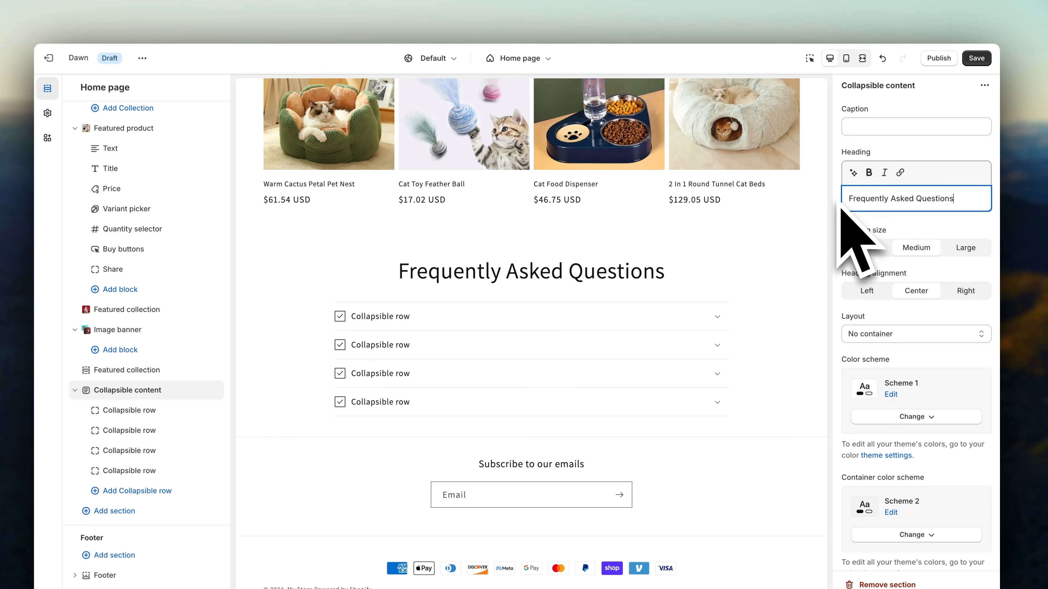
pyautogui.click(949, 227)
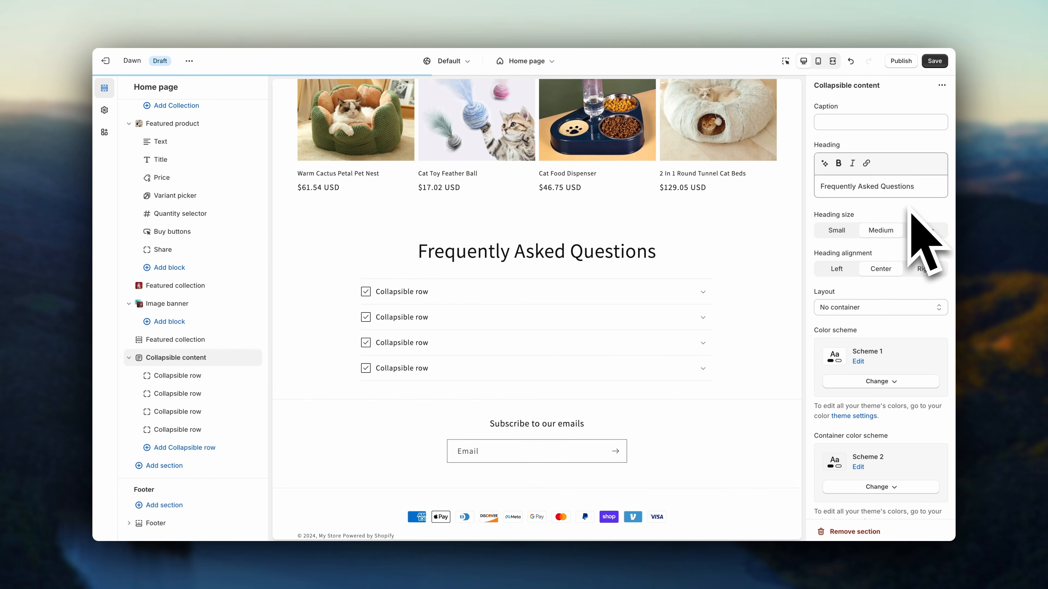
# Step: Set the color scheme of the Frequently Asked Questions section to Scheme 2
pyautogui.scroll(-3, 911, 208)
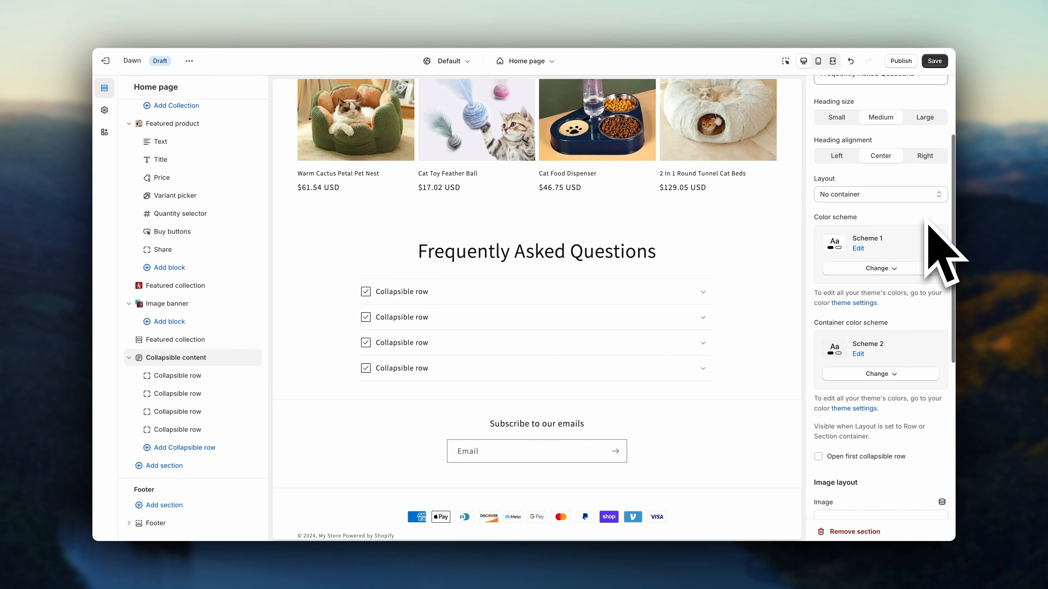
pyautogui.click(901, 269)
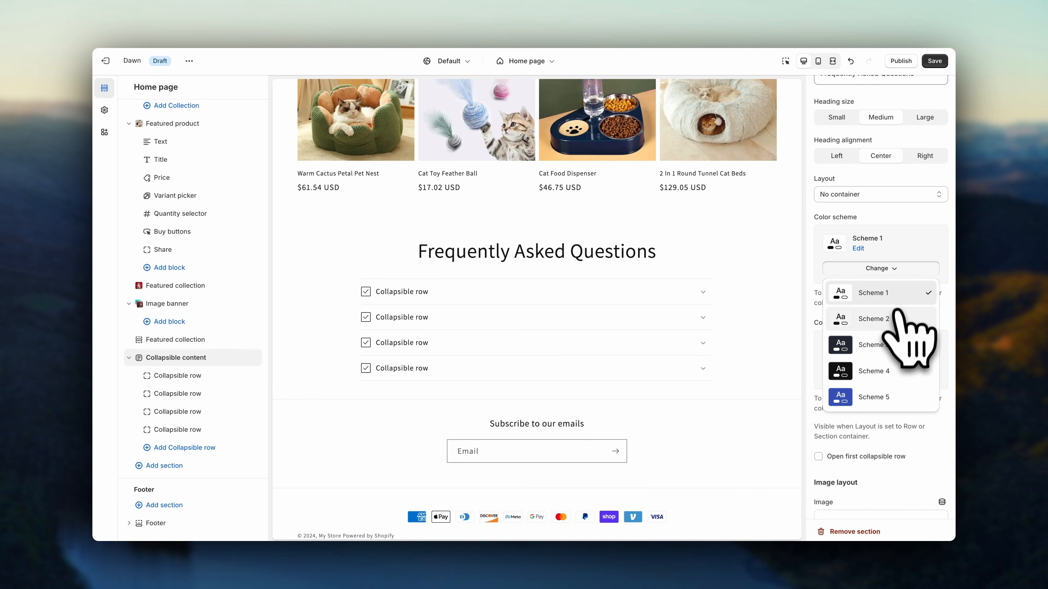
pyautogui.click(896, 319)
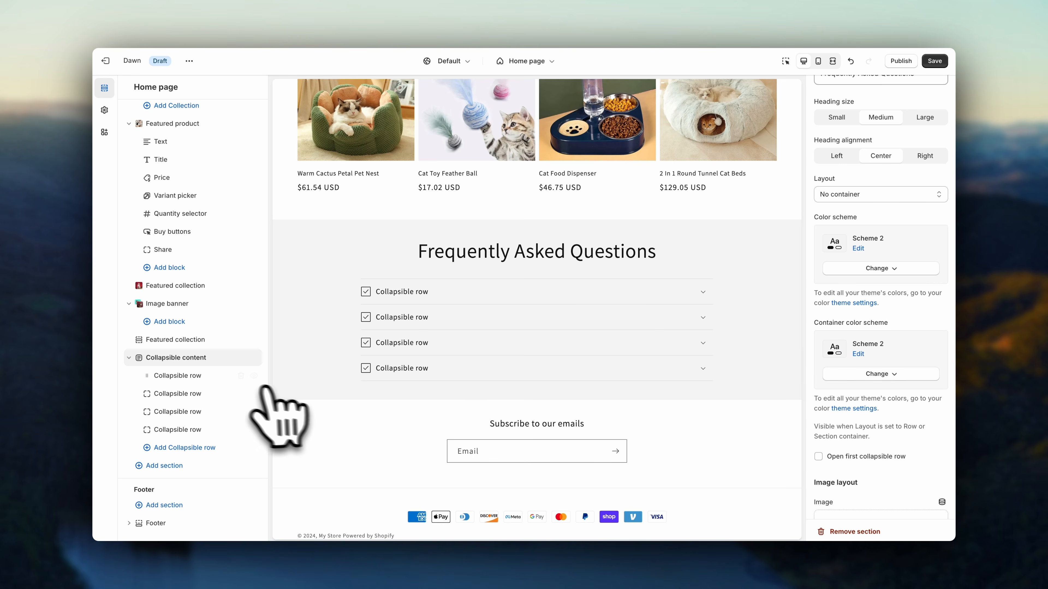
# Step: Title the first collapsible row "What if I want to return a product?" and answer it "No problem! We have a 30-day money back guarantee."
pyautogui.click(212, 382)
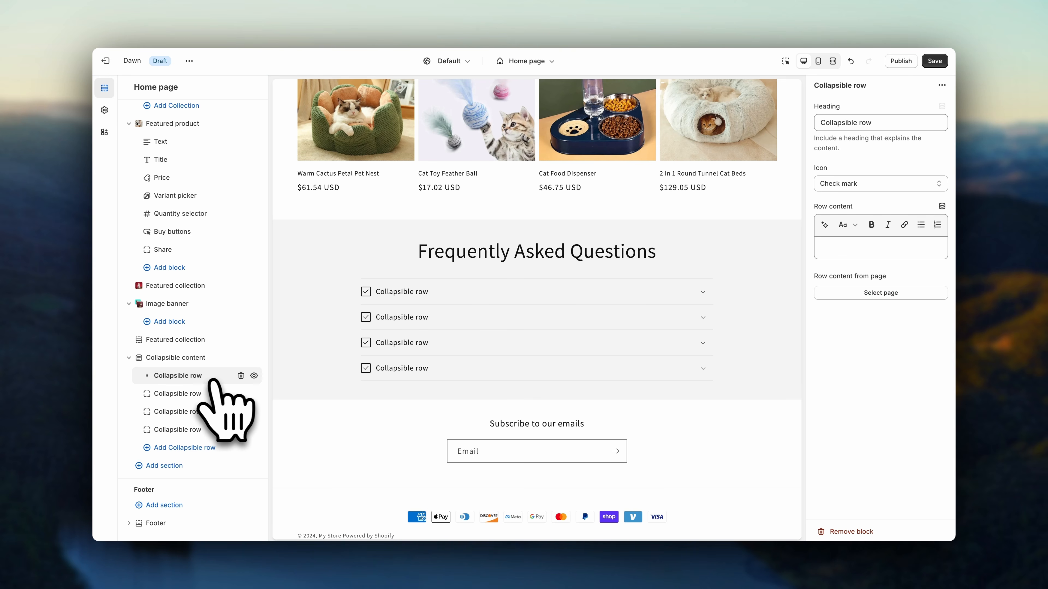
pyautogui.click(892, 124)
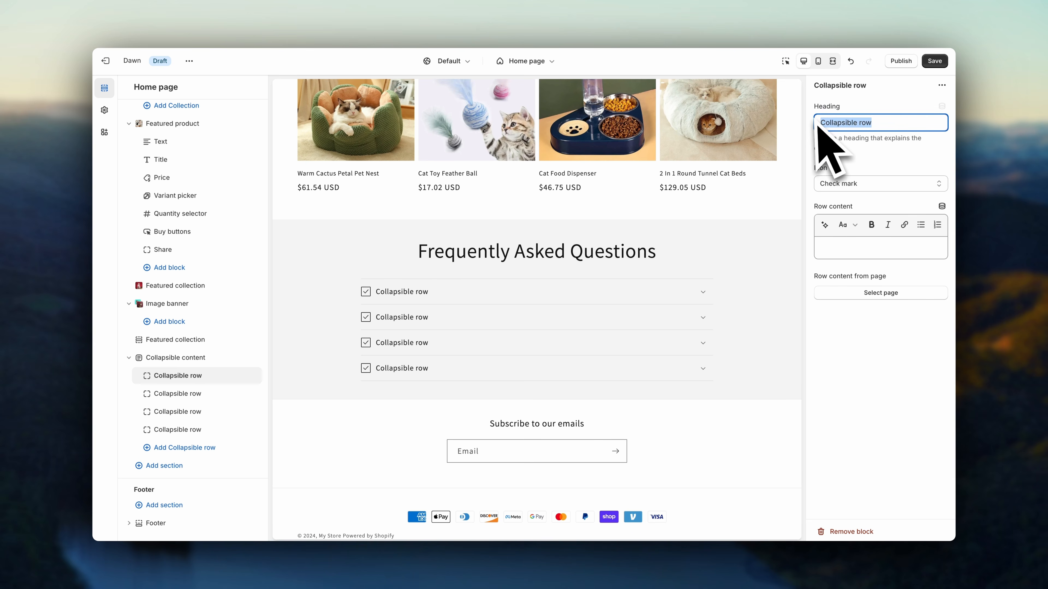
pyautogui.write('Wha')
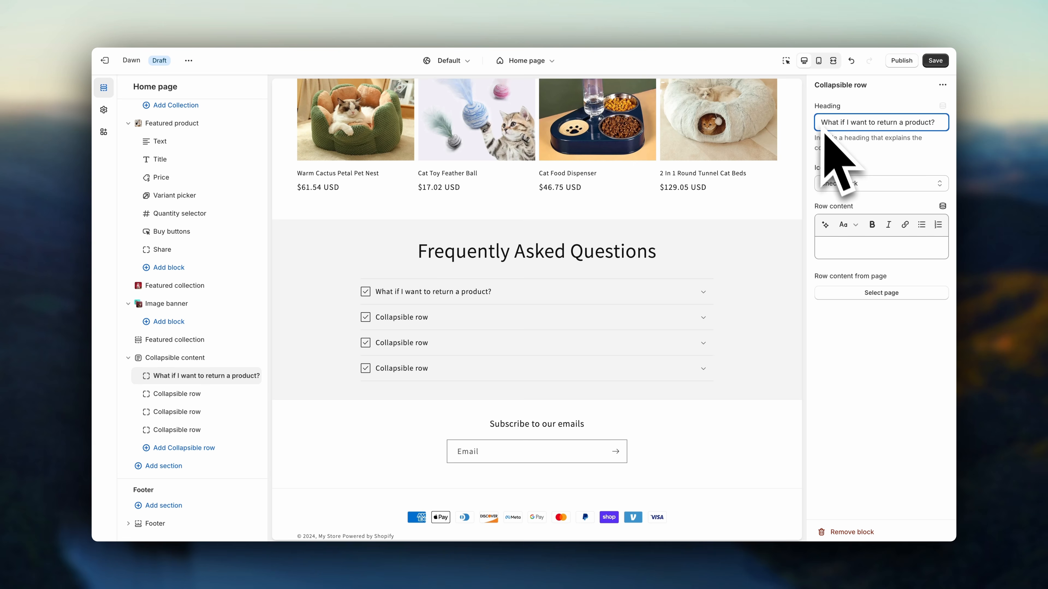
pyautogui.click(892, 247)
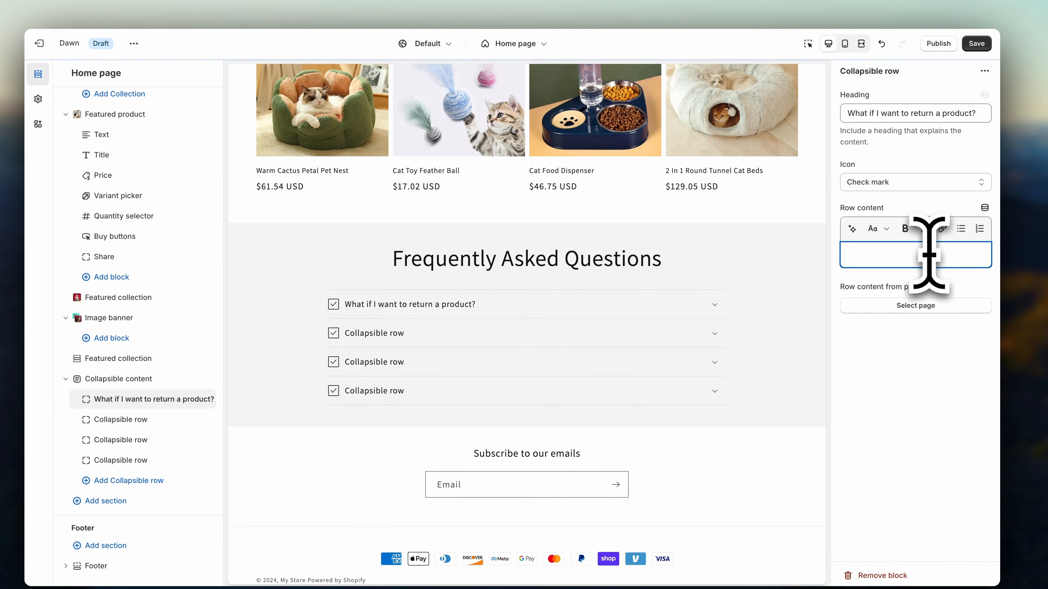
pyautogui.write('No problem! We have a 30-day money back guarantee.')
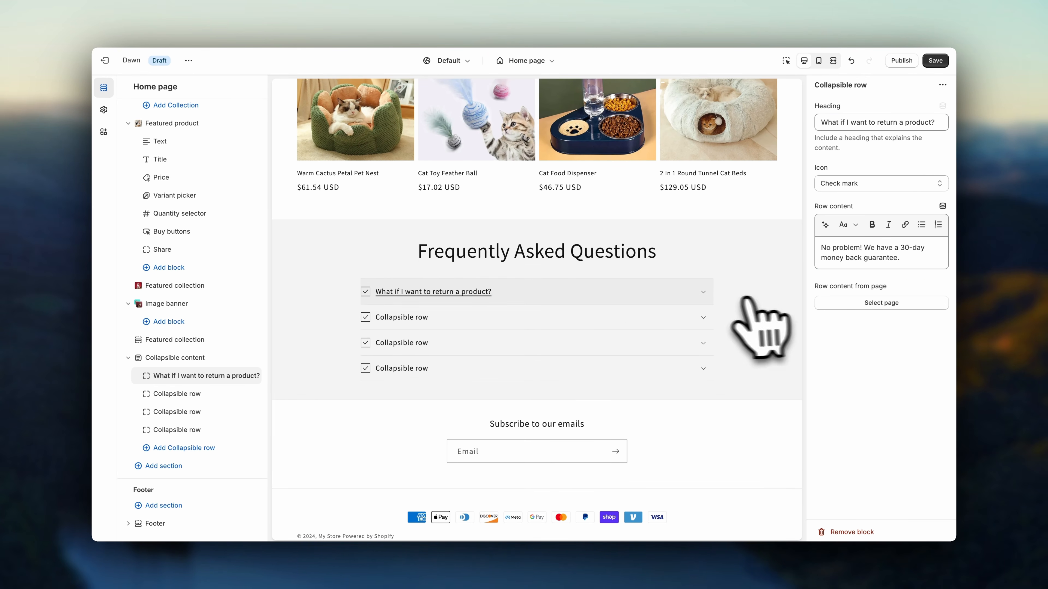
pyautogui.click(703, 294)
pyautogui.click(703, 293)
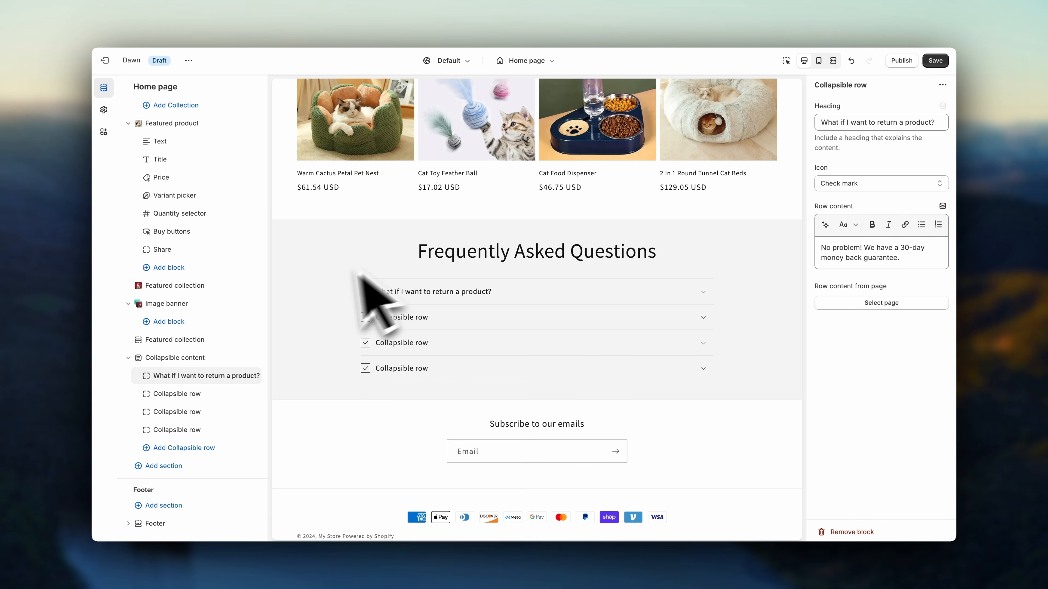
# Step: Open the second collapsible row of the Frequently Asked Questions section for editing
pyautogui.click(214, 397)
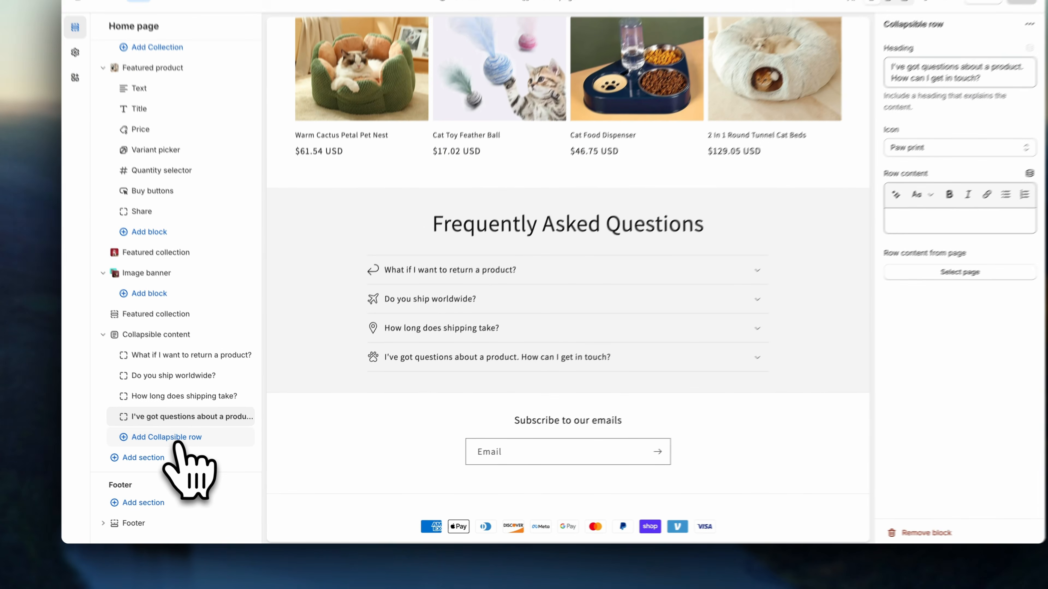
# Step: Add a fifth collapsible row to the Frequently Asked Questions section and remove it again
pyautogui.click(183, 450)
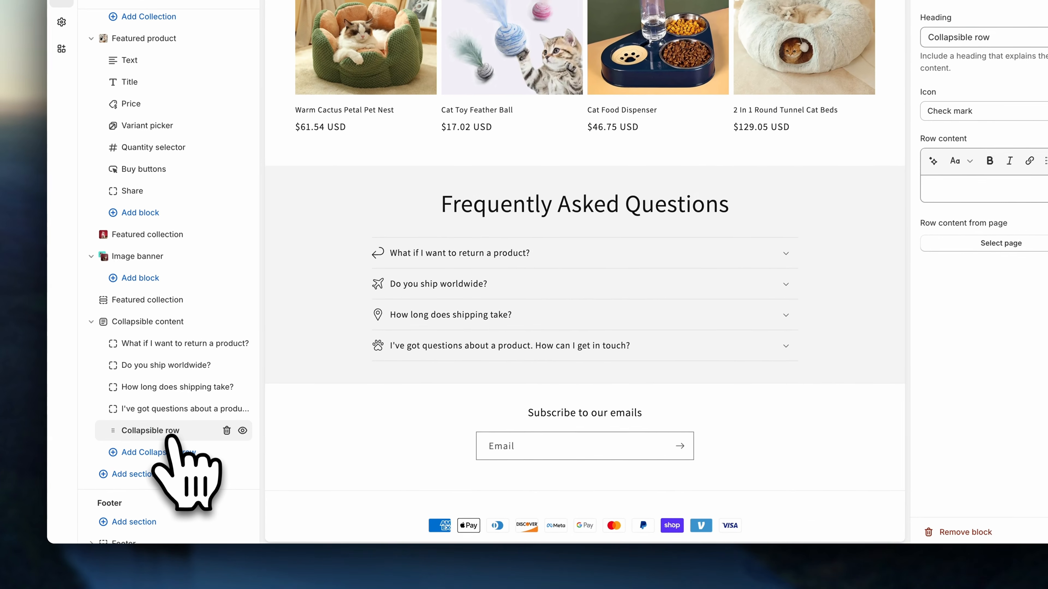
pyautogui.click(226, 430)
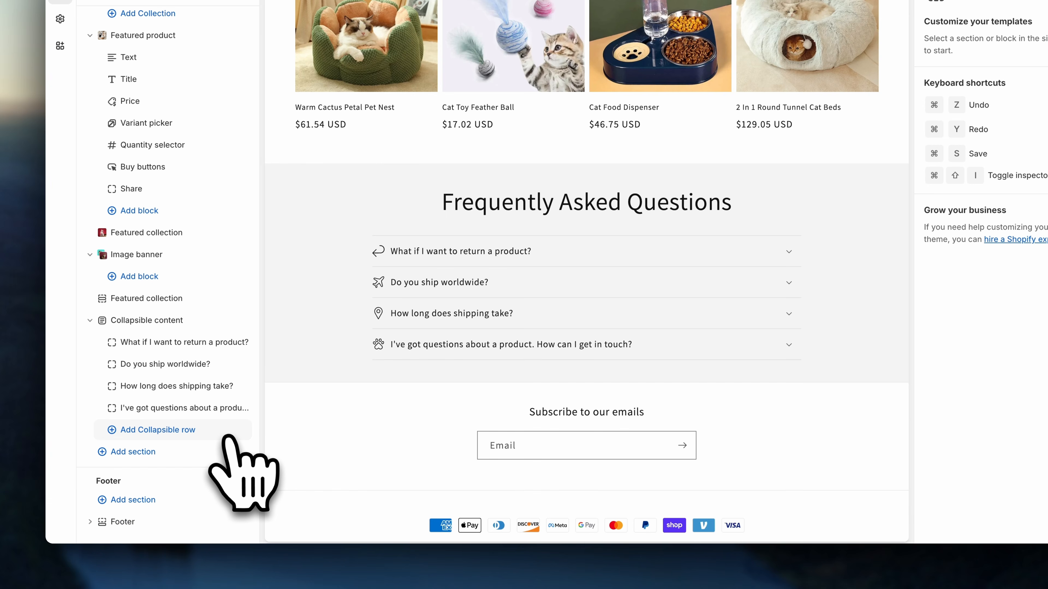
# Step: Set the footer's email signup heading to "Subscribe for new arrivals, exclusive deals and more!"
pyautogui.scroll(-1, 398, 427)
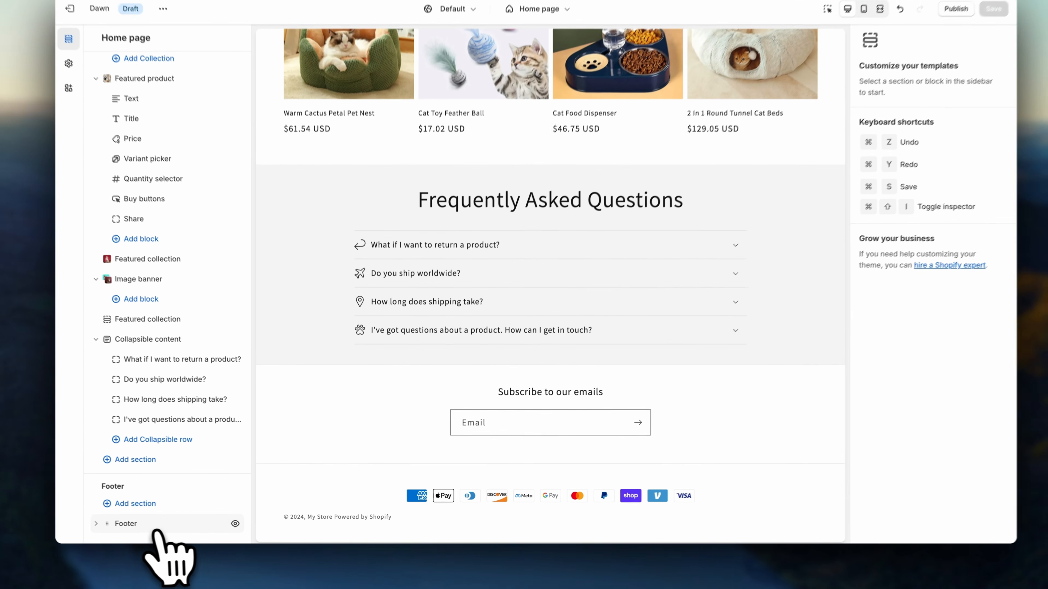
pyautogui.click(171, 527)
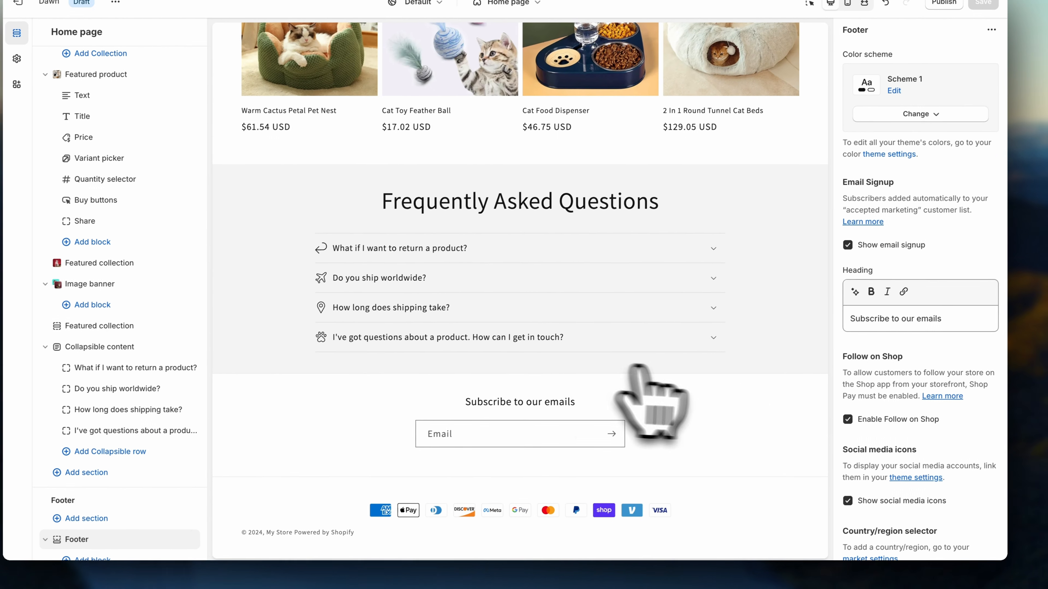
pyautogui.moveTo(954, 320); pyautogui.dragTo(832, 330)
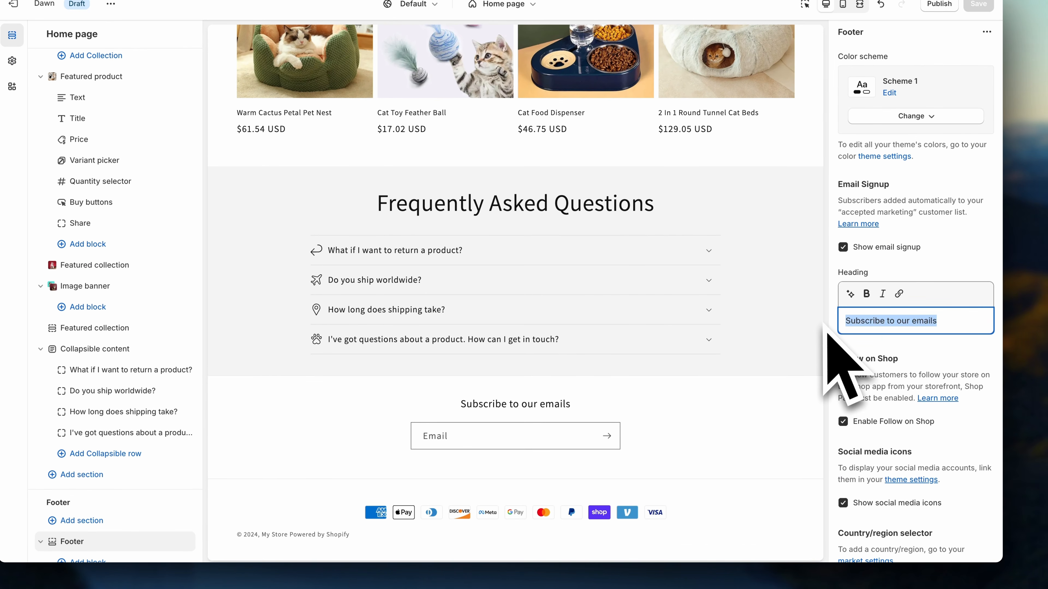
pyautogui.write('Subscribe for new arrivals, exclusive deals and more!')
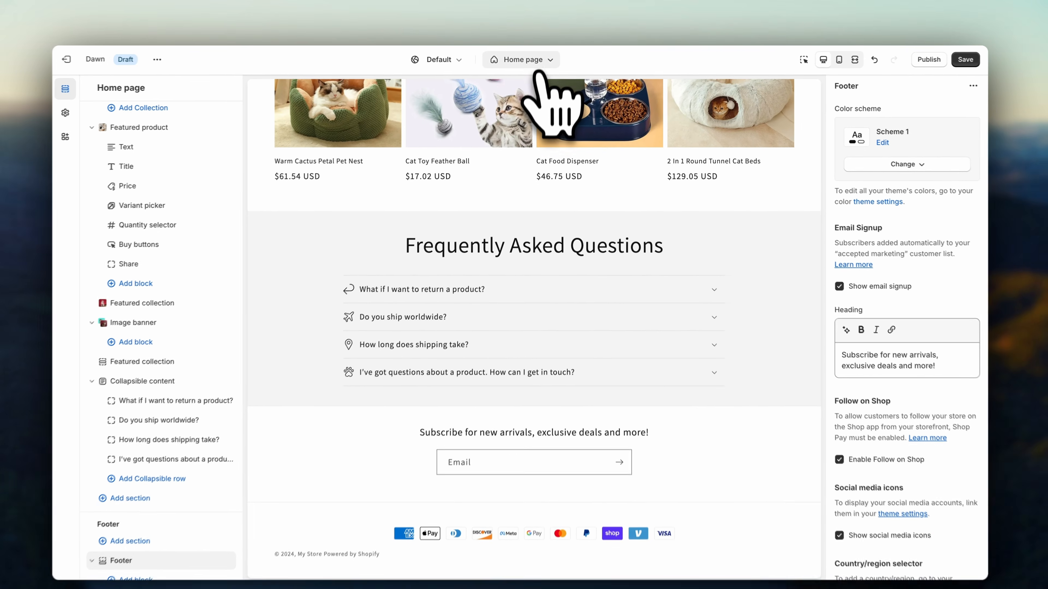
# Step: Switch from the home page to the Default product template for editing
pyautogui.click(541, 59)
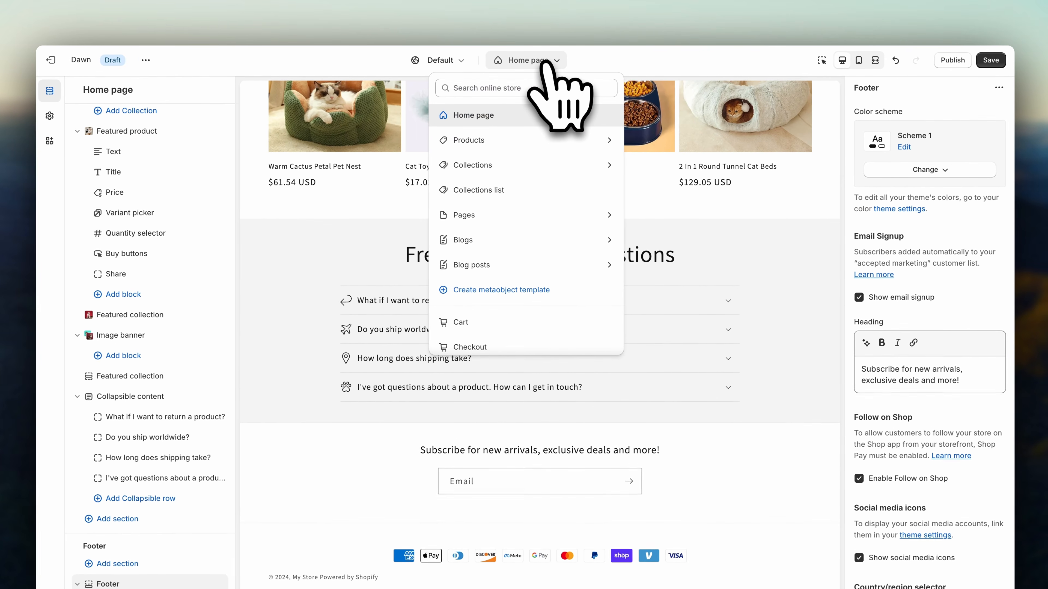
pyautogui.click(543, 139)
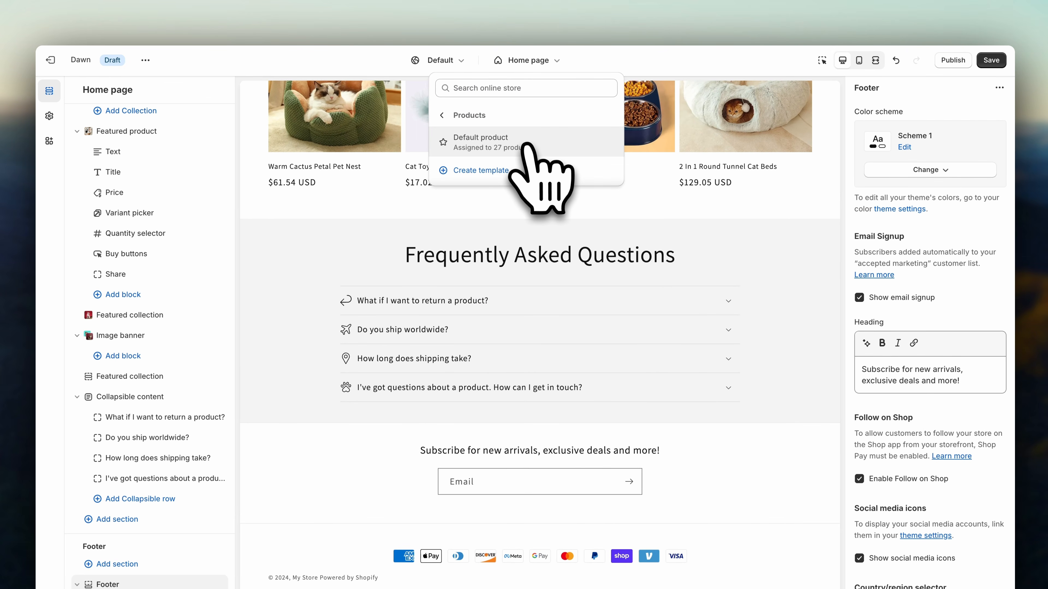
pyautogui.click(507, 142)
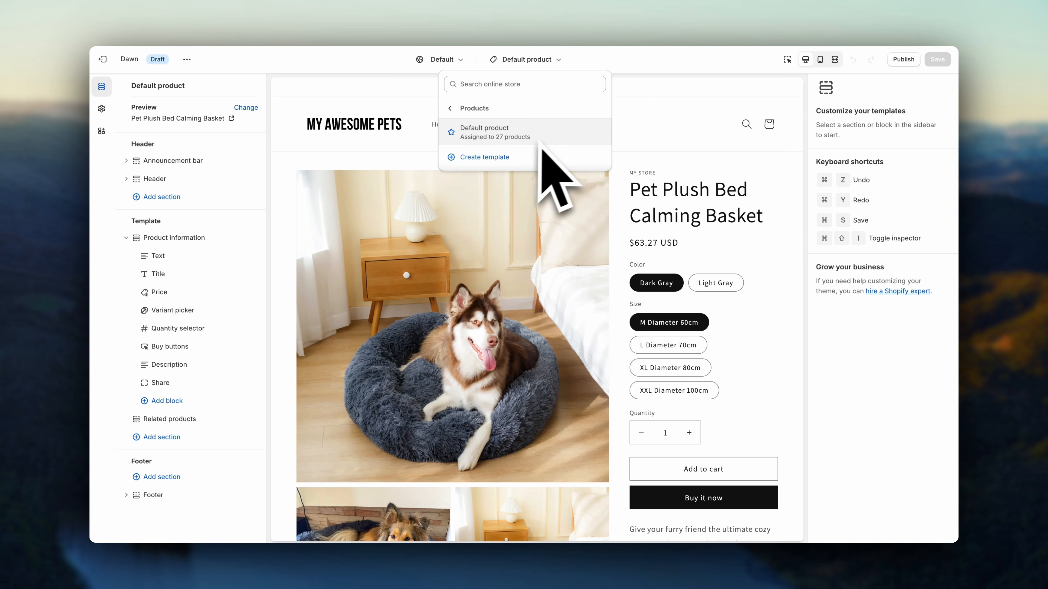
# Step: Examine the default product page preview from the product media and description down to the related products
pyautogui.click(672, 163)
pyautogui.scroll(-4, 672, 149)
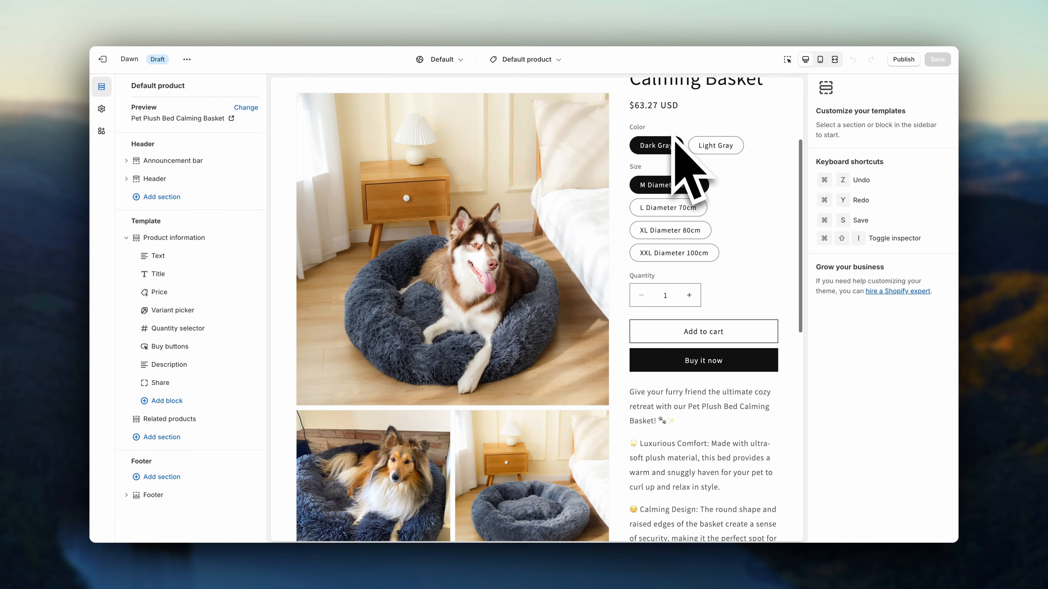
pyautogui.scroll(-8, 789, 252)
pyautogui.scroll(-8, 790, 264)
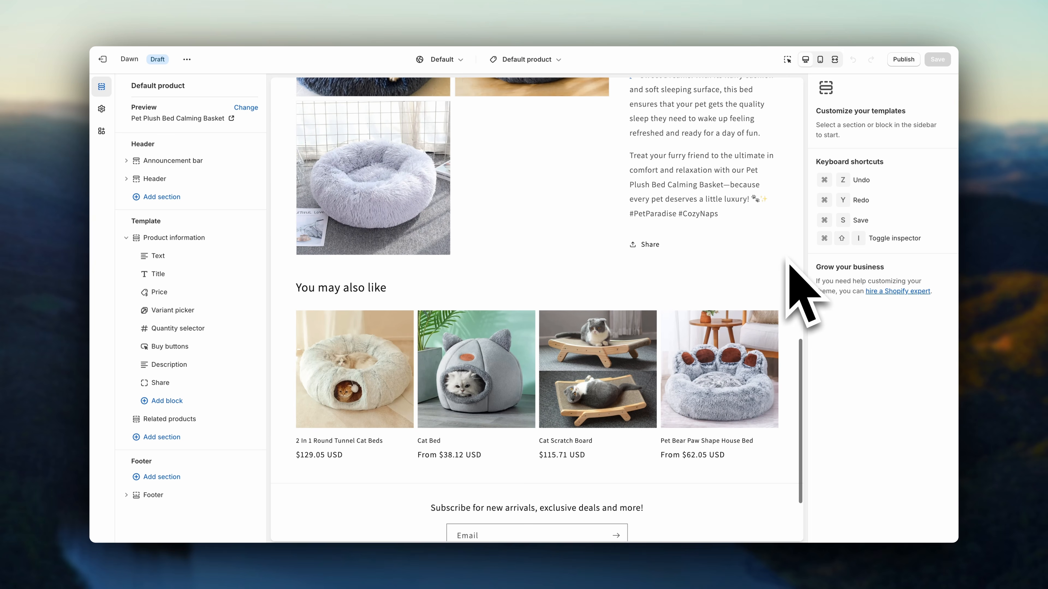
pyautogui.scroll(15, 790, 264)
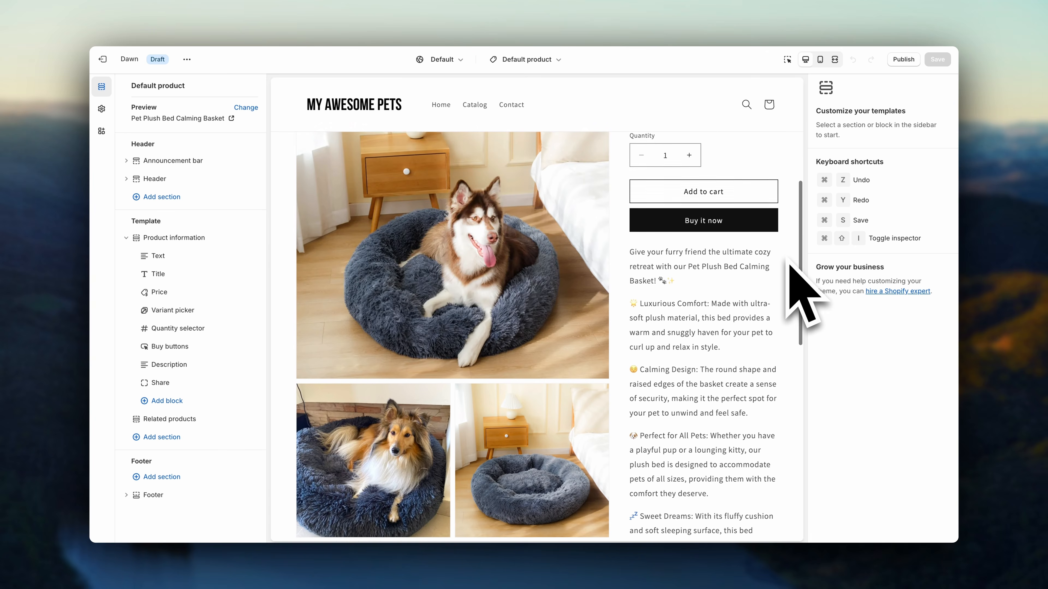
pyautogui.scroll(5, 790, 264)
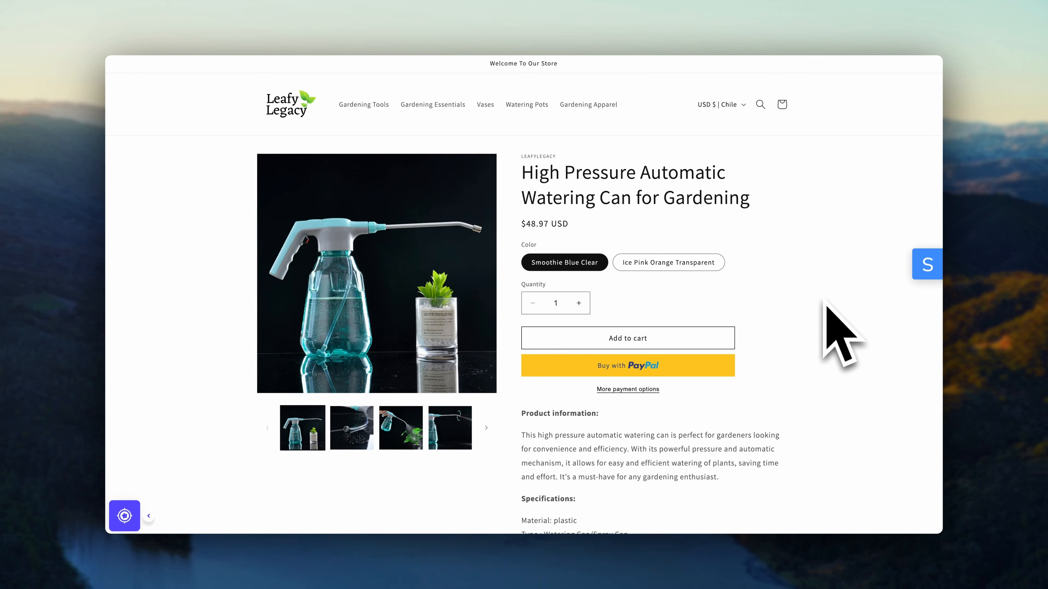
# Step: Examine the Leafy Legacy example product page, including its thumbnail gallery, description and alternating image-with-text sections
pyautogui.scroll(-9, 824, 301)
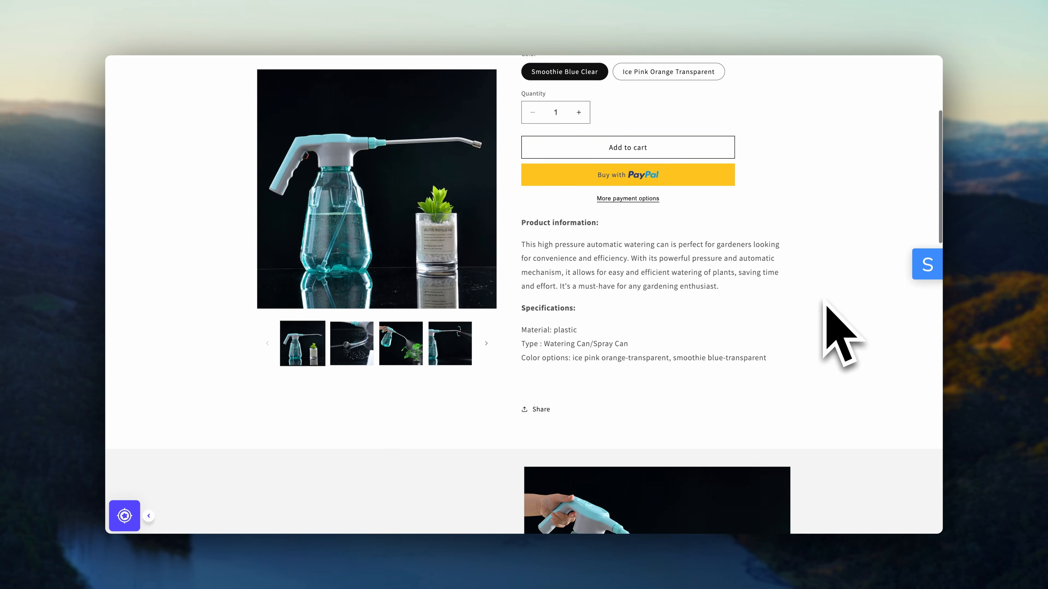
pyautogui.scroll(-4, 824, 301)
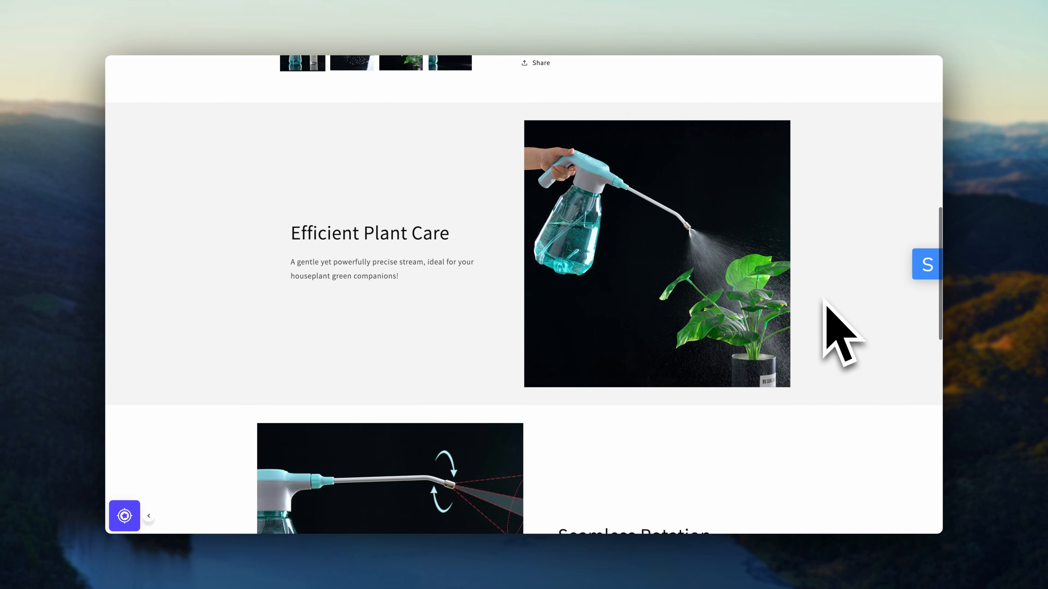
pyautogui.scroll(-7, 825, 301)
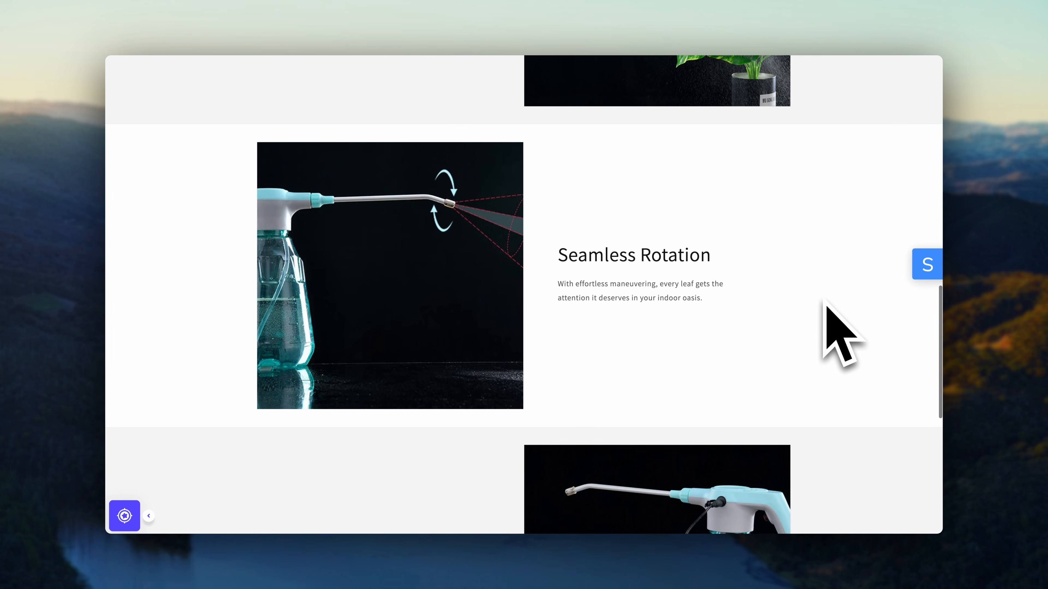
pyautogui.scroll(-6, 824, 301)
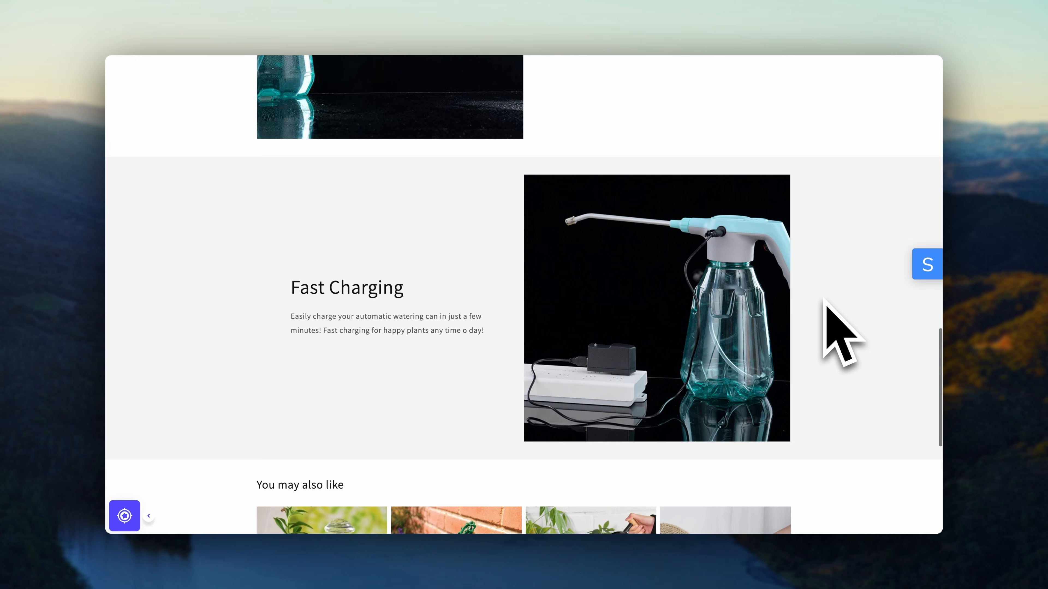
pyautogui.scroll(11, 823, 301)
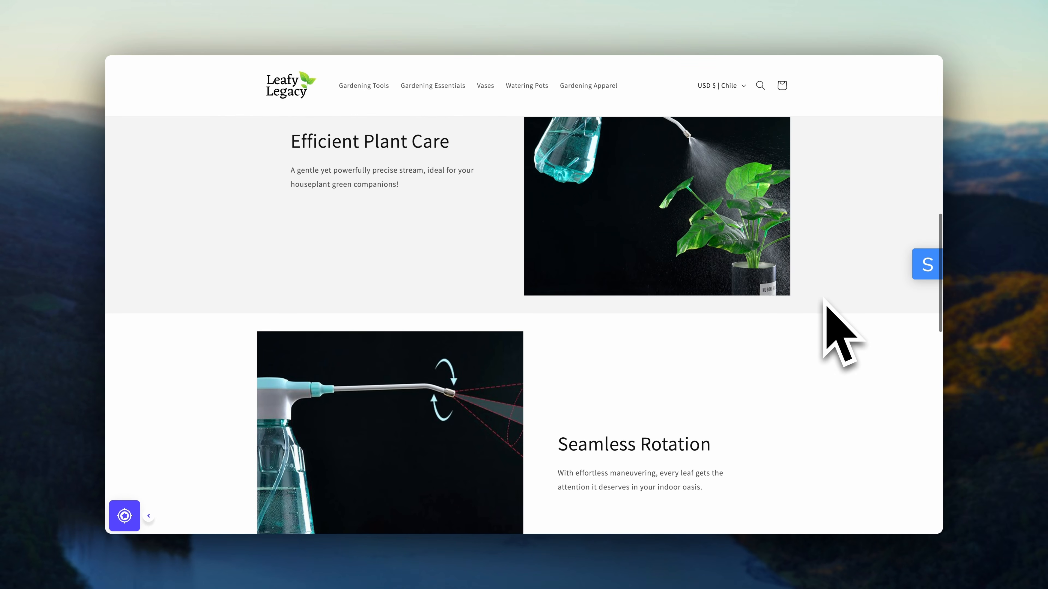
pyautogui.scroll(10, 823, 301)
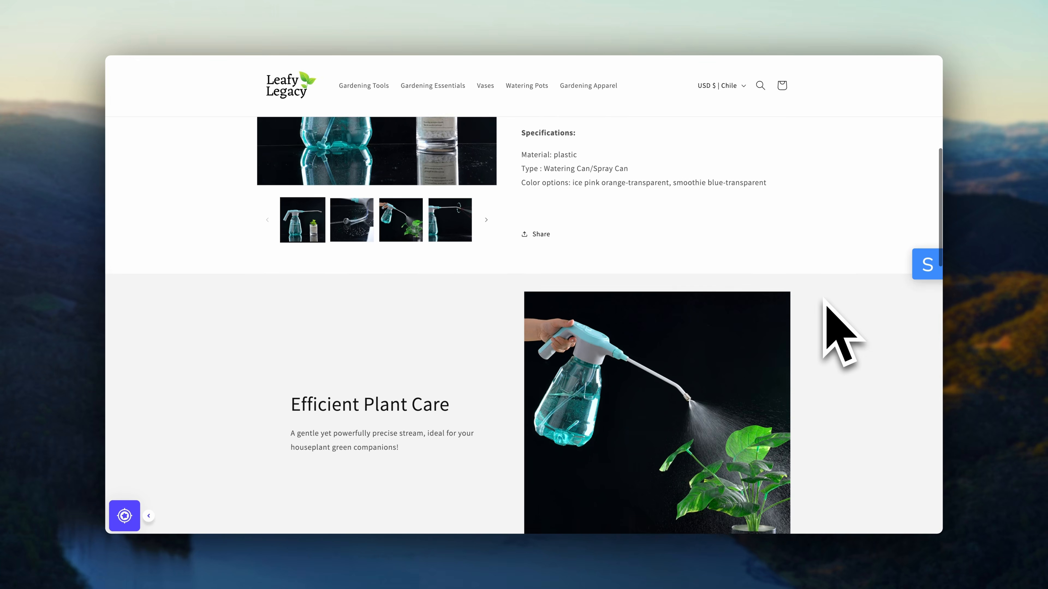
pyautogui.scroll(4, 824, 301)
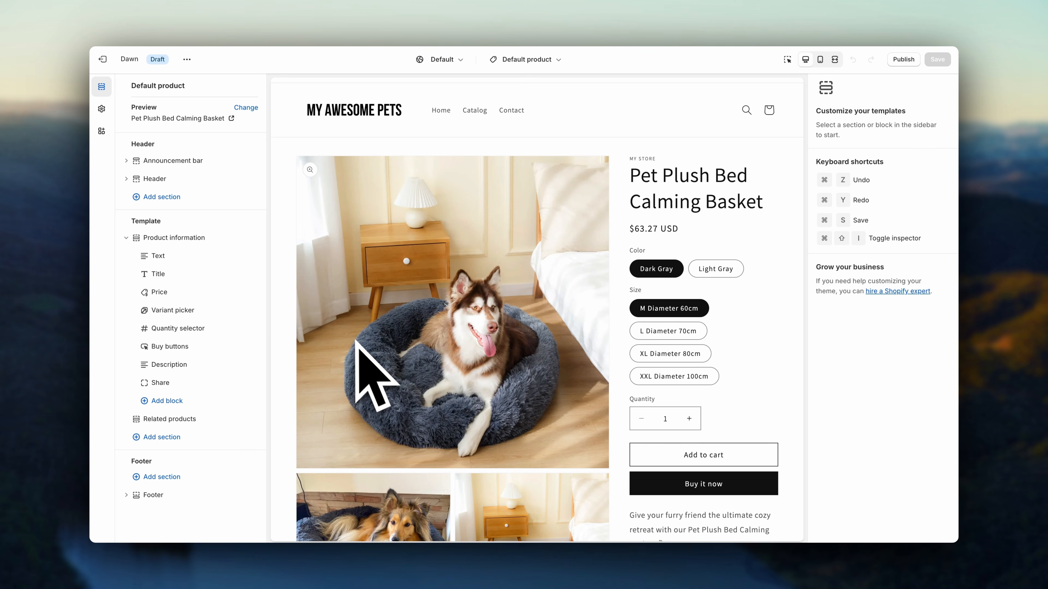
# Step: Set the Product information section's desktop media width to Medium and its desktop layout to Thumbnails
pyautogui.click(244, 238)
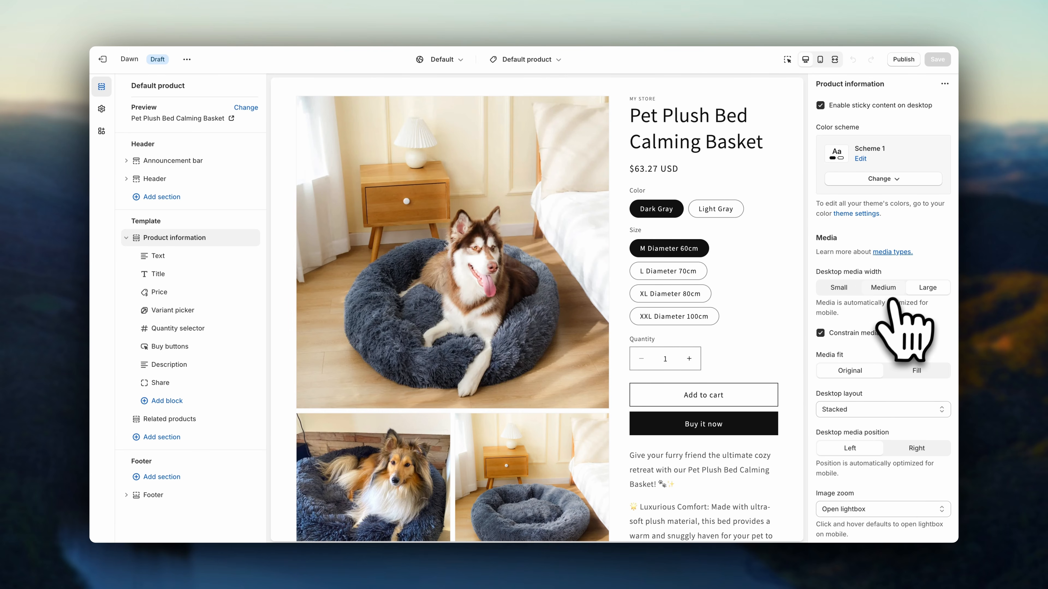
pyautogui.click(886, 289)
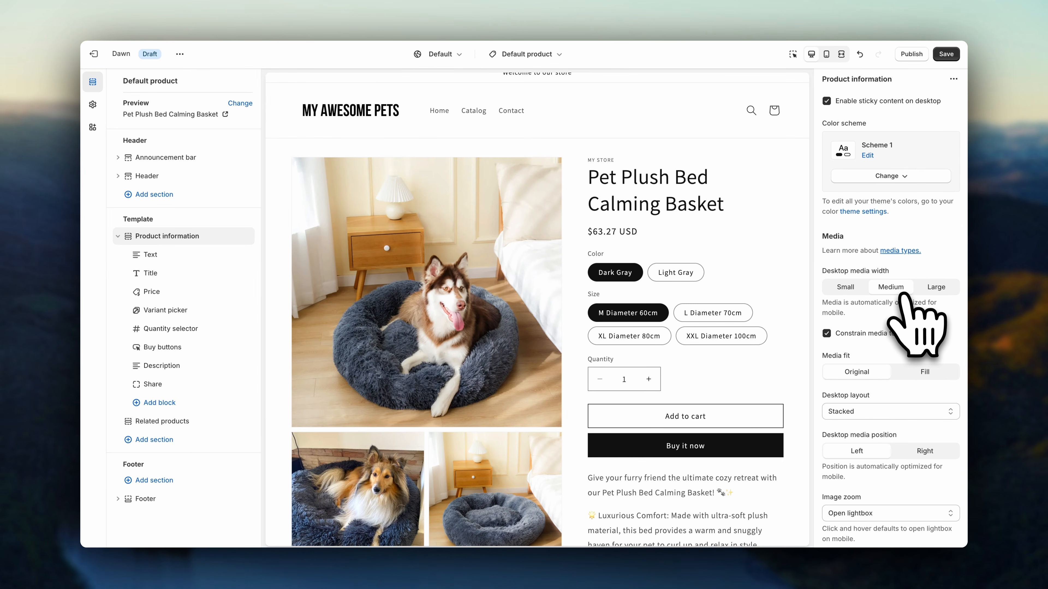
pyautogui.scroll(-3, 920, 355)
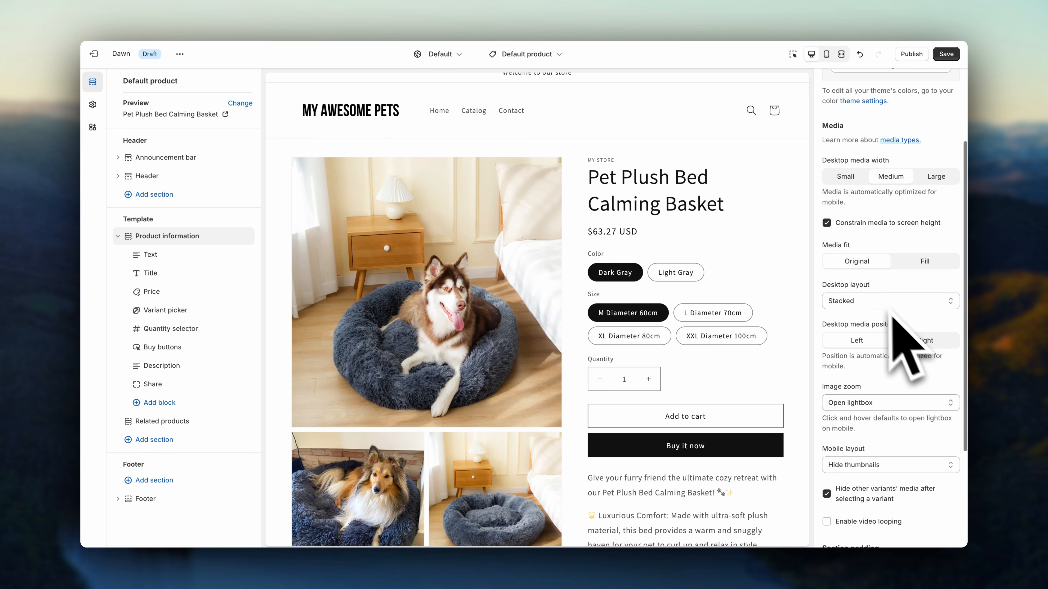
pyautogui.click(859, 307)
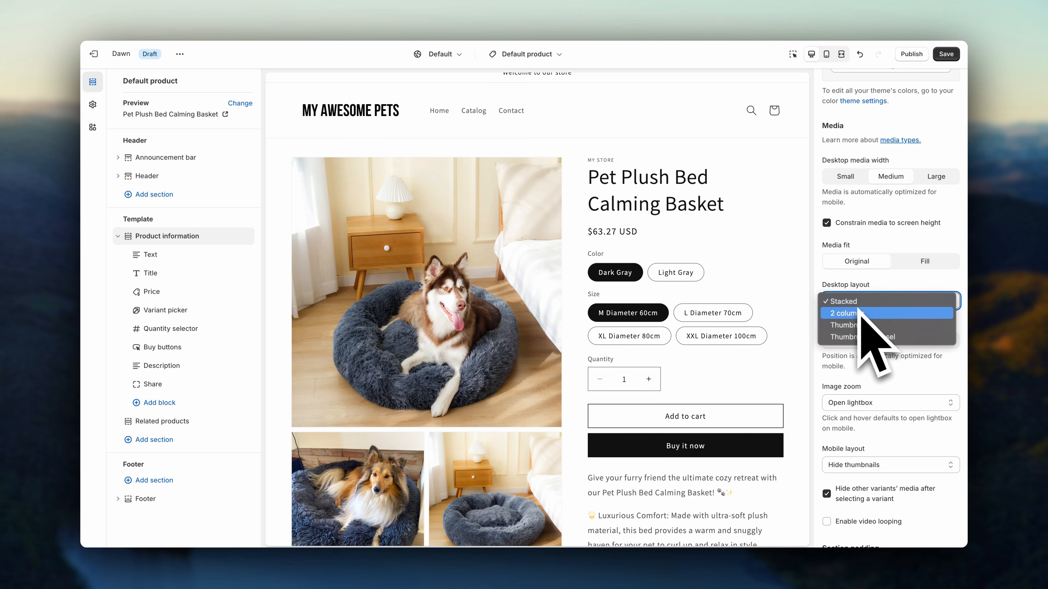
pyautogui.click(860, 325)
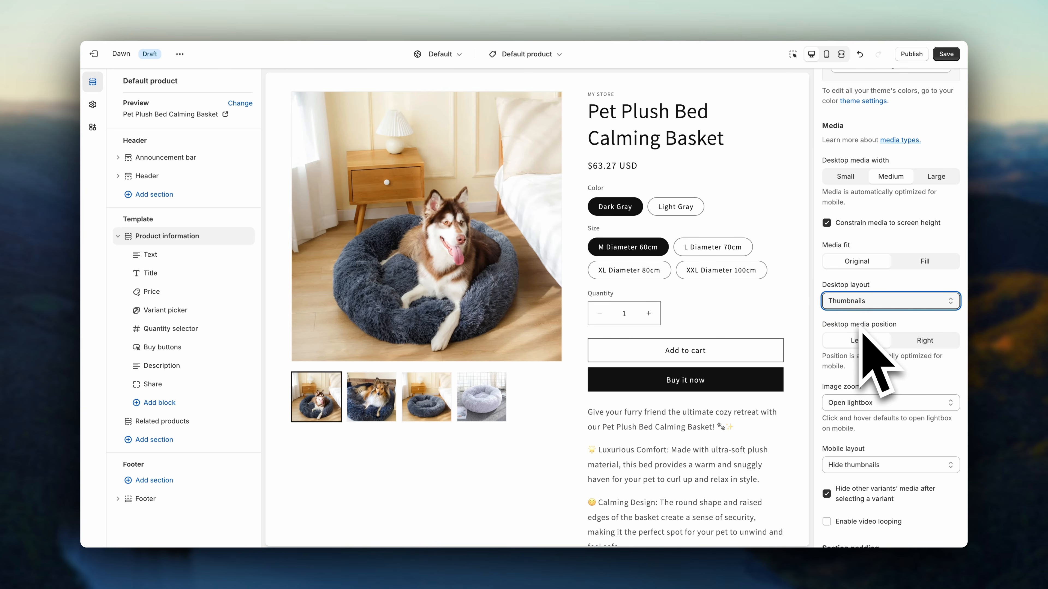
# Step: Change the Related products section's color scheme to Scheme 2 and clear its "You may also like" heading
pyautogui.scroll(-10, 799, 351)
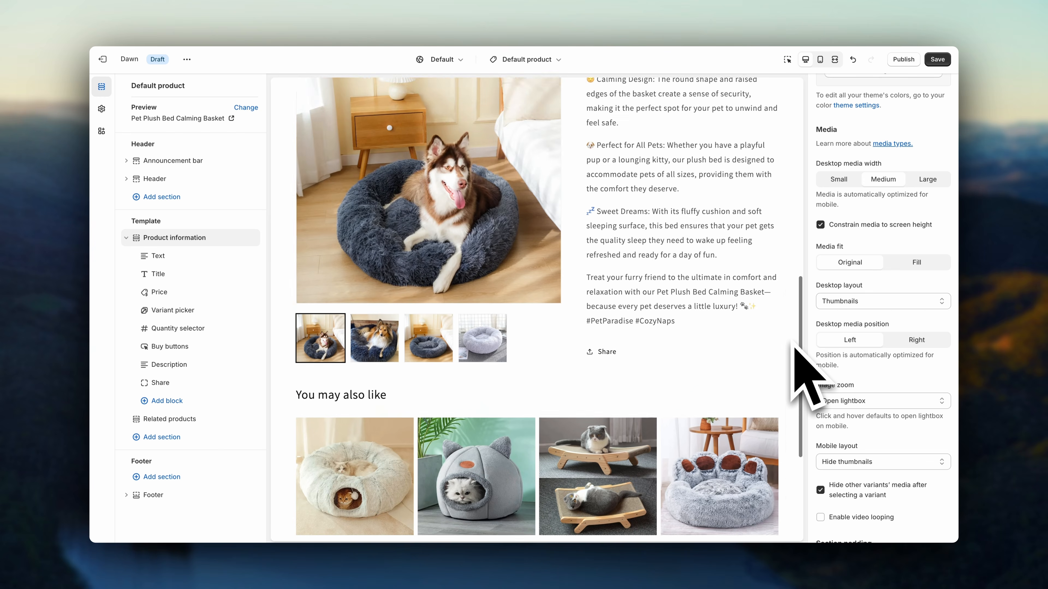
pyautogui.scroll(-4, 795, 348)
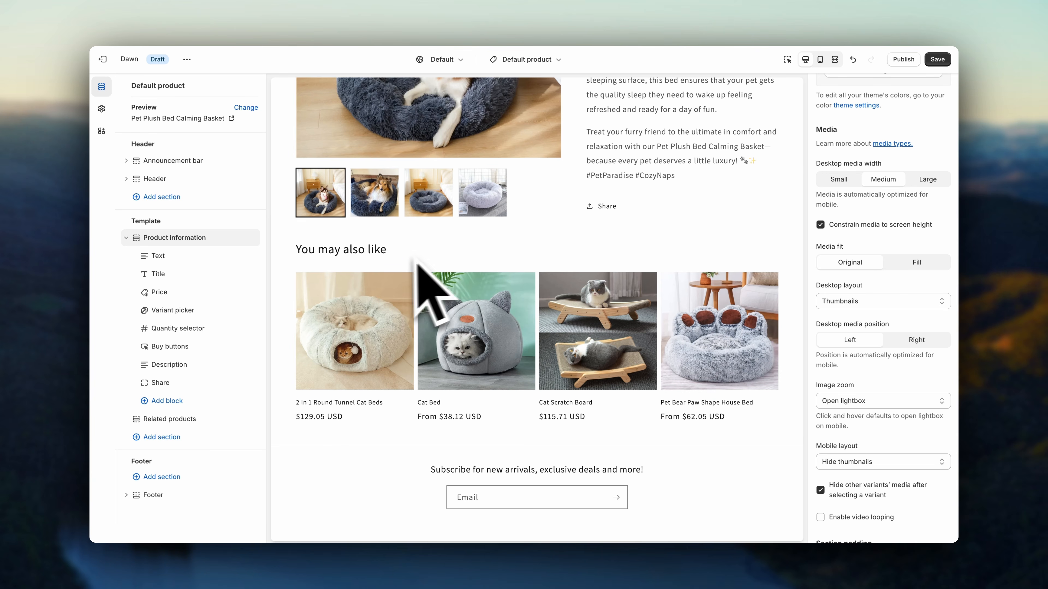
pyautogui.click(188, 420)
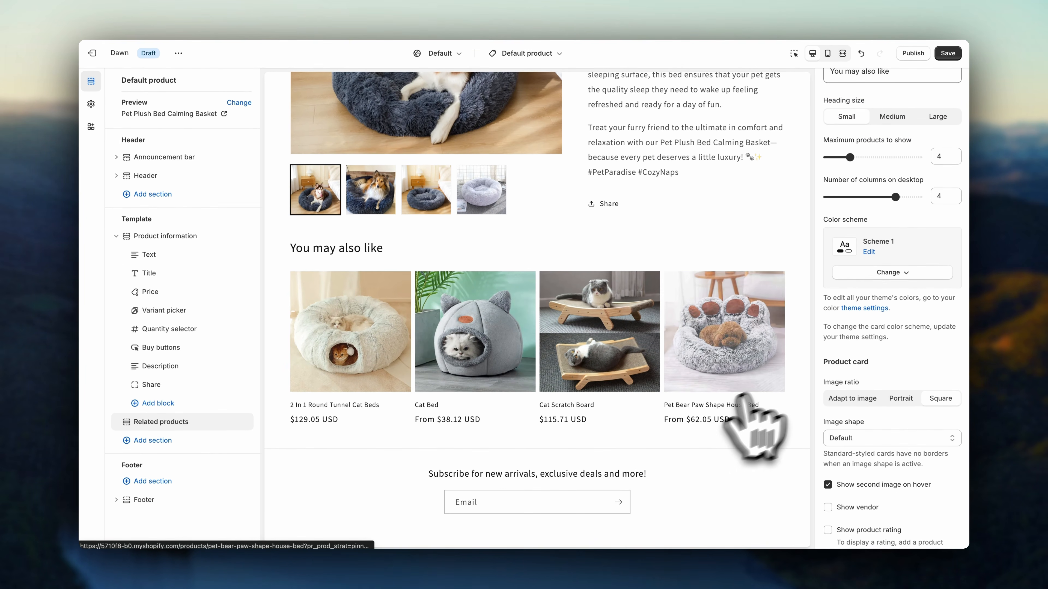
pyautogui.click(903, 273)
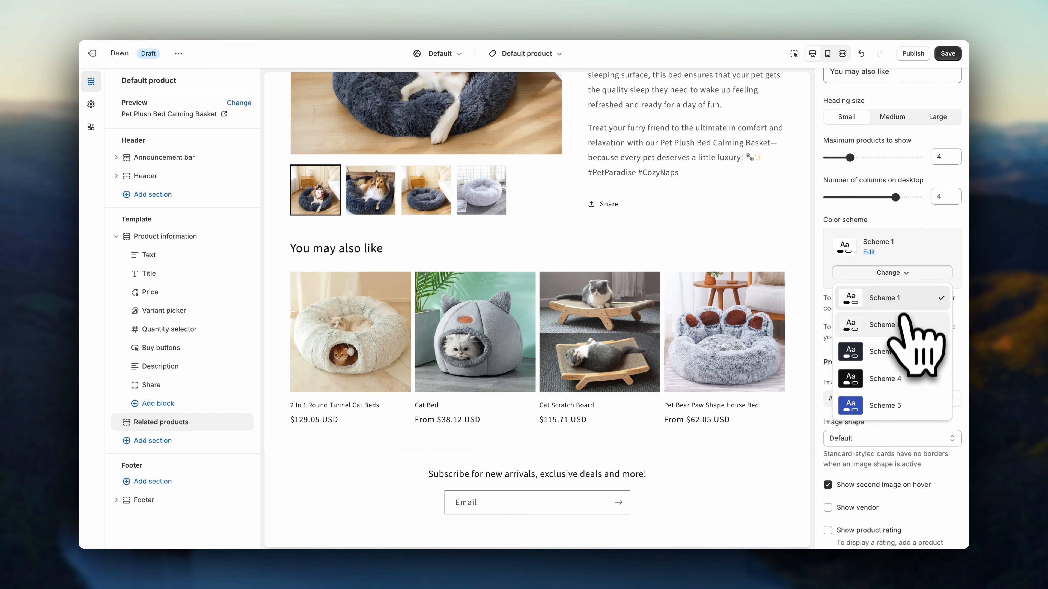
pyautogui.click(905, 325)
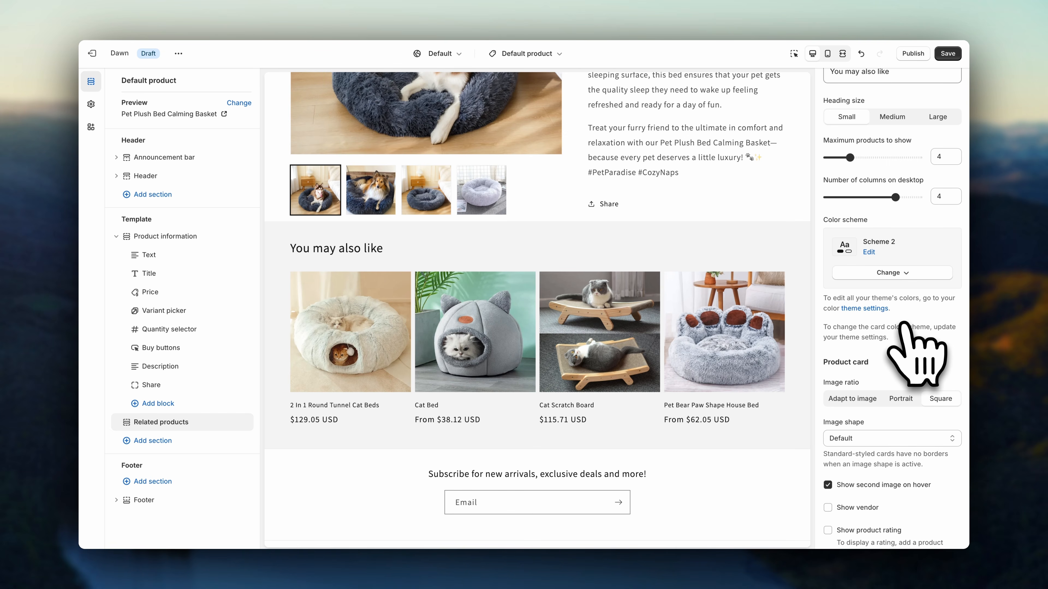
pyautogui.scroll(3, 901, 326)
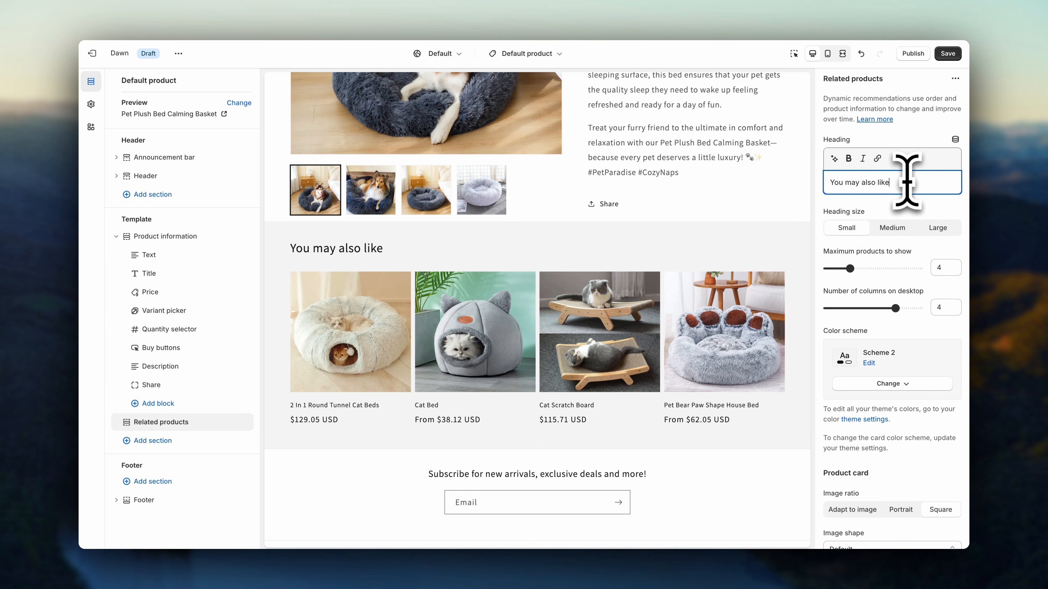
pyautogui.click(825, 214)
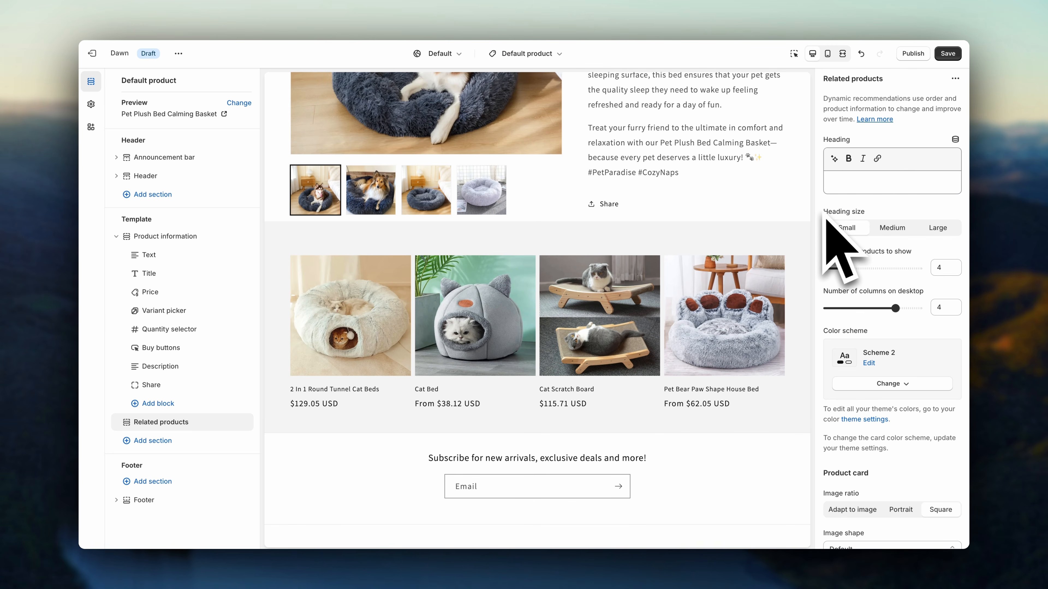
pyautogui.scroll(-10, 823, 218)
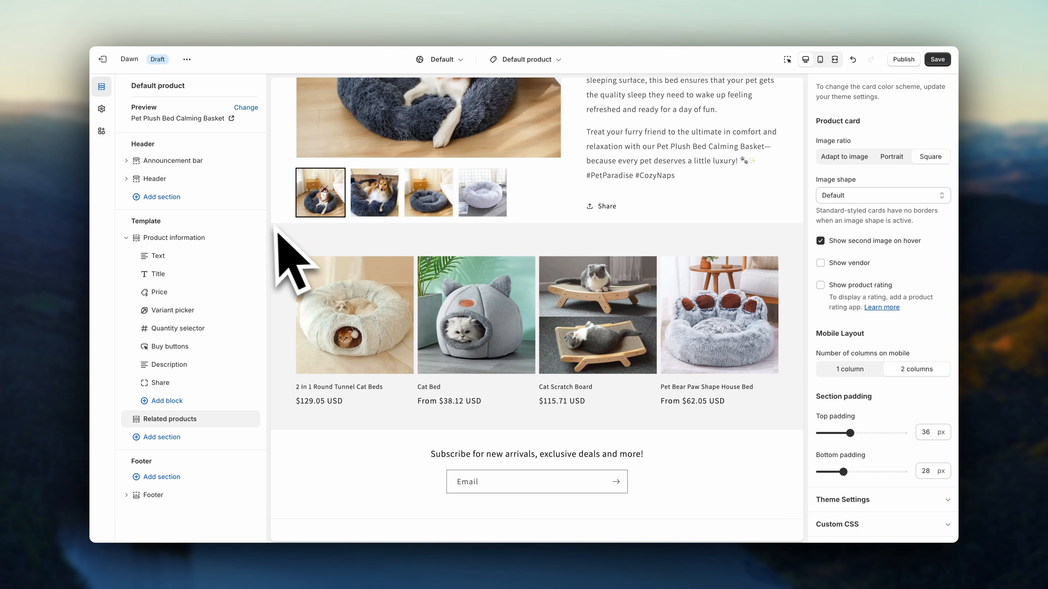
# Step: Set the Product information section's top padding to 32 px and bottom padding to 60 px, and save the template
pyautogui.click(204, 236)
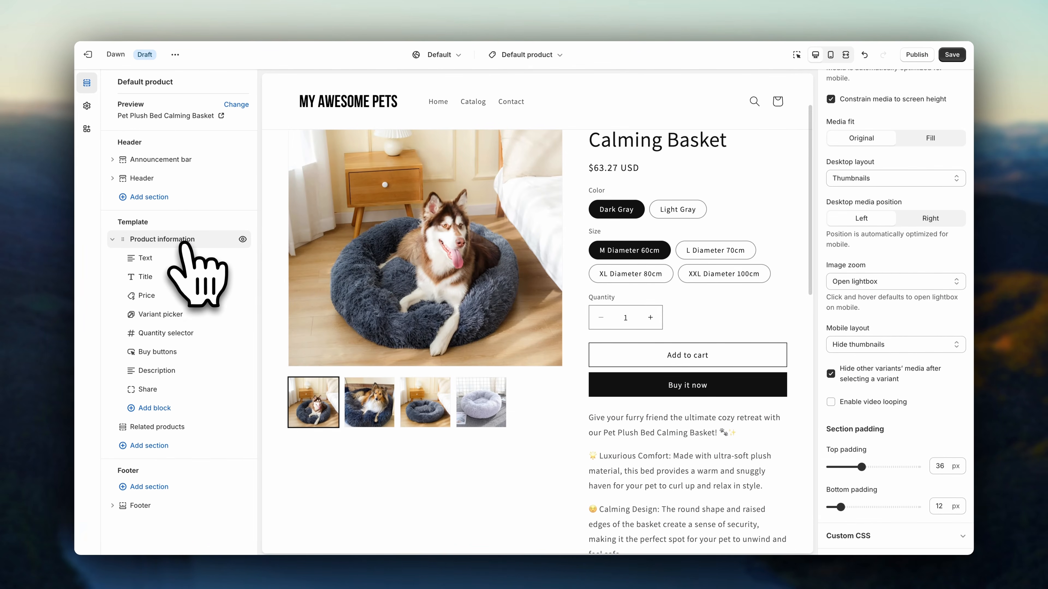
pyautogui.scroll(-5, 804, 374)
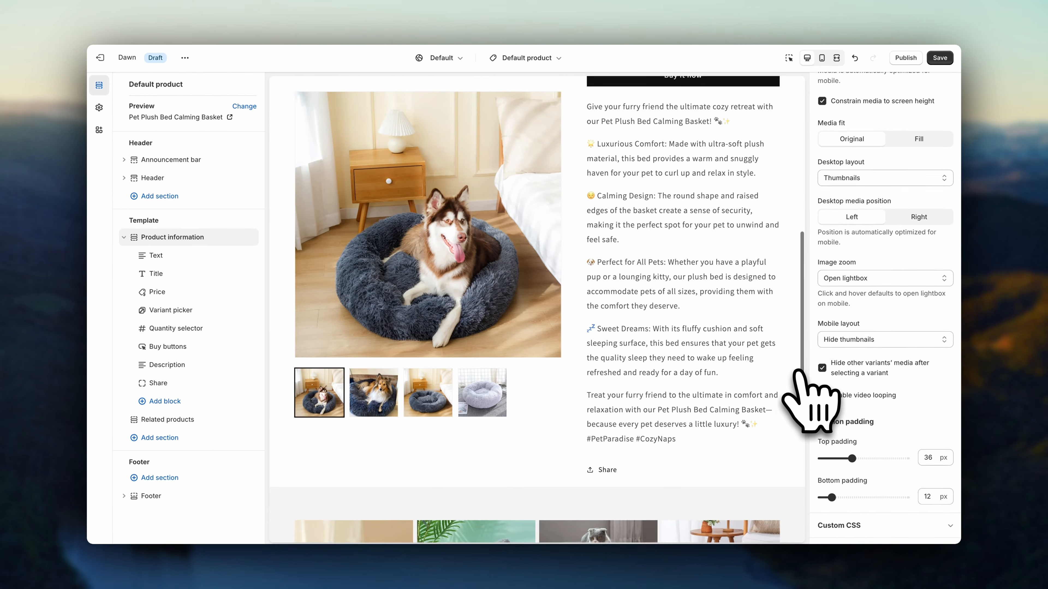
pyautogui.scroll(-3, 800, 374)
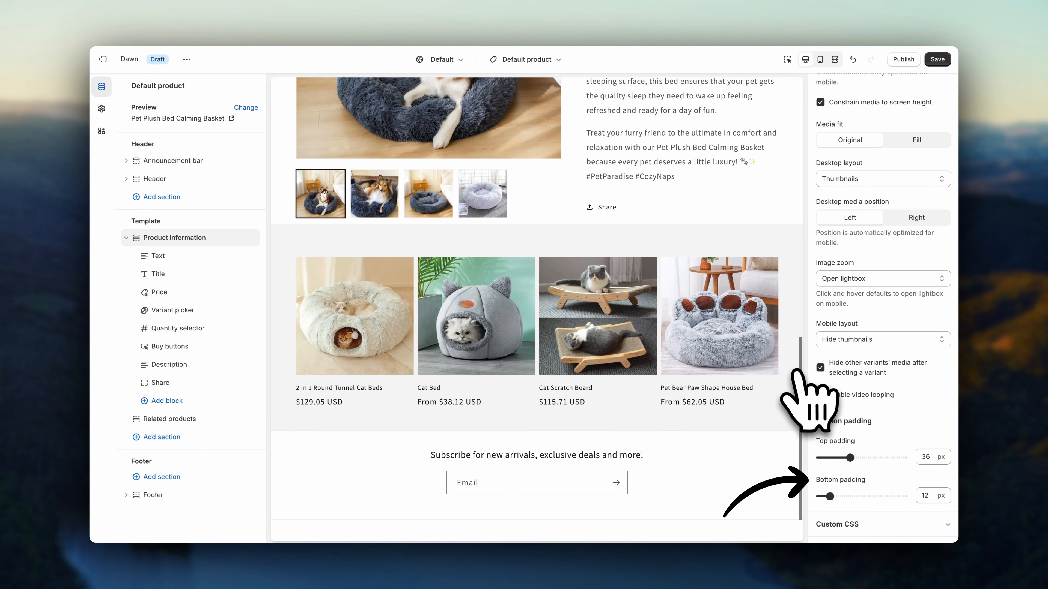
pyautogui.moveTo(849, 458); pyautogui.dragTo(845, 457)
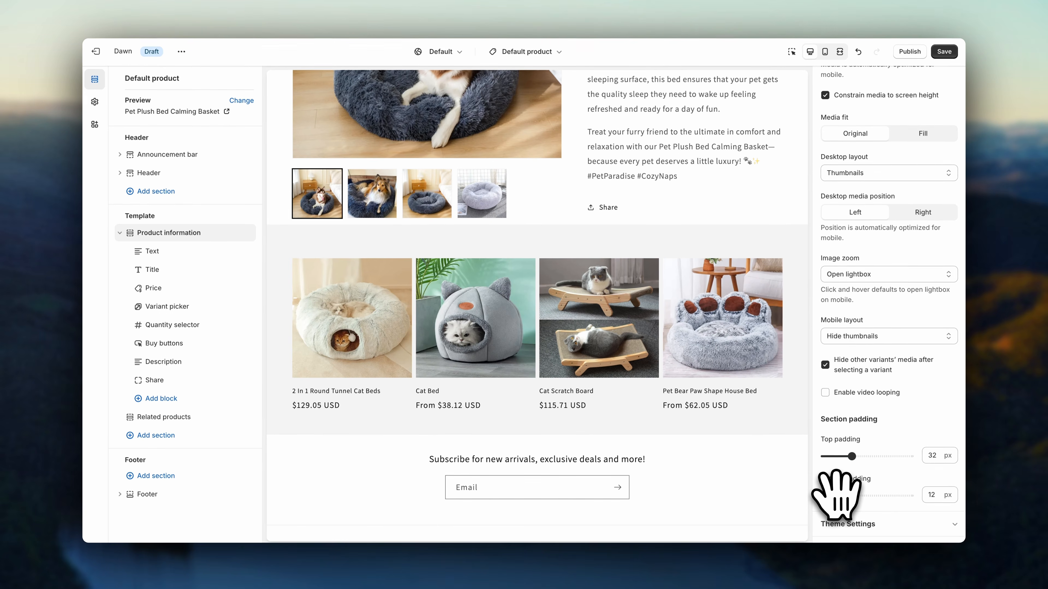
pyautogui.moveTo(833, 495); pyautogui.dragTo(871, 495)
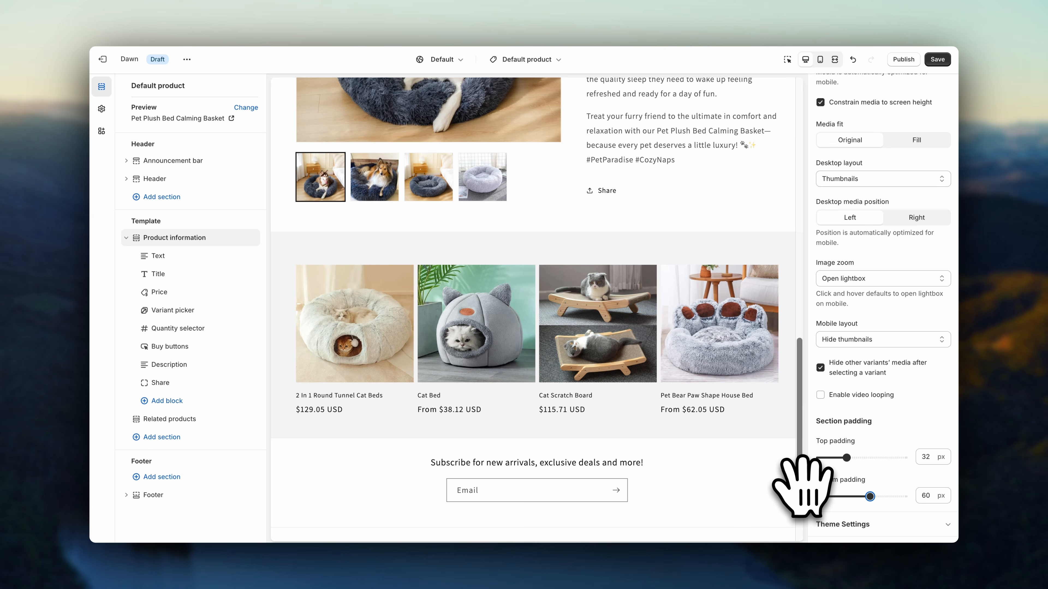
pyautogui.click(937, 60)
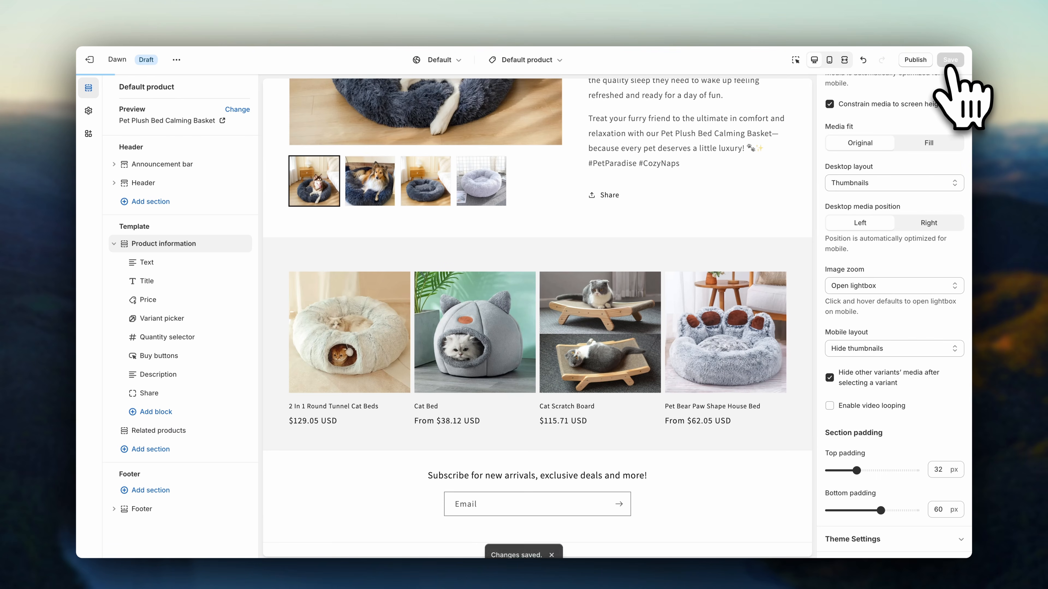
pyautogui.scroll(3, 760, 234)
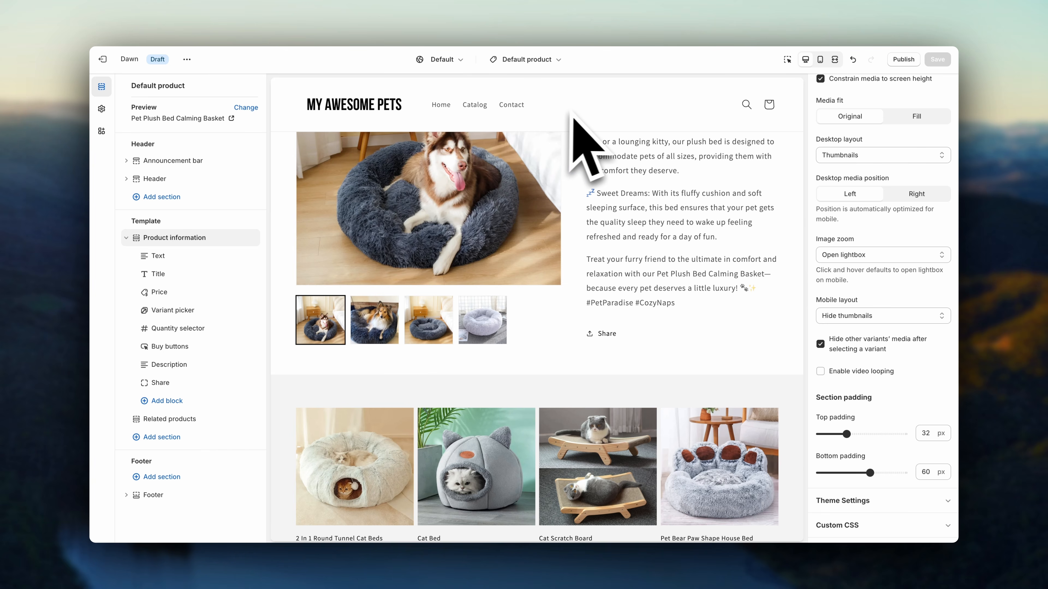
pyautogui.scroll(10, 622, 144)
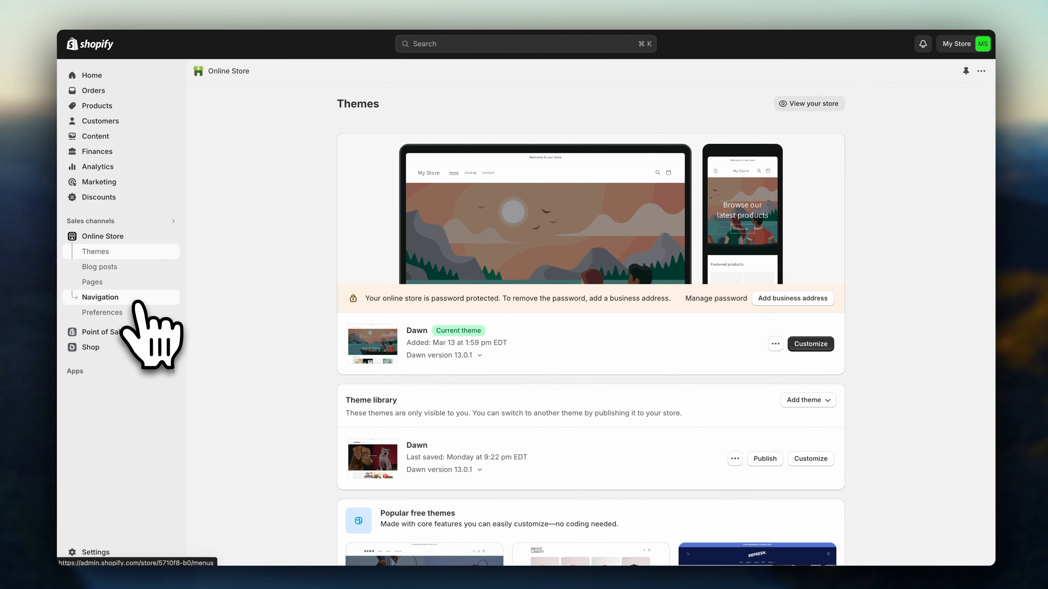
# Step: Add a menu item named "Dogs" that links to the Dogs collection to the store's Main menu
pyautogui.click(179, 298)
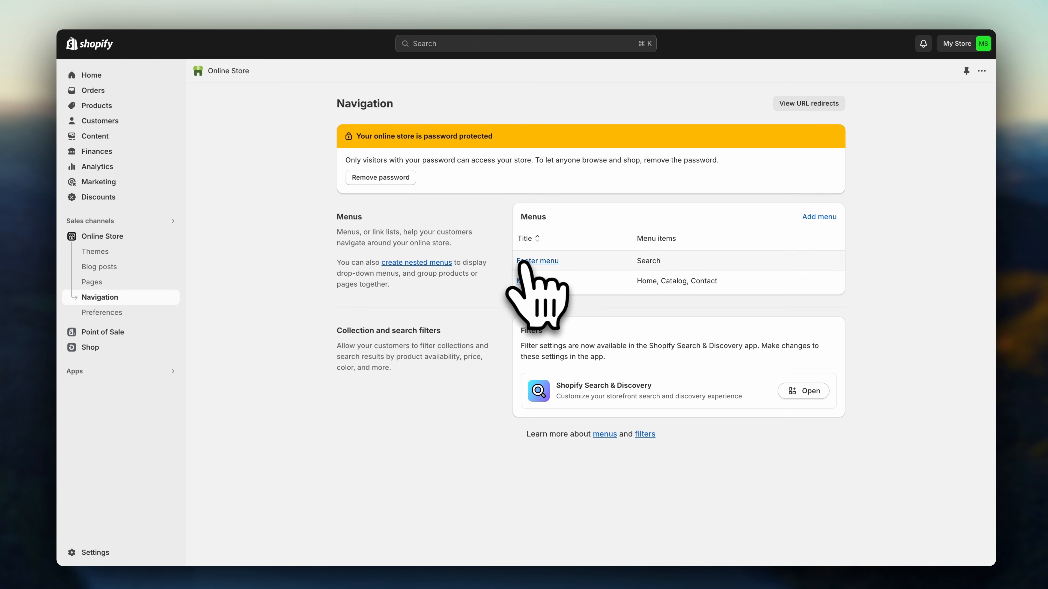
pyautogui.click(521, 281)
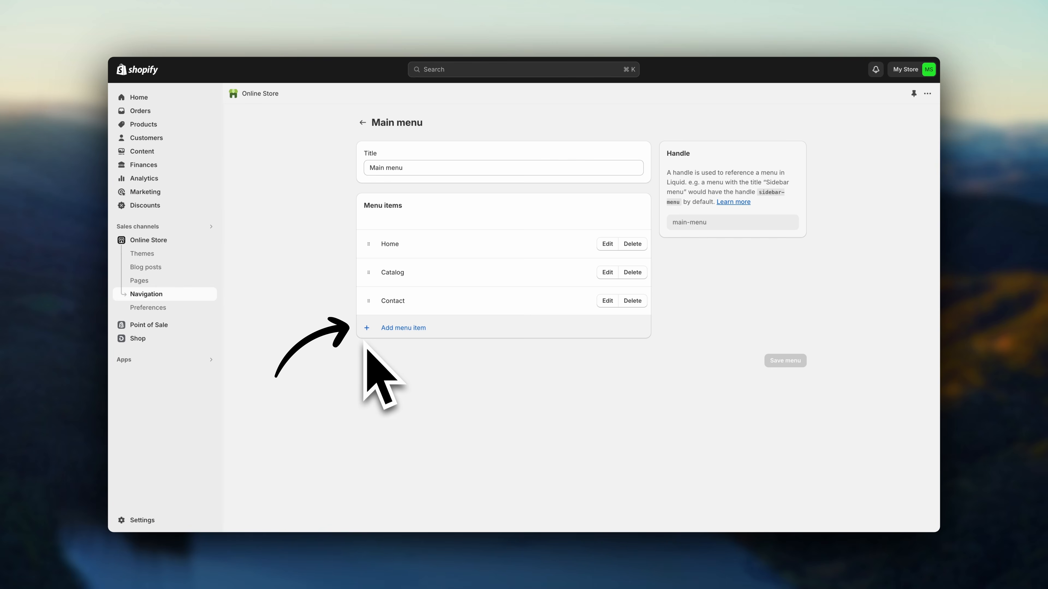
pyautogui.click(396, 330)
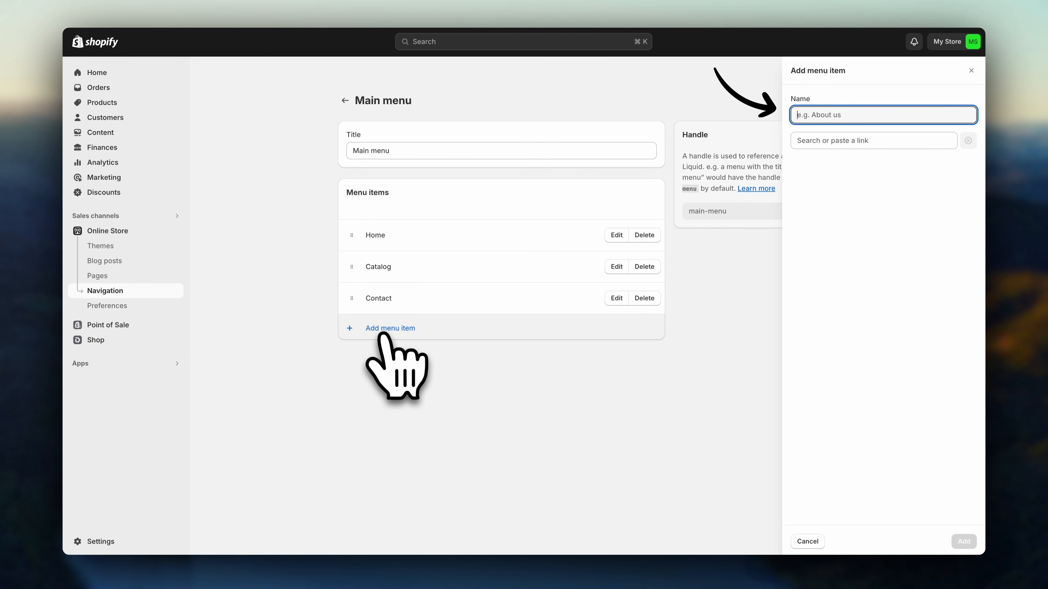
pyautogui.write('Dogs')
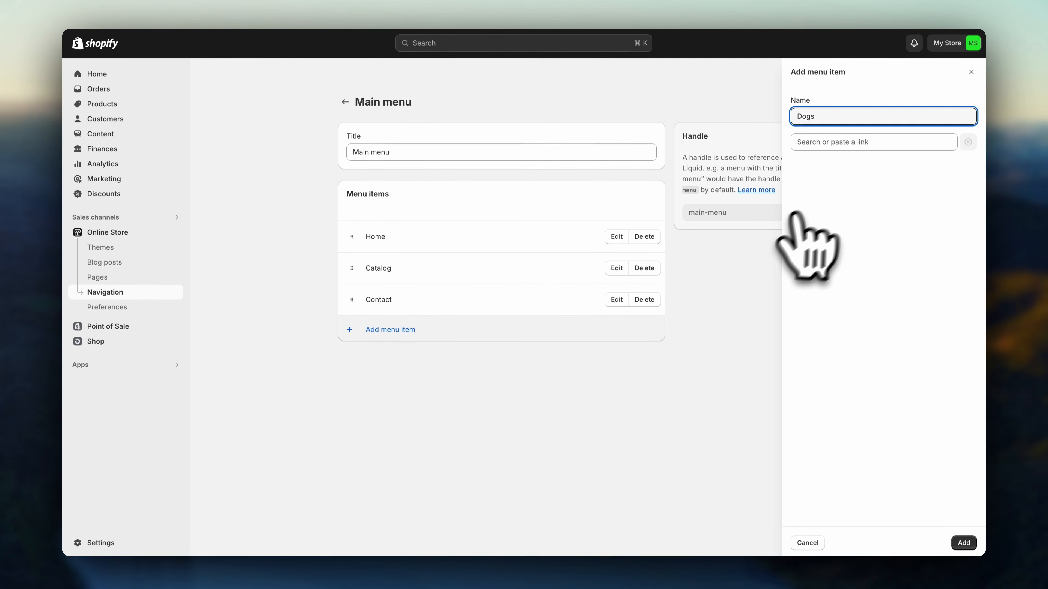
pyautogui.click(846, 143)
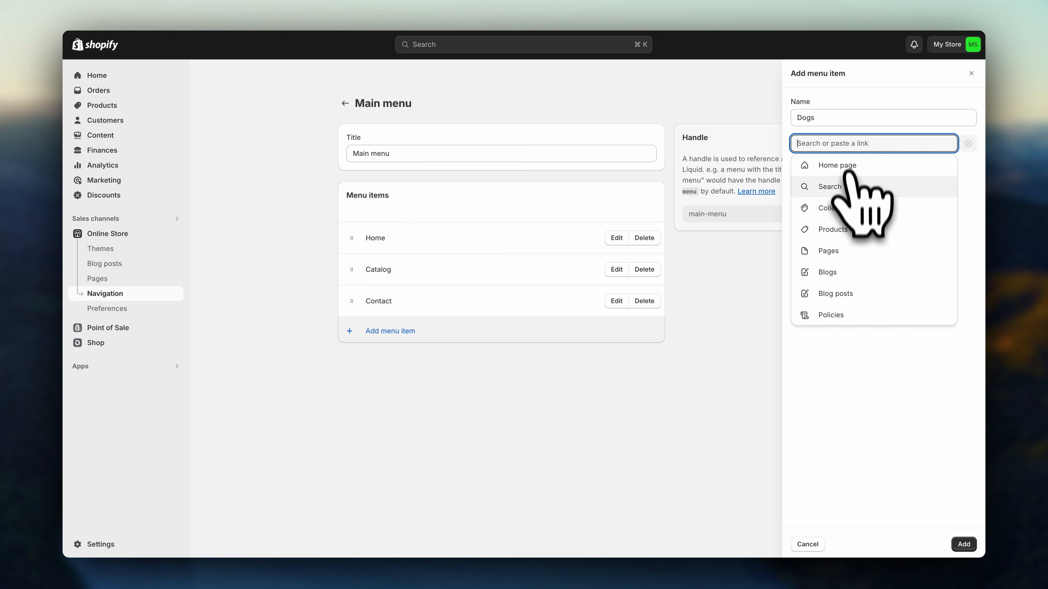
pyautogui.click(847, 211)
pyautogui.click(852, 374)
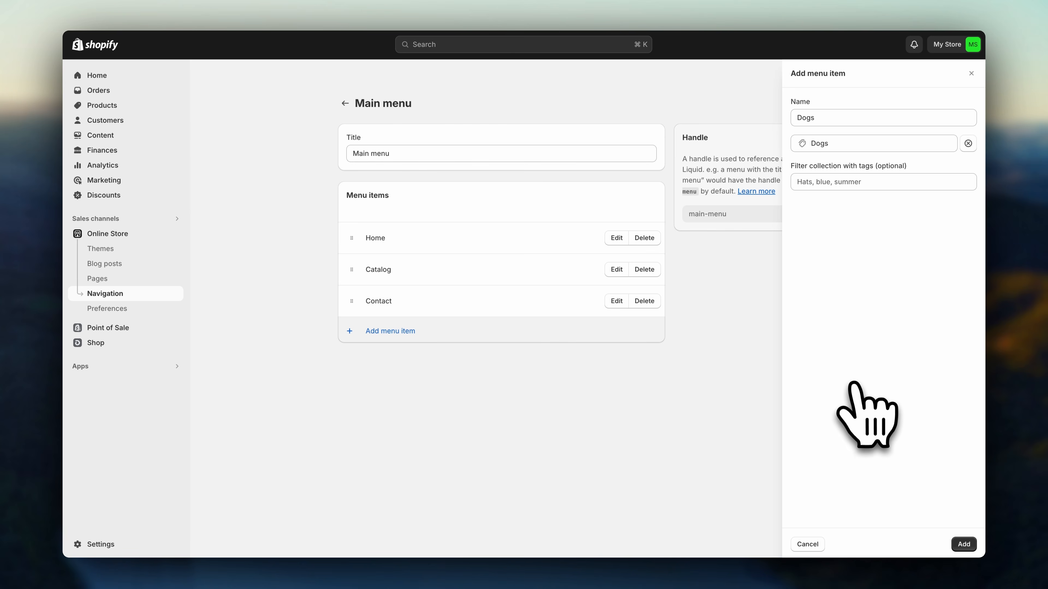
pyautogui.click(963, 543)
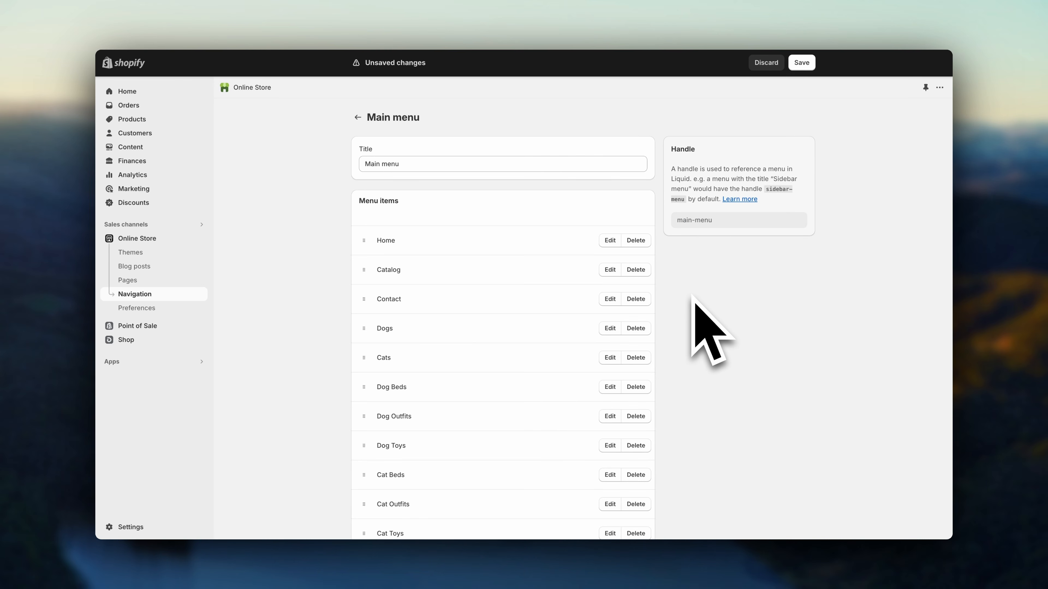
# Step: Nest the dog items under Dogs and the cat items under Cats, remove Home, Catalog and Contact, and save the main menu
pyautogui.scroll(-5, 694, 298)
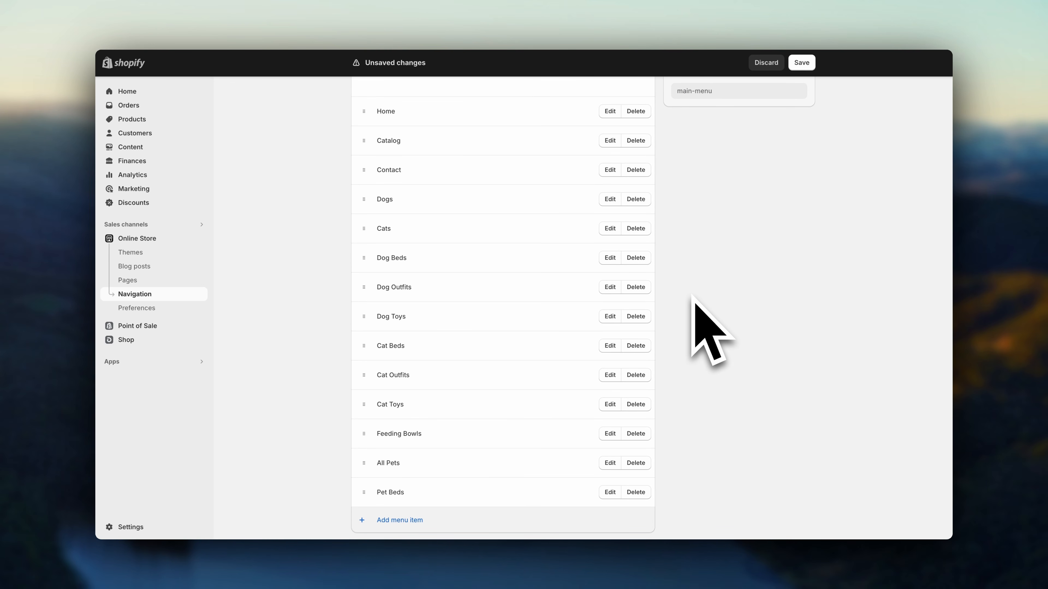
pyautogui.moveTo(363, 257); pyautogui.dragTo(365, 210)
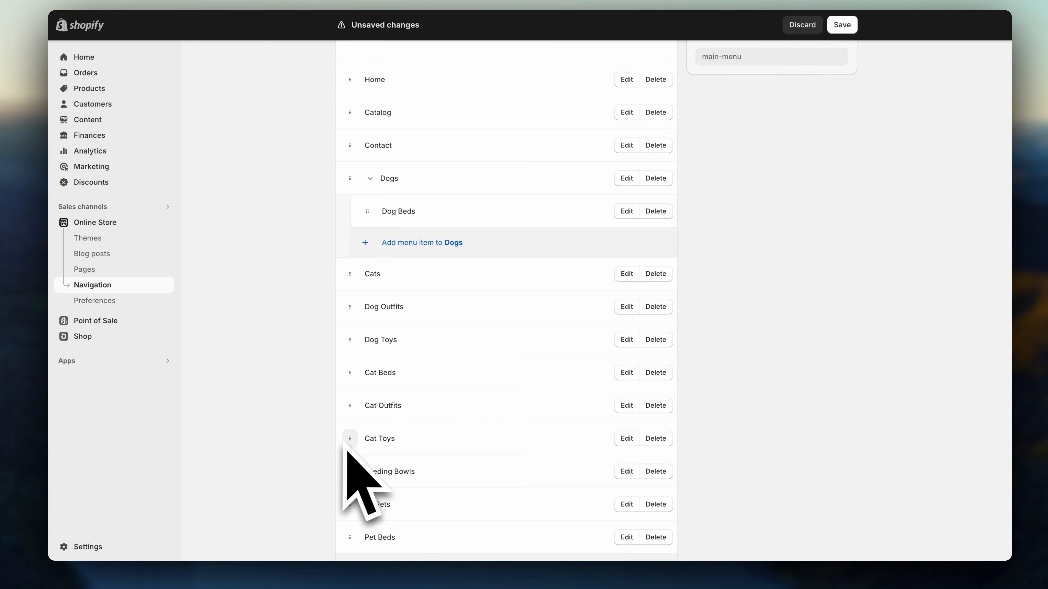
pyautogui.moveTo(349, 373); pyautogui.dragTo(376, 304)
pyautogui.moveTo(349, 369); pyautogui.dragTo(367, 247)
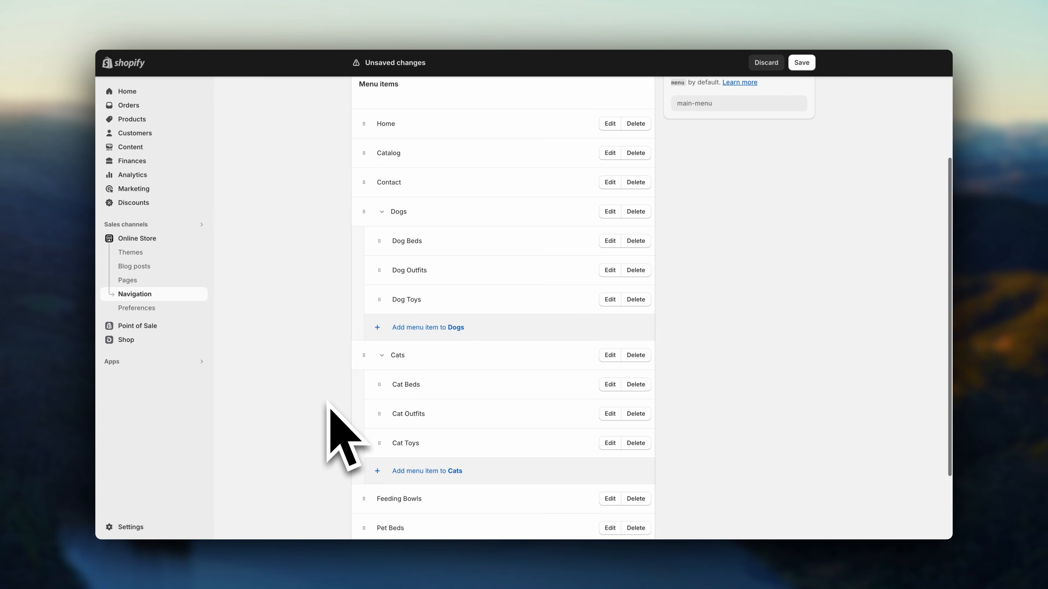
pyautogui.scroll(1, 328, 402)
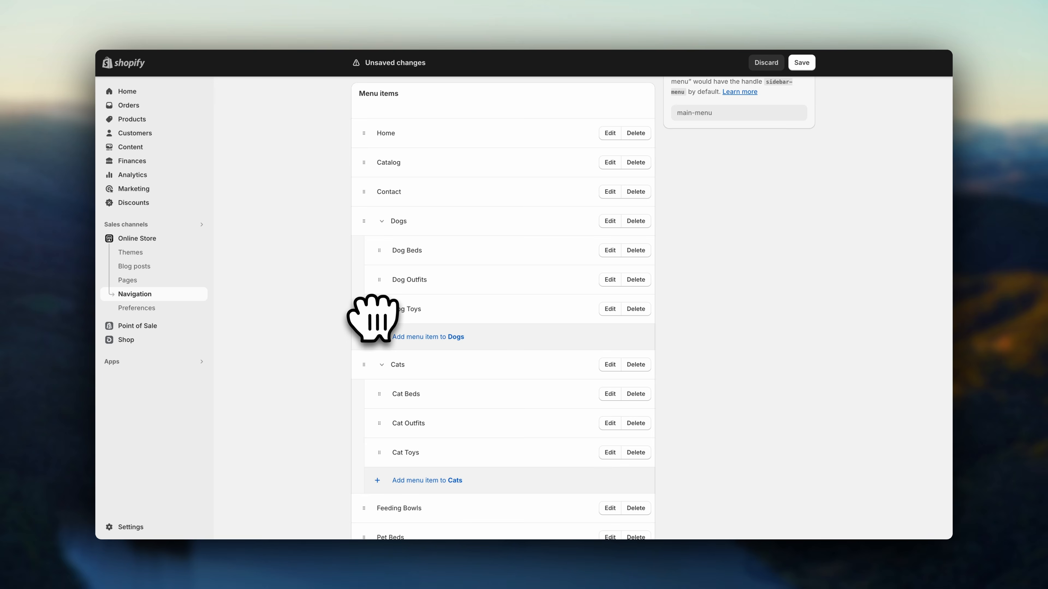
pyautogui.moveTo(377, 309); pyautogui.dragTo(399, 308)
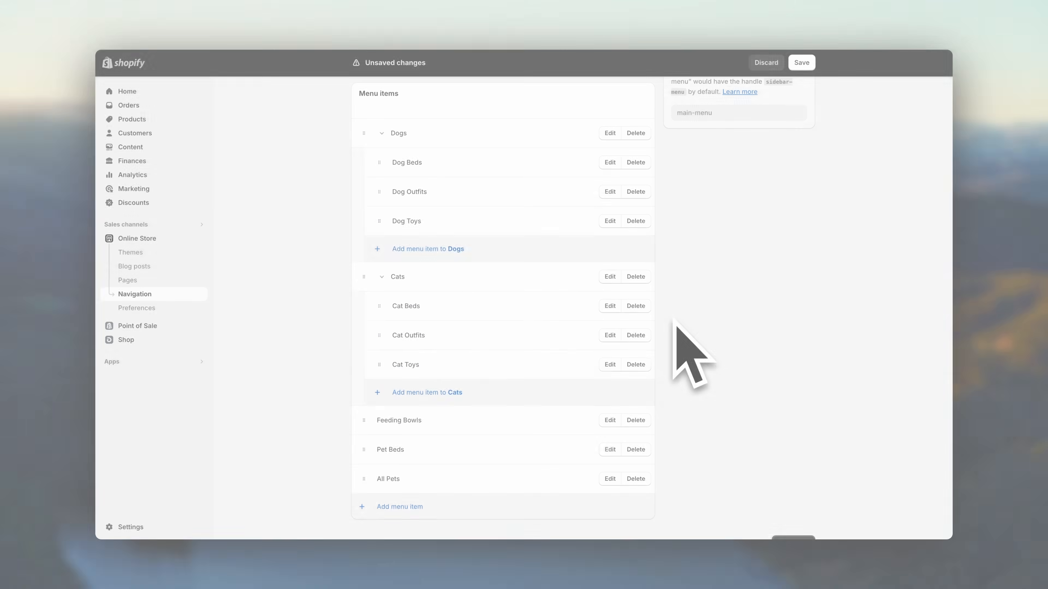
pyautogui.scroll(1, 690, 351)
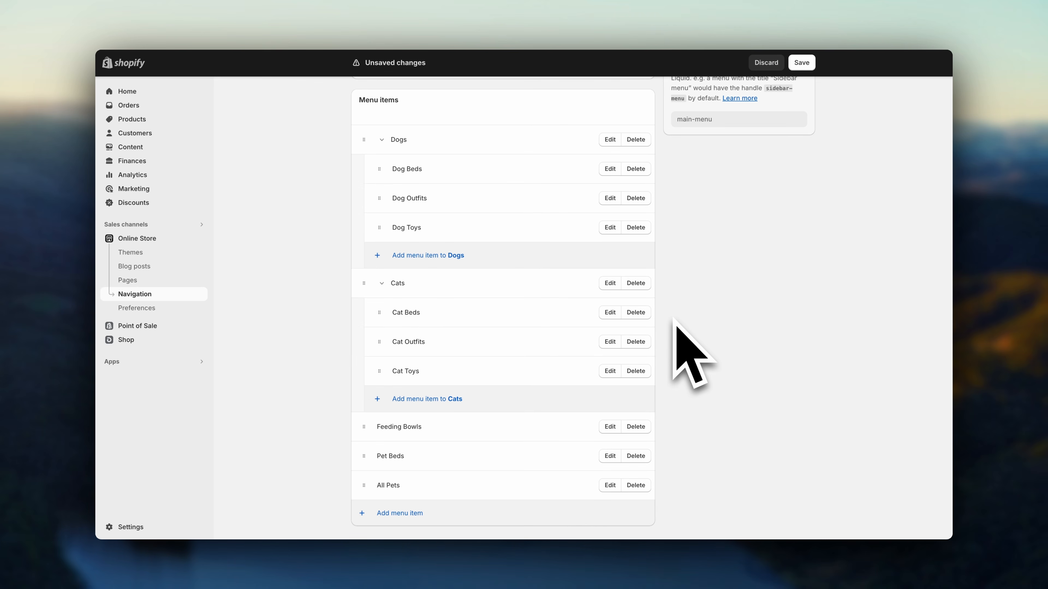
pyautogui.click(801, 62)
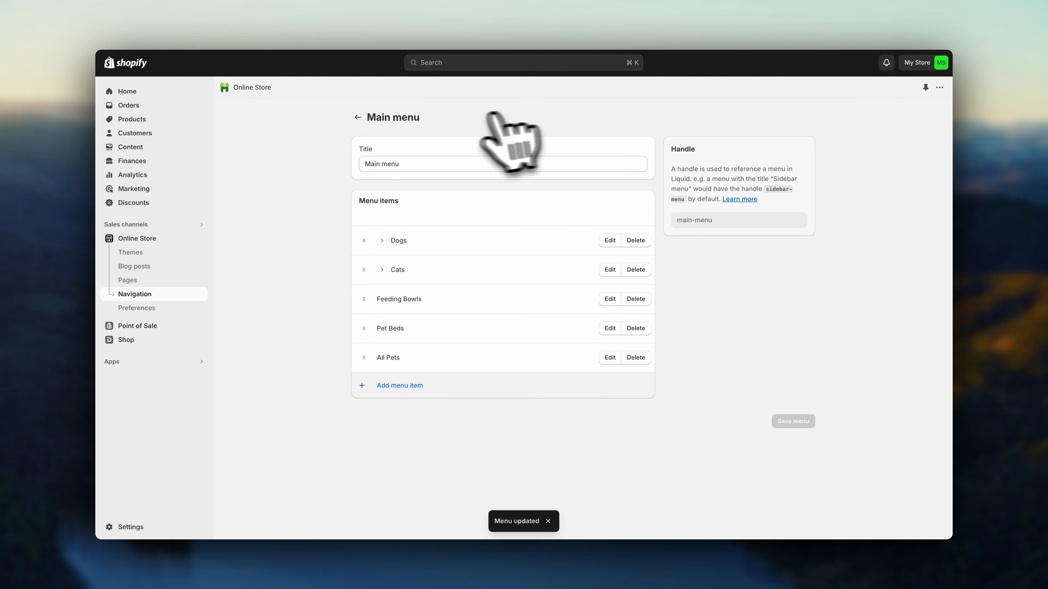
# Step: Check the nested items under Dogs and Cats in the saved main menu, and return to the Navigation overview
pyautogui.click(381, 240)
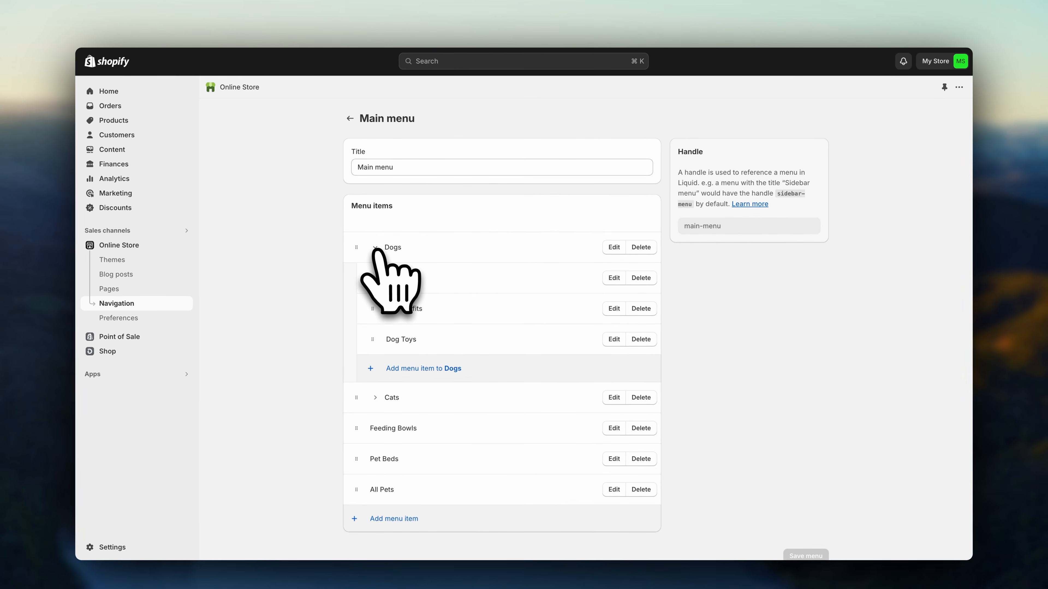
pyautogui.click(376, 248)
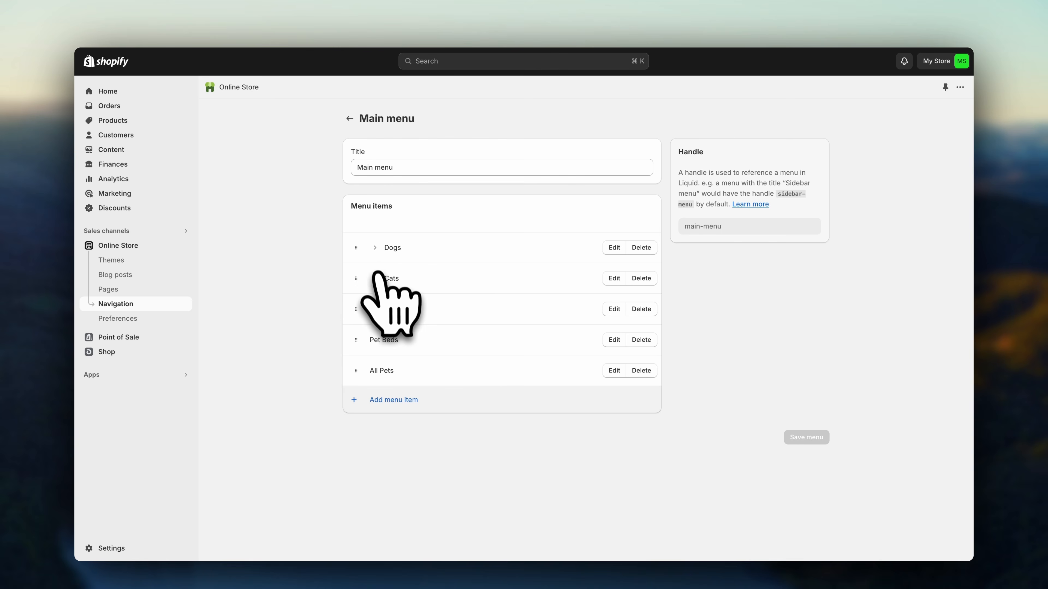
pyautogui.click(375, 278)
pyautogui.click(375, 279)
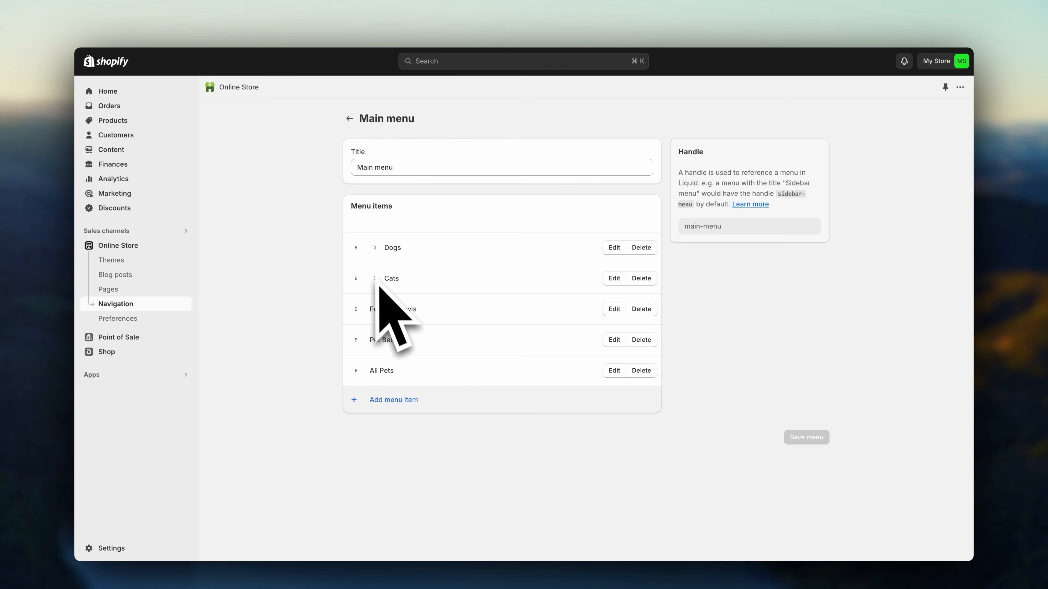
pyautogui.click(349, 118)
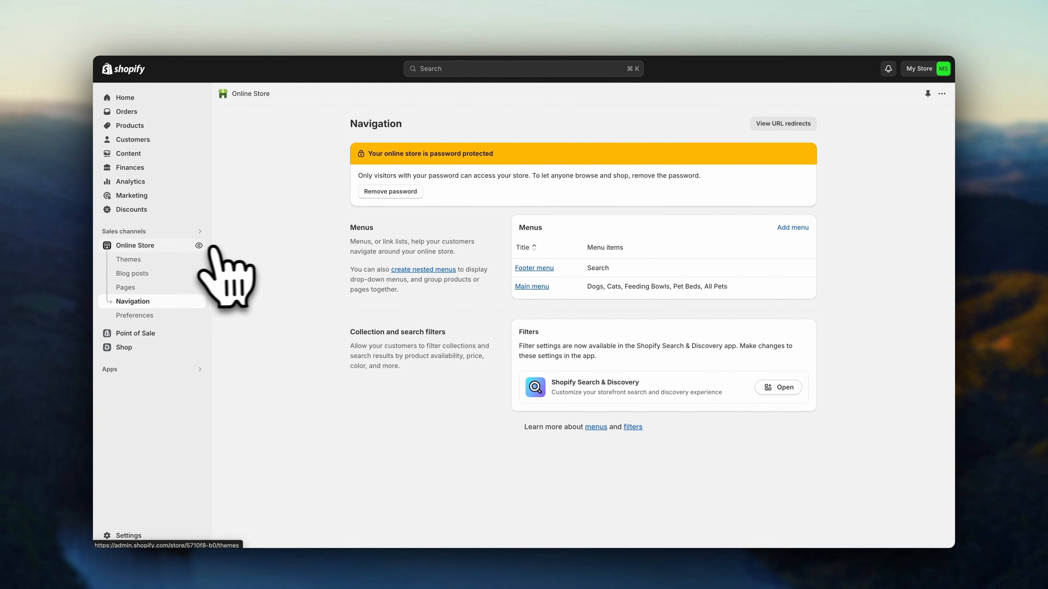
# Step: View the live storefront from the Themes page to check its header navigation, and return to the admin
pyautogui.click(188, 252)
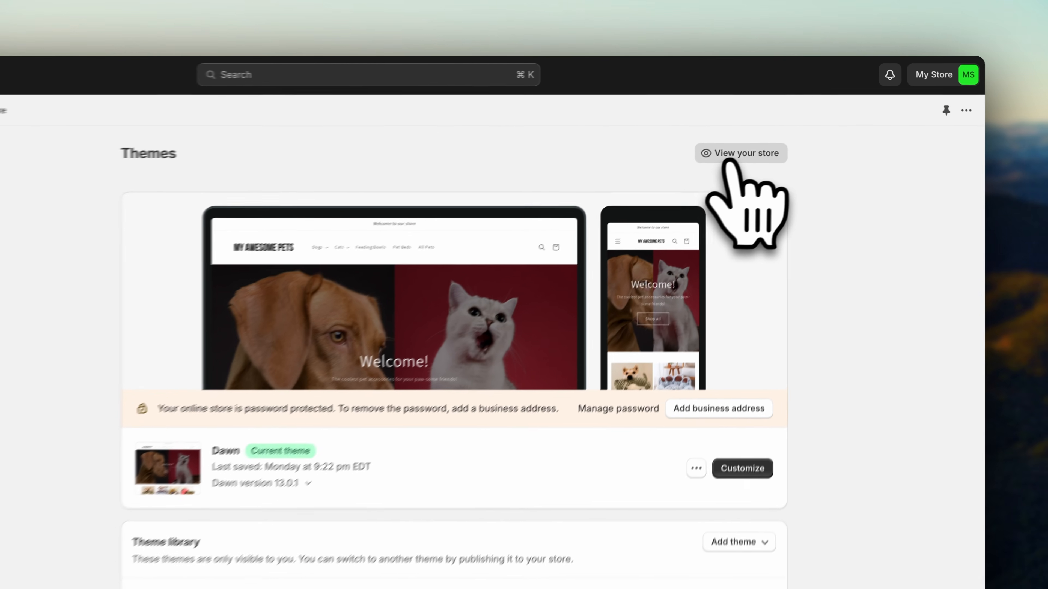
pyautogui.click(731, 155)
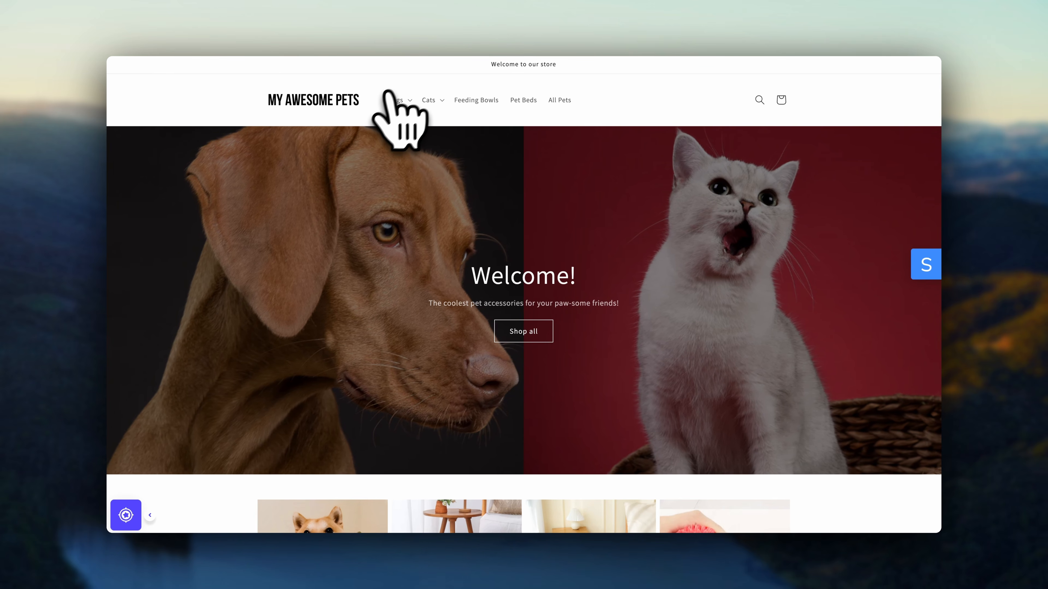
pyautogui.click(433, 29)
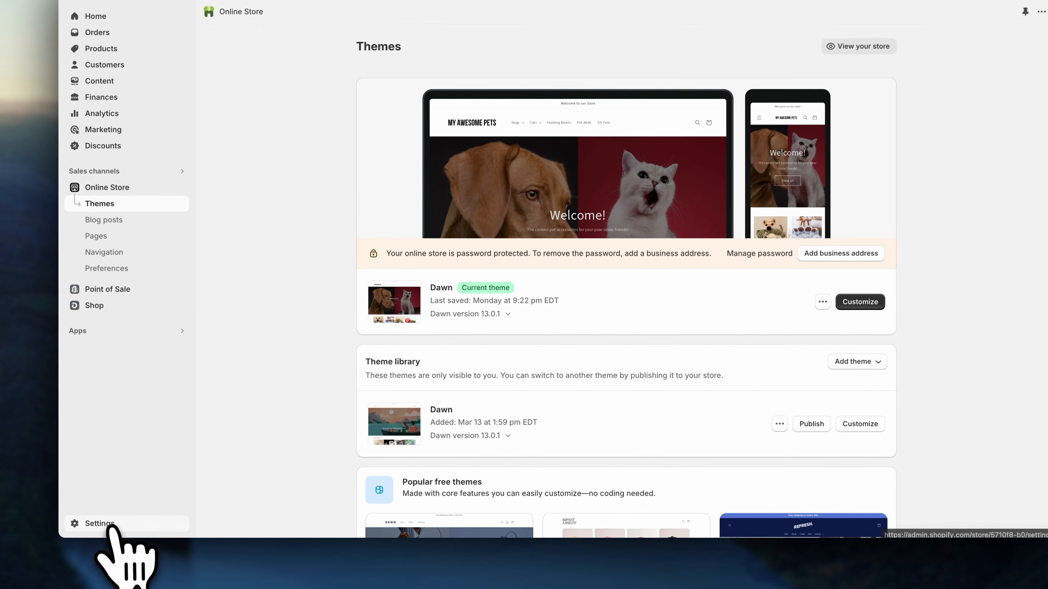
# Step: Open the store settings and review the profile details and the store currency options without changing them
pyautogui.click(111, 527)
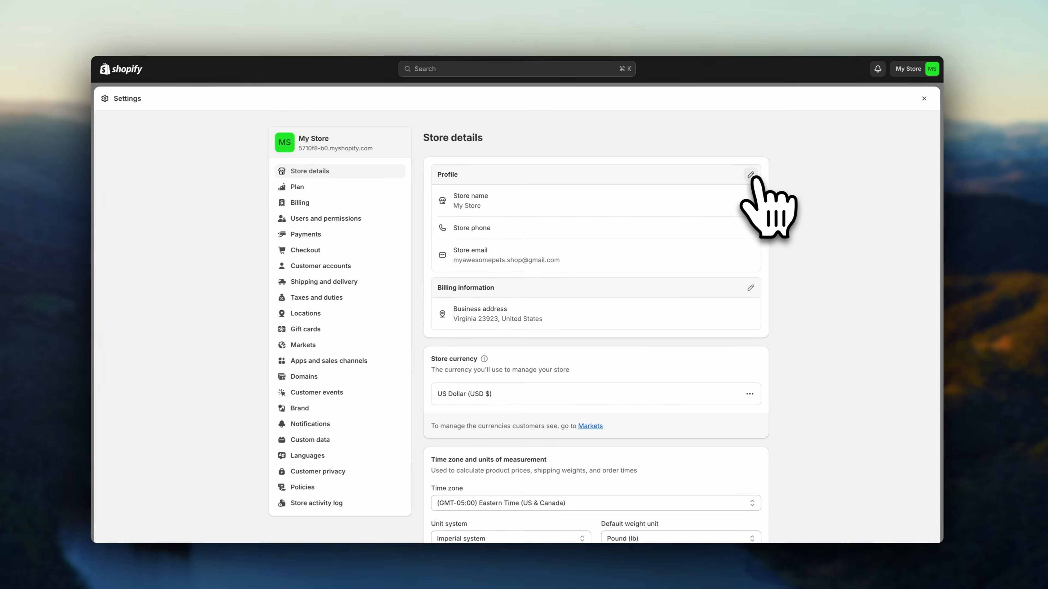
pyautogui.click(703, 234)
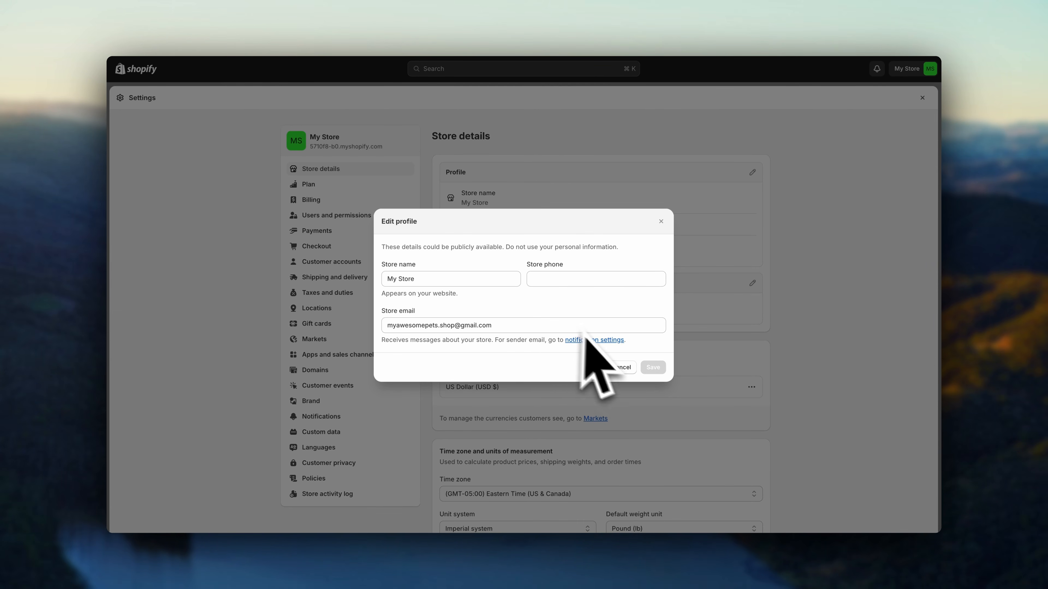
pyautogui.click(621, 367)
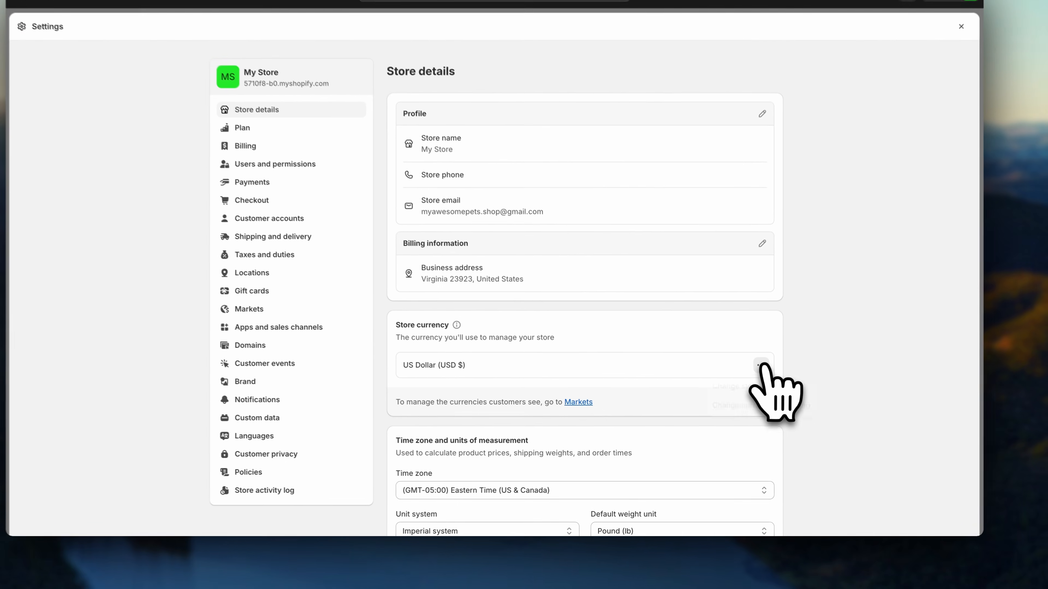
pyautogui.click(751, 386)
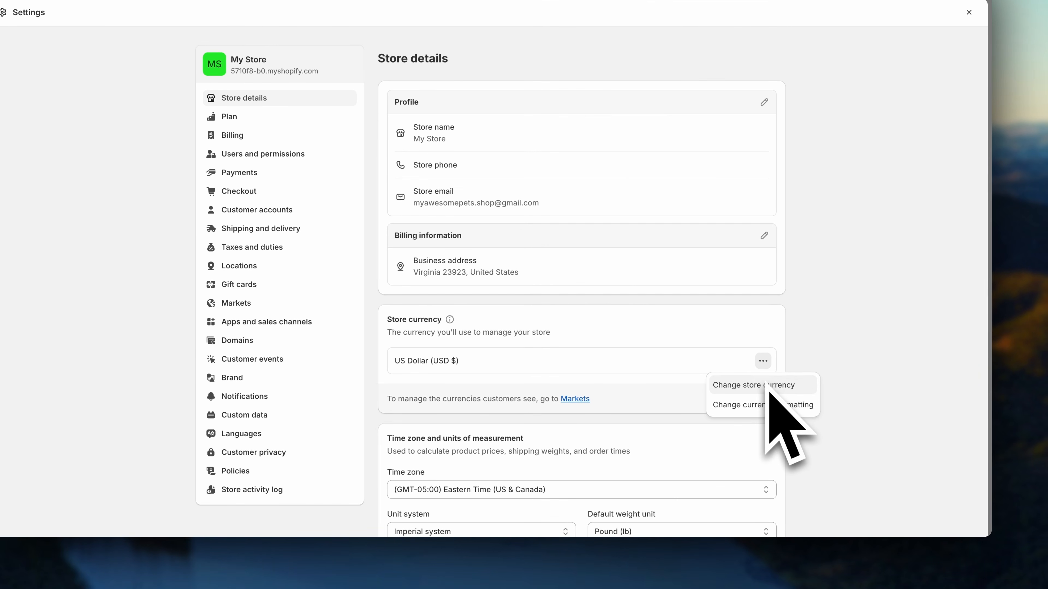
pyautogui.click(791, 361)
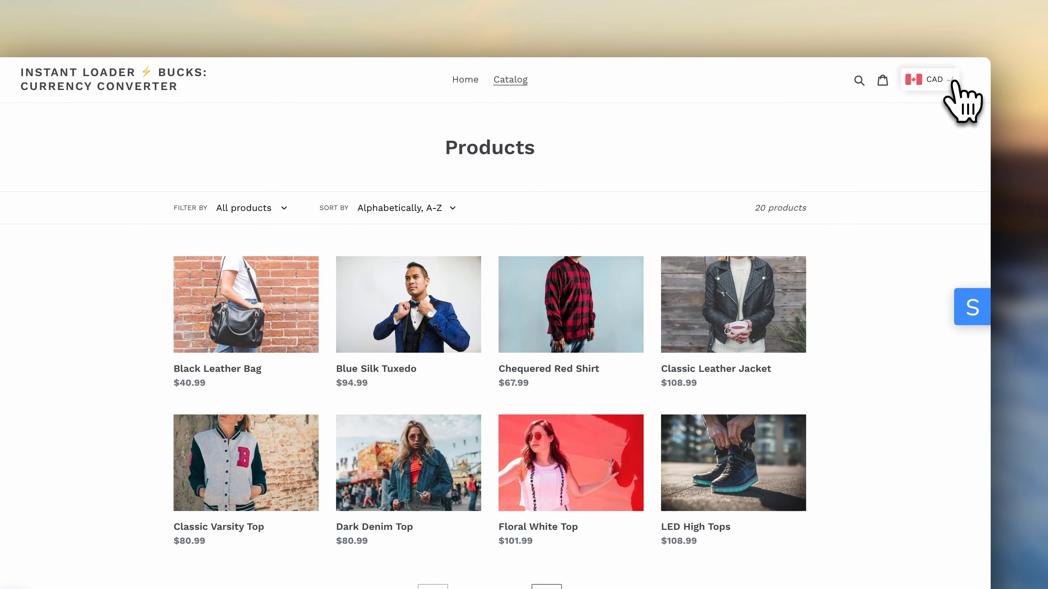
# Step: Try the currency converter on the example store's Products page, switching to EUR and to another currency
pyautogui.click(952, 83)
pyautogui.click(914, 135)
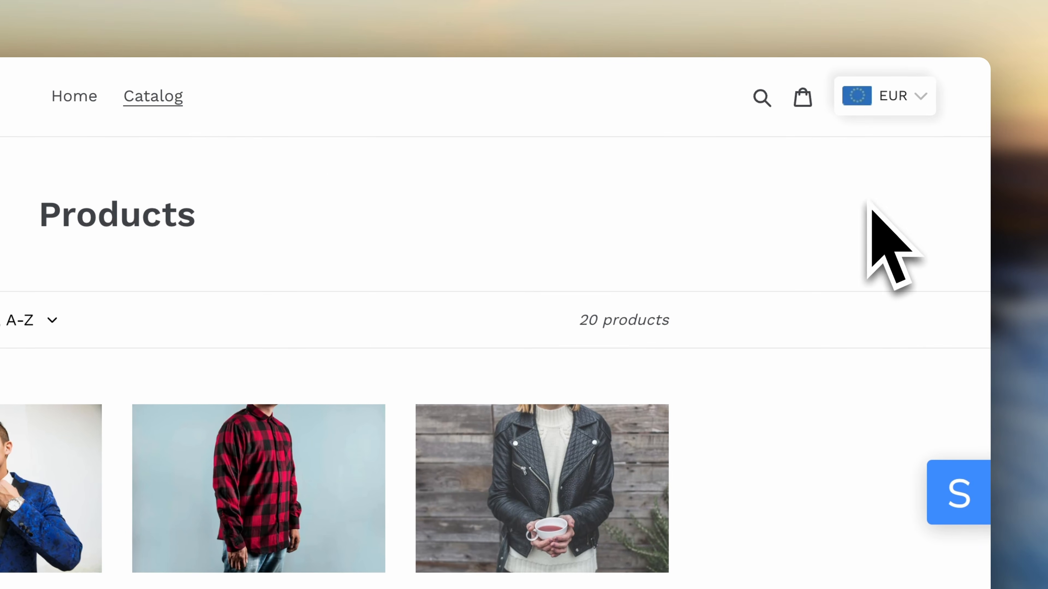
pyautogui.click(909, 105)
pyautogui.click(870, 322)
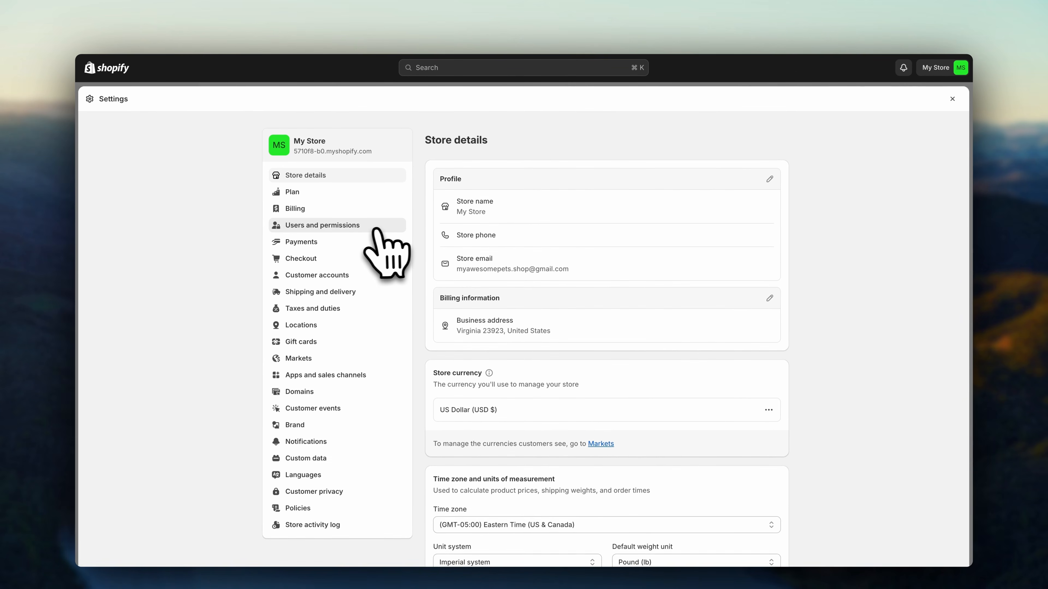
# Step: Review Users and permissions, and browse additional payment providers for "s" in the Payments settings before returning to the Payments page
pyautogui.click(377, 229)
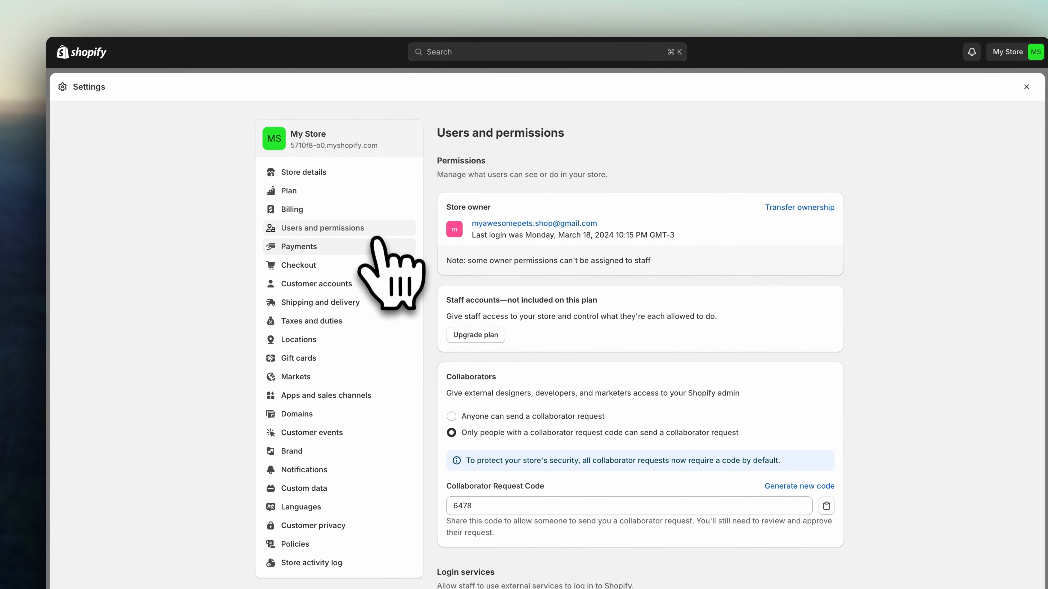
pyautogui.click(369, 245)
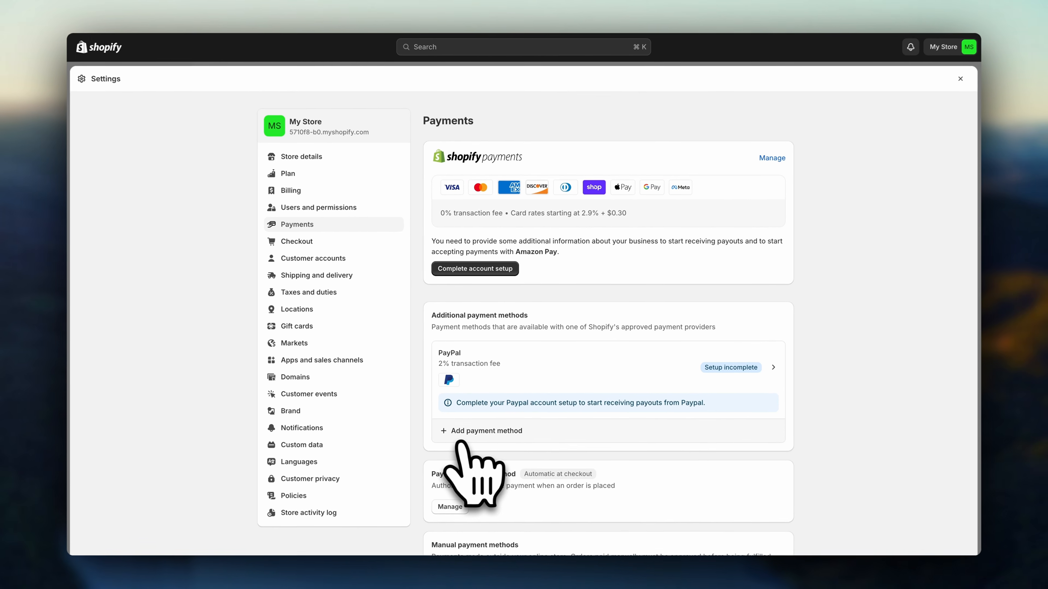
pyautogui.click(478, 431)
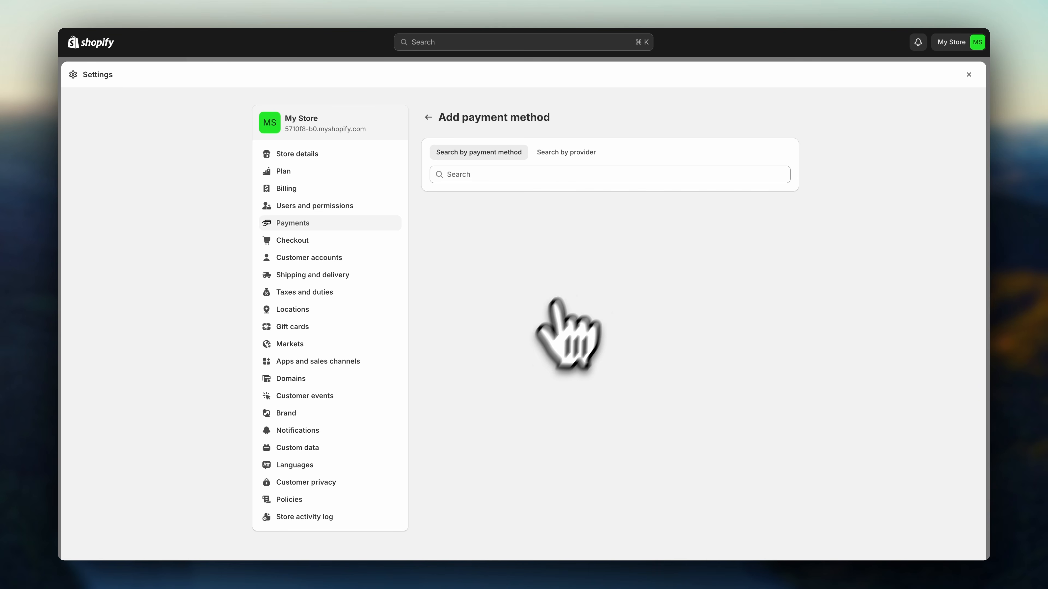
pyautogui.click(577, 153)
pyautogui.click(587, 174)
pyautogui.write('s')
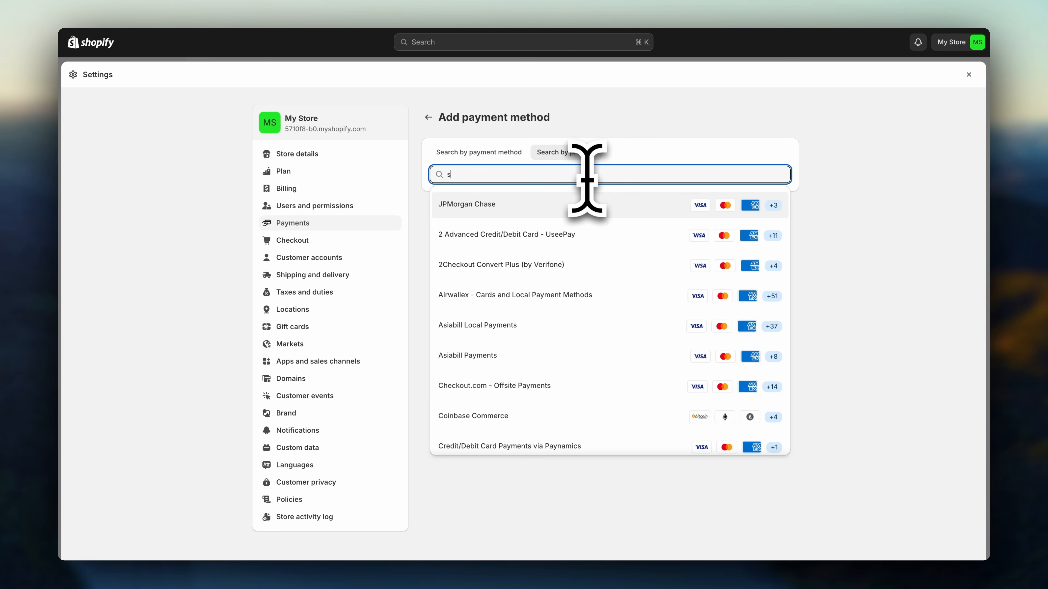
pyautogui.scroll(-5, 612, 413)
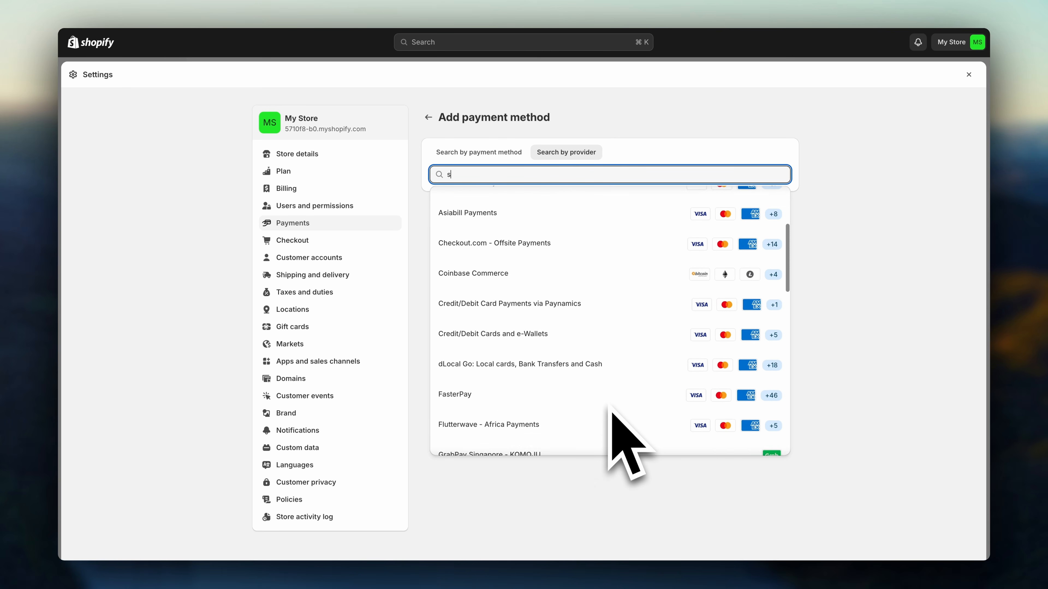
pyautogui.scroll(-15, 612, 411)
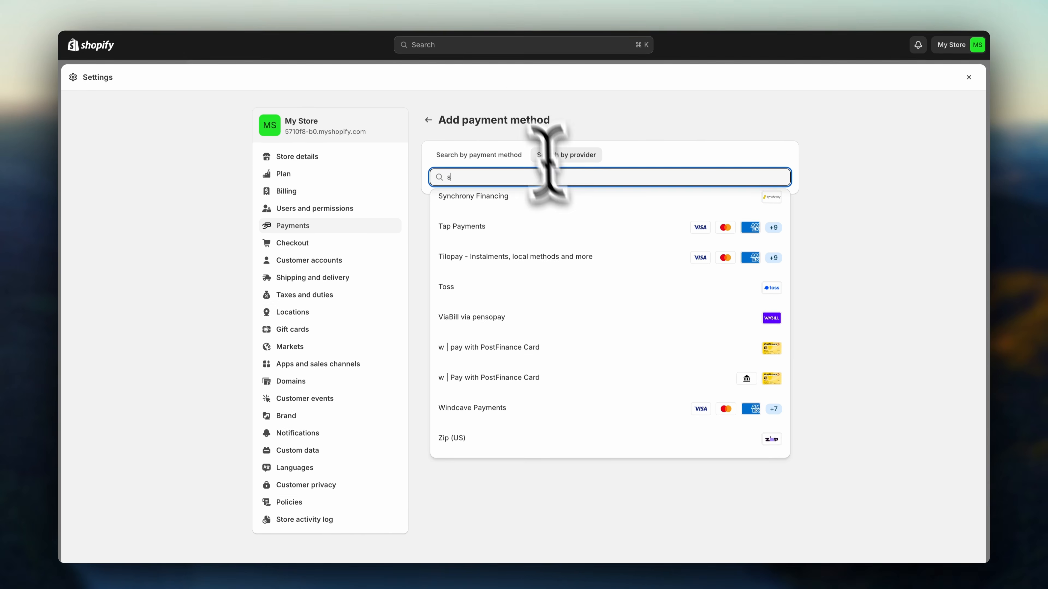
pyautogui.click(428, 118)
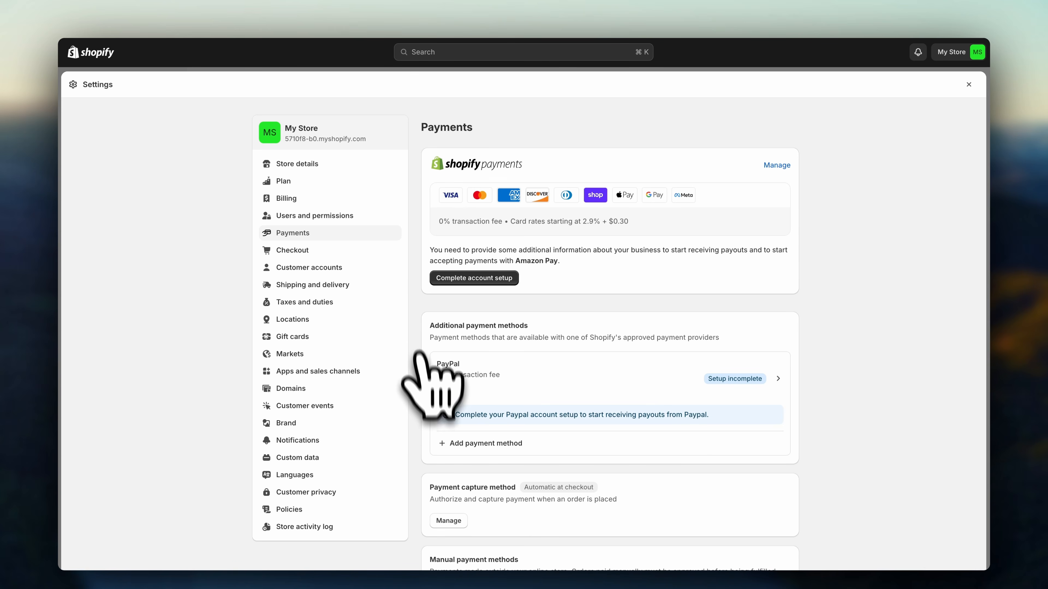
# Step: Review the PayPal Express Checkout setup among the additional payment methods, and return to the Payments settings
pyautogui.scroll(-2, 422, 363)
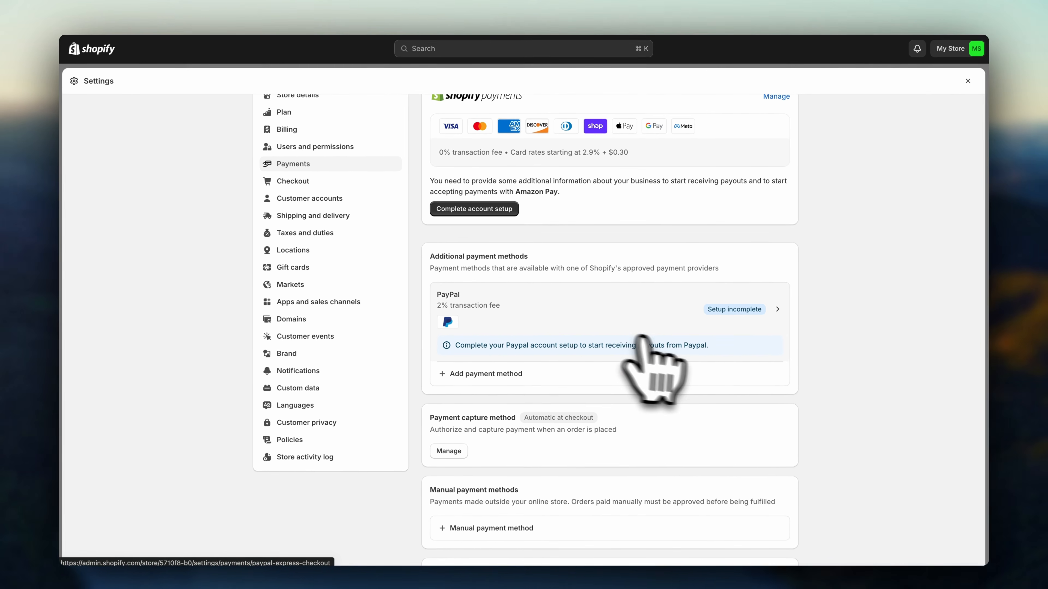
pyautogui.click(742, 316)
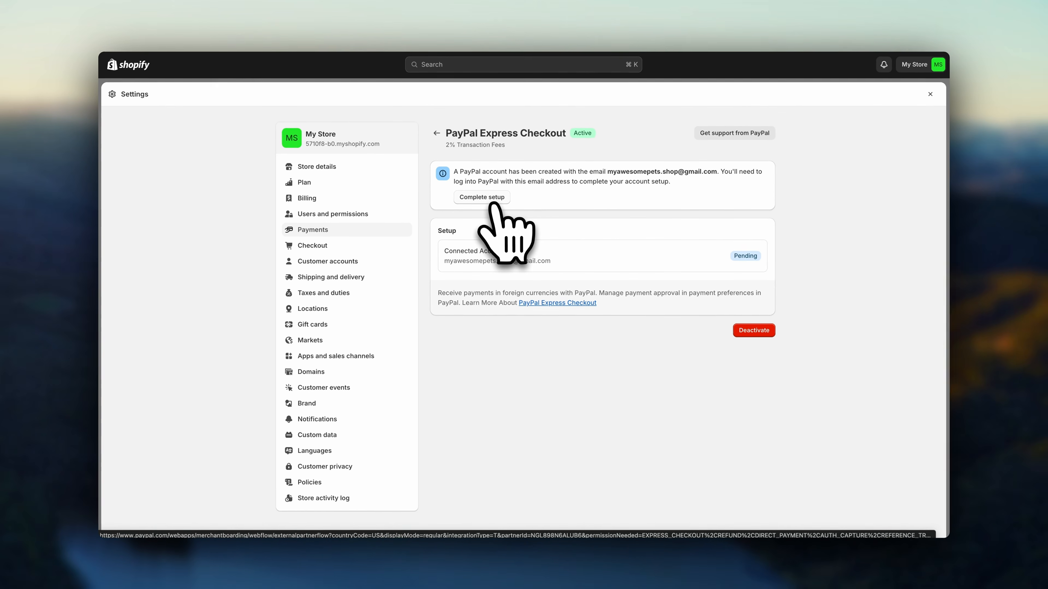
pyautogui.click(437, 133)
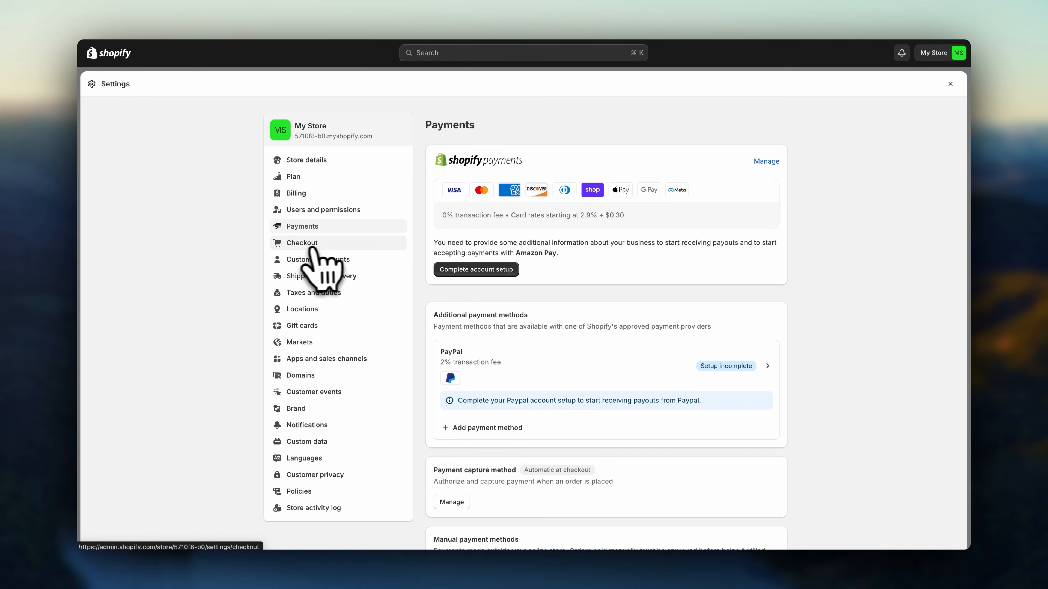
# Step: In the Checkout settings, set the customer contact method to Email only
pyautogui.click(328, 247)
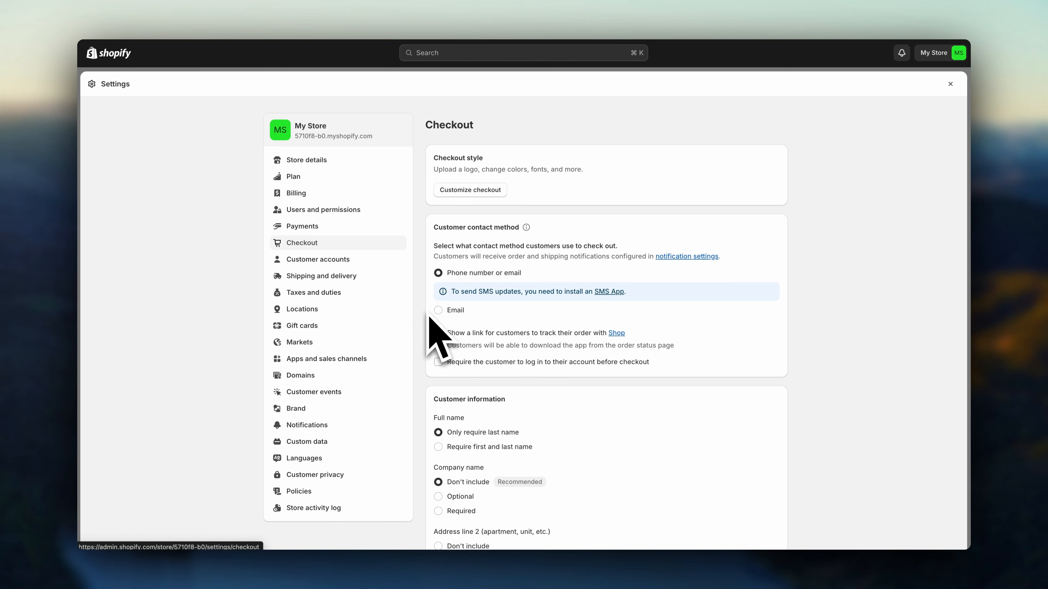
pyautogui.click(436, 312)
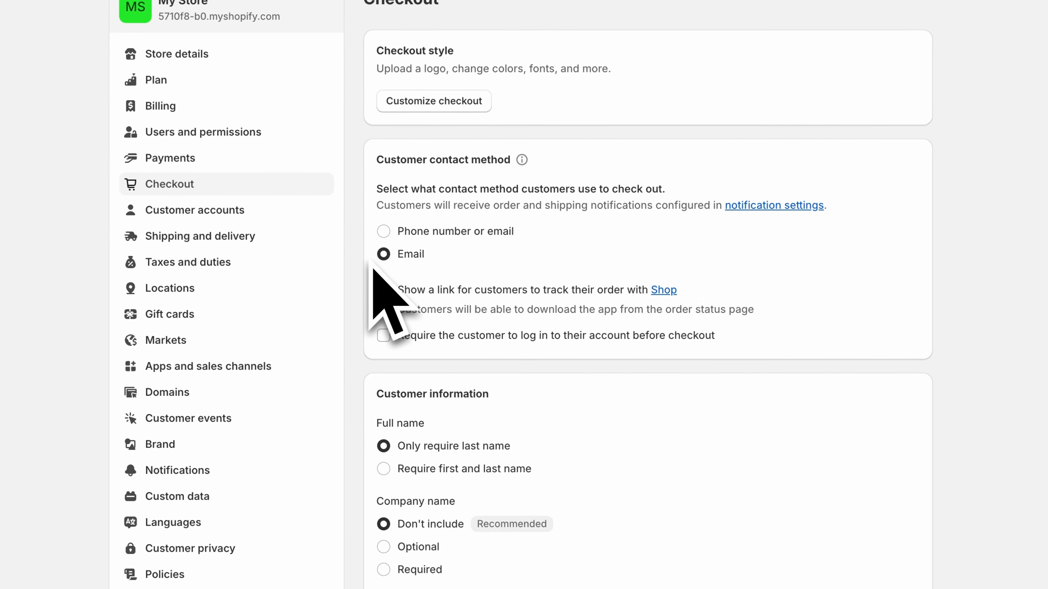
pyautogui.click(434, 310)
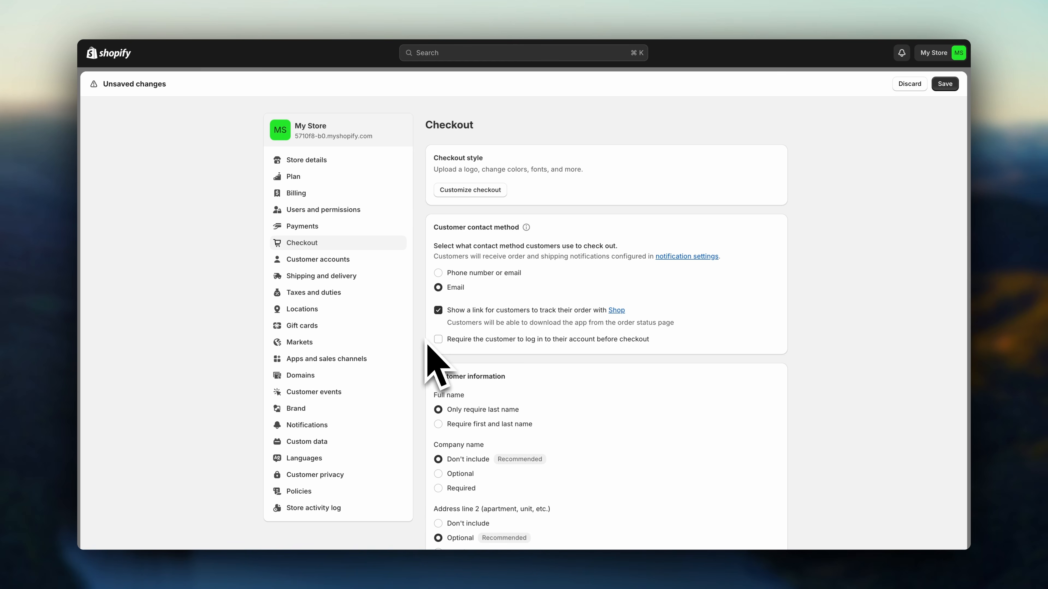
# Step: Require first and last name and a shipping address phone number at checkout, and save the checkout settings
pyautogui.scroll(-5, 427, 345)
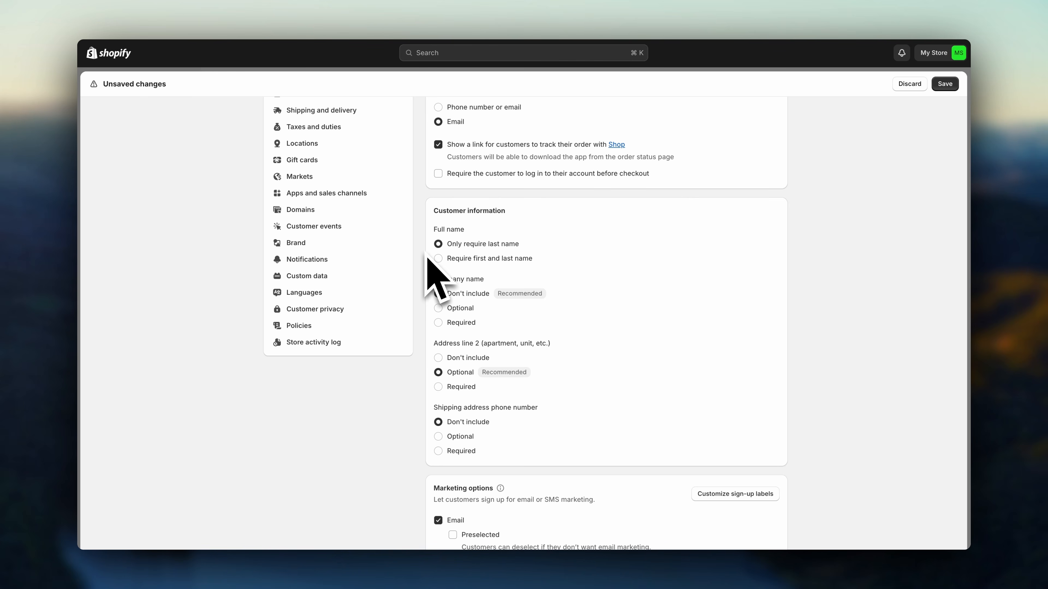
pyautogui.click(438, 258)
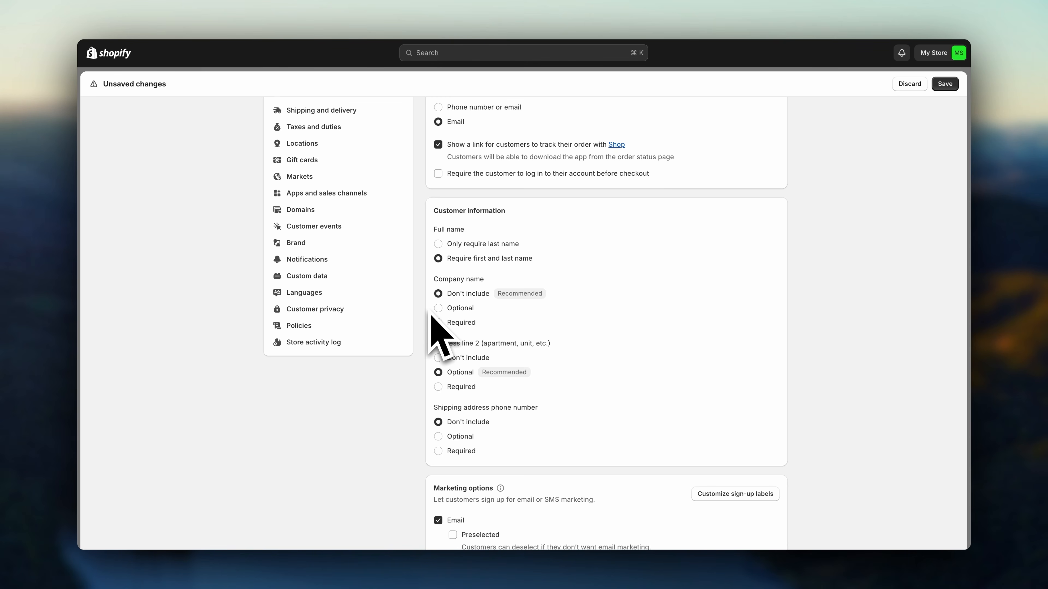
pyautogui.scroll(-2, 429, 314)
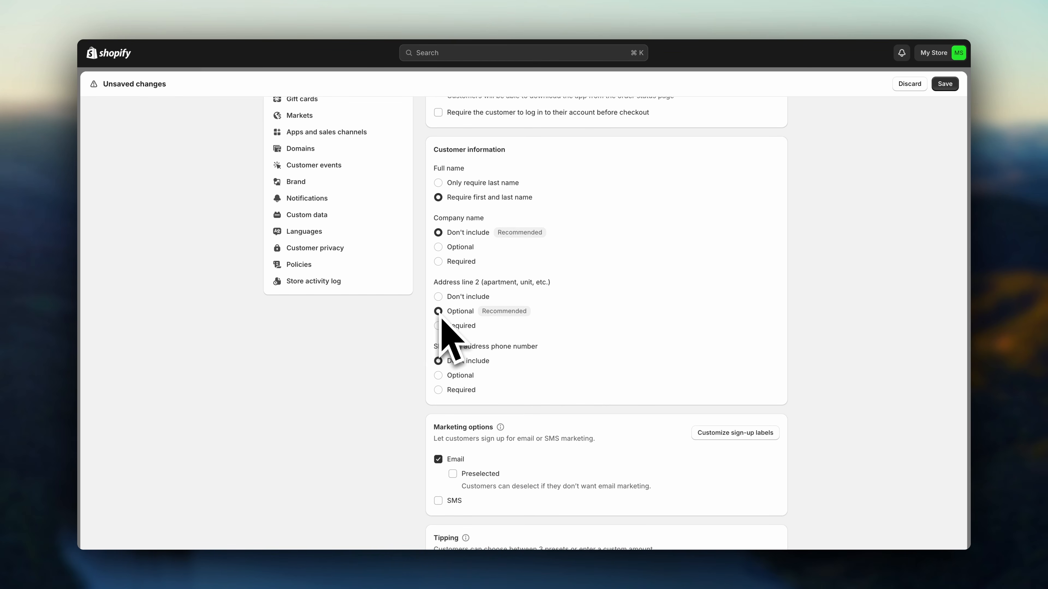
pyautogui.scroll(-2, 427, 326)
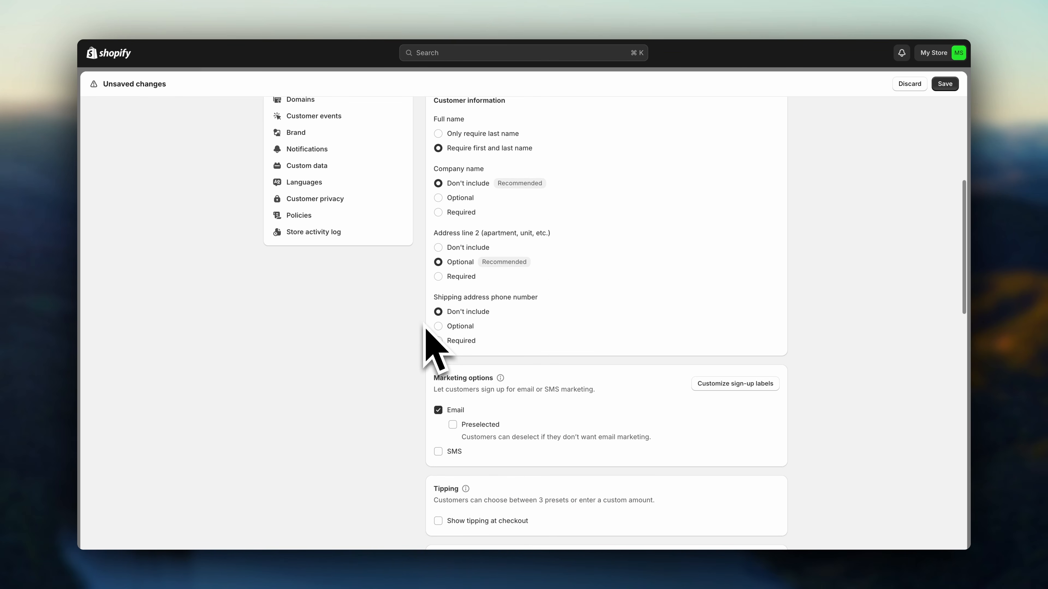
pyautogui.click(438, 340)
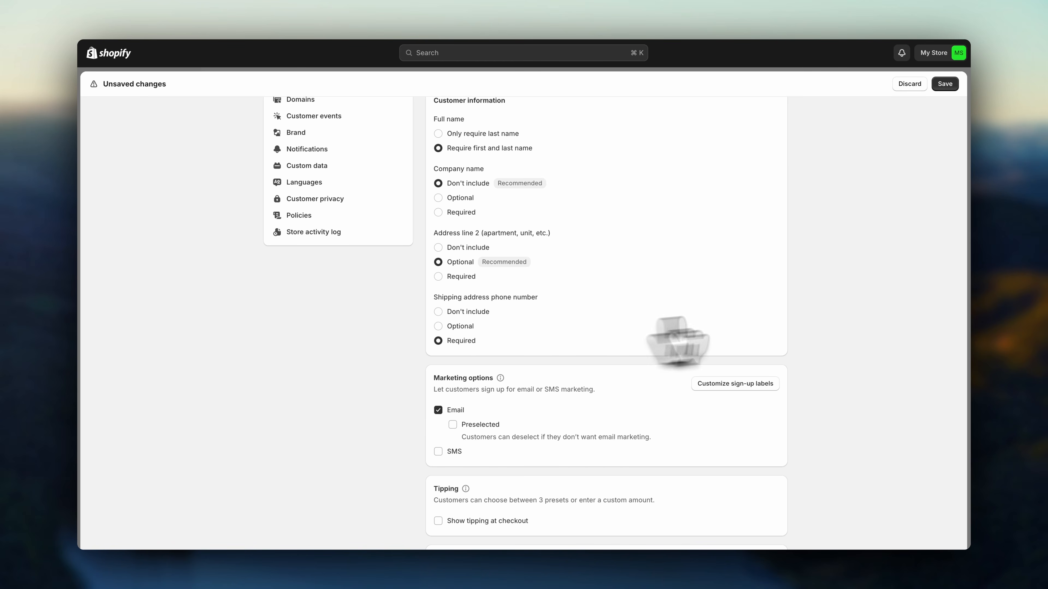
pyautogui.click(944, 84)
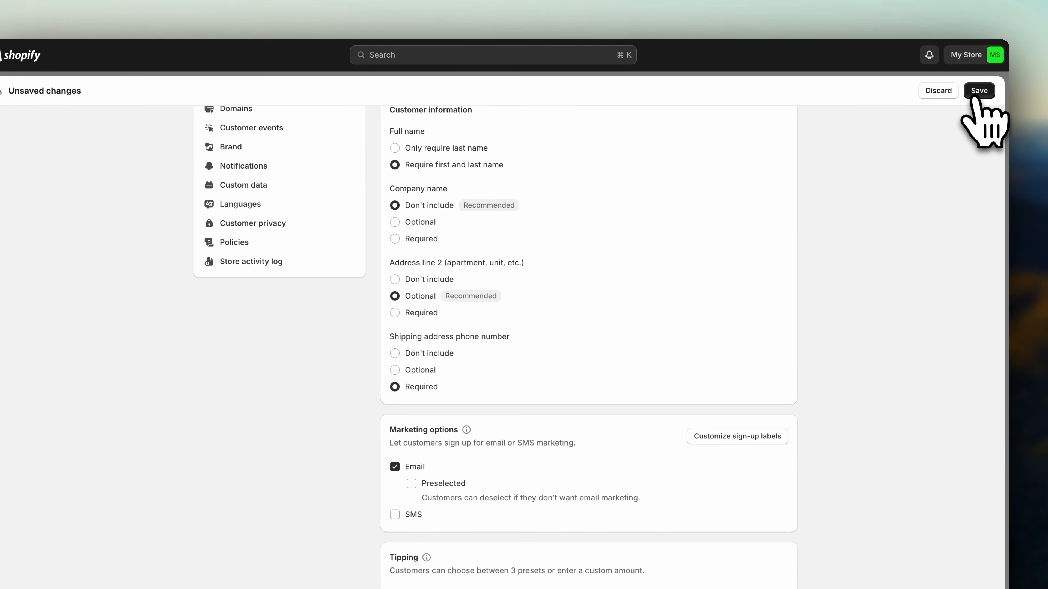
# Step: In the Markets settings, add Estonia to the International market's countries and save the market
pyautogui.scroll(10, 884, 257)
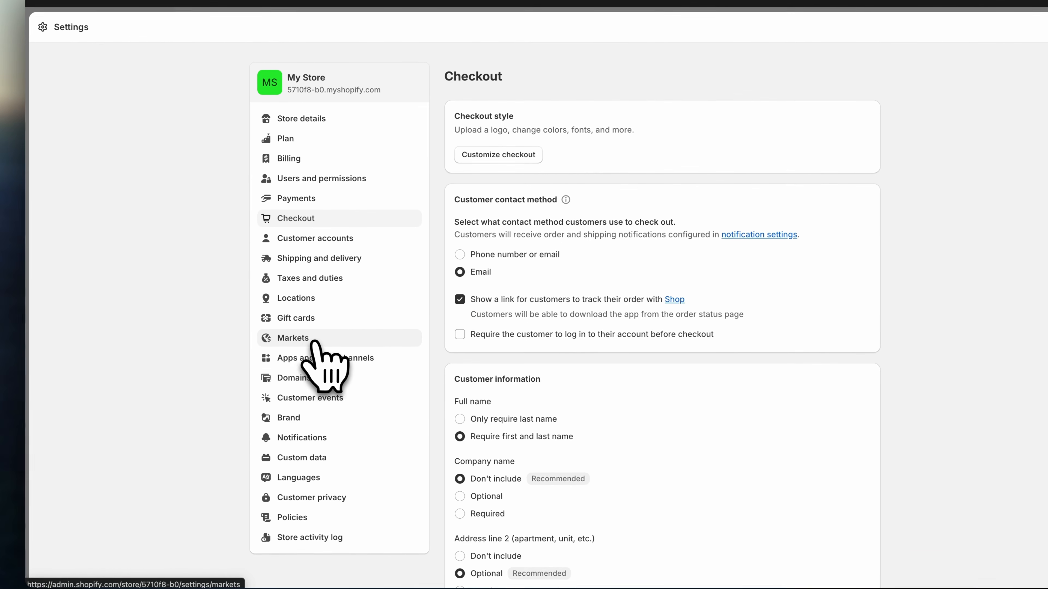
pyautogui.click(313, 342)
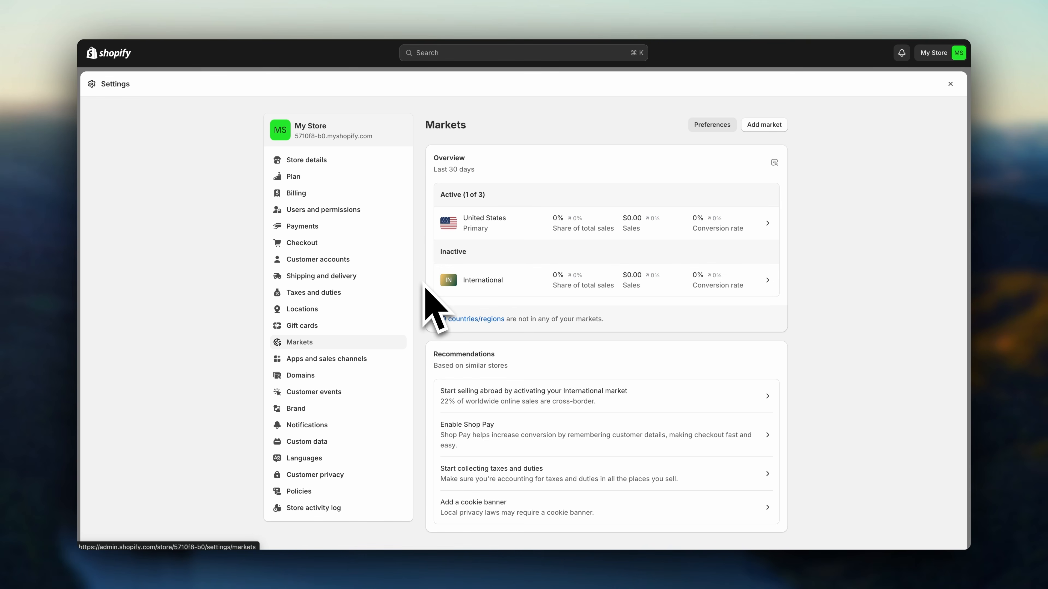
pyautogui.click(435, 283)
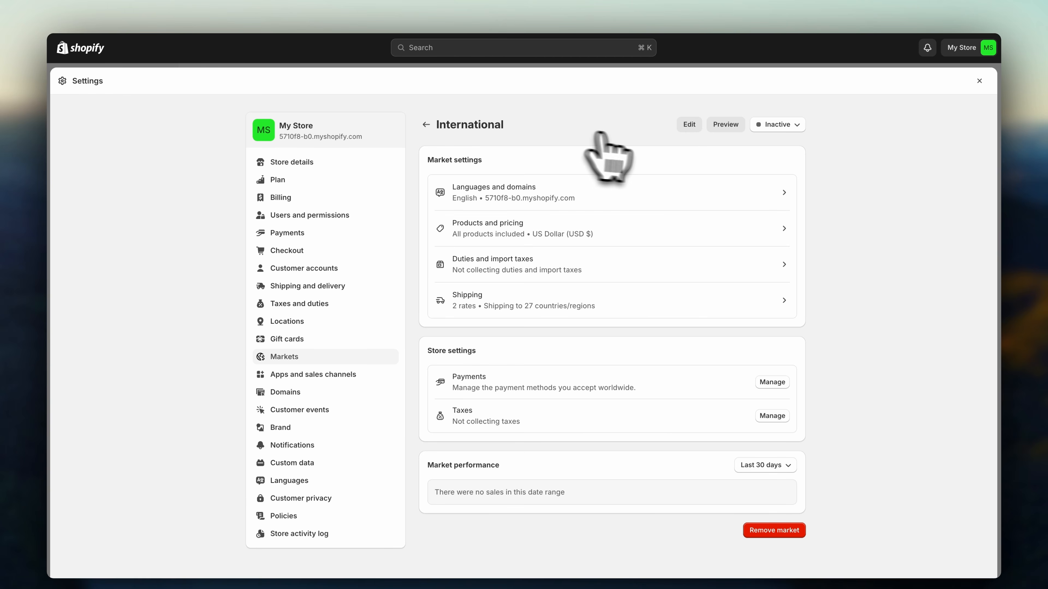
pyautogui.click(688, 133)
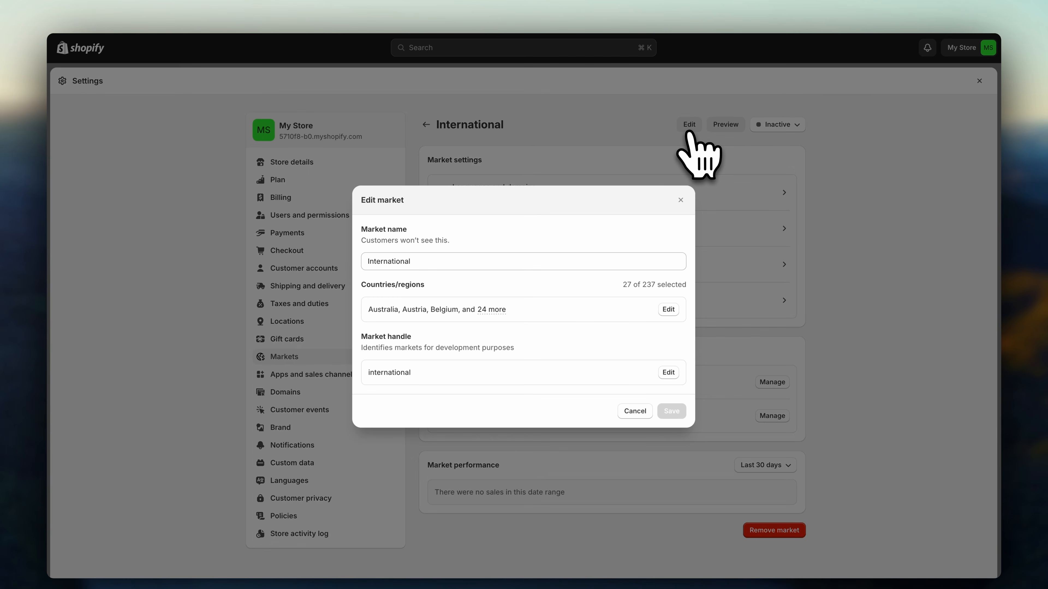
pyautogui.click(668, 310)
pyautogui.scroll(-20, 671, 314)
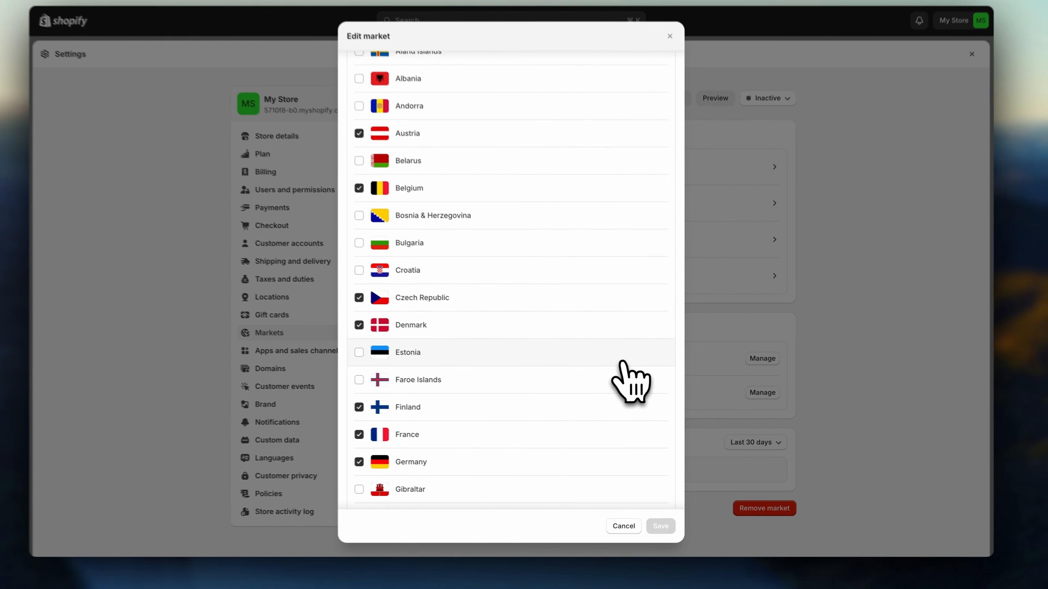
pyautogui.click(621, 357)
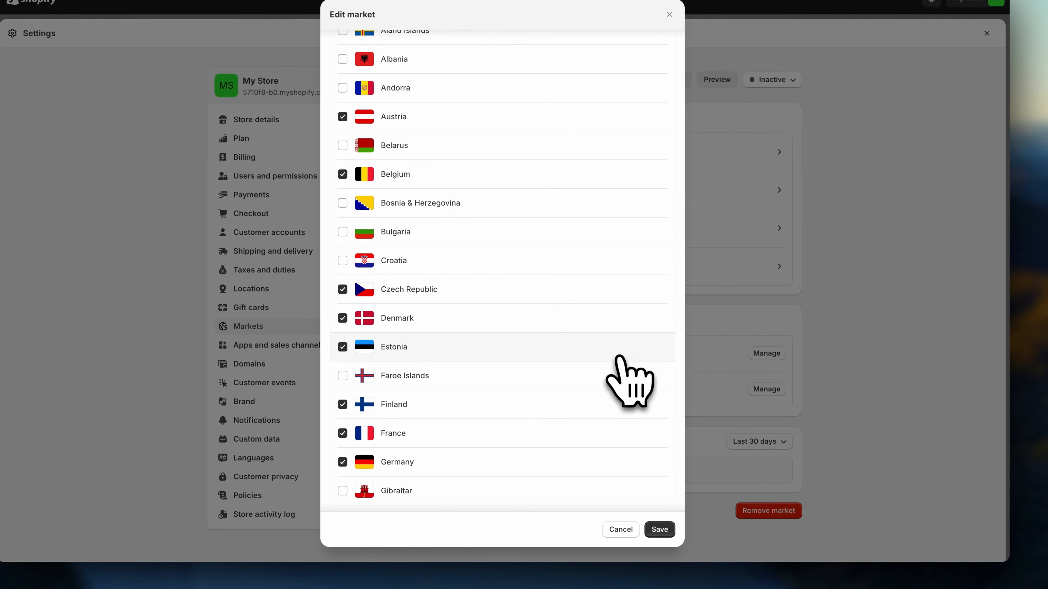
pyautogui.click(659, 530)
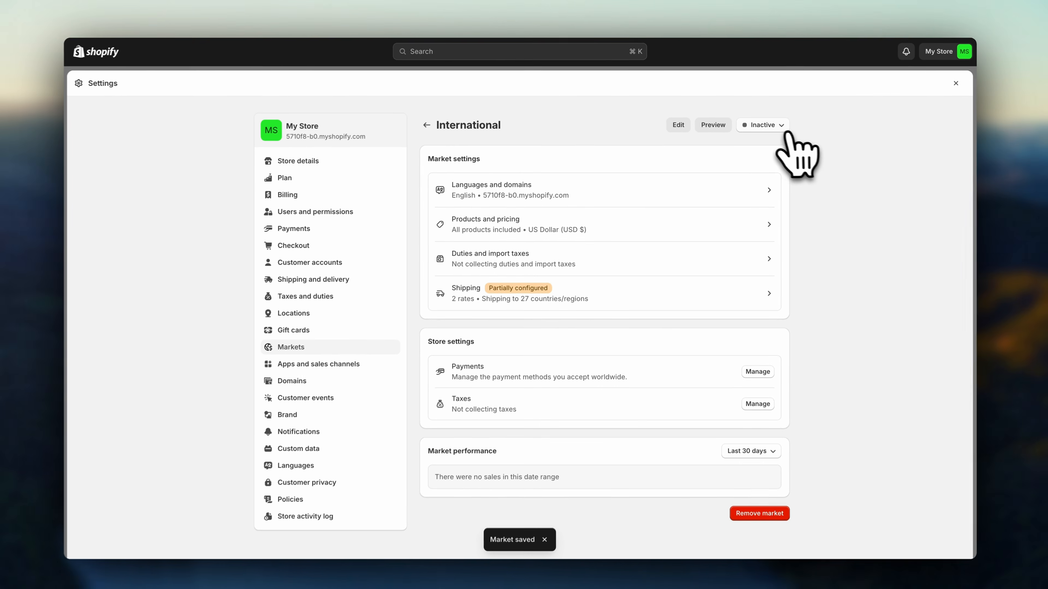
# Step: Set the International market's status to Active and save the change
pyautogui.click(781, 126)
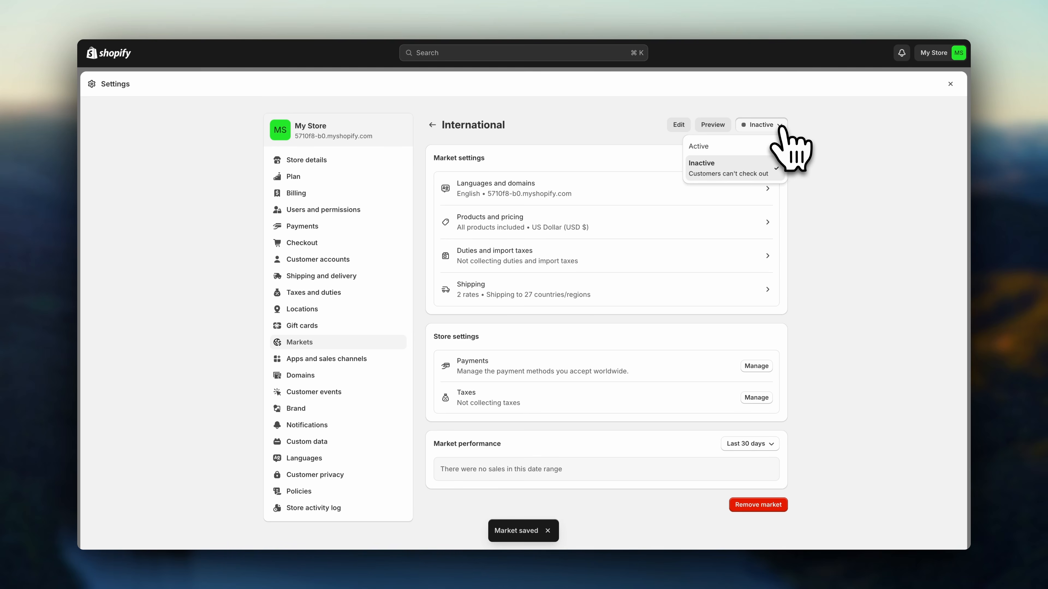
pyautogui.click(778, 146)
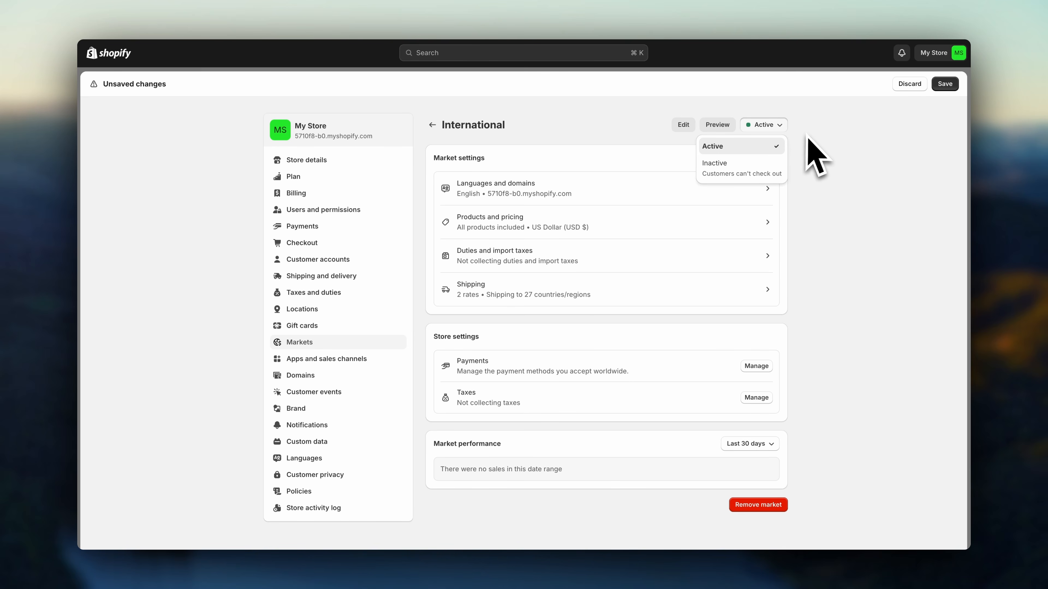
pyautogui.click(945, 84)
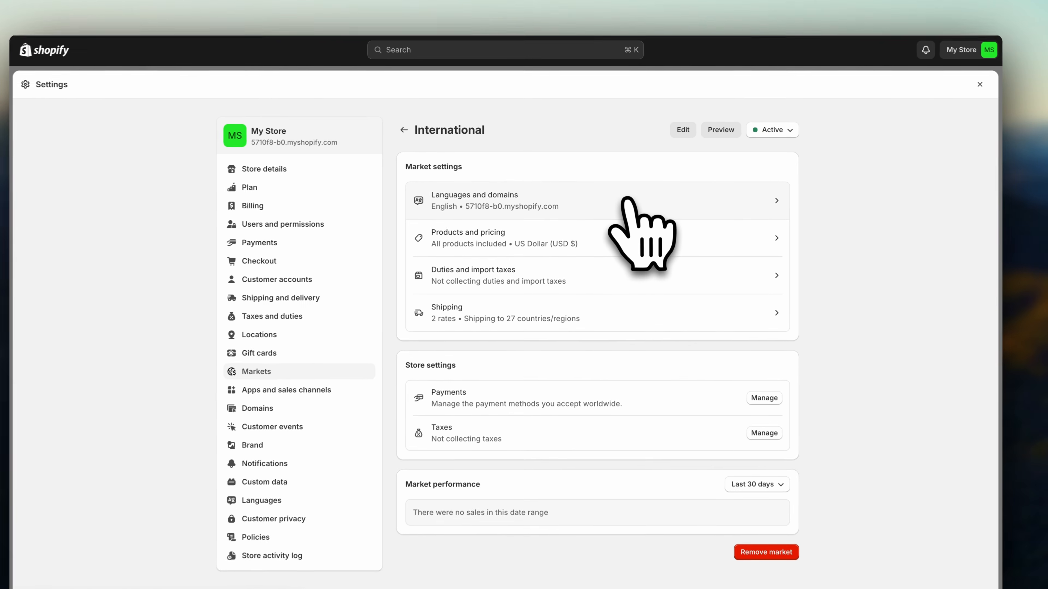
# Step: Review the International market's languages and domains, and the shipping zones and rates in the General shipping profile
pyautogui.click(627, 200)
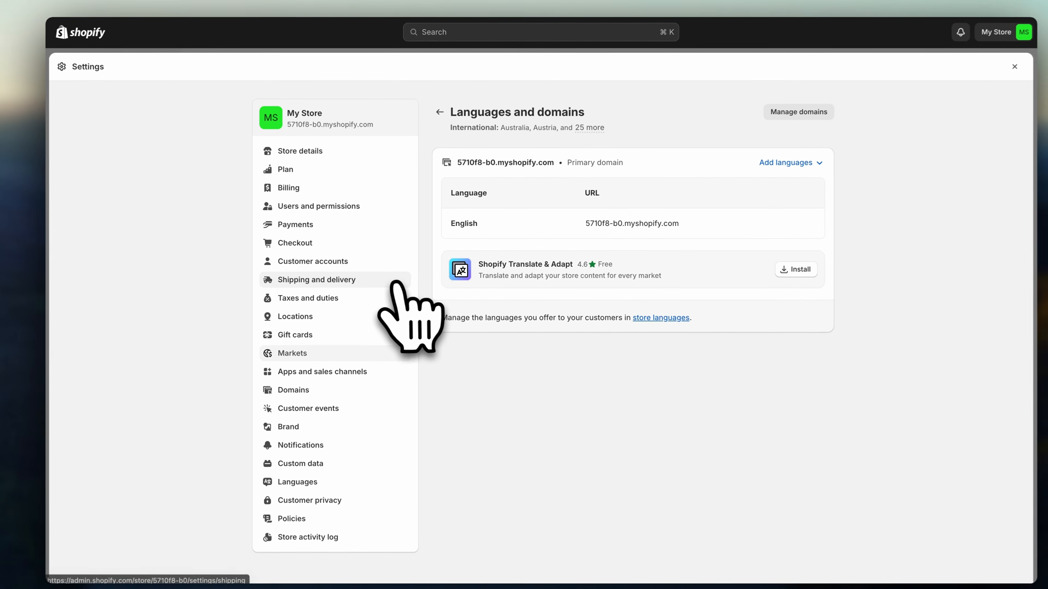
pyautogui.click(394, 282)
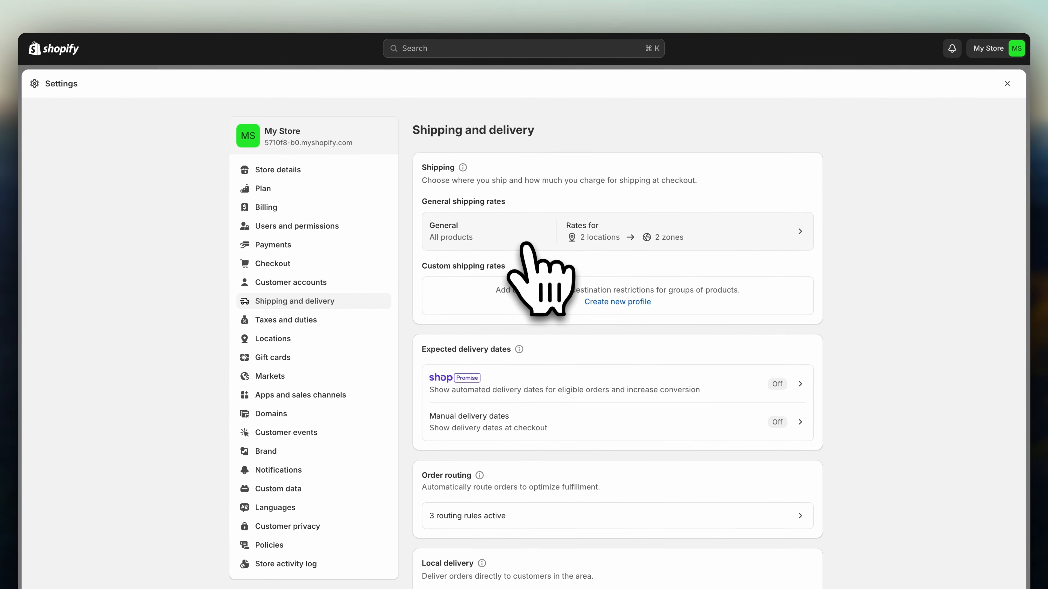
pyautogui.click(526, 244)
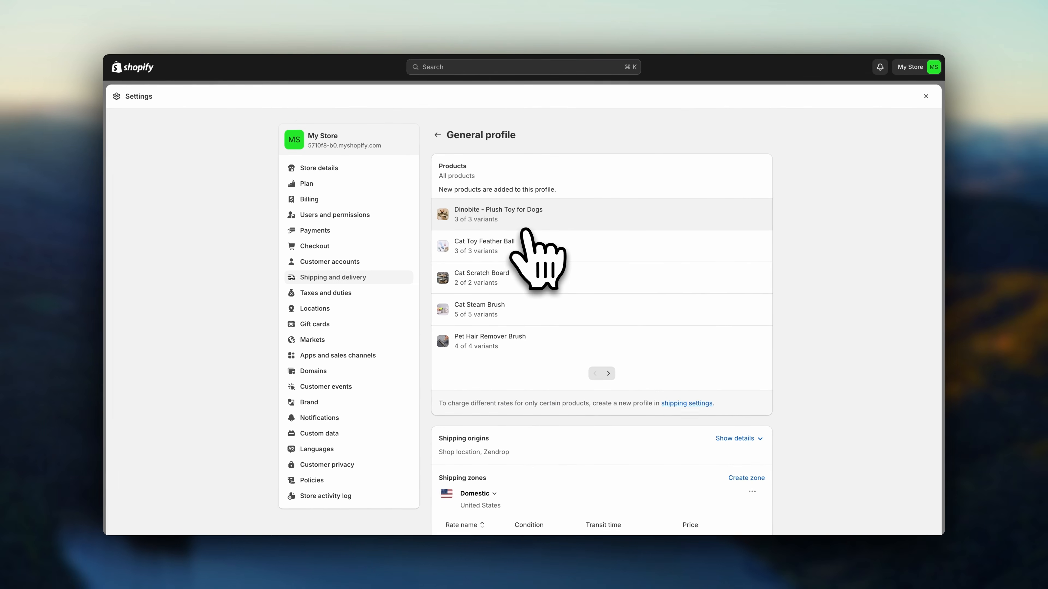
pyautogui.scroll(-5, 523, 231)
pyautogui.scroll(-5, 523, 229)
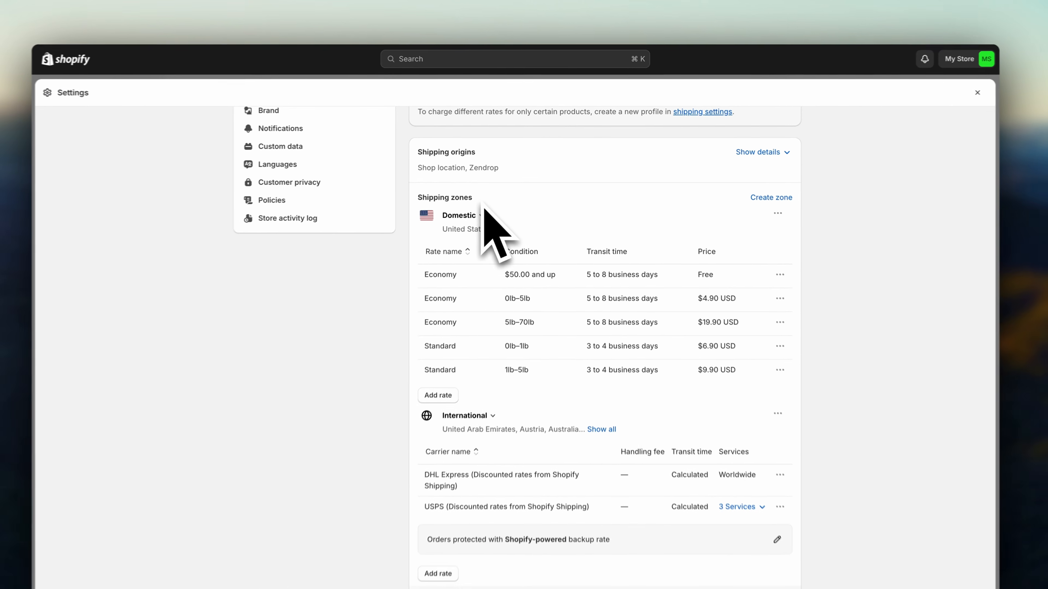
pyautogui.scroll(1, 800, 289)
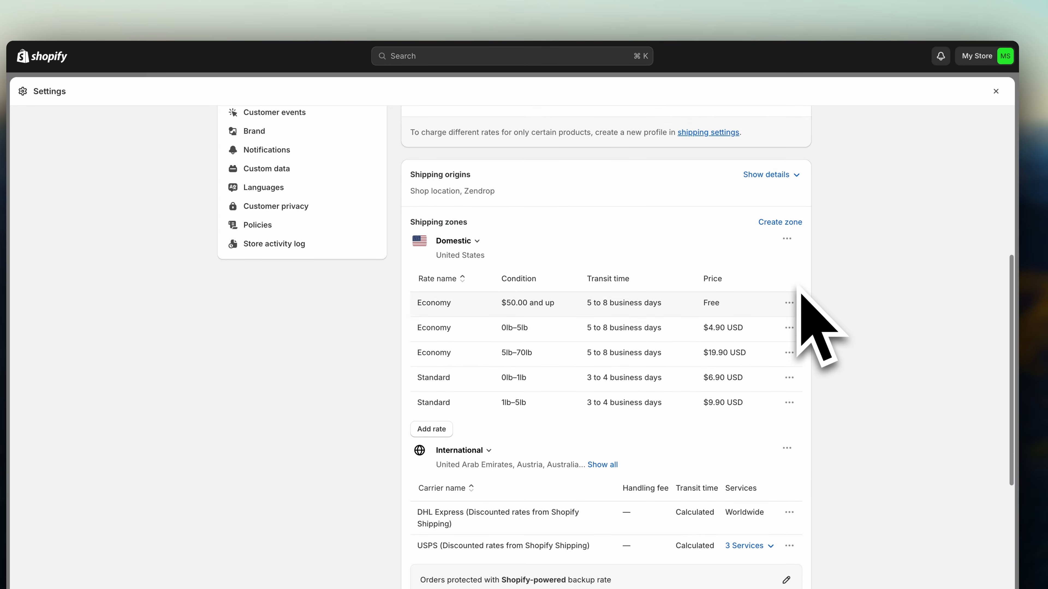
pyautogui.scroll(10, 800, 290)
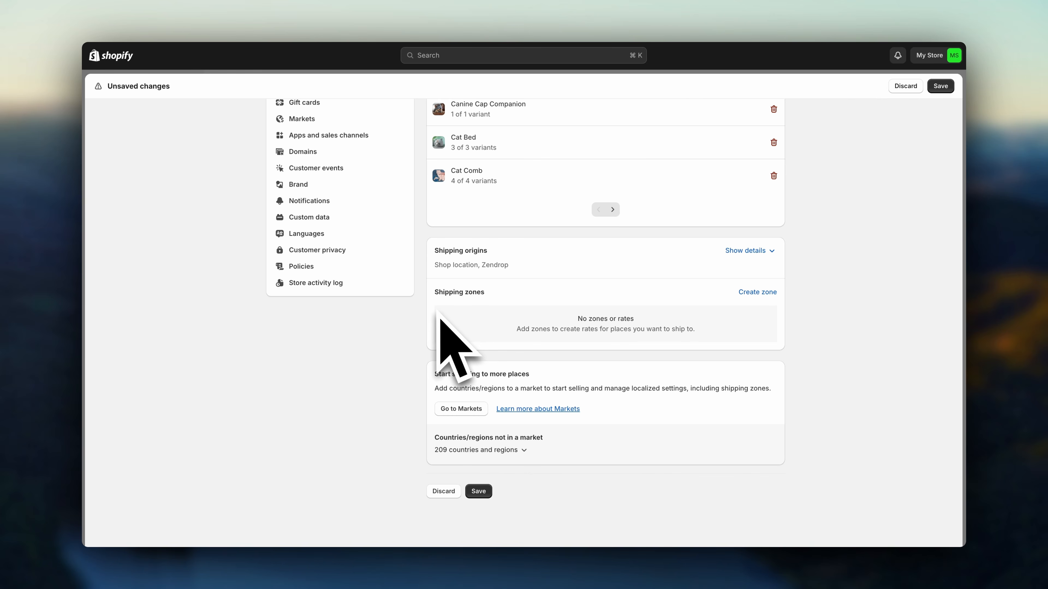
# Step: Try adding a Portugal and Spain shipping zone with a rate to the new custom shipping profile
pyautogui.doubleClick(457, 293)
pyautogui.tripleClick(457, 294)
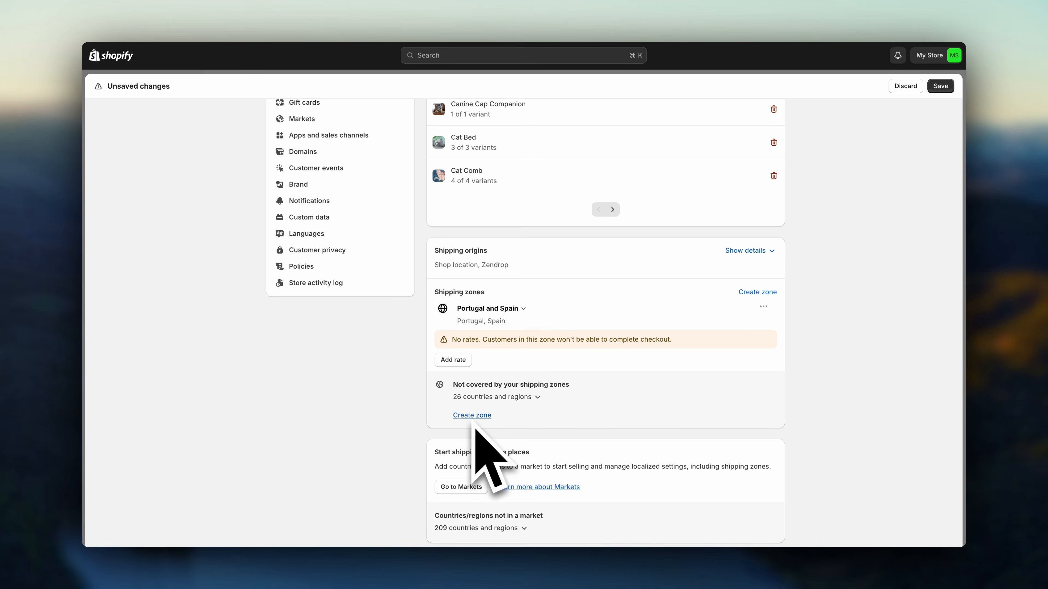
pyautogui.click(453, 360)
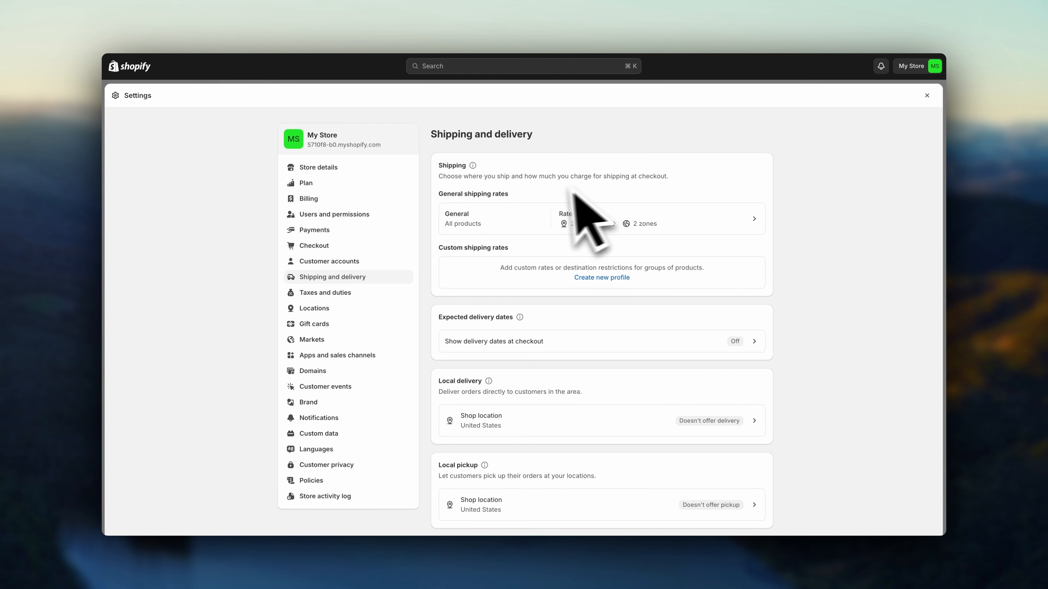
# Step: In the General Shipping Profile, create a shipping zone covering all countries of the International market
pyautogui.click(520, 227)
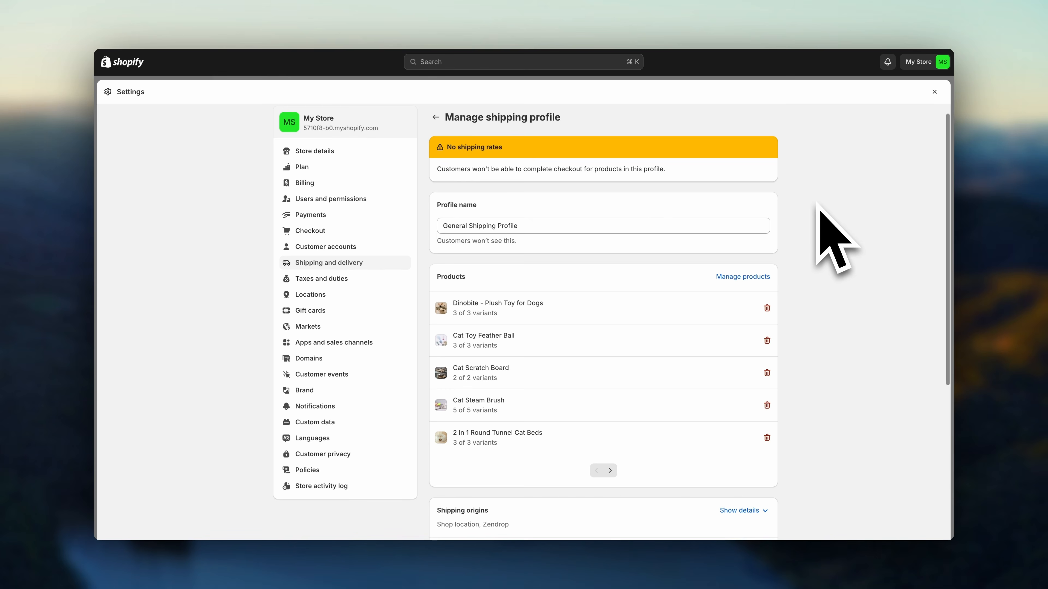
pyautogui.scroll(-5, 819, 215)
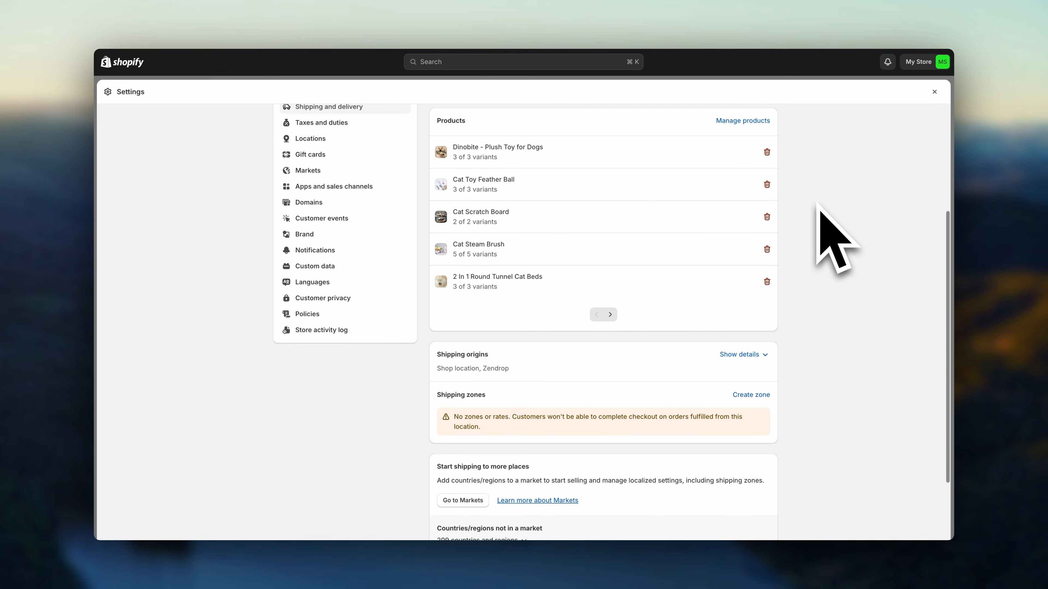
pyautogui.scroll(-3, 818, 205)
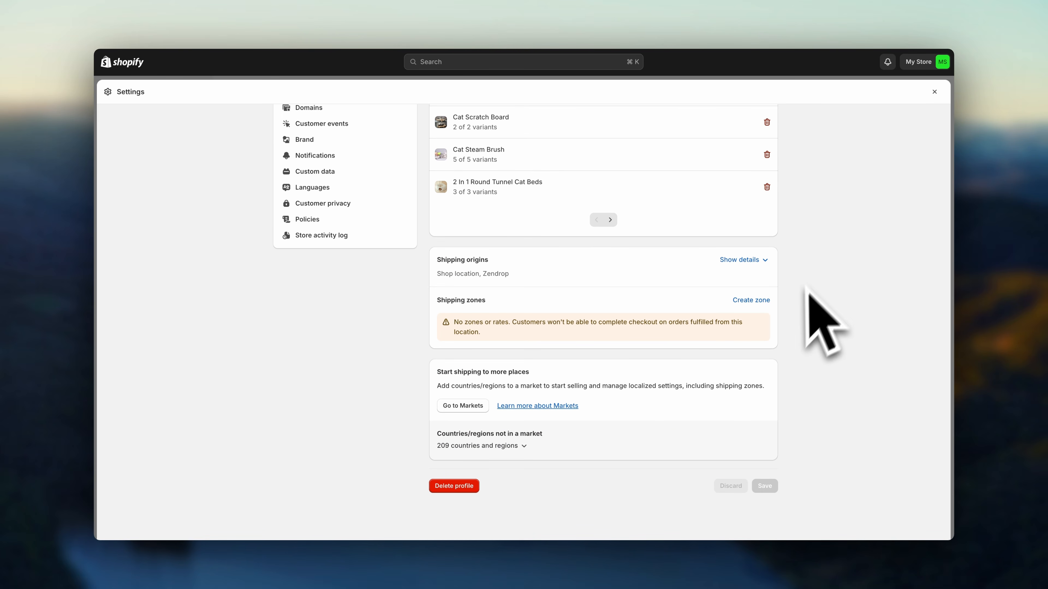
pyautogui.click(752, 300)
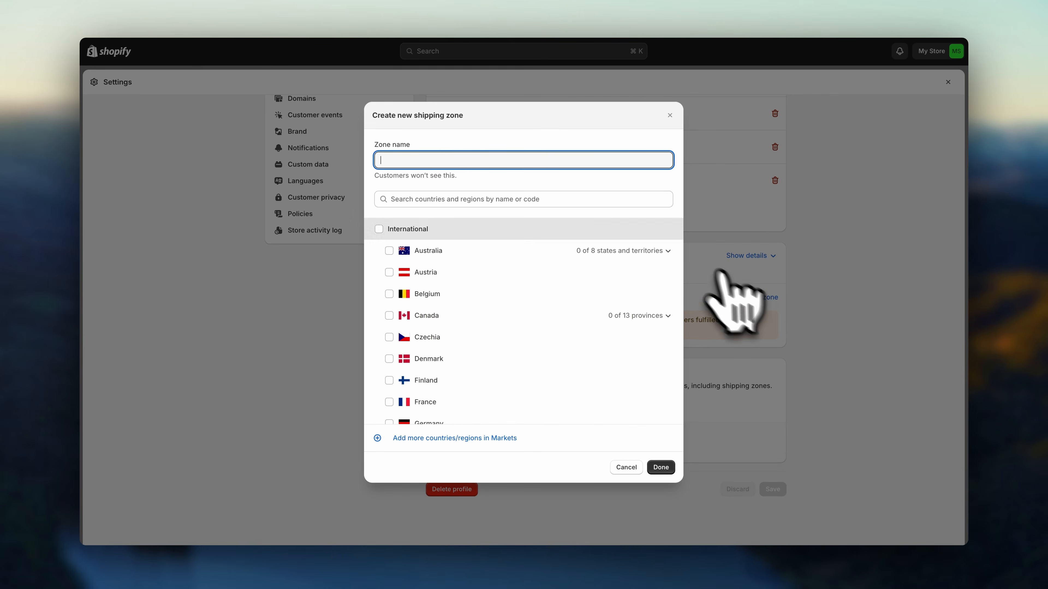
pyautogui.click(446, 226)
pyautogui.click(393, 229)
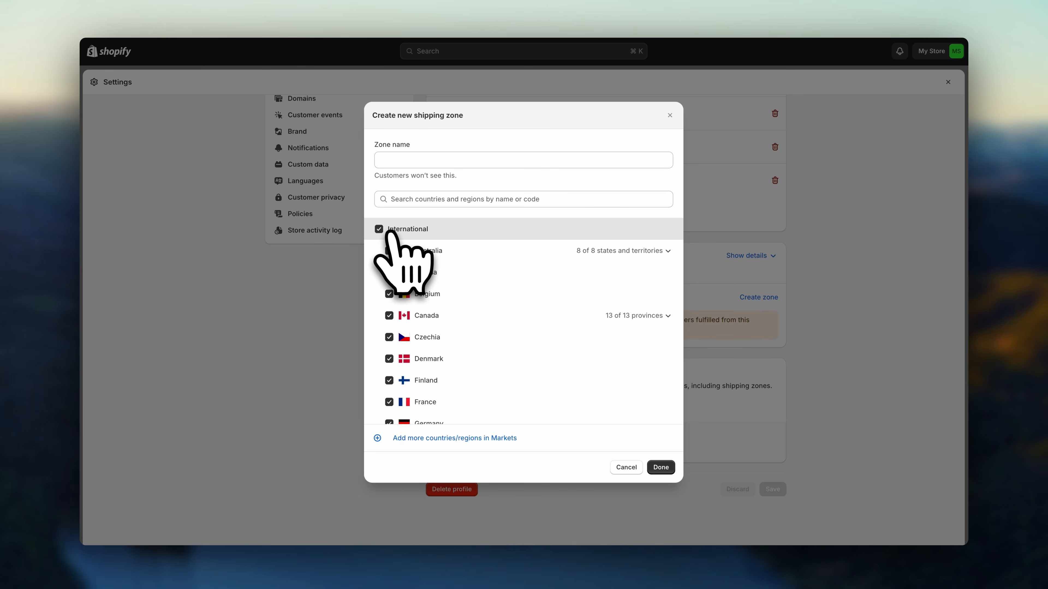
pyautogui.scroll(-5, 402, 276)
pyautogui.scroll(-3, 454, 322)
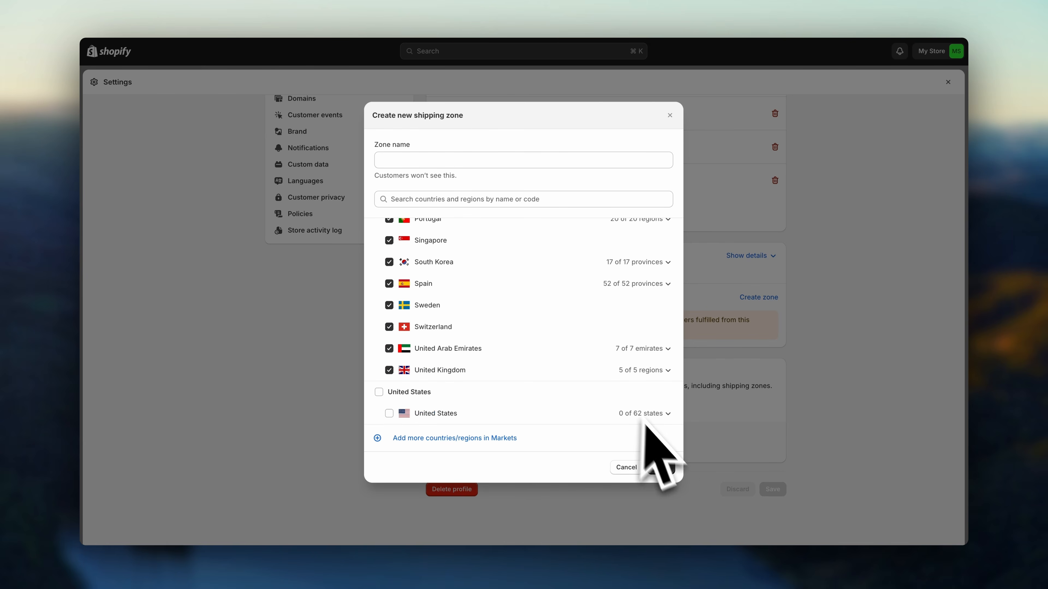
pyautogui.click(660, 467)
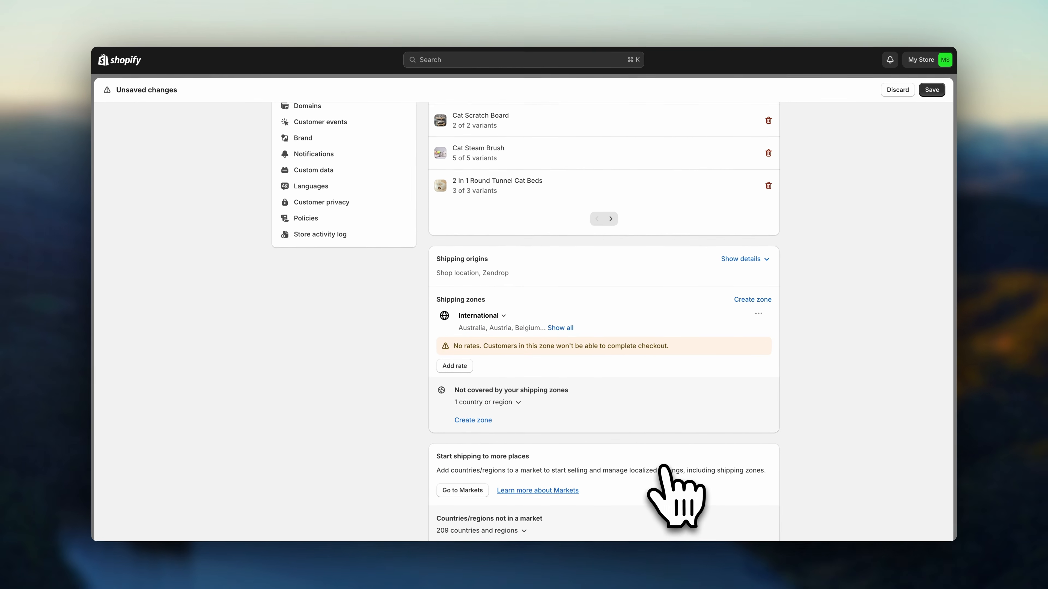
# Step: Add a custom flat rate named "Flat Rate" priced at $6.99 to the International shipping zone
pyautogui.click(560, 329)
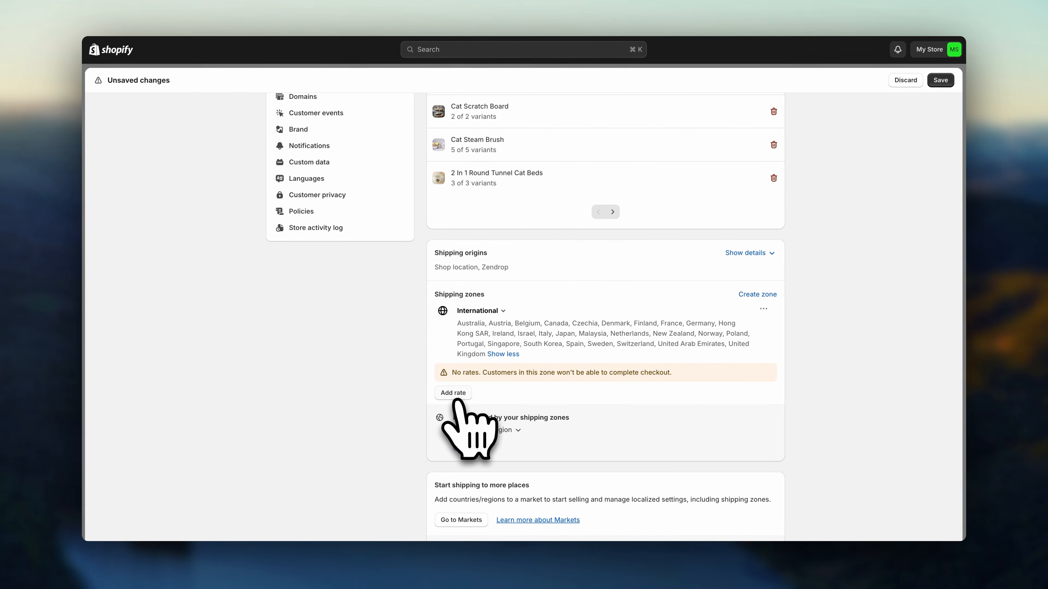
pyautogui.click(455, 396)
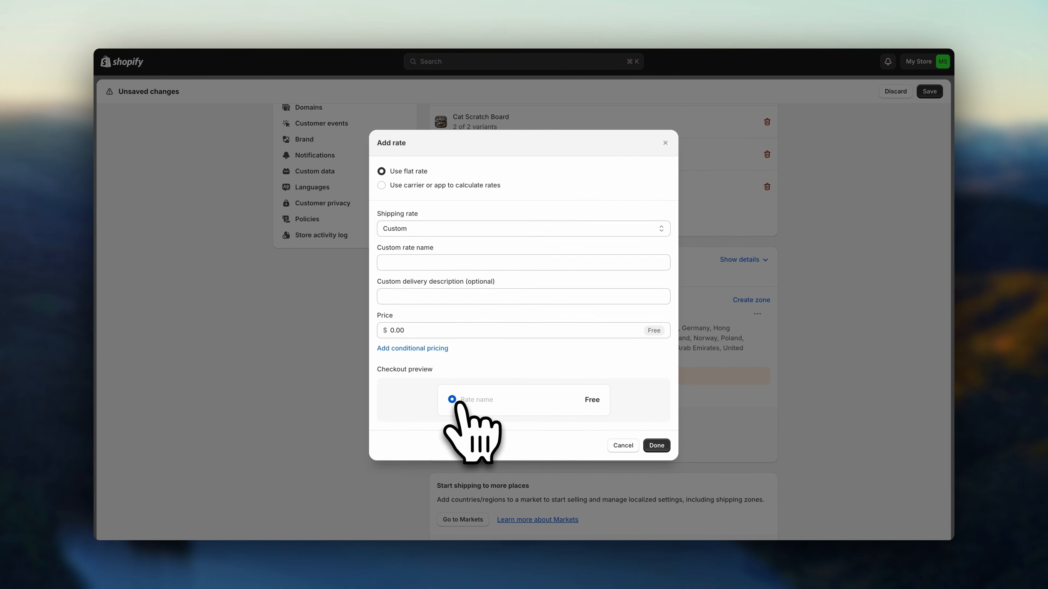
pyautogui.click(494, 255)
pyautogui.write('Flat Rate')
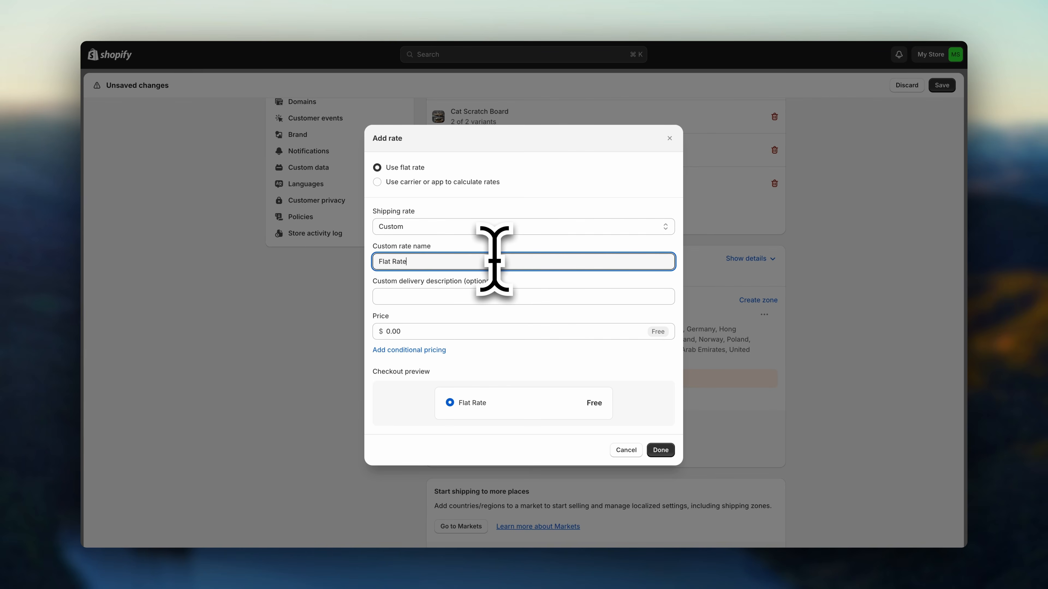
pyautogui.click(509, 337)
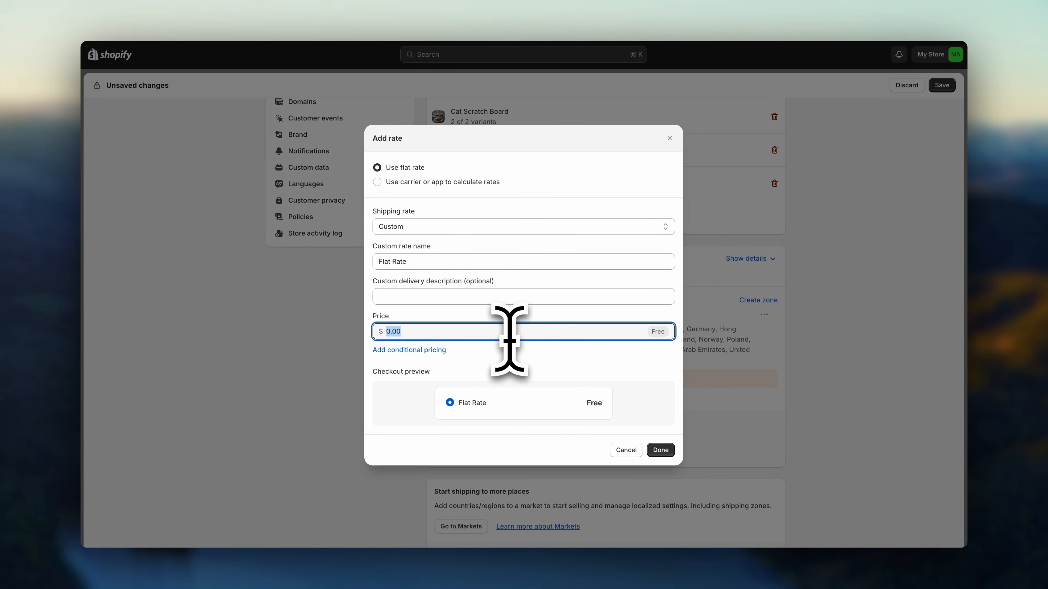
pyautogui.write('6.99')
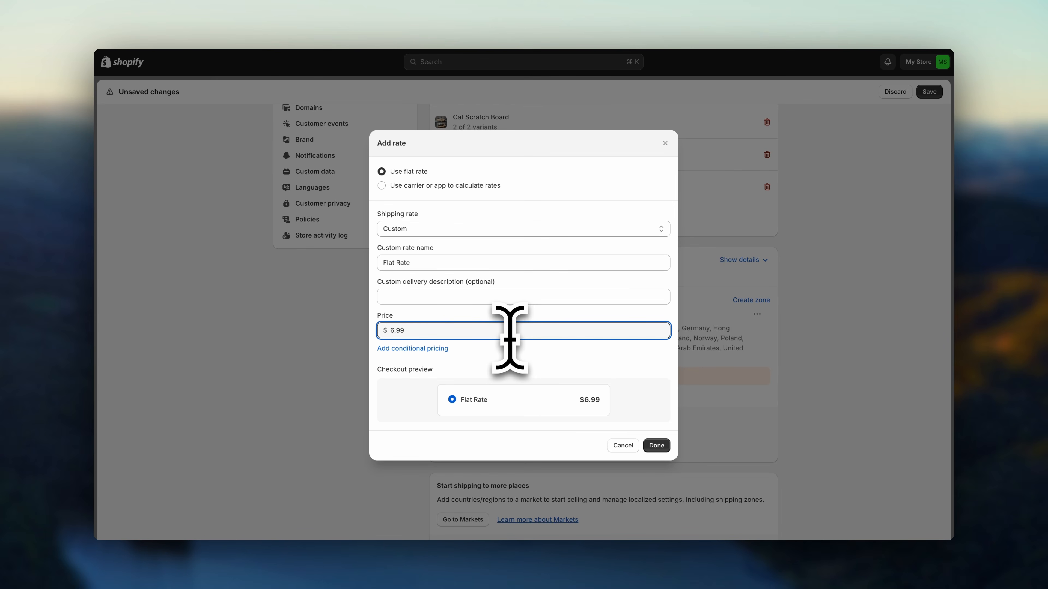
pyautogui.click(549, 365)
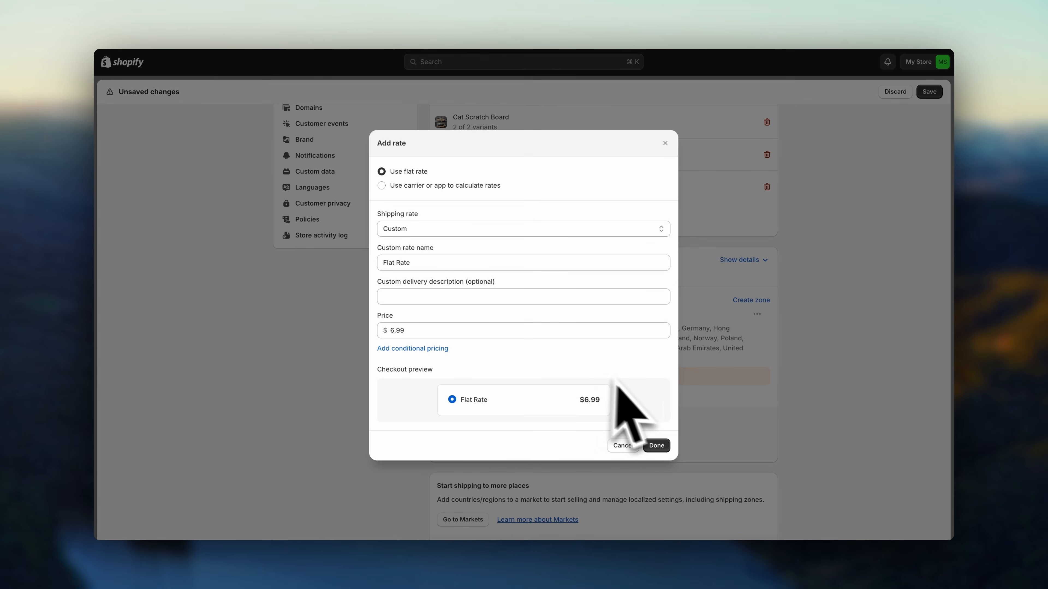
pyautogui.click(667, 441)
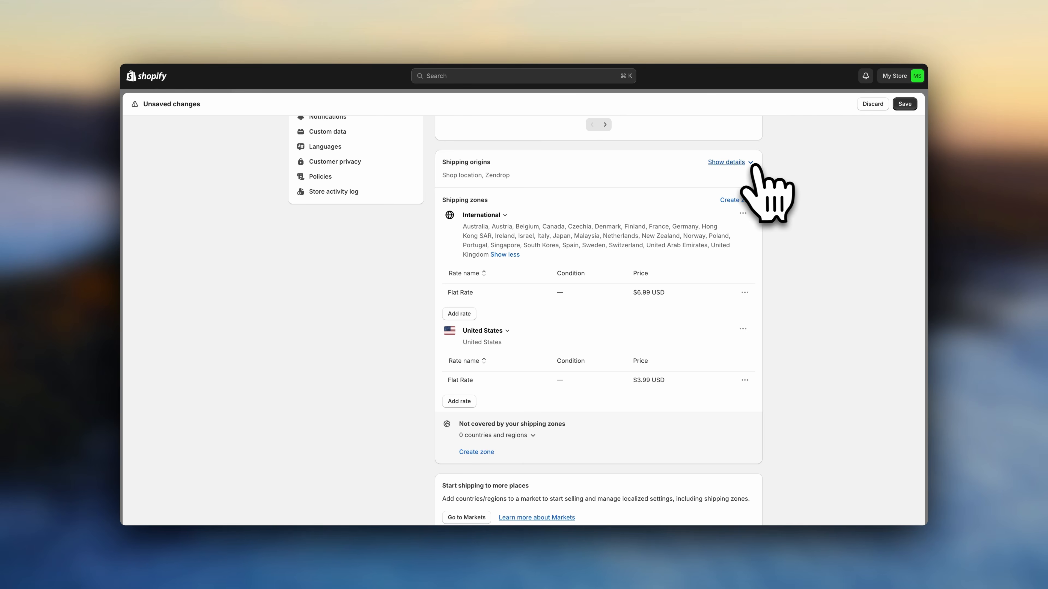
# Step: Review the General profile's shipping zones, rates and products, and open the Locations settings
pyautogui.click(763, 153)
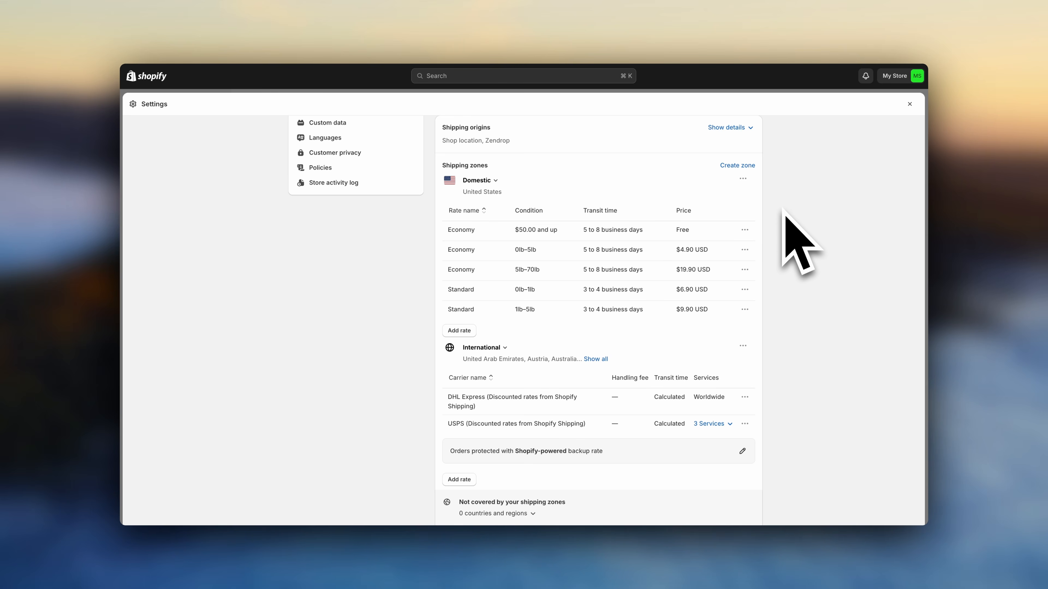
pyautogui.scroll(10, 791, 234)
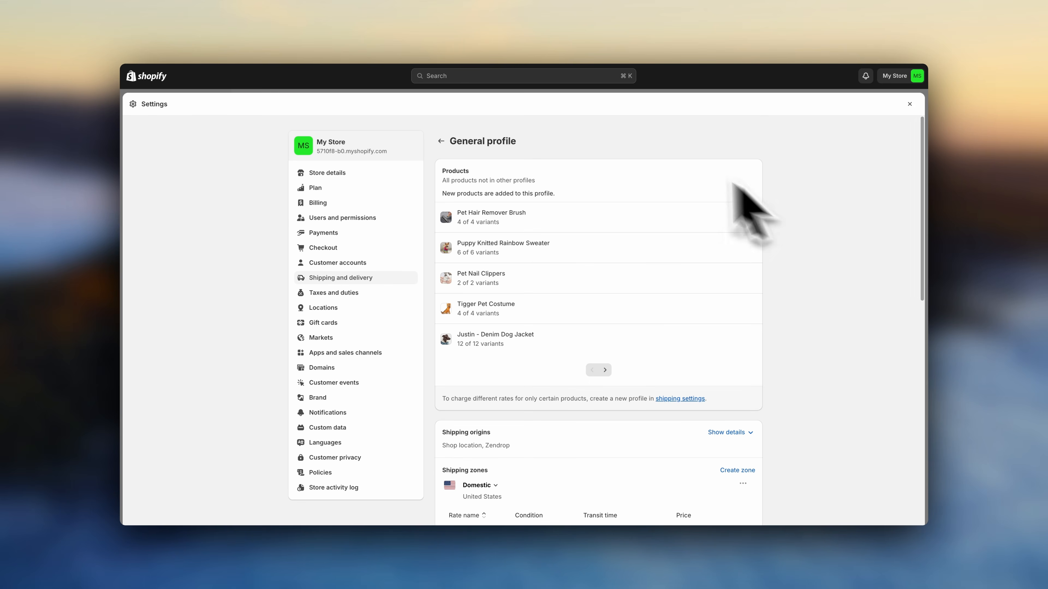
pyautogui.click(438, 140)
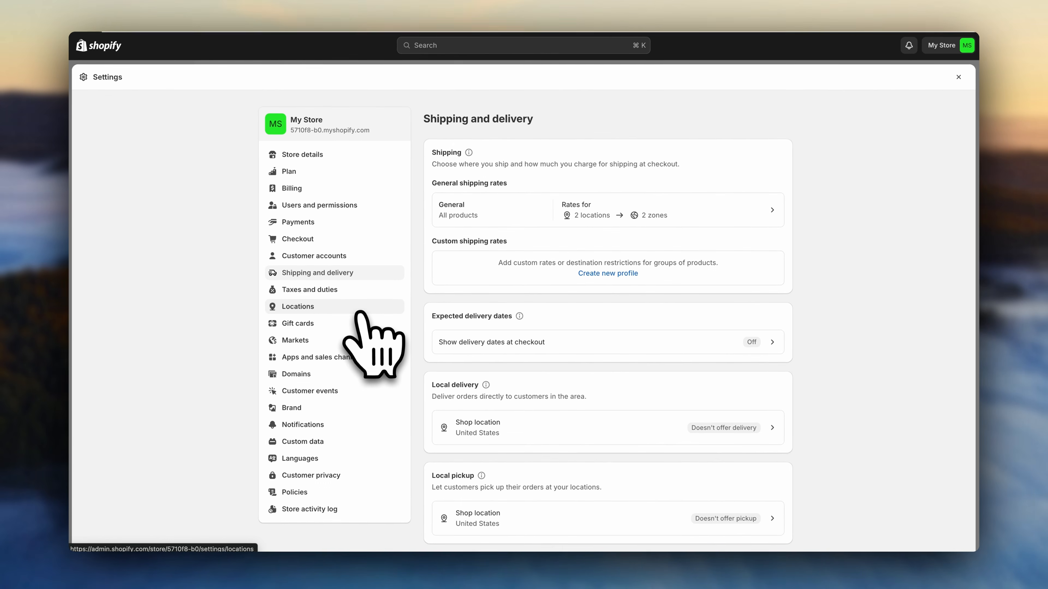
pyautogui.click(358, 313)
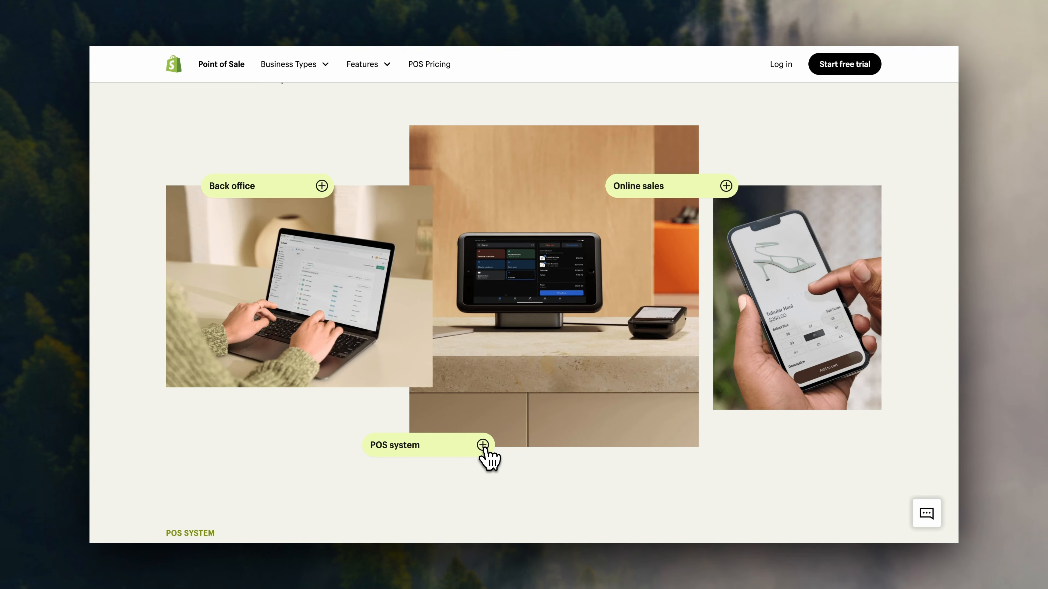
# Step: View the POS system description on the Shopify Point of Sale page and browse the products offered on Zendrop
pyautogui.click(483, 446)
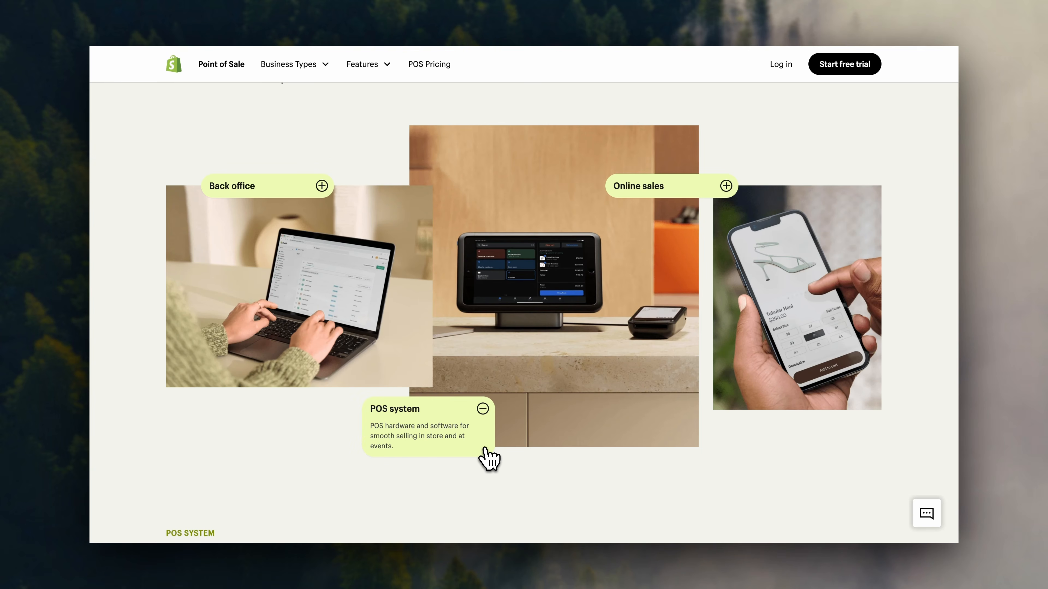
pyautogui.scroll(-10, 850, 479)
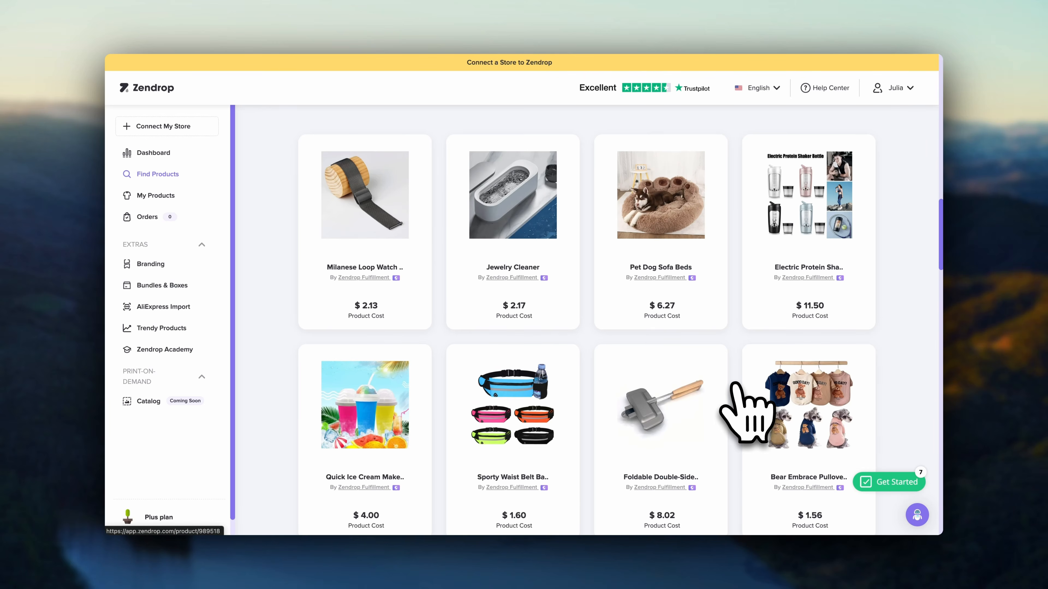
pyautogui.scroll(-3, 743, 408)
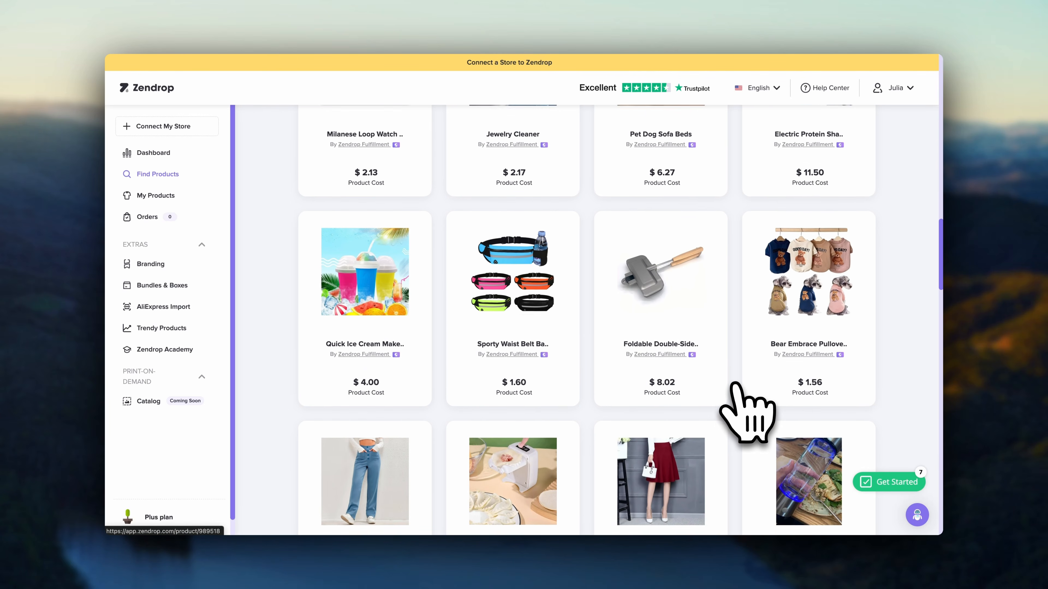
pyautogui.scroll(3, 738, 408)
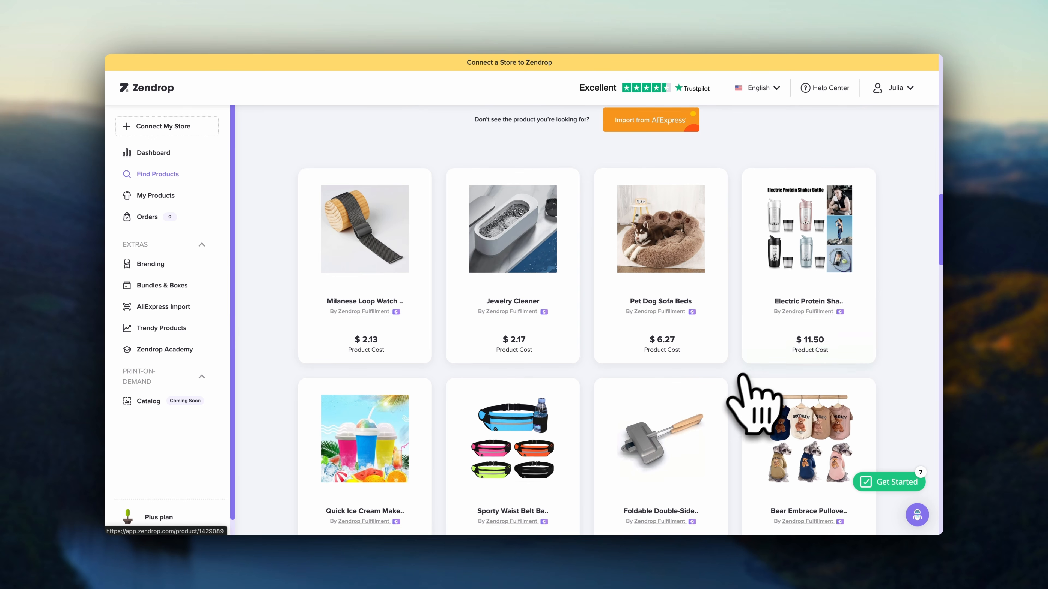
pyautogui.moveTo(762, 356)
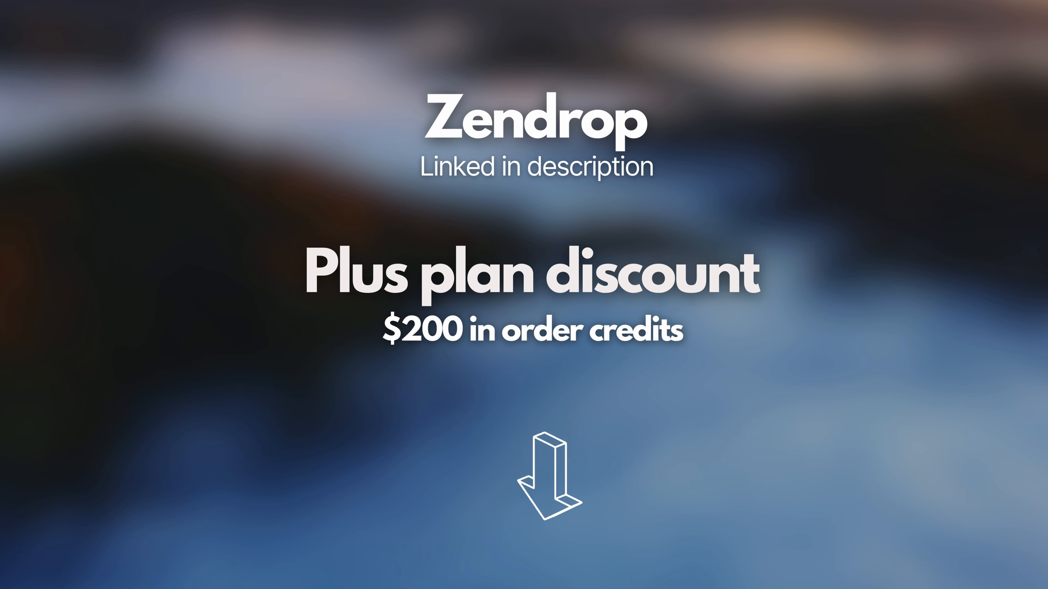
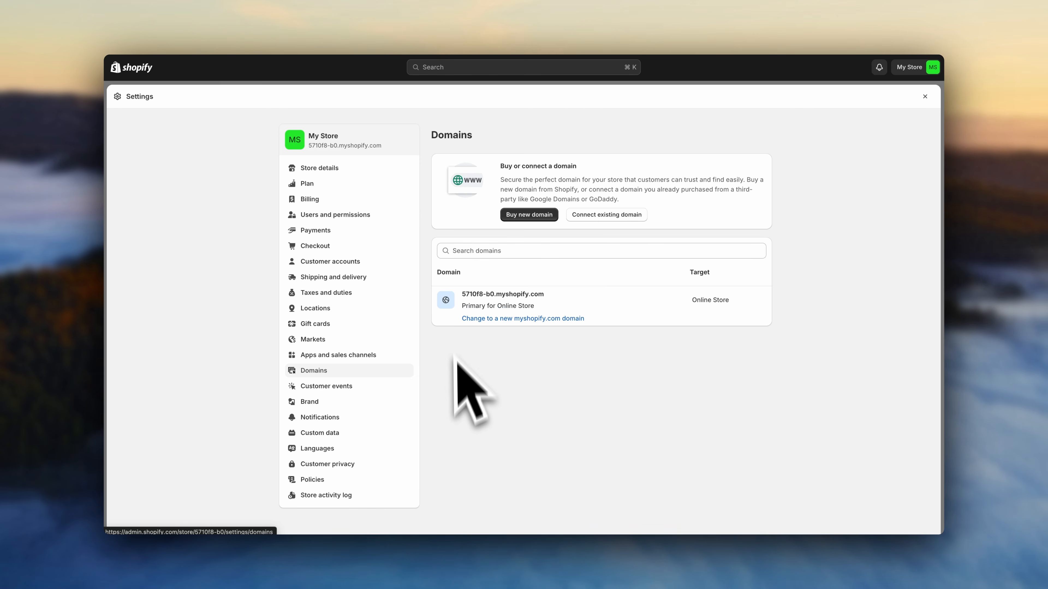
# Step: Review the Brand settings for logos, colors, cover image, slogan and short description, including the available social link platforms
pyautogui.click(362, 407)
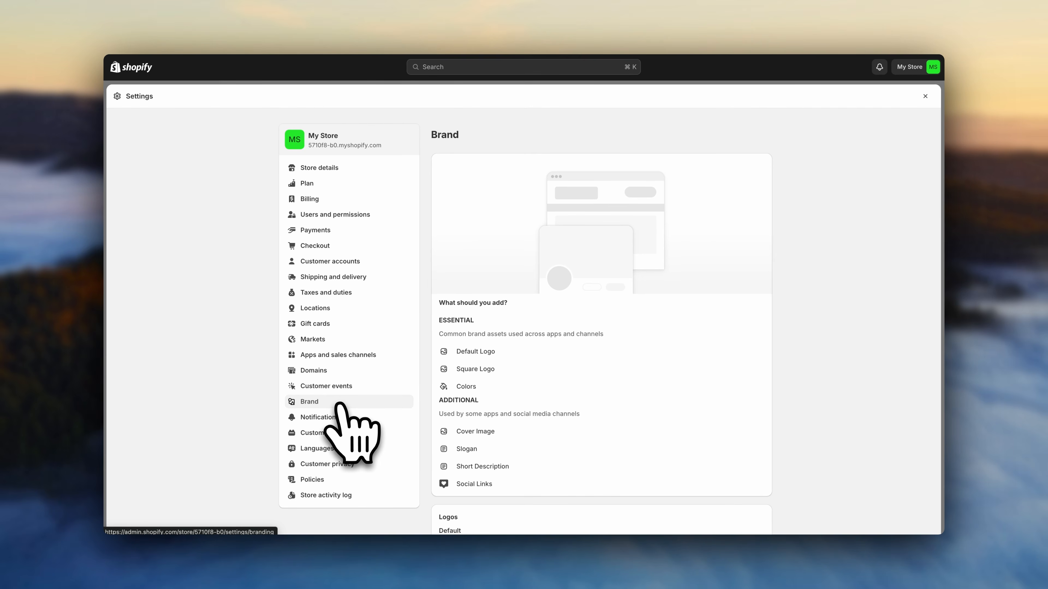
pyautogui.scroll(-10, 823, 400)
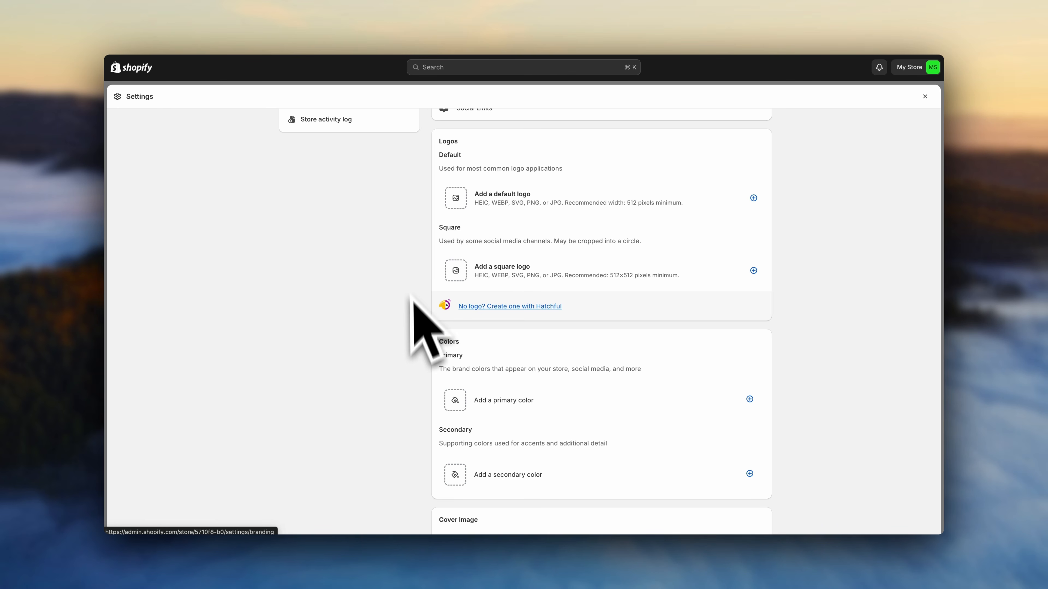
pyautogui.scroll(-9, 415, 336)
pyautogui.scroll(-1, 416, 334)
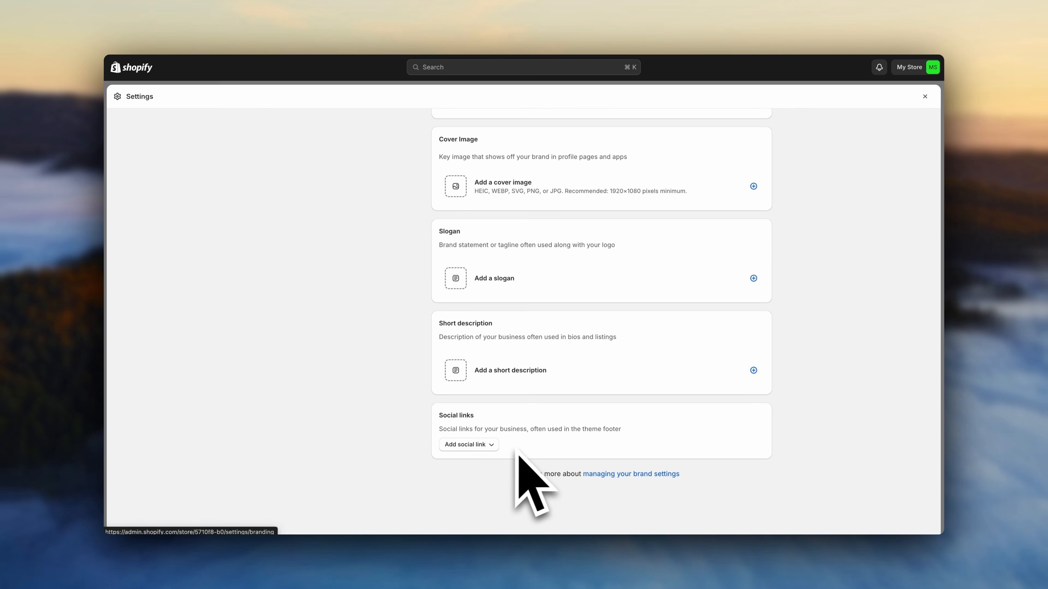
pyautogui.click(491, 445)
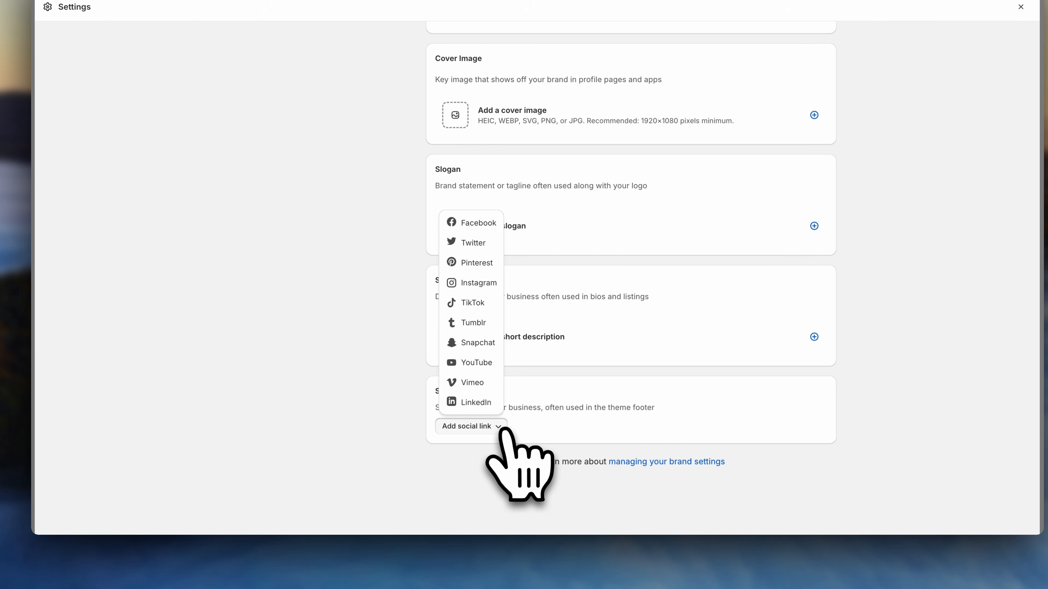
pyautogui.click(500, 429)
pyautogui.scroll(1, 386, 390)
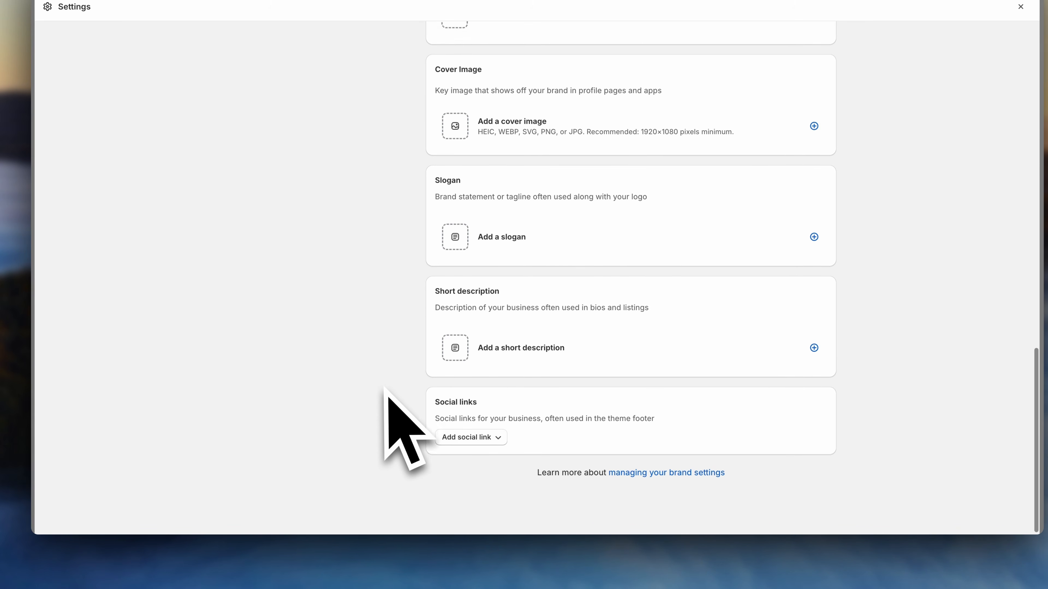
pyautogui.scroll(15, 386, 390)
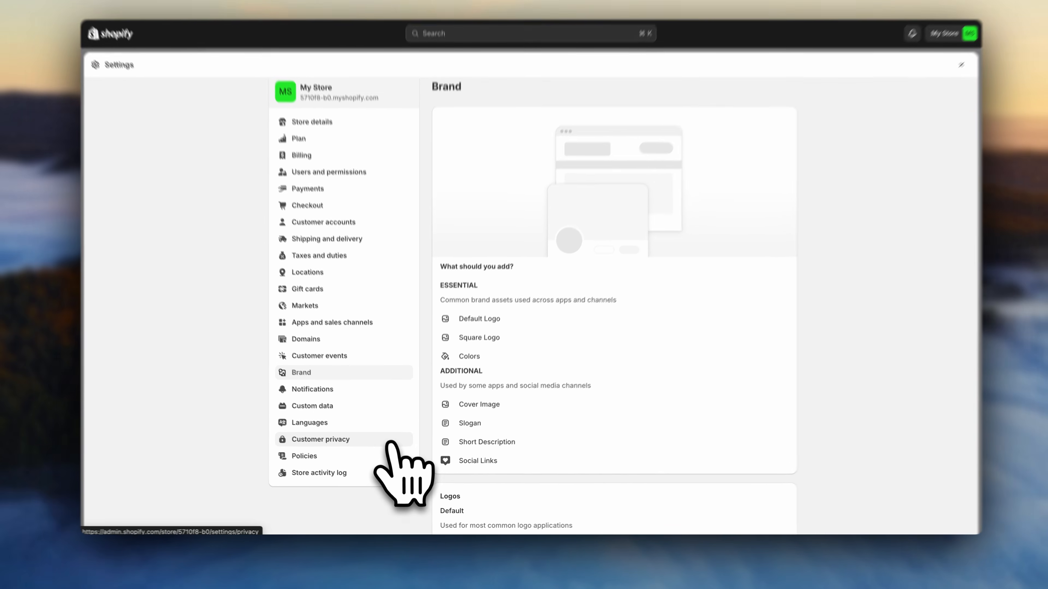
# Step: In the Customer privacy settings, review the cookie banner's activation, appearance and position options
pyautogui.click(390, 441)
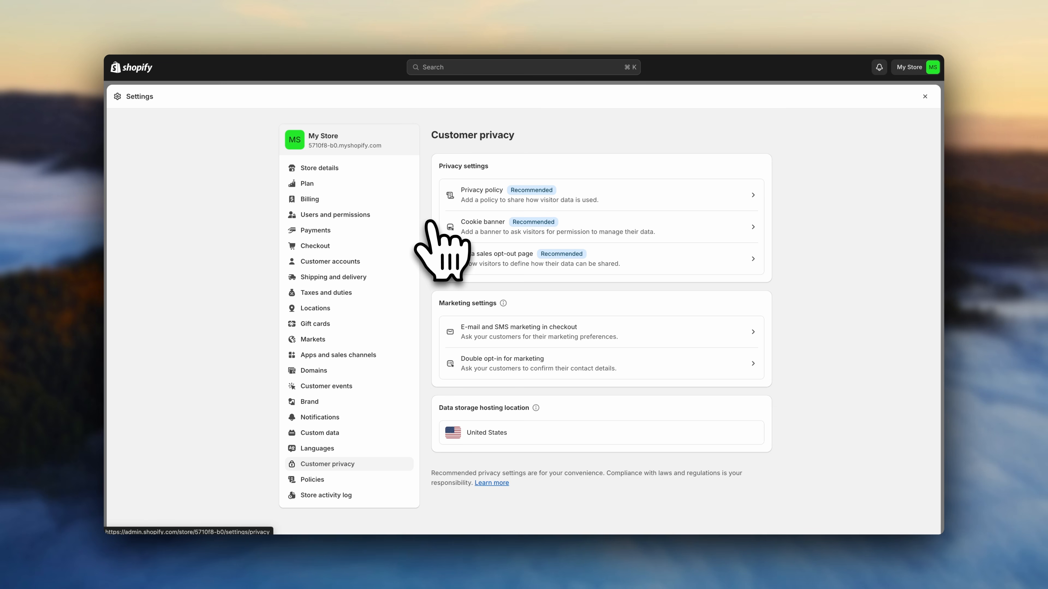
pyautogui.click(590, 230)
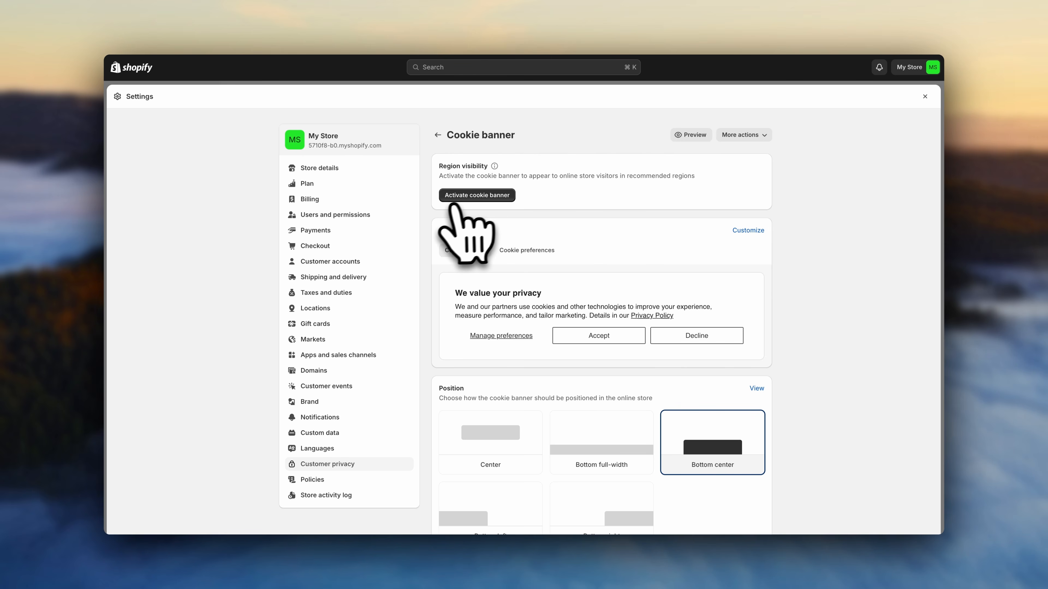
pyautogui.scroll(-5, 424, 264)
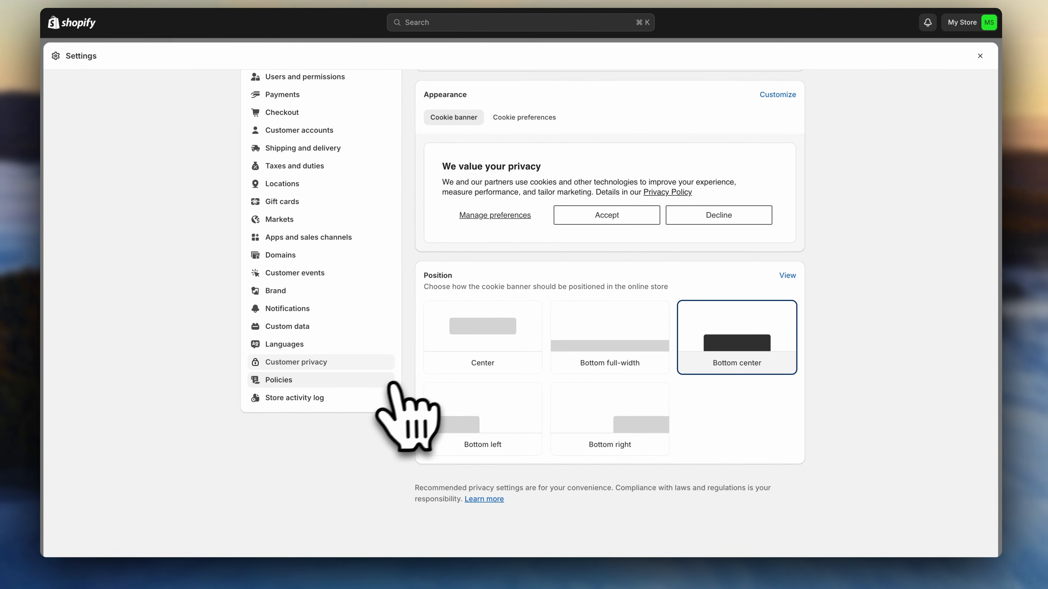
# Step: In the Policies settings, create the written return and refund policy from the template
pyautogui.click(407, 379)
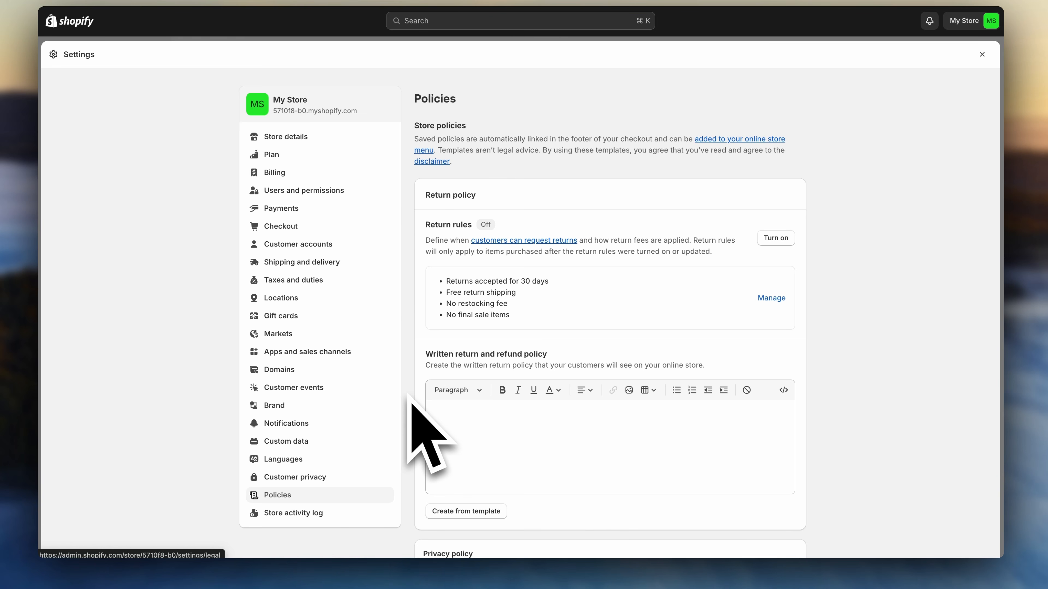
pyautogui.scroll(-5, 409, 396)
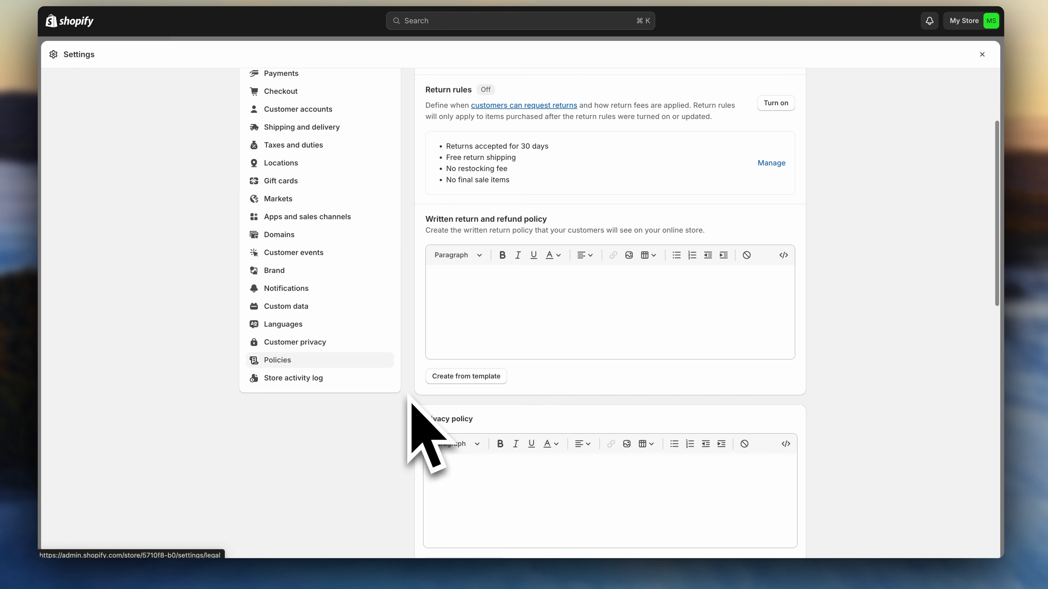
pyautogui.click(444, 380)
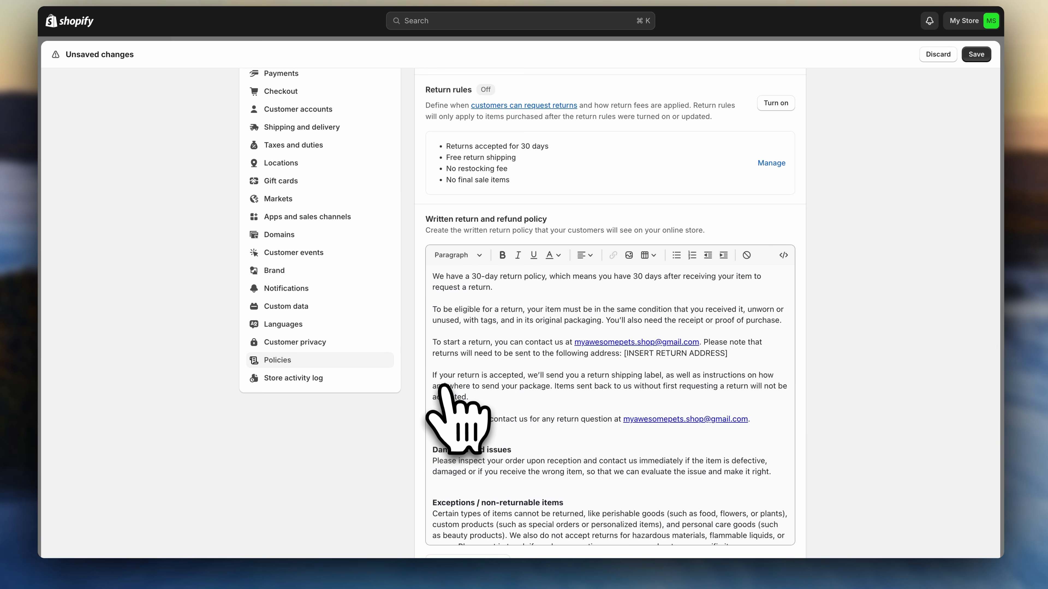
# Step: Create the privacy policy and the terms of service from their templates
pyautogui.scroll(-8, 796, 425)
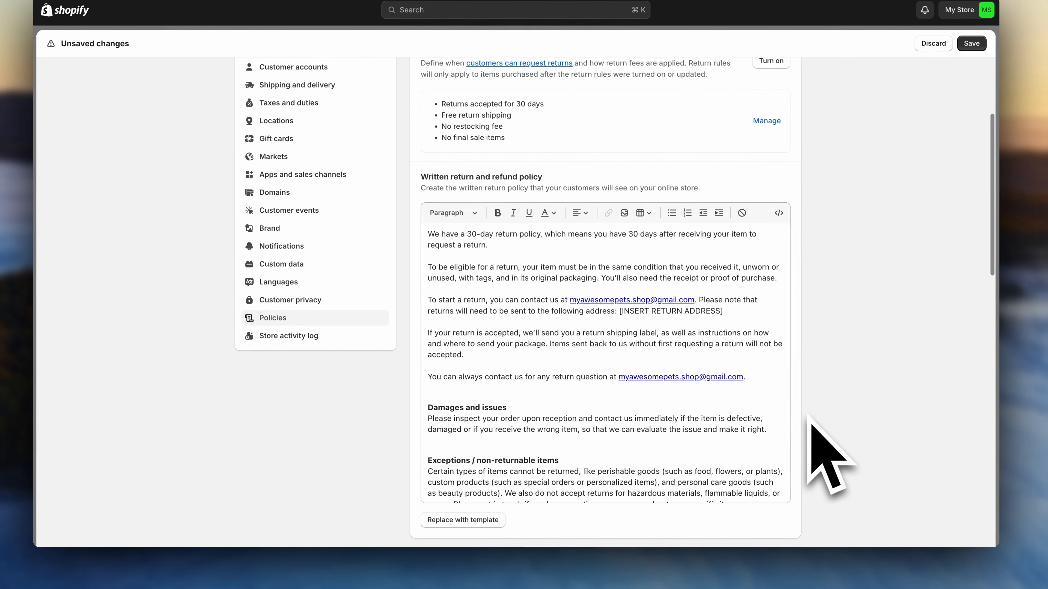
pyautogui.scroll(-2, 808, 419)
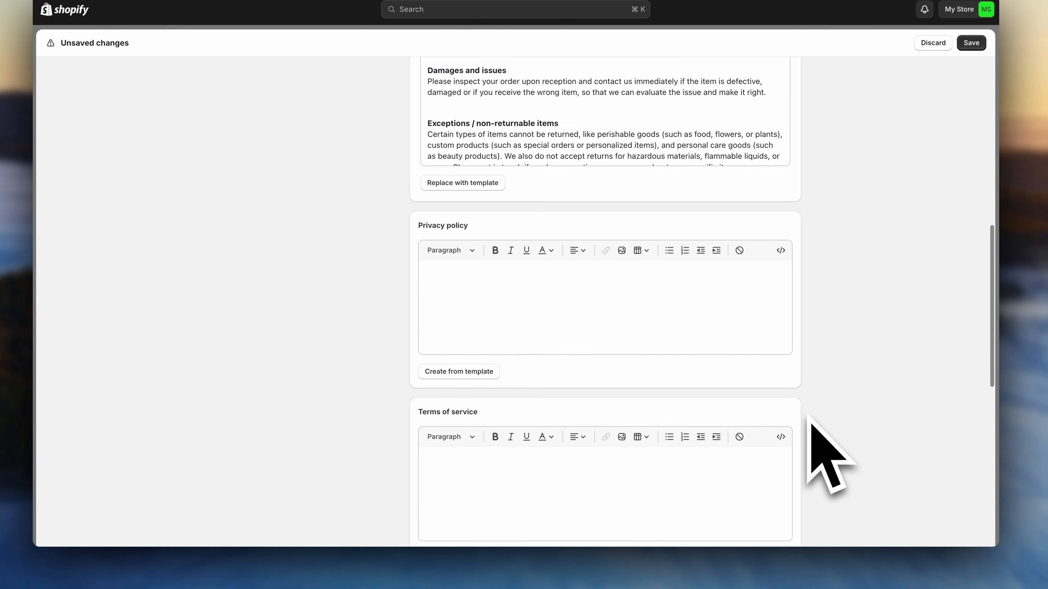
pyautogui.click(474, 374)
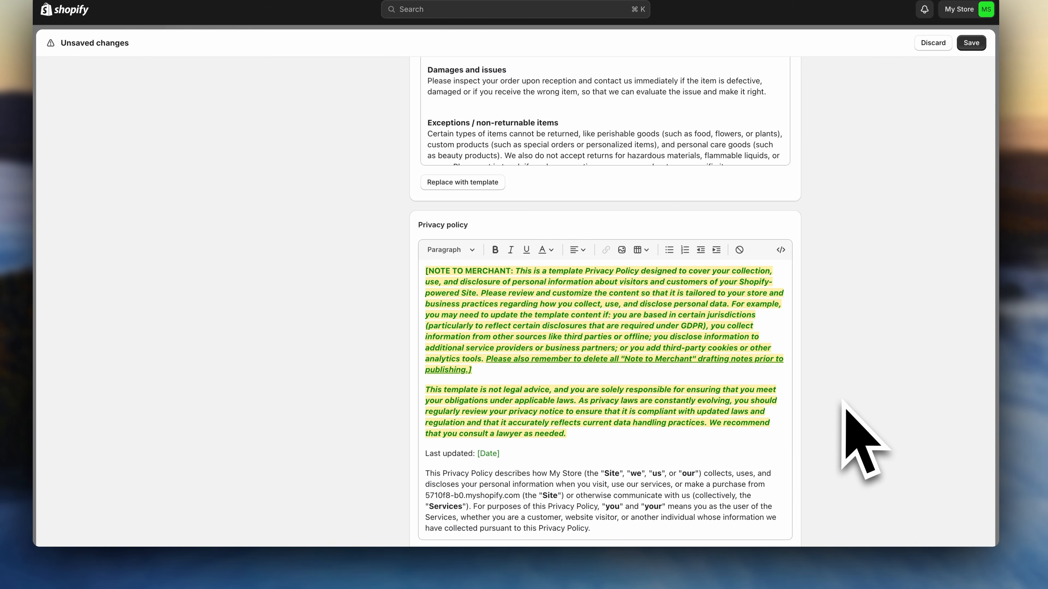
pyautogui.scroll(-5, 844, 402)
pyautogui.scroll(-3, 845, 409)
pyautogui.click(493, 325)
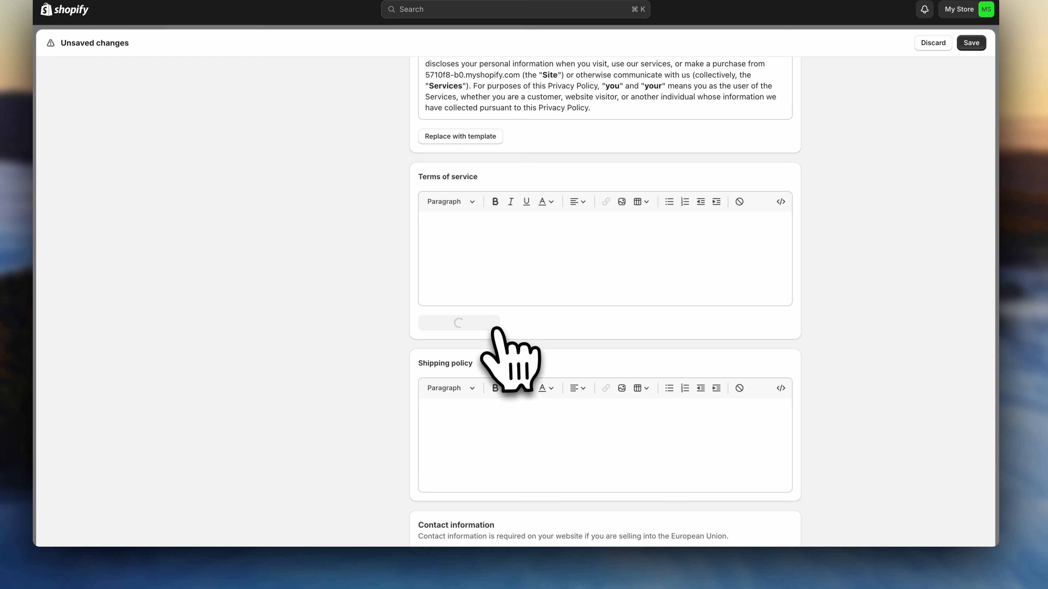
# Step: Check the remaining policy sections, save the store policies and leave the settings
pyautogui.scroll(-5, 825, 433)
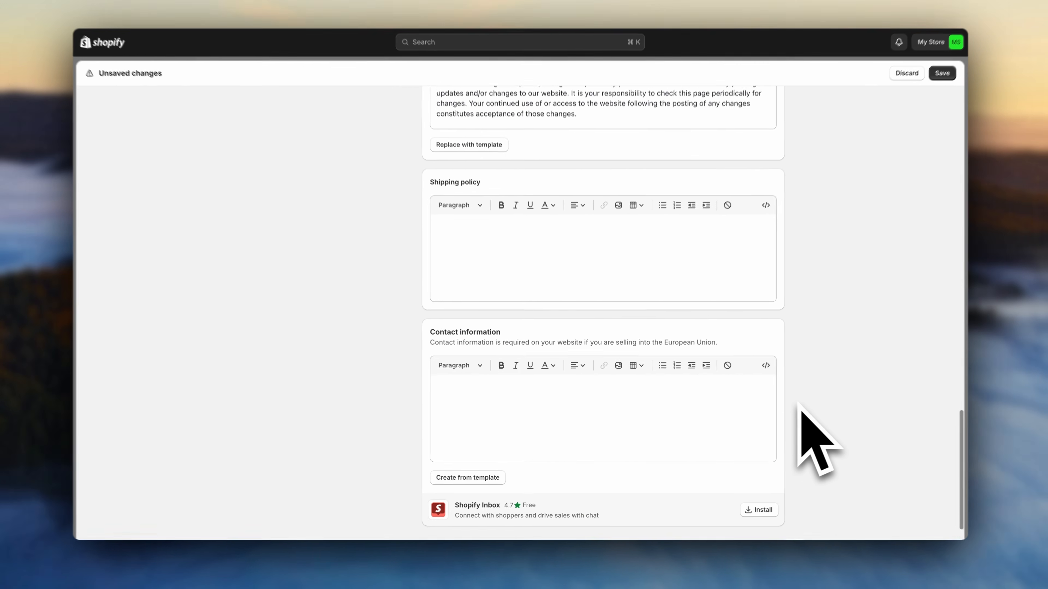
pyautogui.scroll(5, 833, 363)
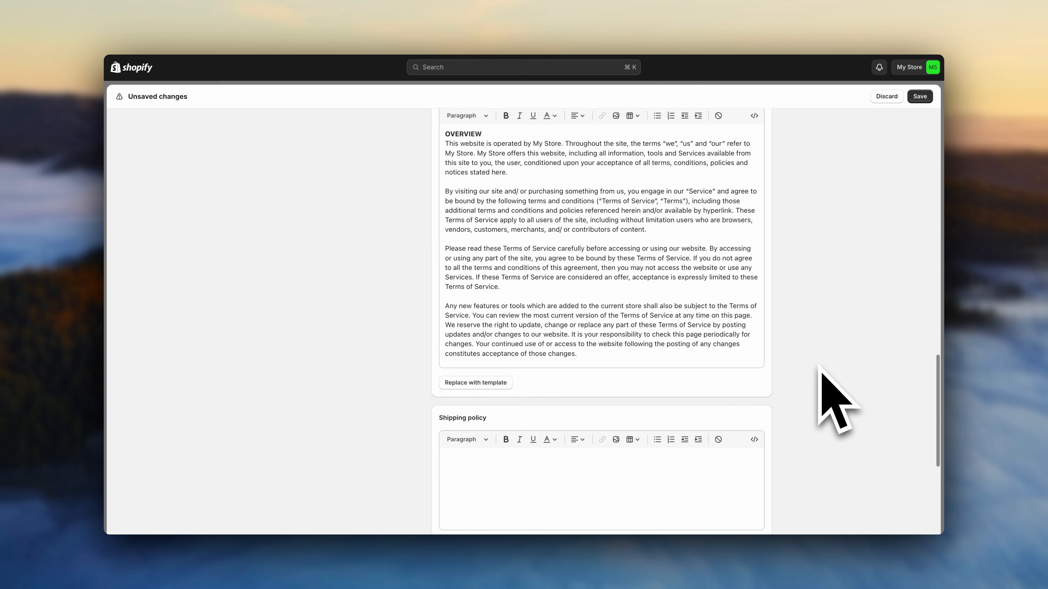
pyautogui.click(919, 96)
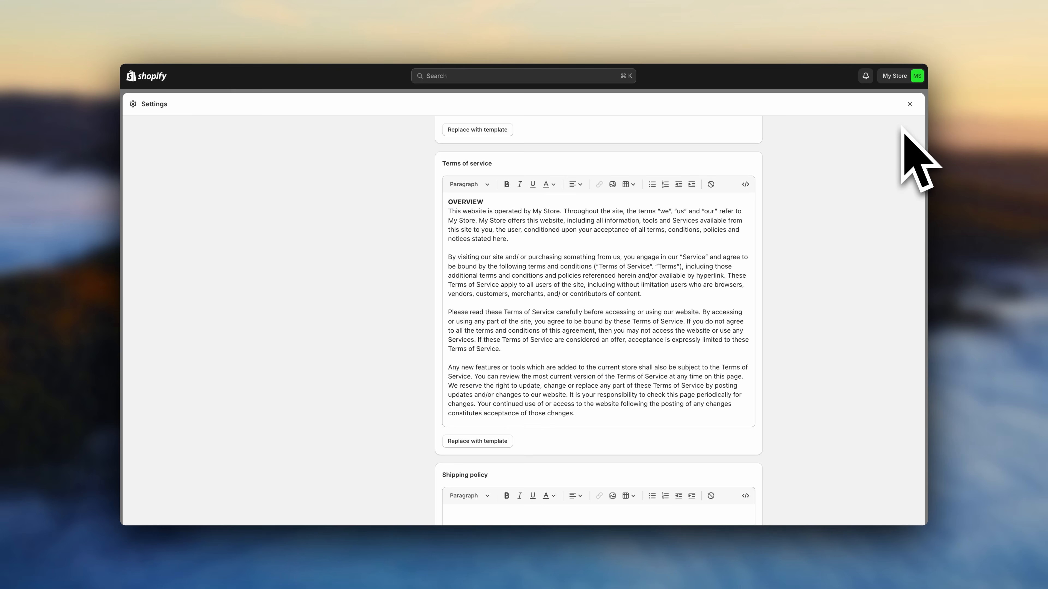
pyautogui.click(909, 104)
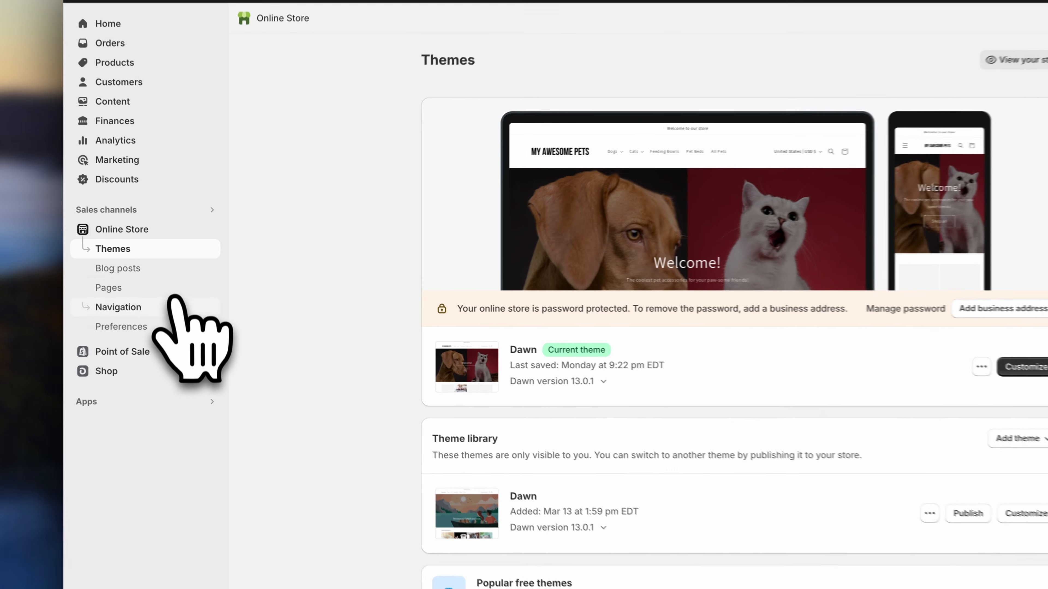
# Step: In the online store's navigation, add a Privacy Policy item linked to the Privacy Policy to the Footer menu and save the menu
pyautogui.click(149, 312)
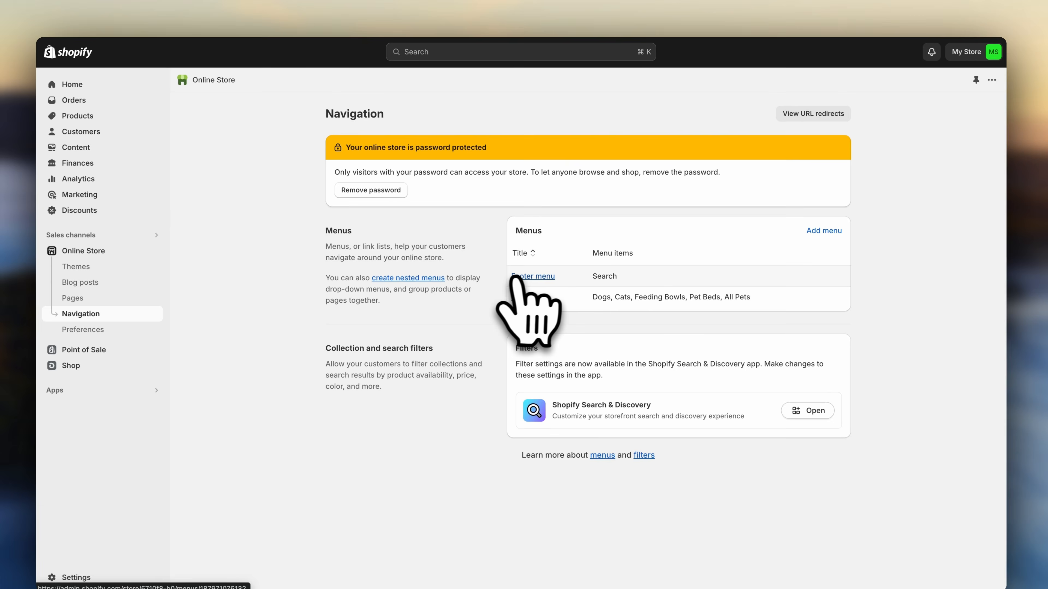
pyautogui.click(710, 257)
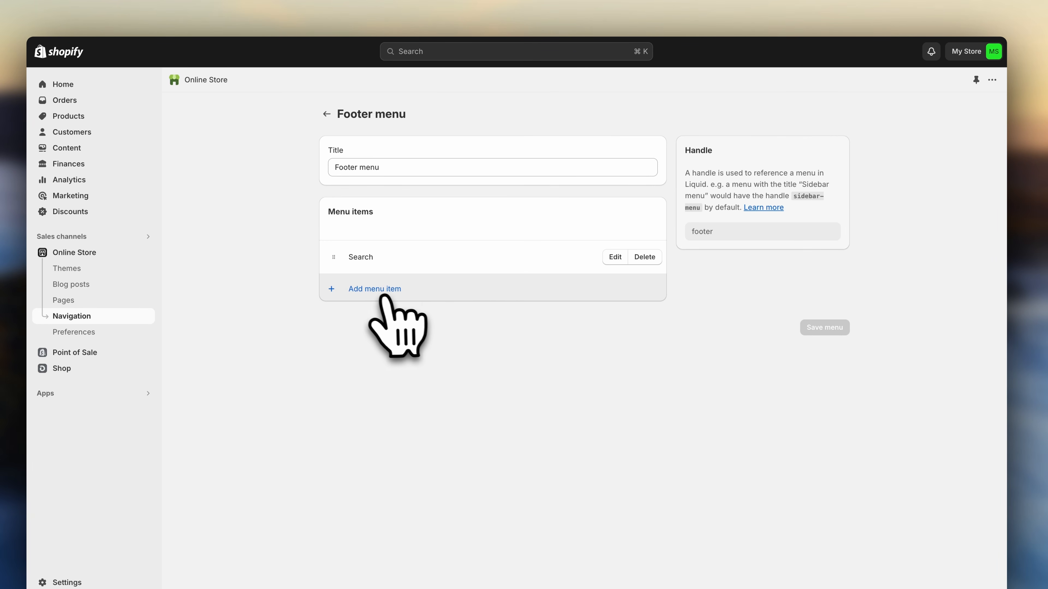
pyautogui.click(377, 290)
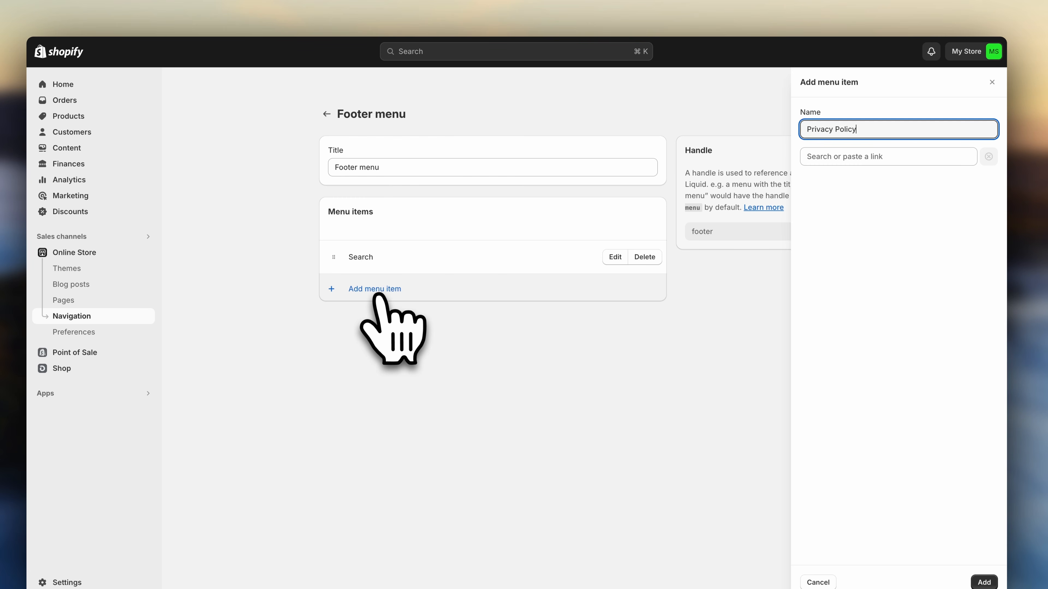
pyautogui.click(835, 158)
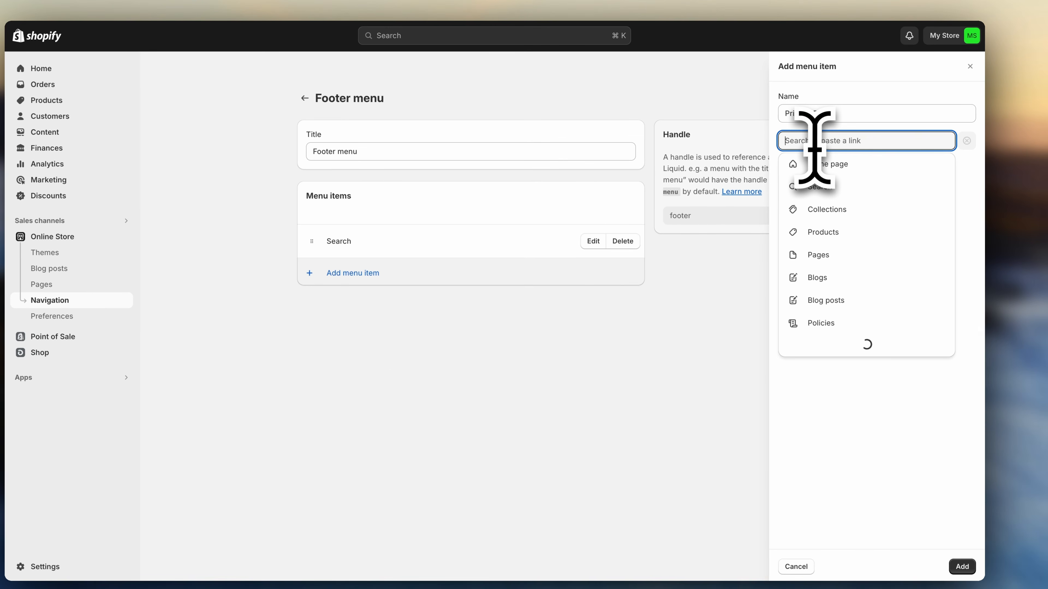
pyautogui.click(821, 322)
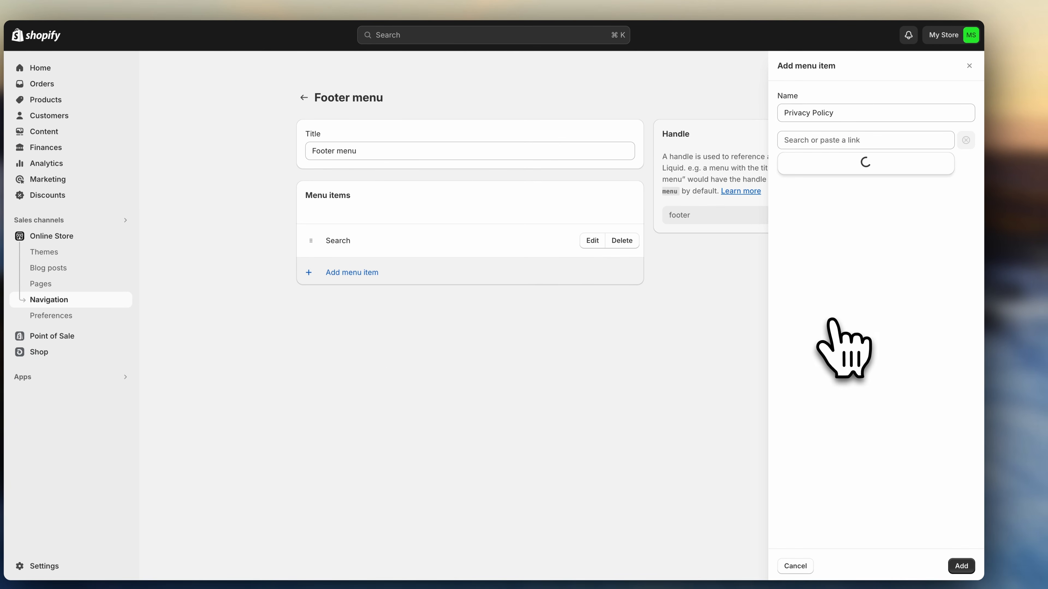
pyautogui.click(833, 188)
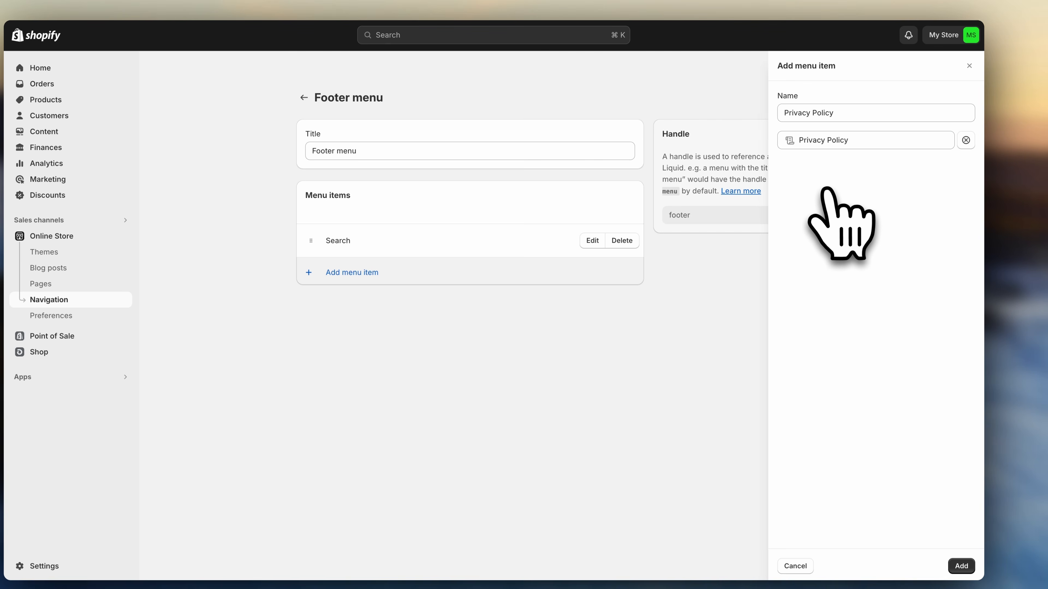
pyautogui.click(961, 566)
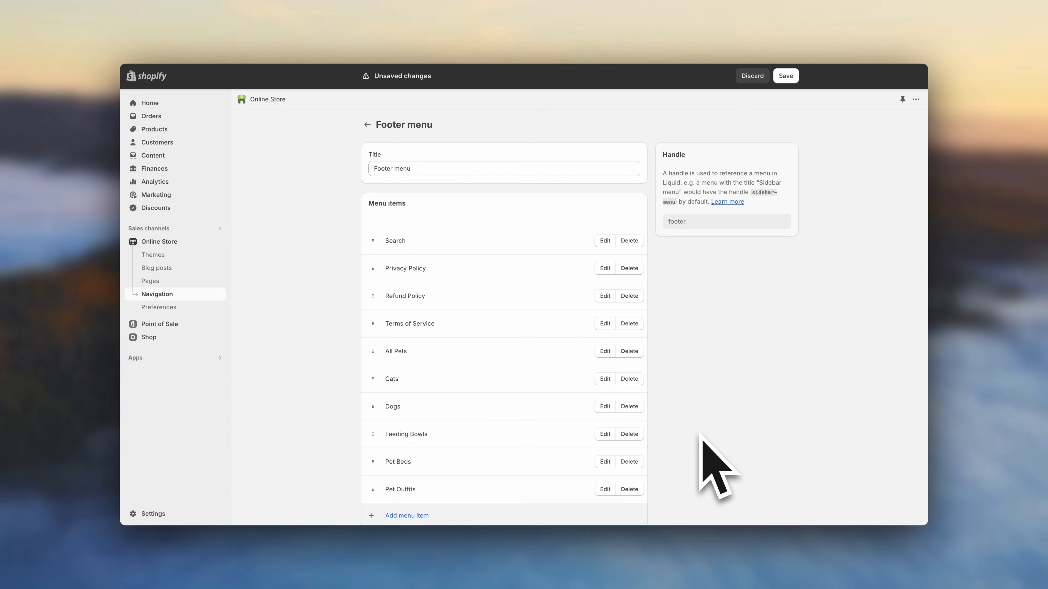
pyautogui.scroll(-1, 701, 437)
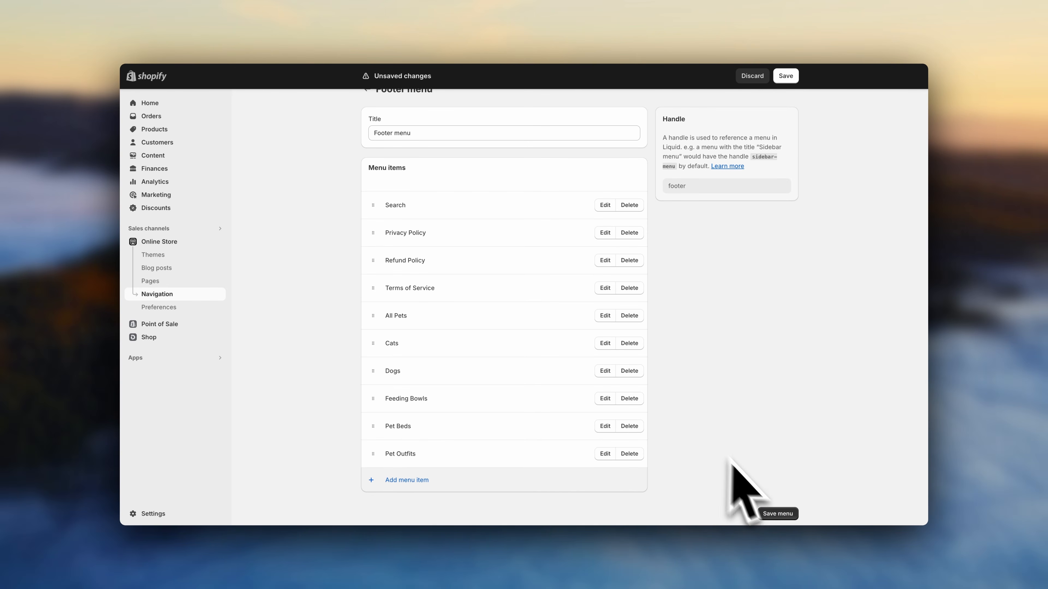
pyautogui.click(778, 518)
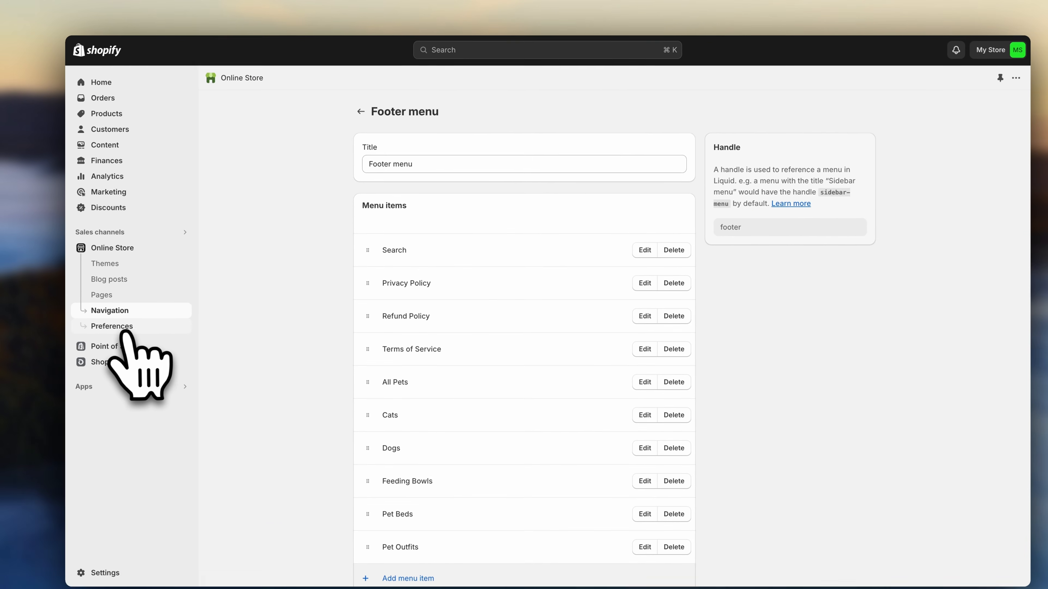
# Step: In the online store preferences, set the homepage title to "My Awesome Pets - Pet Store"
pyautogui.click(131, 331)
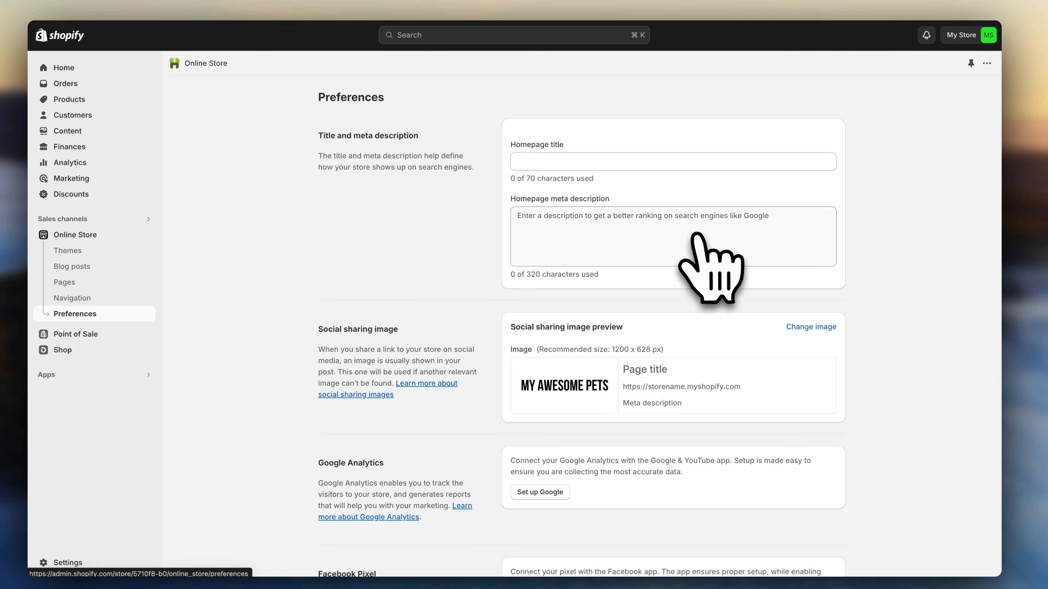
pyautogui.click(688, 165)
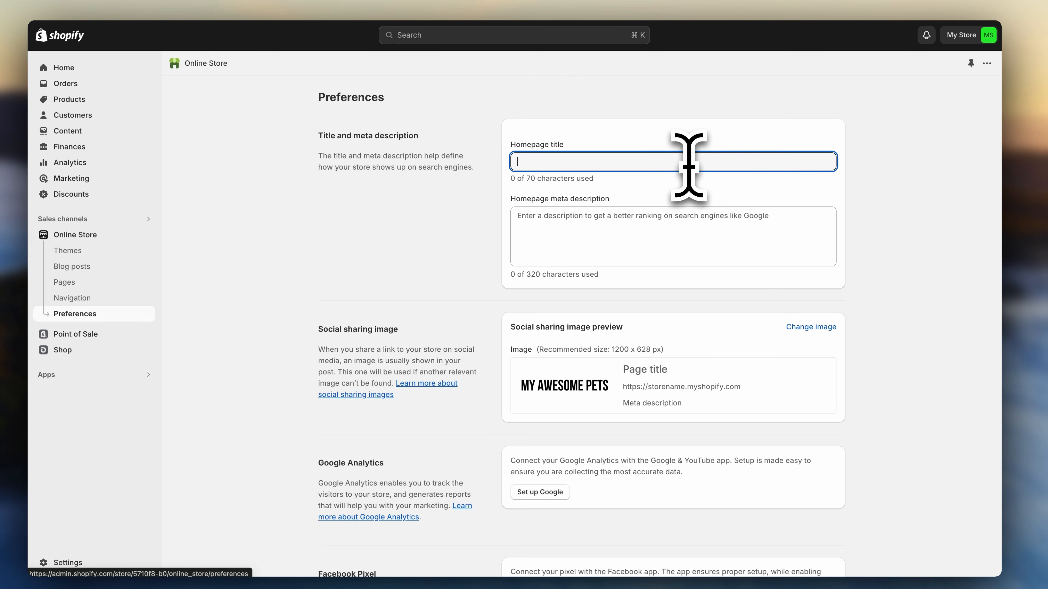
pyautogui.write('My Awesome Pets - Pet Store')
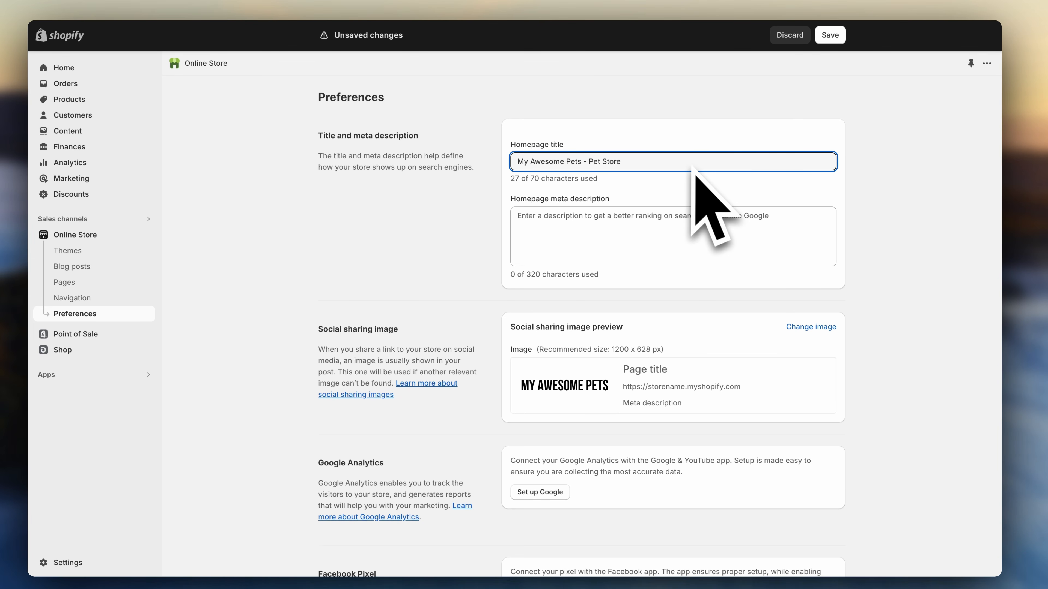
# Step: Set the homepage meta description to "The coolest accessories for your paw-some friends! Shop pet beds, pet clothing, toys and more!" and save the preferences
pyautogui.click(694, 221)
pyautogui.write('T')
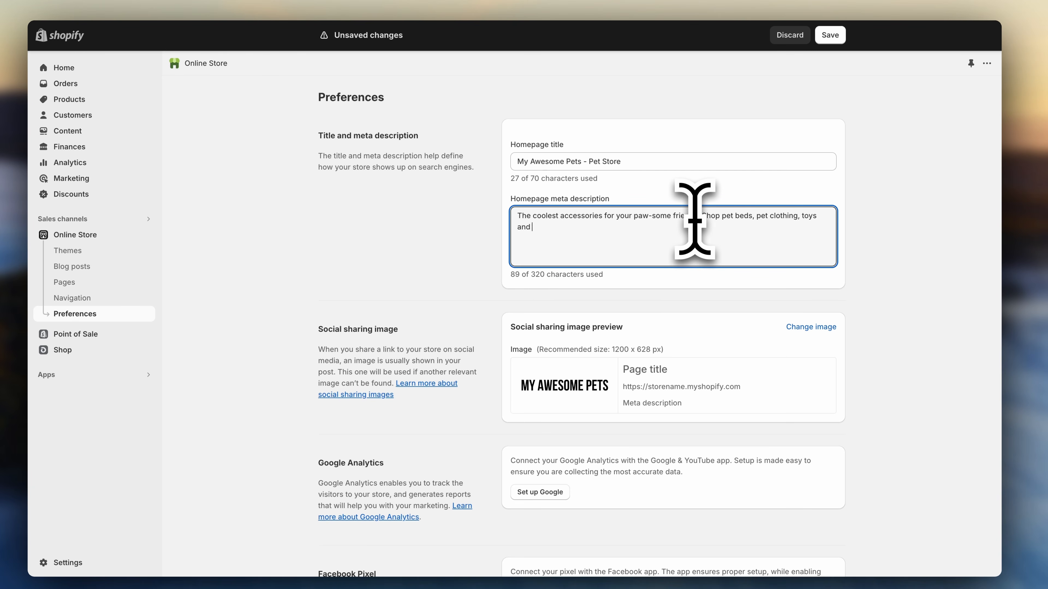
pyautogui.write('more!')
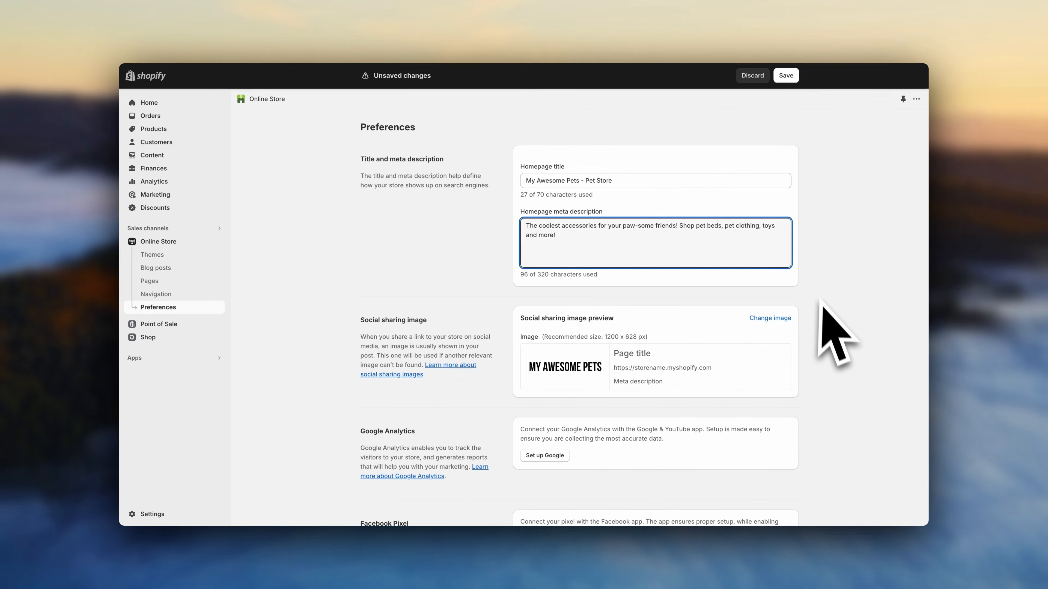
pyautogui.scroll(-2, 821, 301)
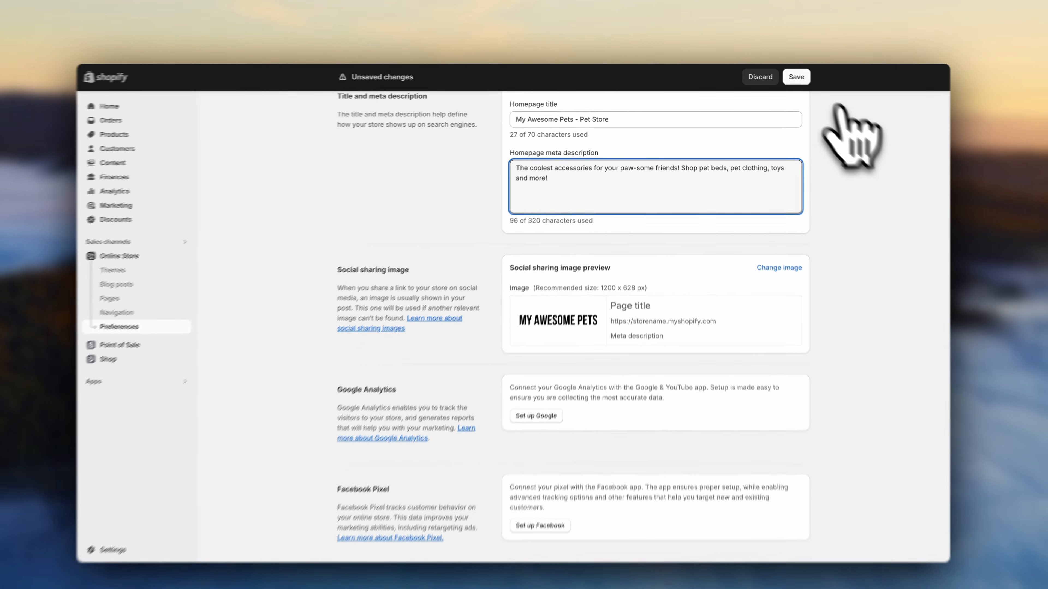
pyautogui.click(810, 61)
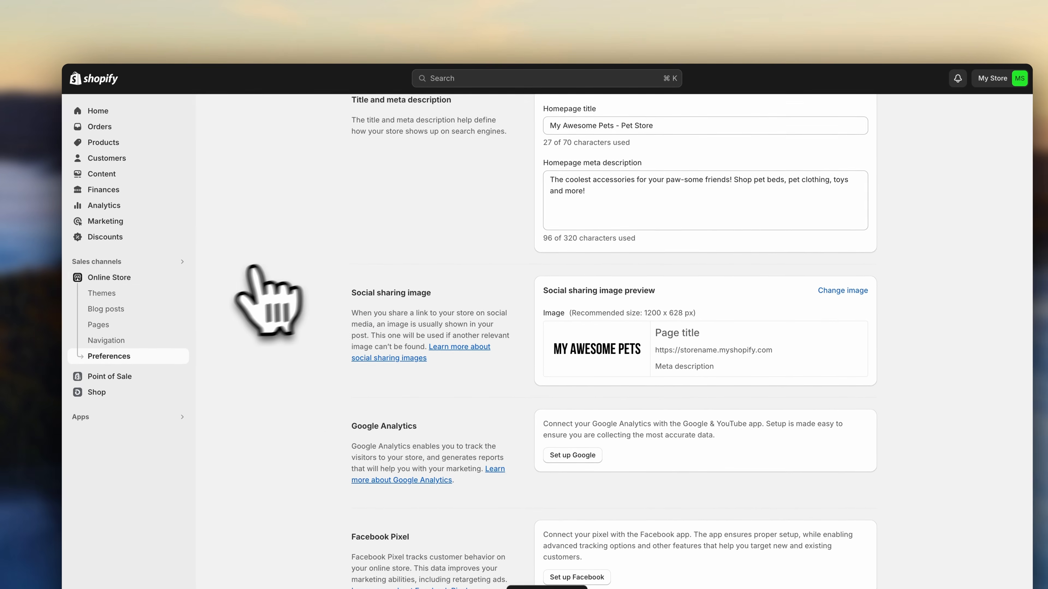
# Step: View the storefront from Themes, look through the homepage's products and collections, and open the Pet Bear Paw Shape House Bed product page
pyautogui.click(176, 246)
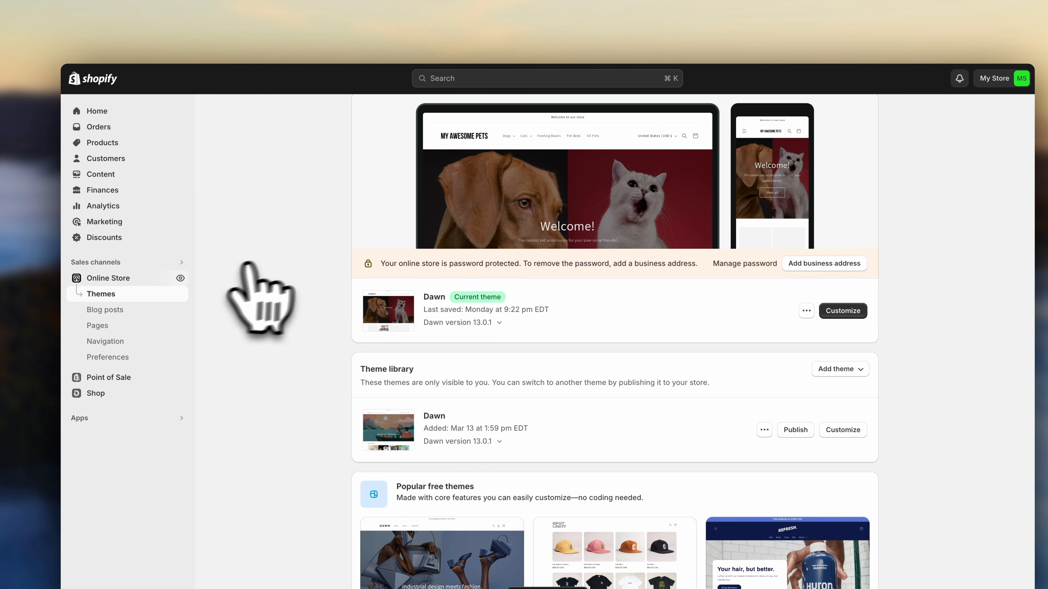
pyautogui.scroll(2, 248, 264)
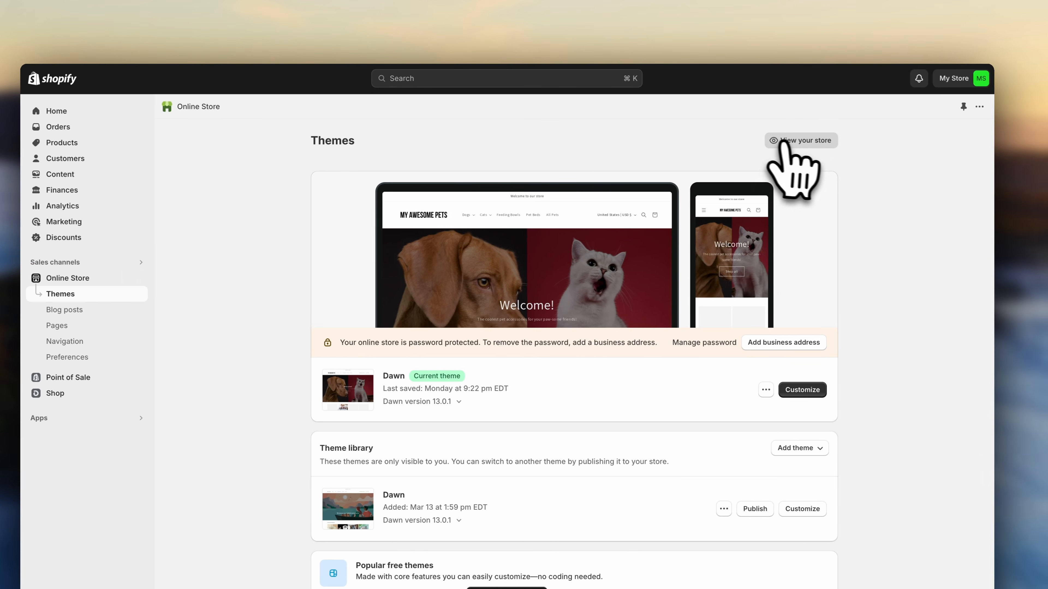
pyautogui.click(842, 140)
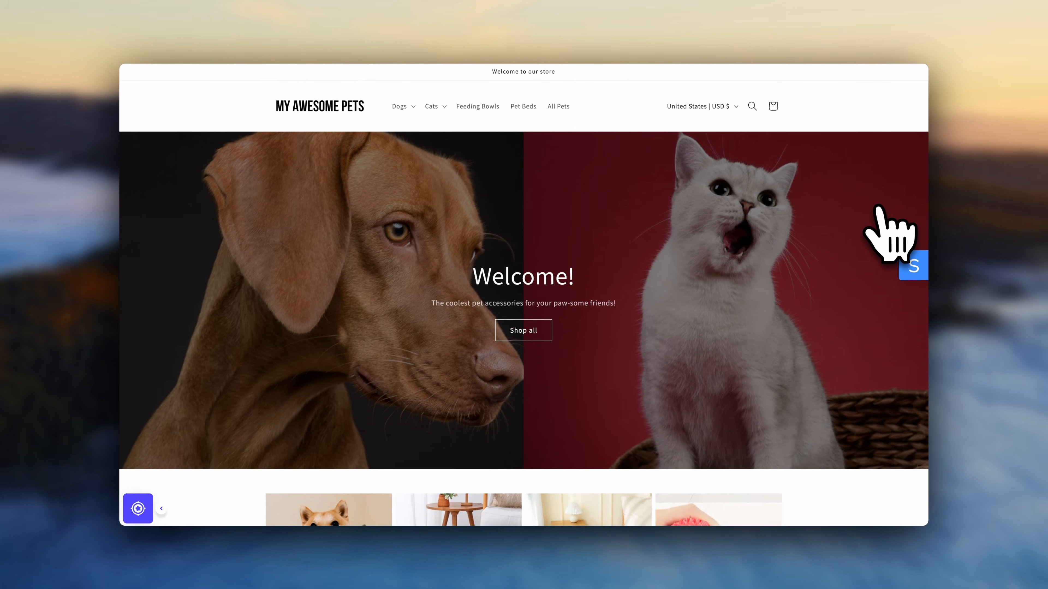
pyautogui.scroll(-5, 901, 223)
pyautogui.scroll(-5, 876, 209)
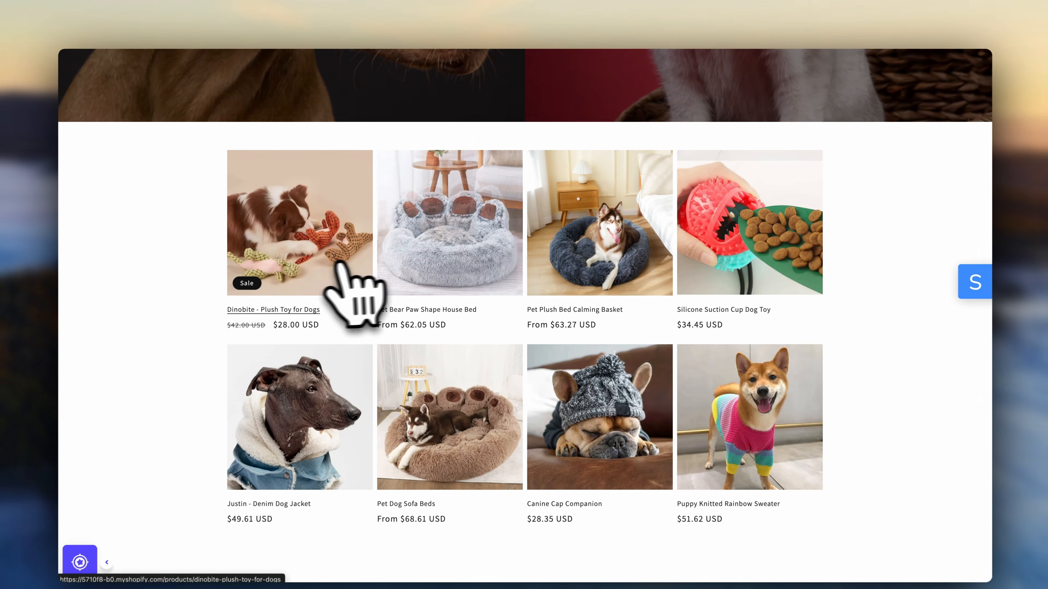
pyautogui.scroll(-10, 376, 272)
pyautogui.scroll(-1, 316, 268)
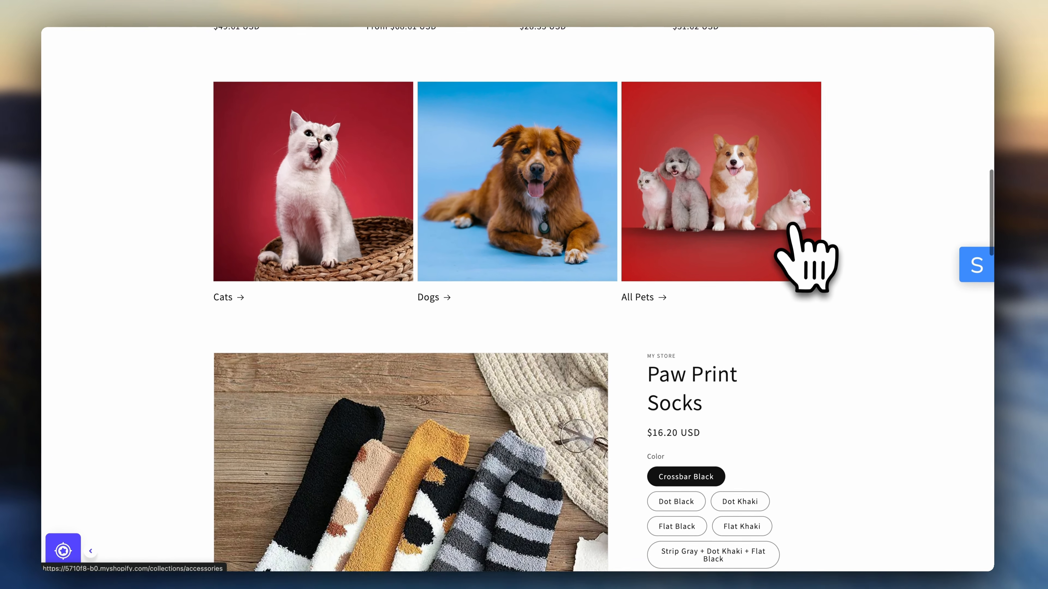
pyautogui.scroll(-10, 796, 248)
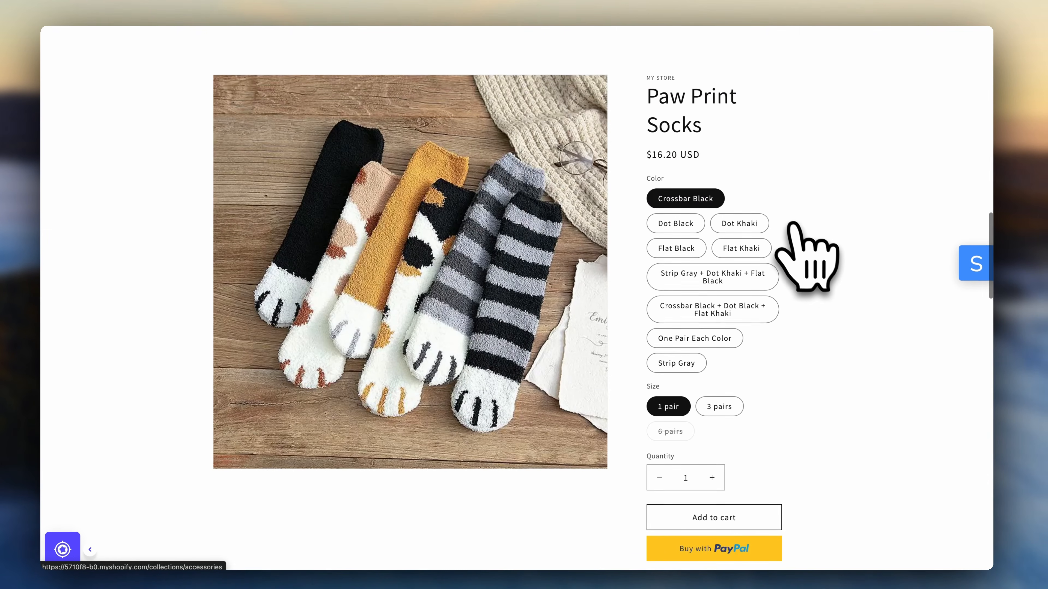
pyautogui.scroll(-10, 819, 291)
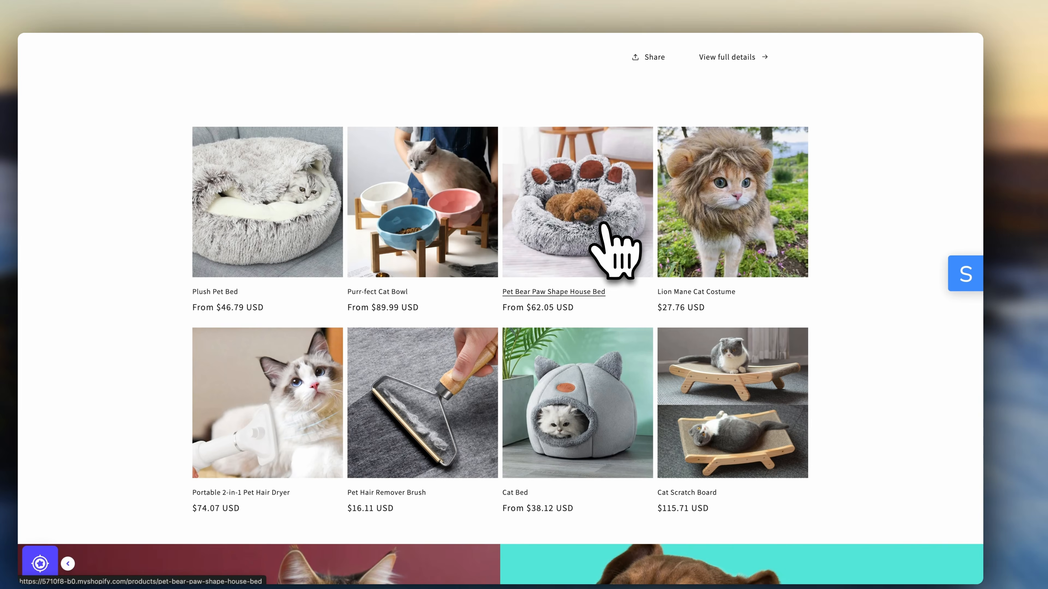
pyautogui.click(615, 225)
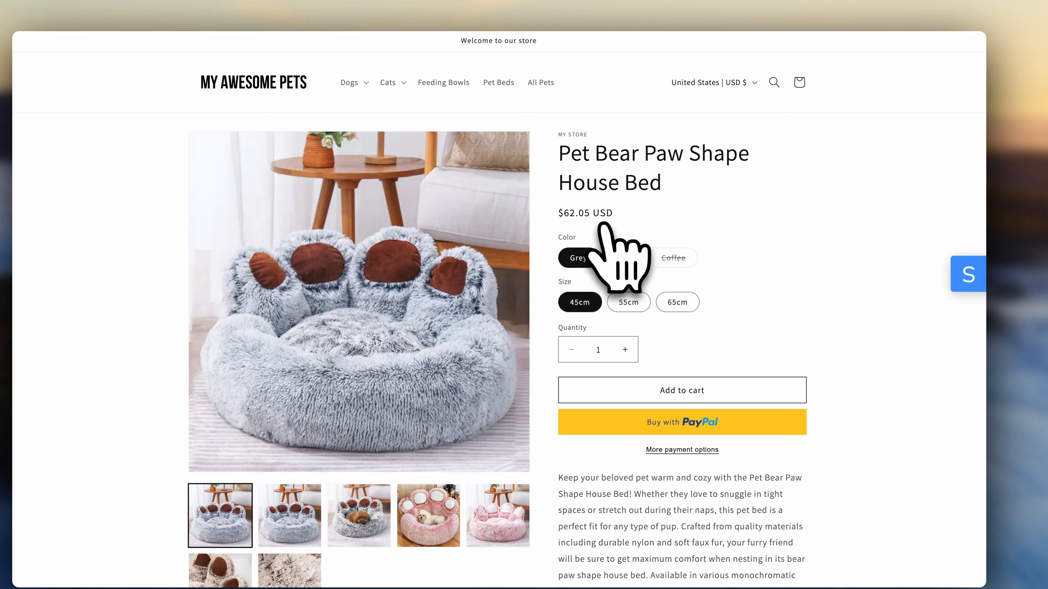
# Step: Look through the Pet Bear Paw Shape House Bed page, add the Grey 45cm bed to the cart and proceed to checkout
pyautogui.scroll(-10, 796, 297)
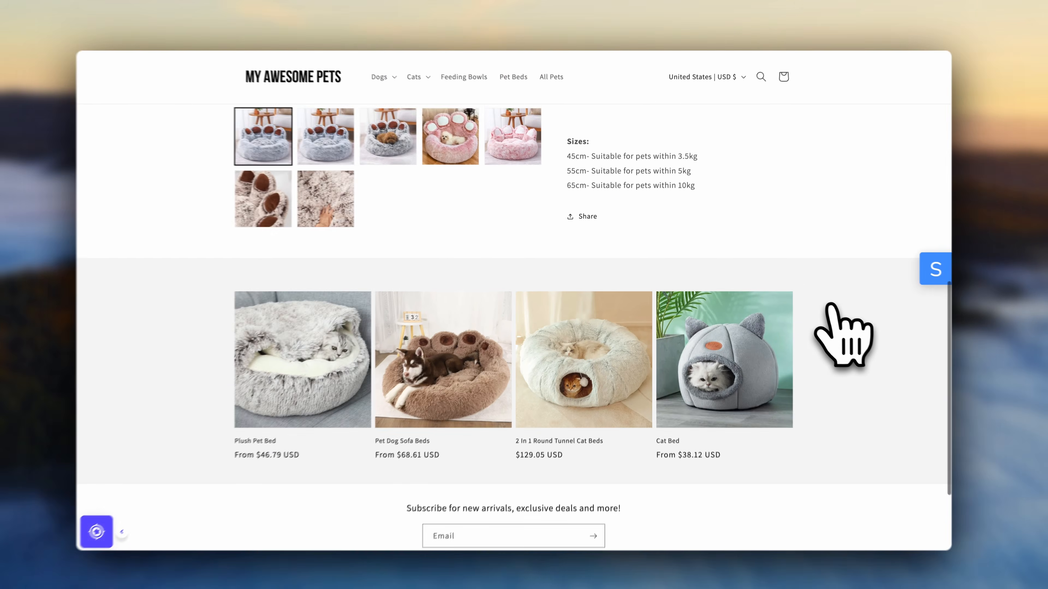
pyautogui.scroll(10, 827, 326)
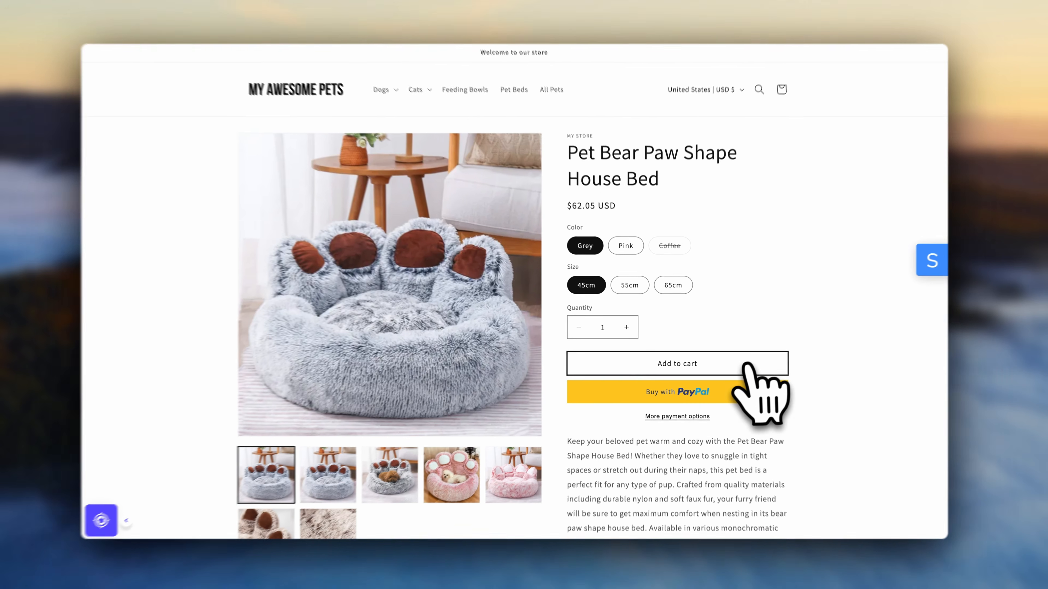
pyautogui.click(742, 365)
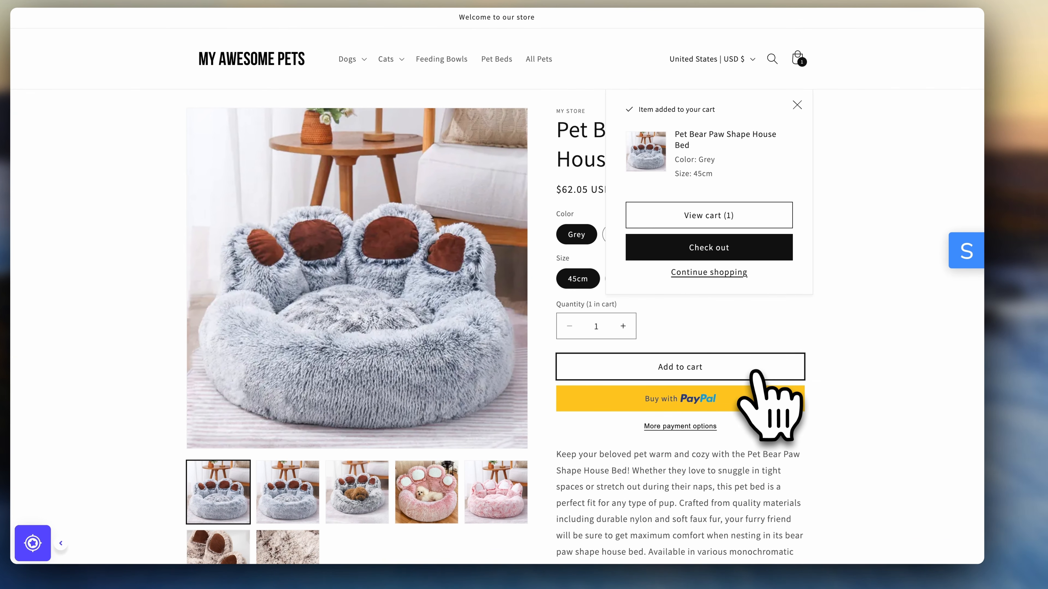
pyautogui.click(768, 253)
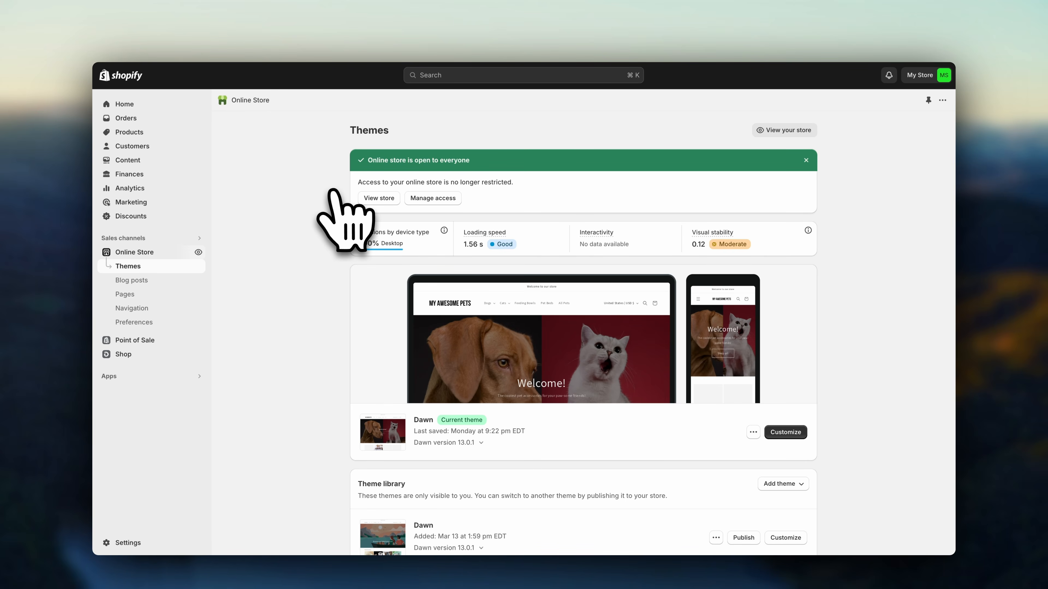
# Step: Open the store's Analytics in the Shopify admin and look through the sales, sessions, conversion and order reports
pyautogui.click(169, 190)
pyautogui.scroll(-5, 233, 234)
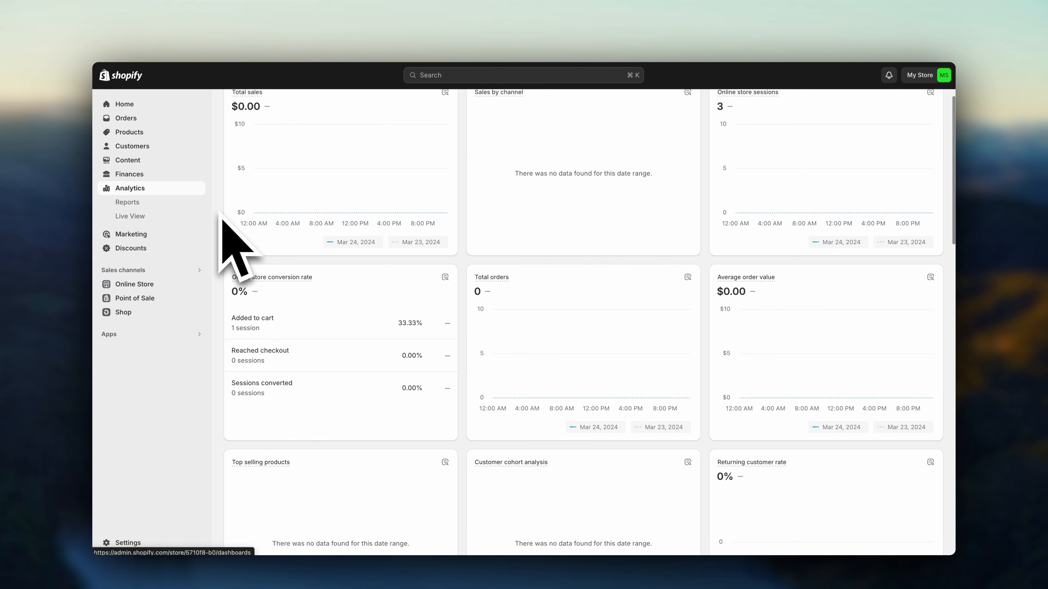
pyautogui.scroll(-15, 238, 204)
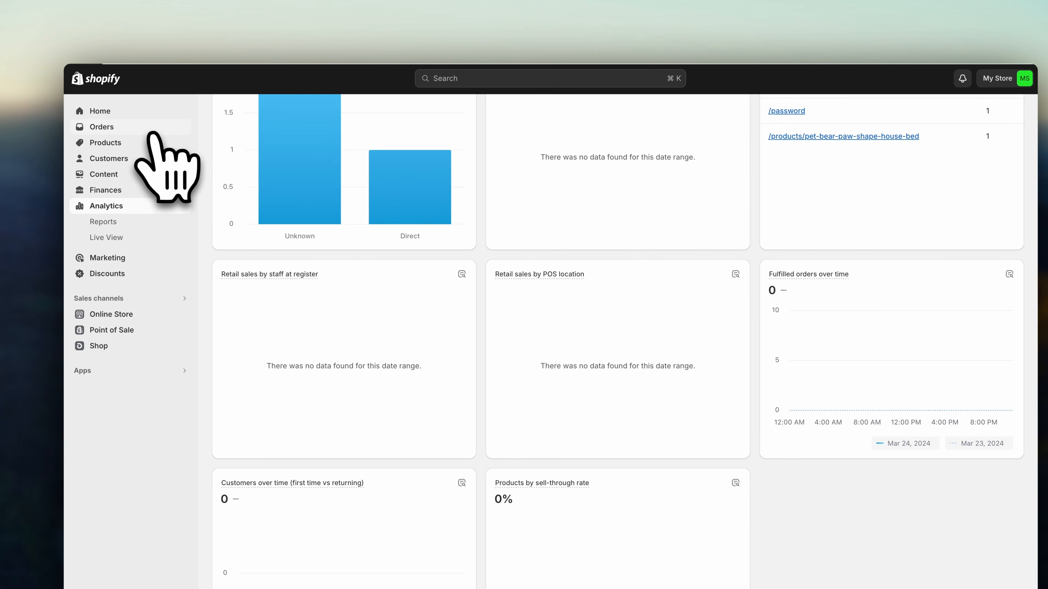
# Step: Open the store's Orders page, and in Zendrop's Orders turn on Auto fulfillment
pyautogui.click(153, 131)
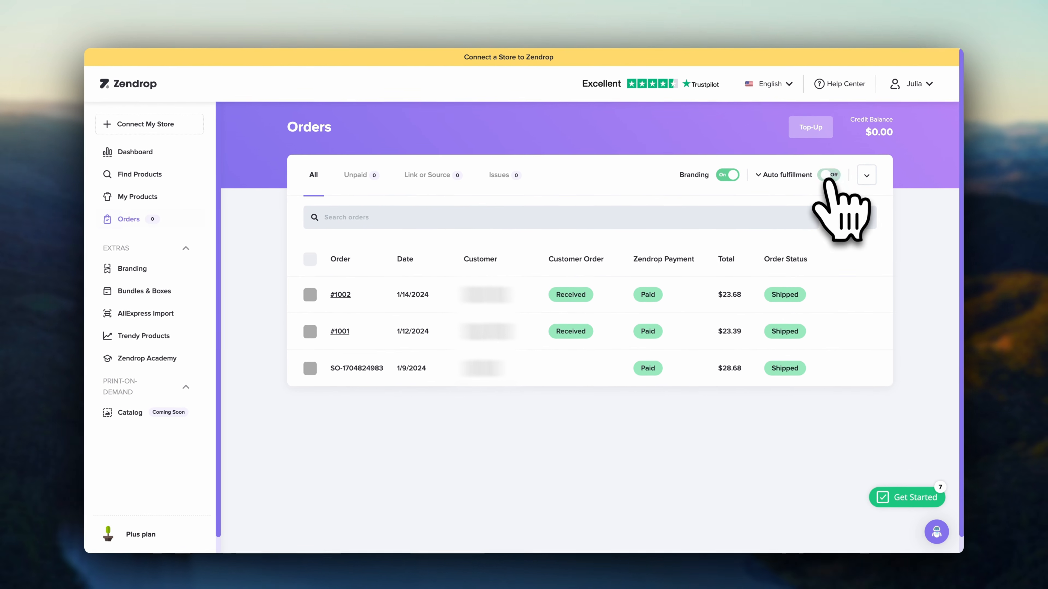
pyautogui.click(814, 175)
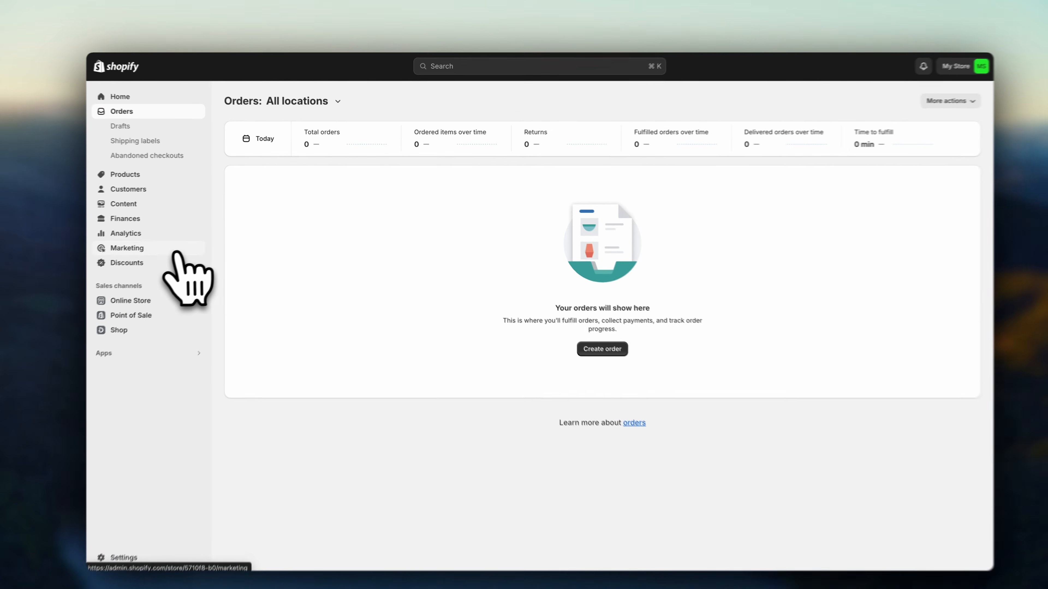
# Step: Open Marketing in the Shopify admin and look through the channel performance, installed app activities and suggested marketing apps
pyautogui.click(198, 239)
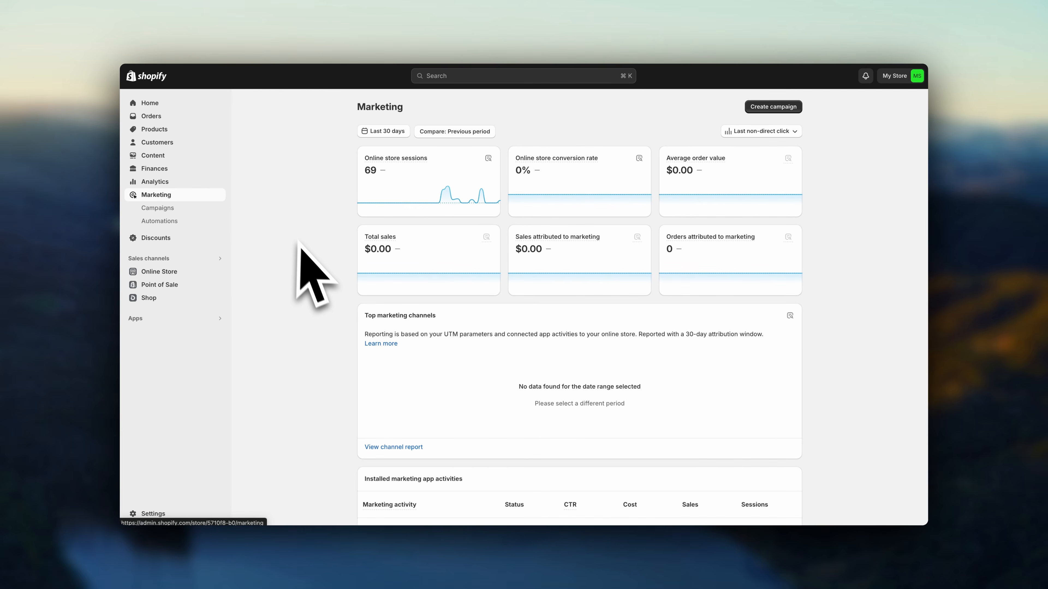
pyautogui.scroll(-5, 299, 243)
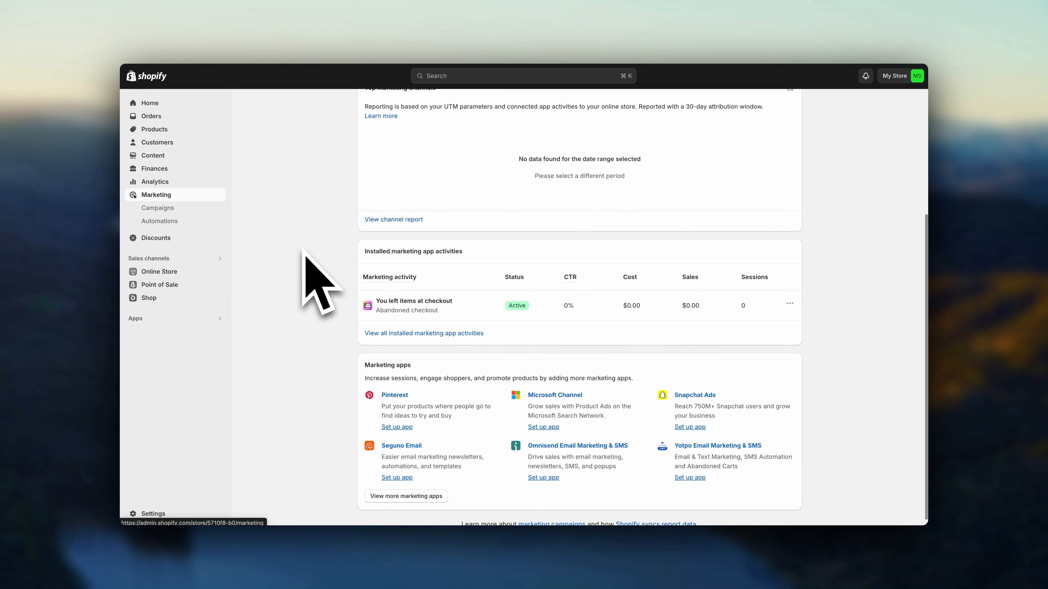
pyautogui.scroll(-1, 303, 249)
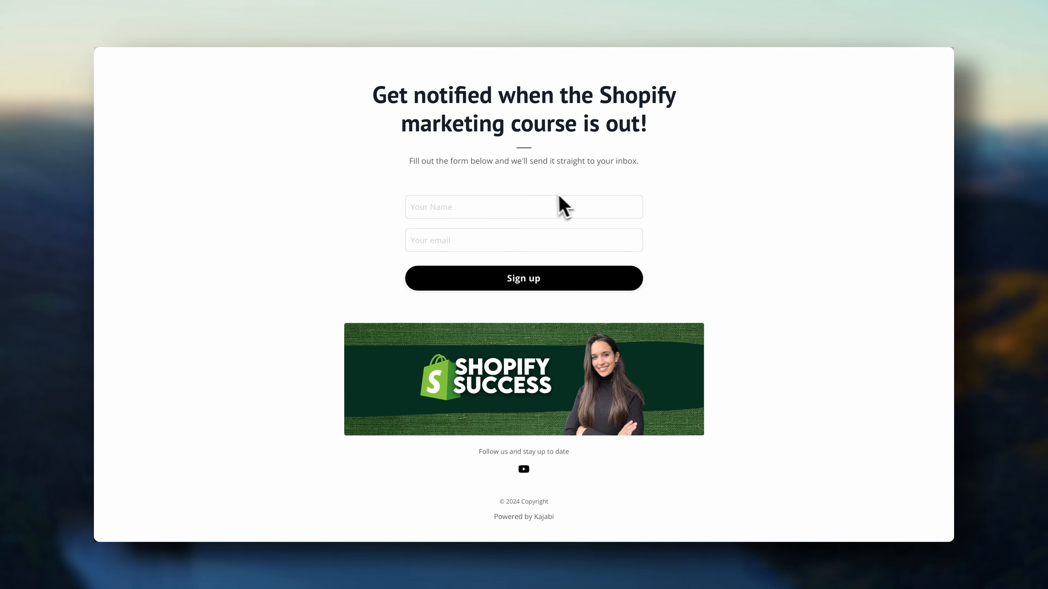
pyautogui.click(523, 210)
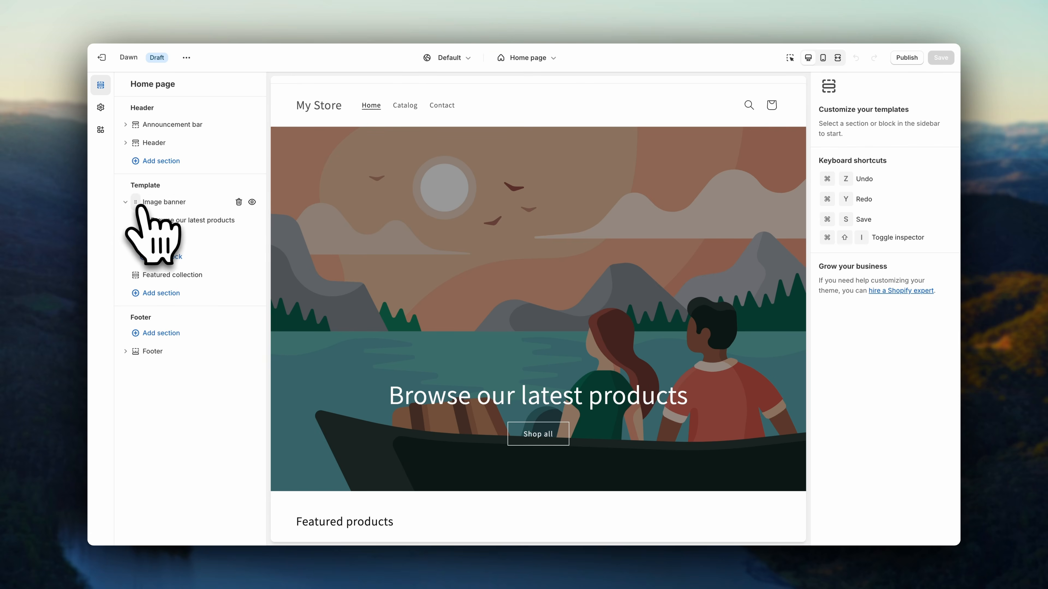
pyautogui.moveTo(135, 204); pyautogui.dragTo(136, 223)
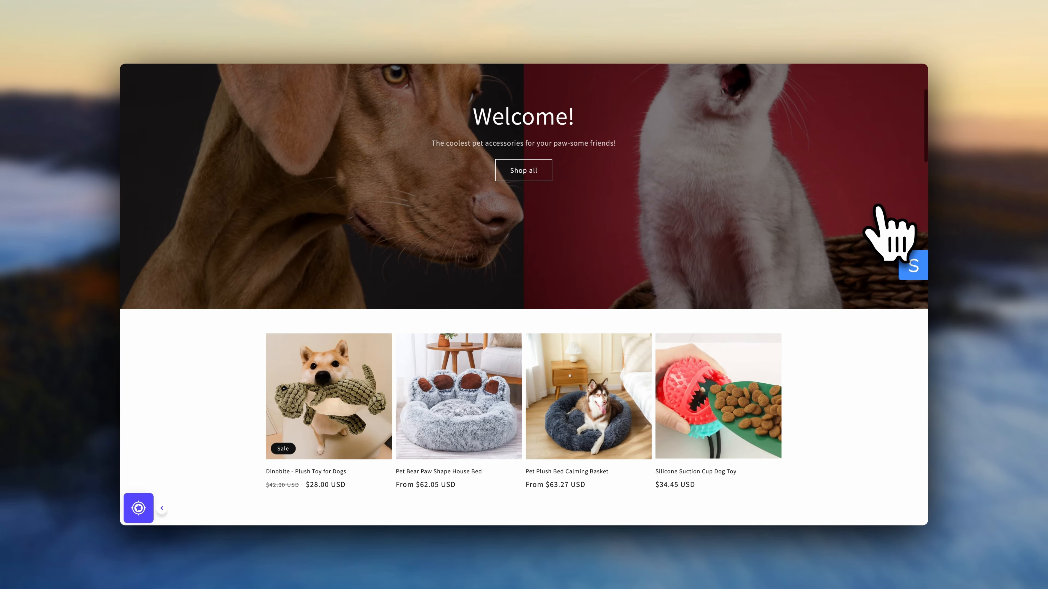
# Step: Look through the storefront homepage from the welcome banner past the featured products to the Cats, Dogs and All Pets collections
pyautogui.scroll(-3, 887, 232)
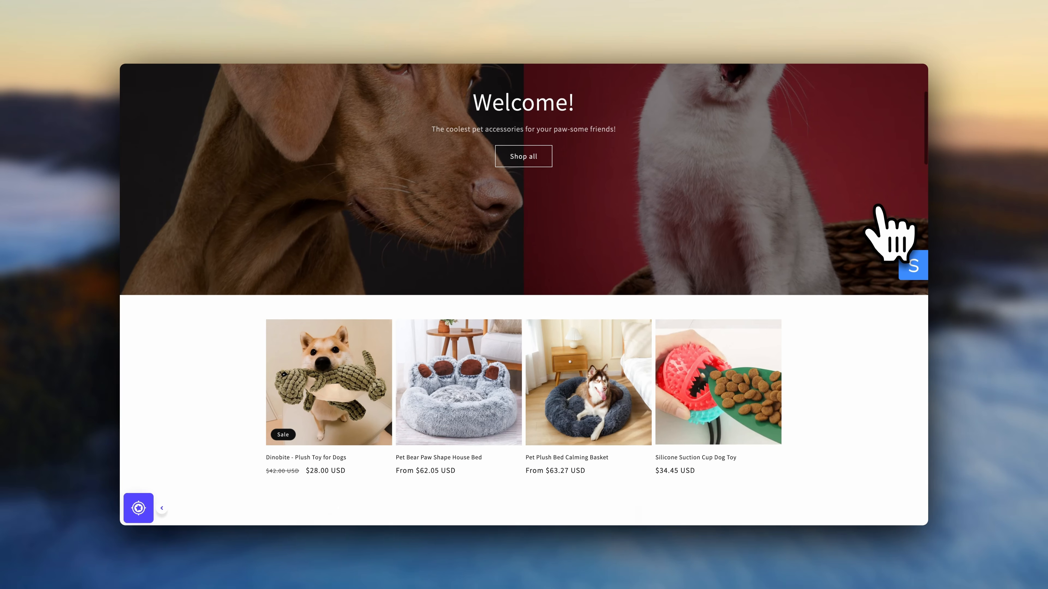
pyautogui.scroll(-2, 887, 231)
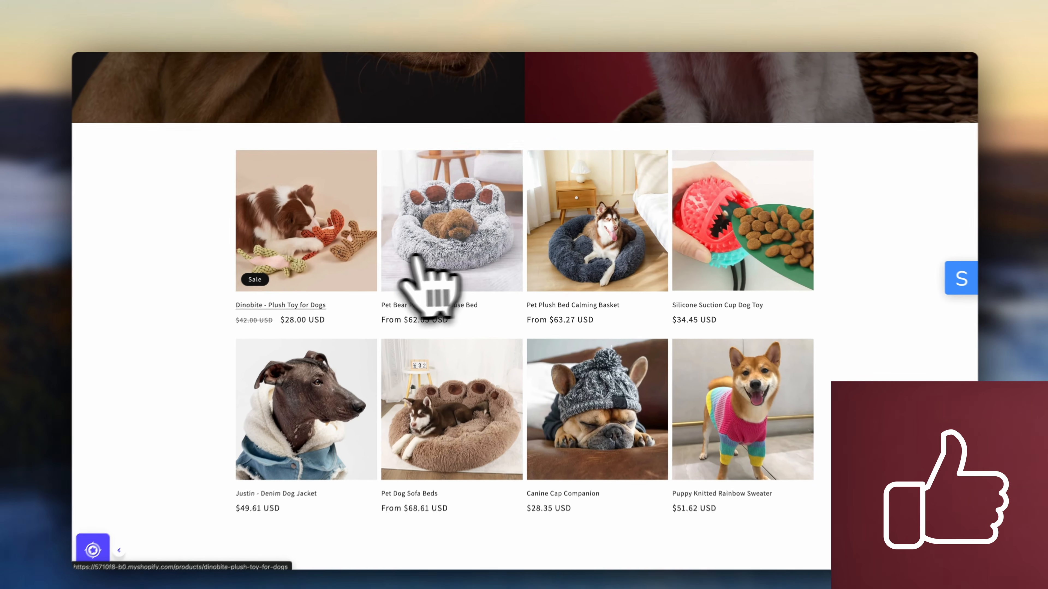
pyautogui.scroll(-8, 346, 250)
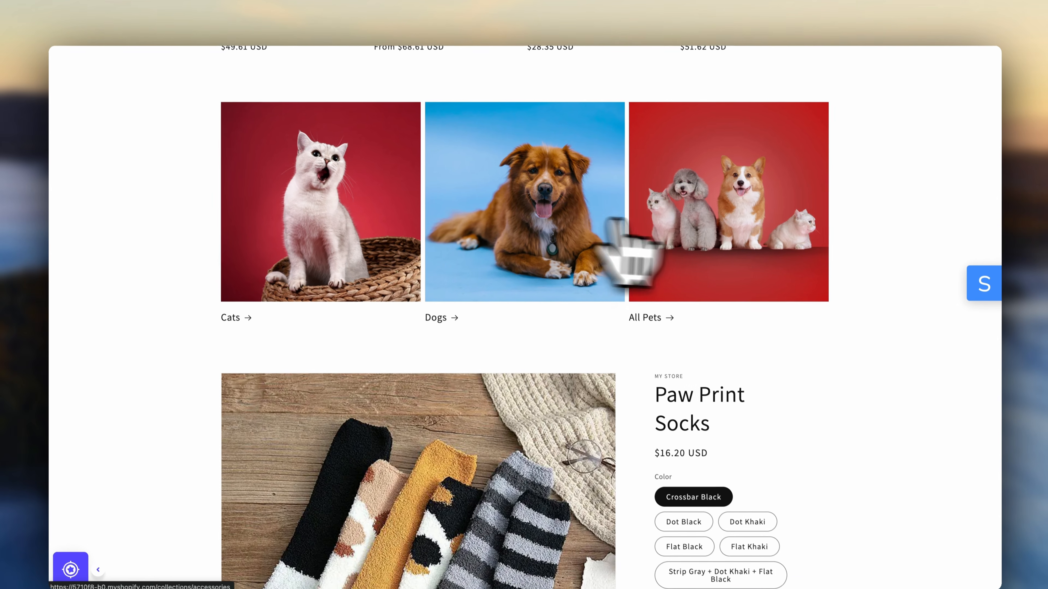